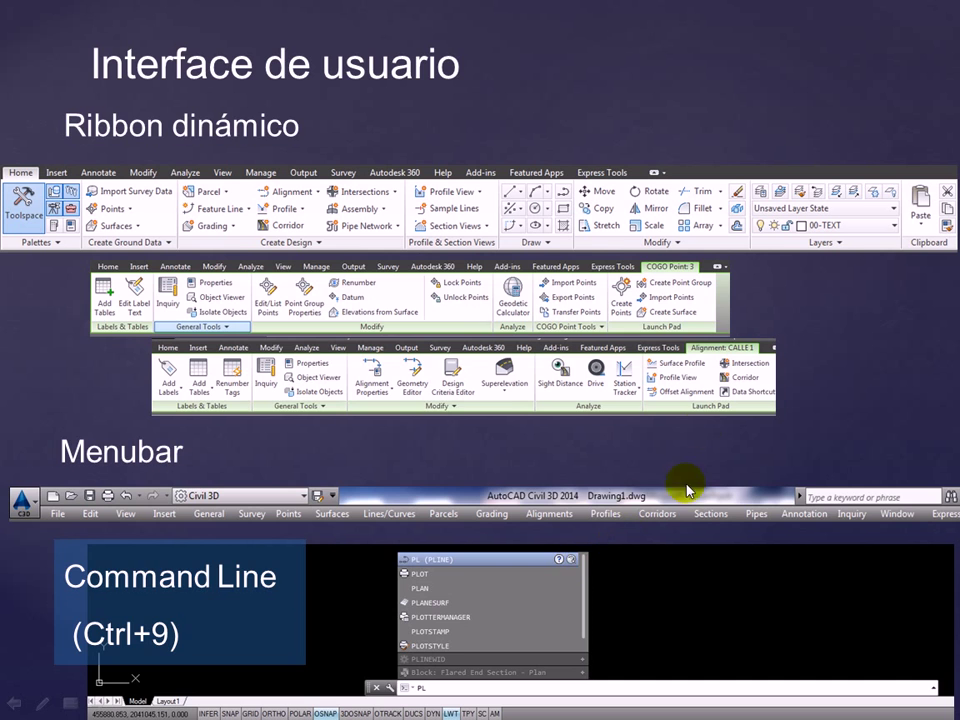
- Advance to the 'Interface De Usuario' slide showing the Toolspace tabs and right-click menu
left_click(594, 437)
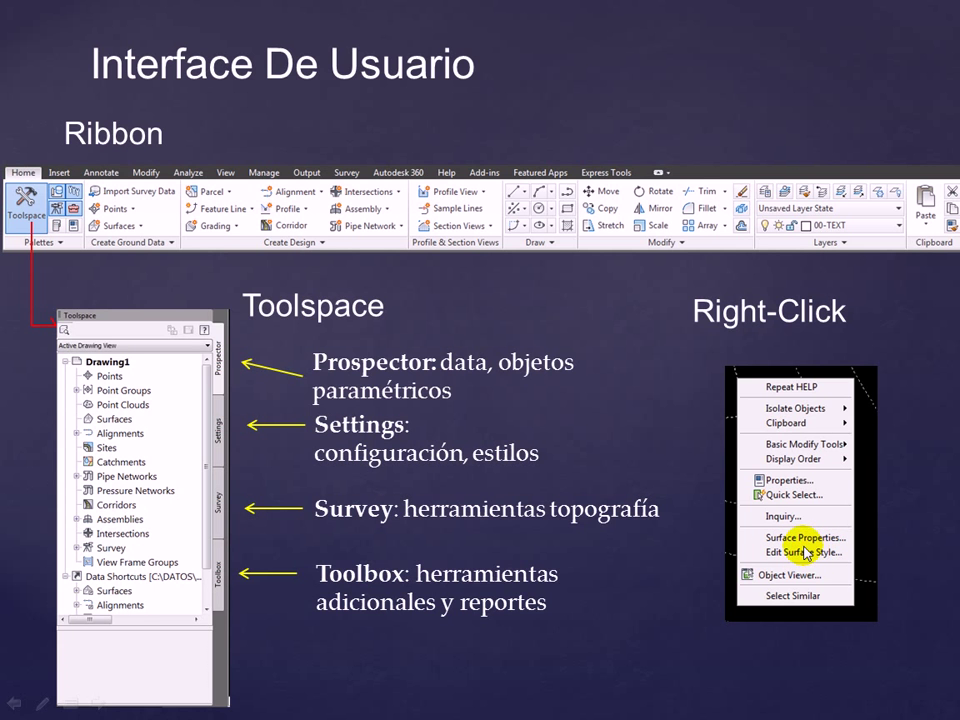
- Peek at the georeferenced maps slide, return to the Toolspace slide, then show and dismiss the Start menu
left_click(761, 460)
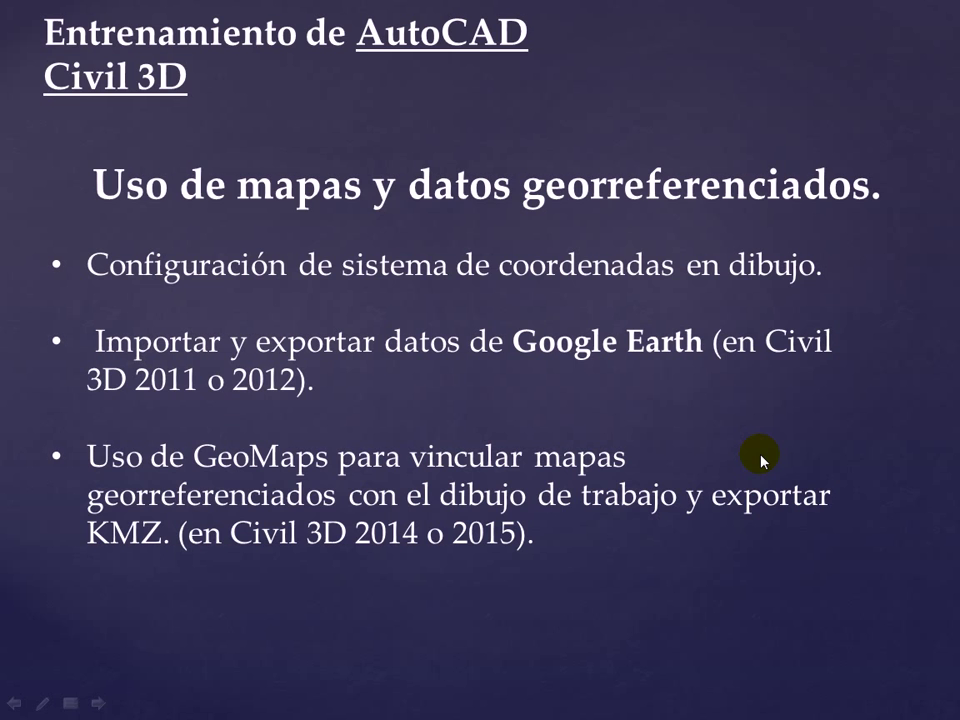
key("Left")
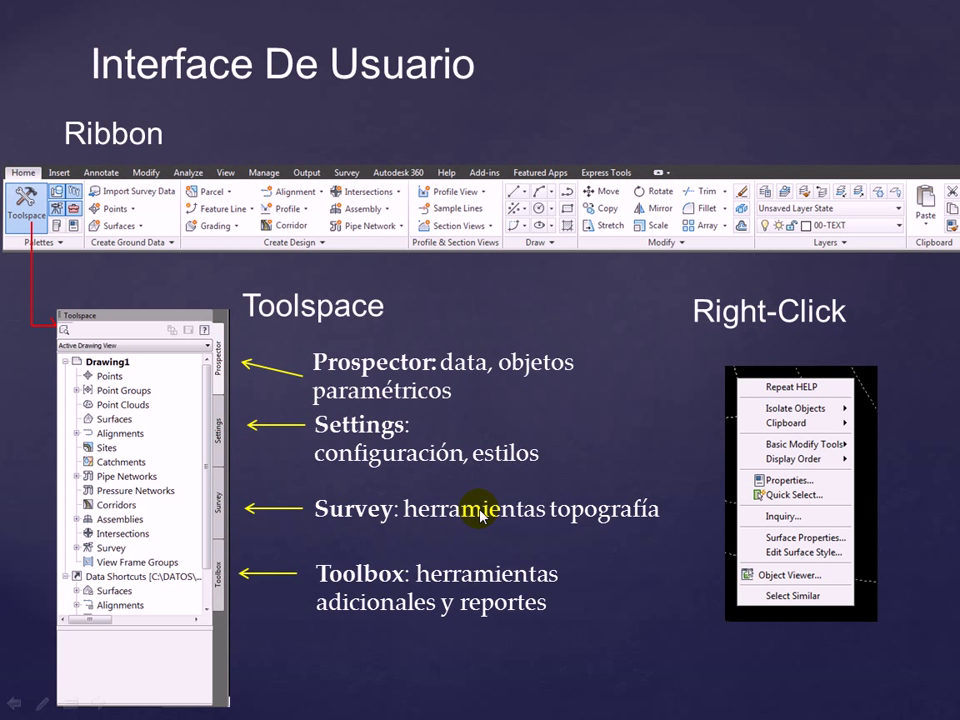
key("super")
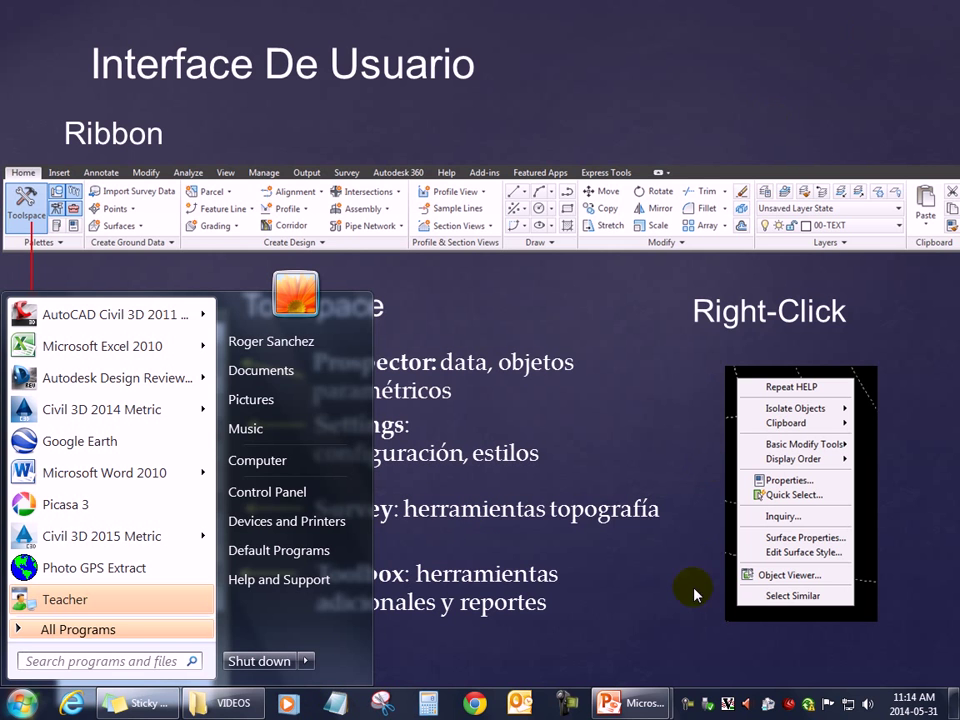
left_click(690, 708)
- Place the Civil 3D 2011 Metric and Imperial shortcuts side by side on the desktop's empty right side
left_click(879, 563)
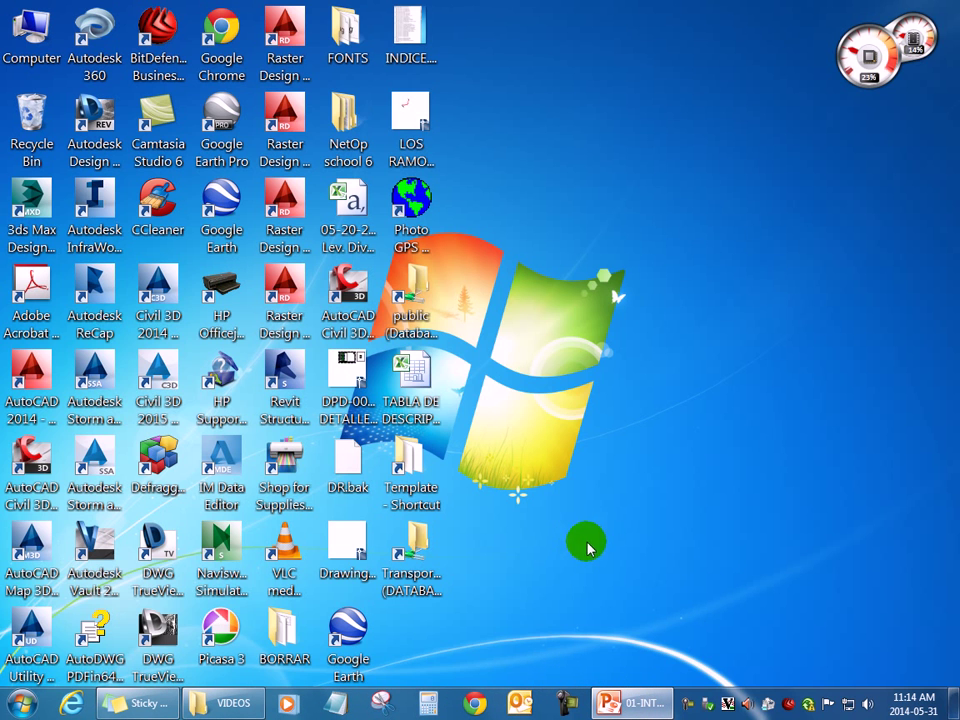
double_click(365, 293)
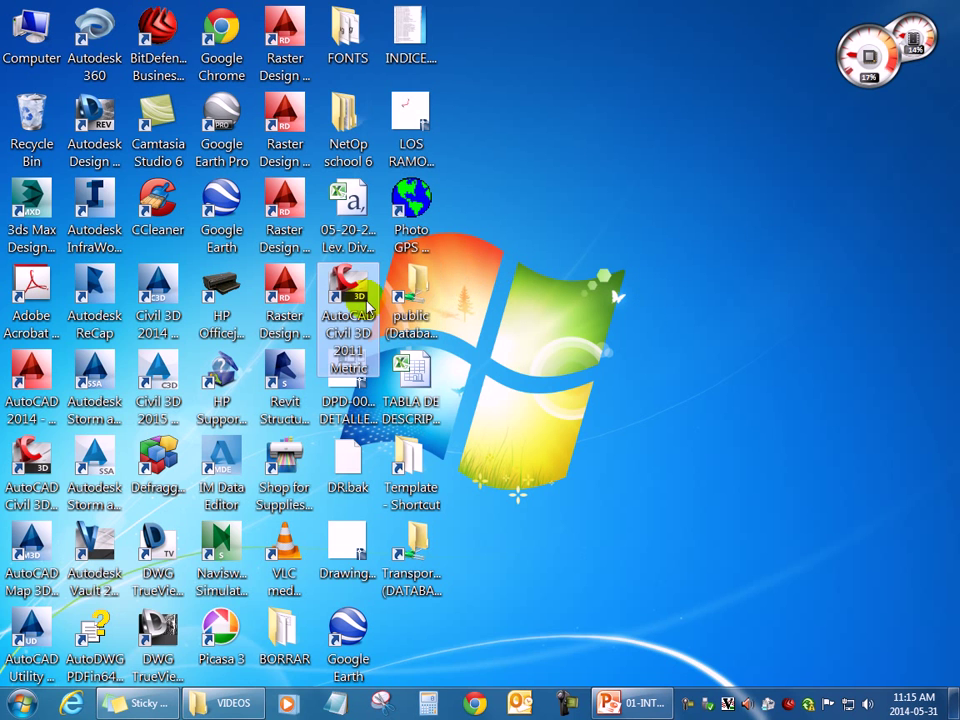
left_click_drag(368, 298, 727, 214)
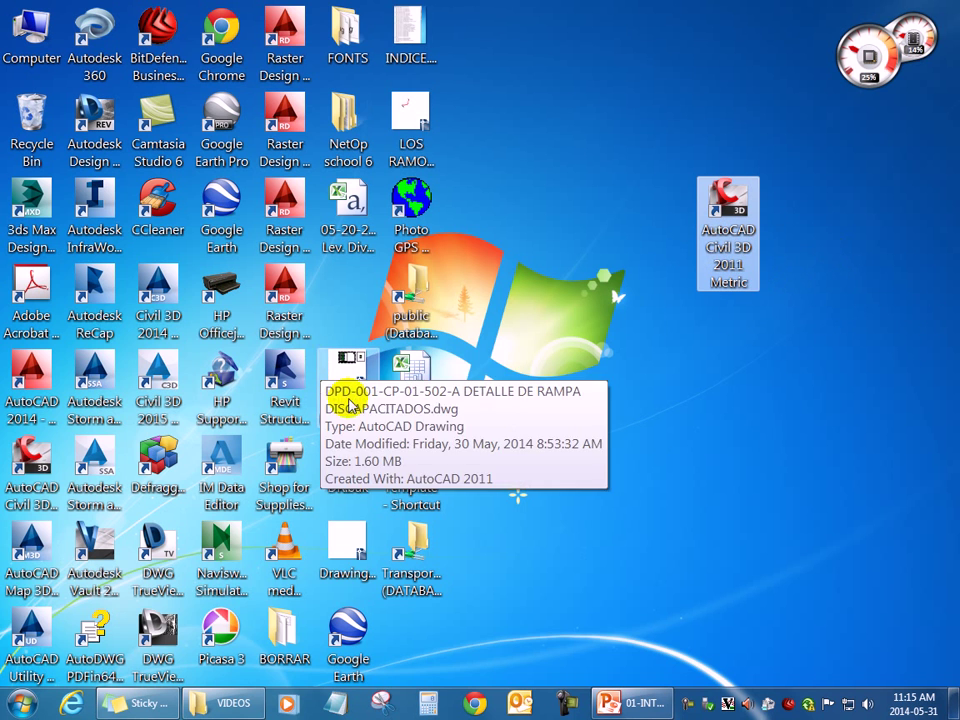
left_click(20, 482)
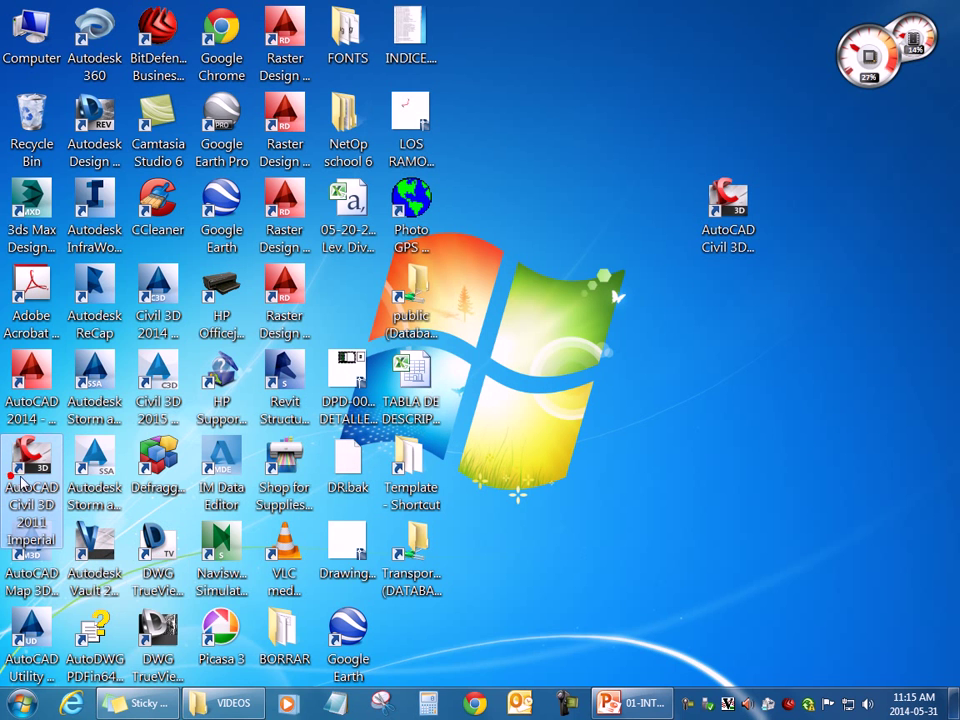
mouse_move(20, 482)
left_mouse_down()
mouse_move(815, 243)
mouse_move(790, 238)
left_mouse_up()
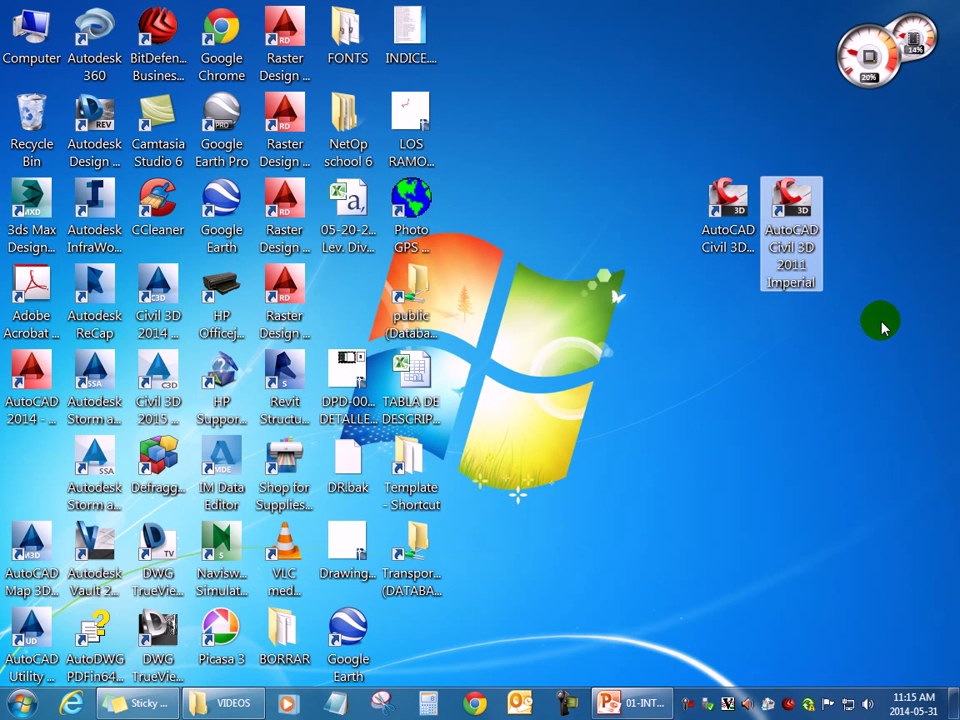
left_click(740, 230)
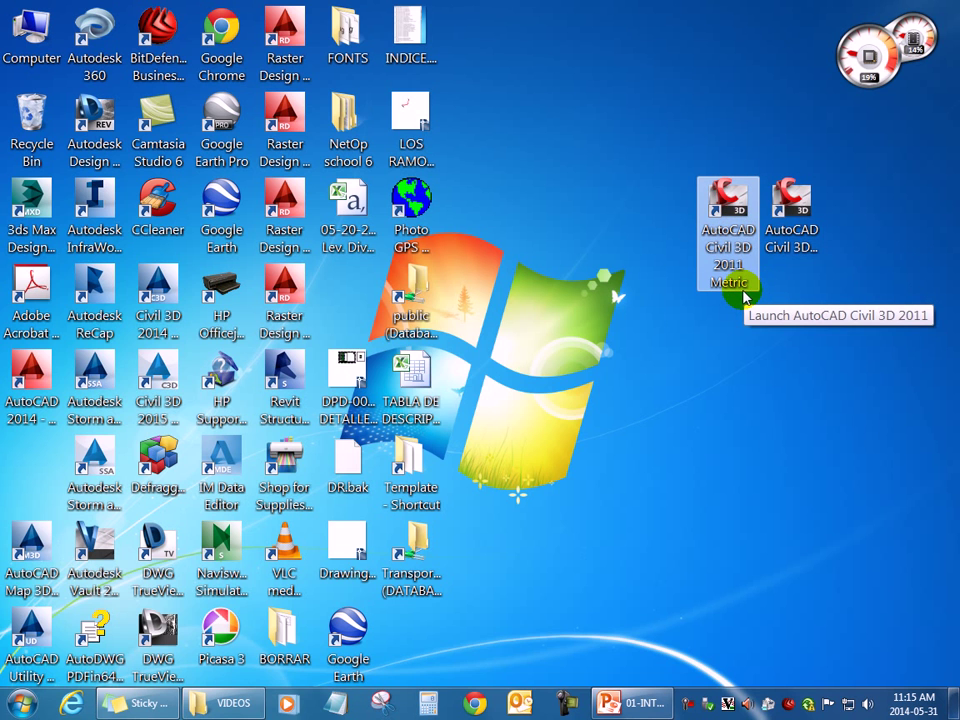
left_click(789, 233)
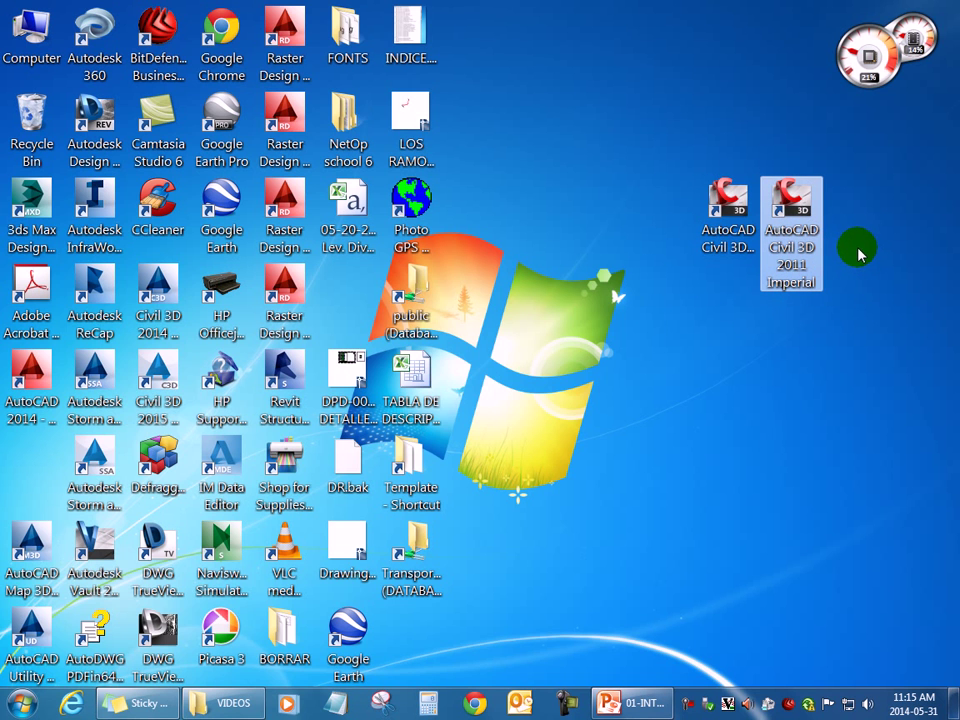
left_click(705, 551)
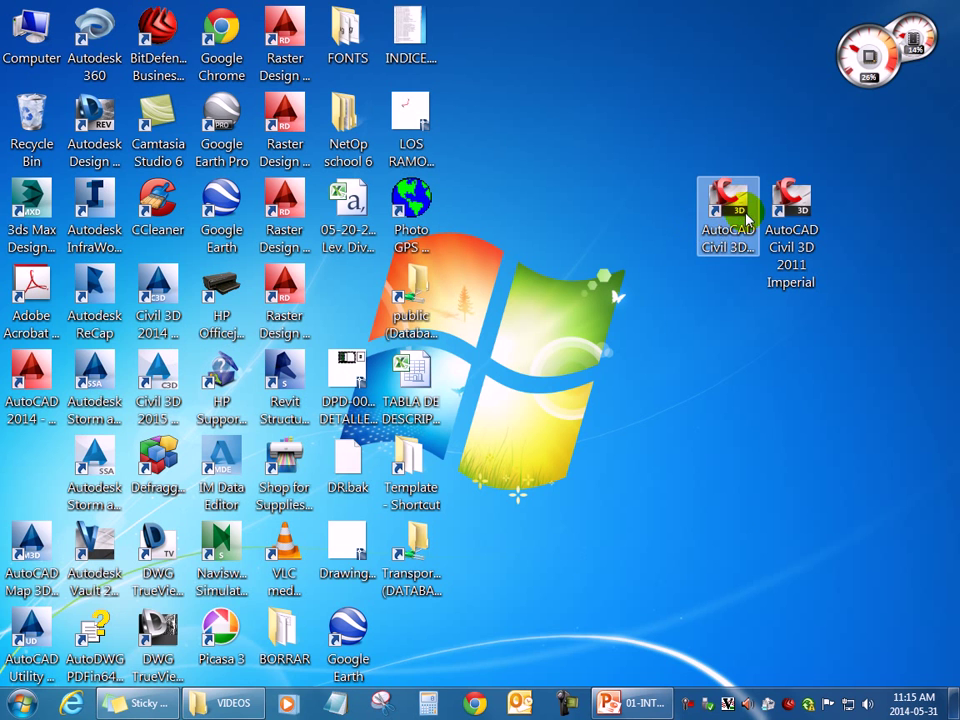
- Select the AutoCAD 2014 English and AutoCAD Map 3D 2014 shortcuts, then open the Start menu
left_click(31, 376)
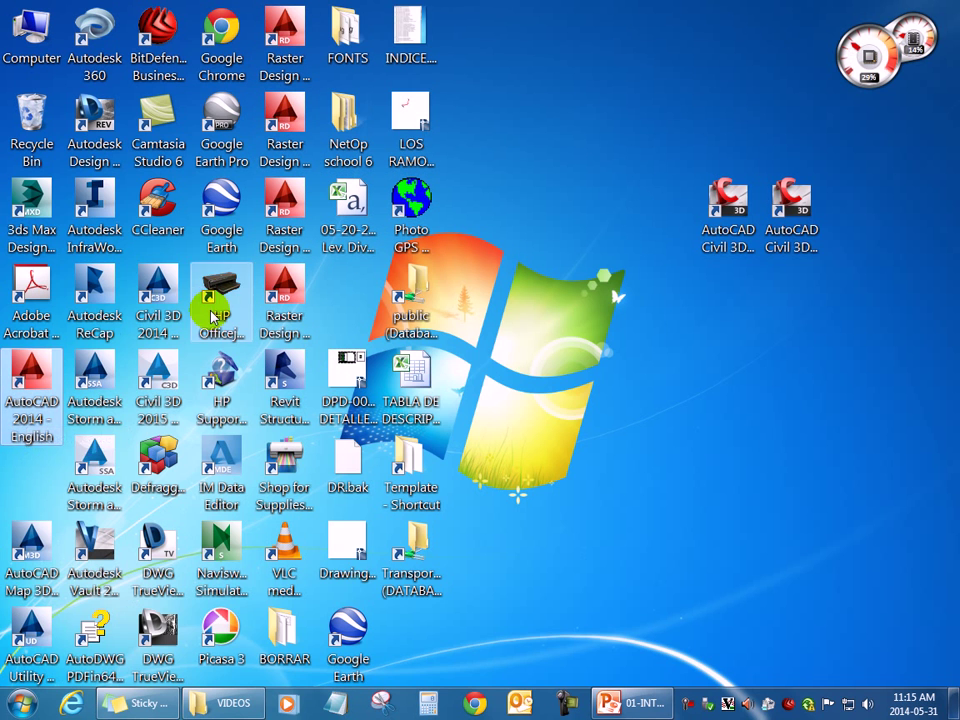
left_click(284, 295)
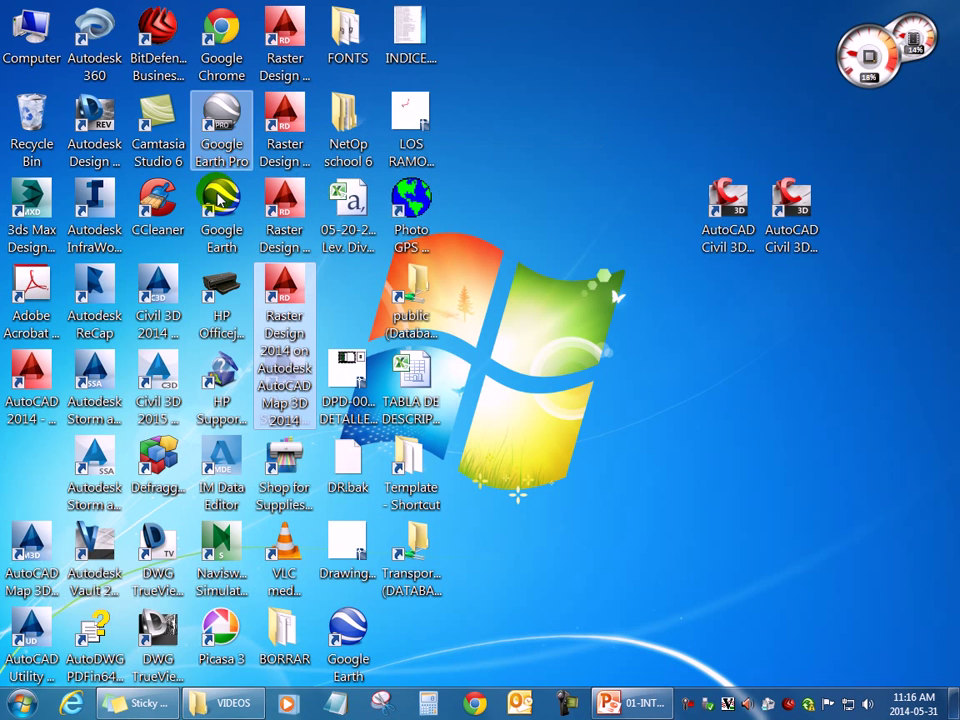
left_click(32, 375)
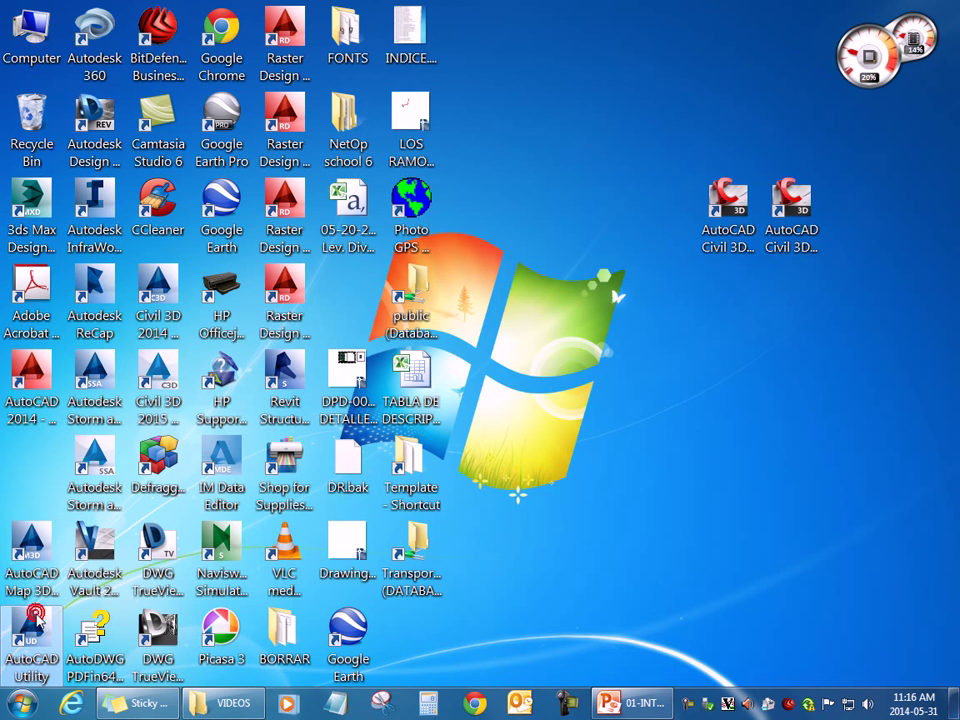
left_click(22, 565)
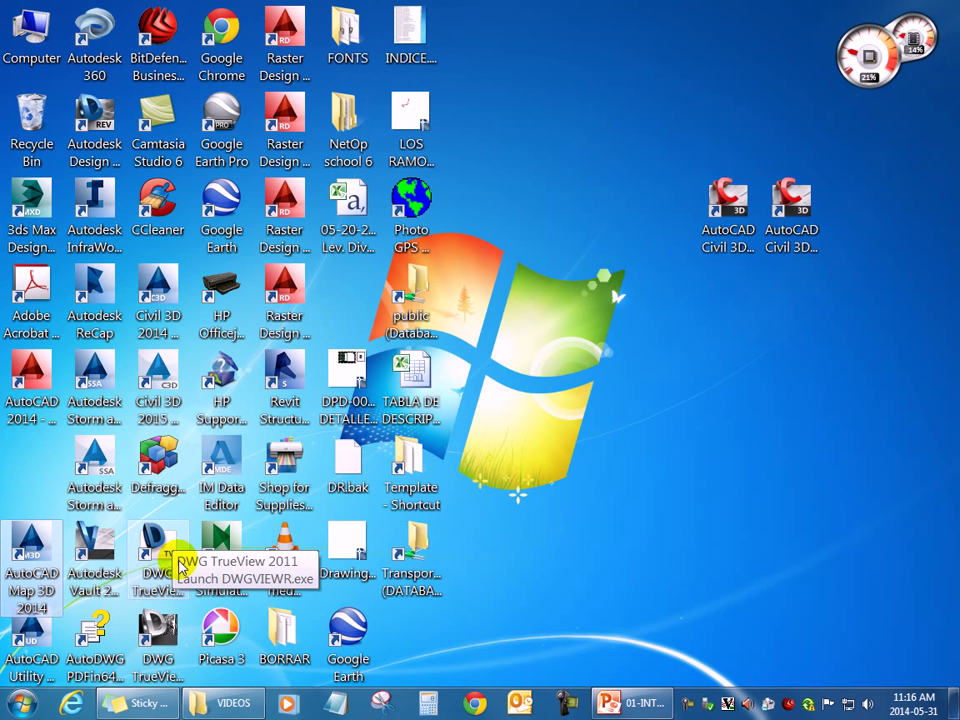
left_click(4, 710)
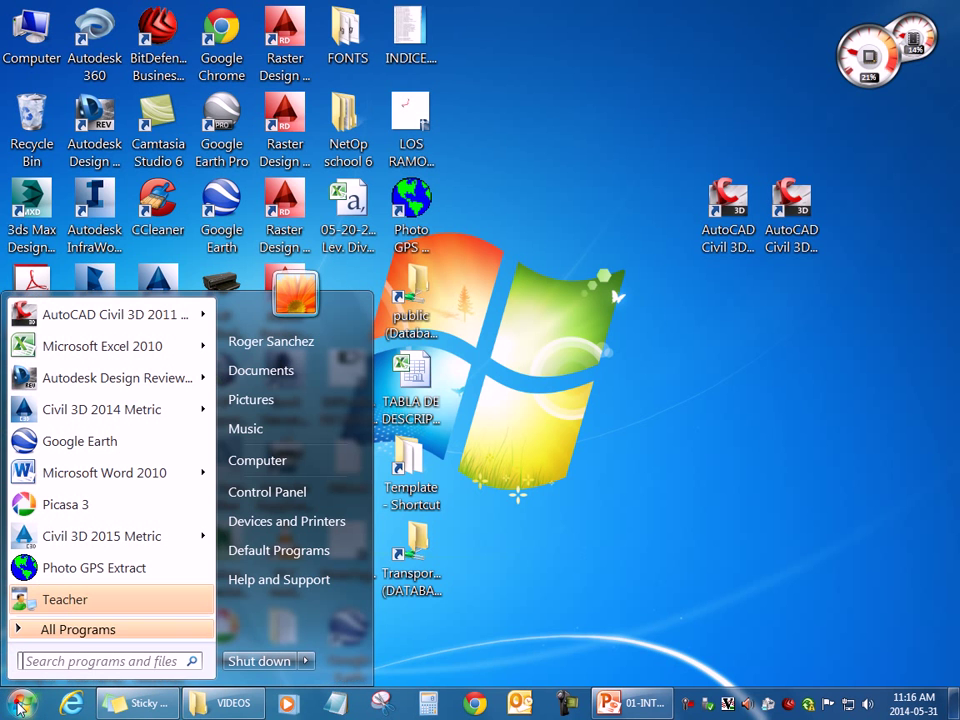
- Browse All Programs down to Autodesk > AutoCAD Civil 3D 2011, then close the Start menu
left_click(68, 630)
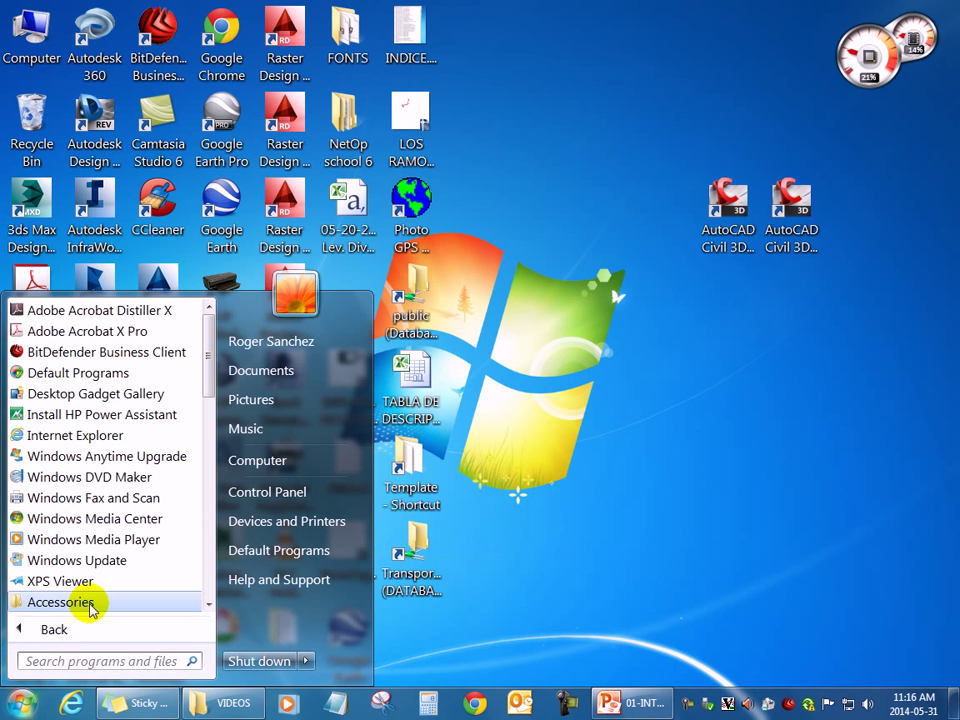
scroll(97, 604, "down", 2)
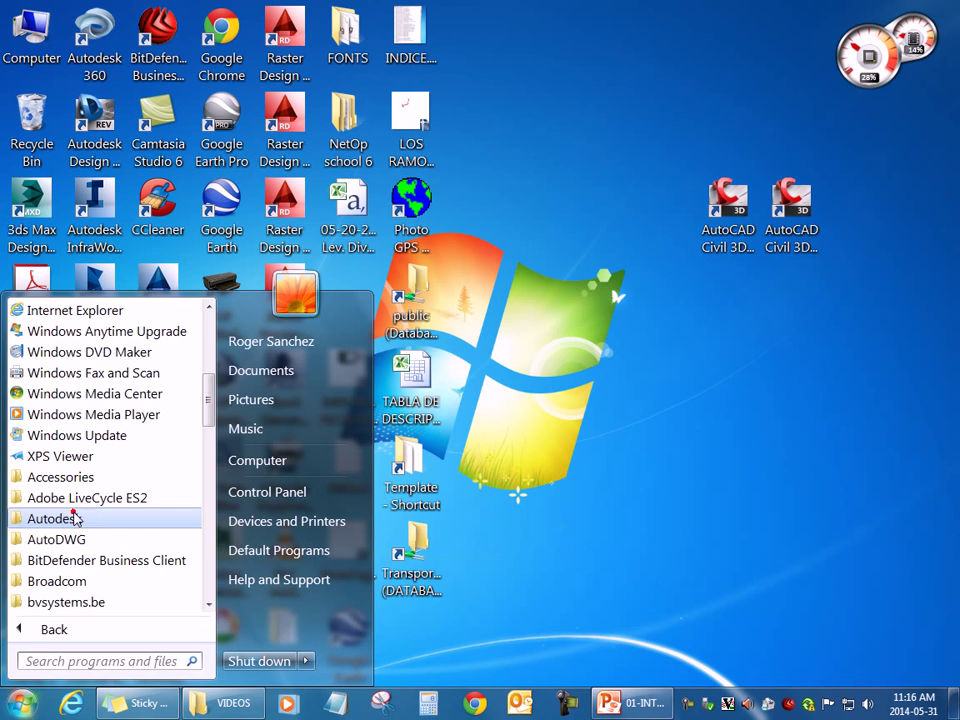
left_click(73, 518)
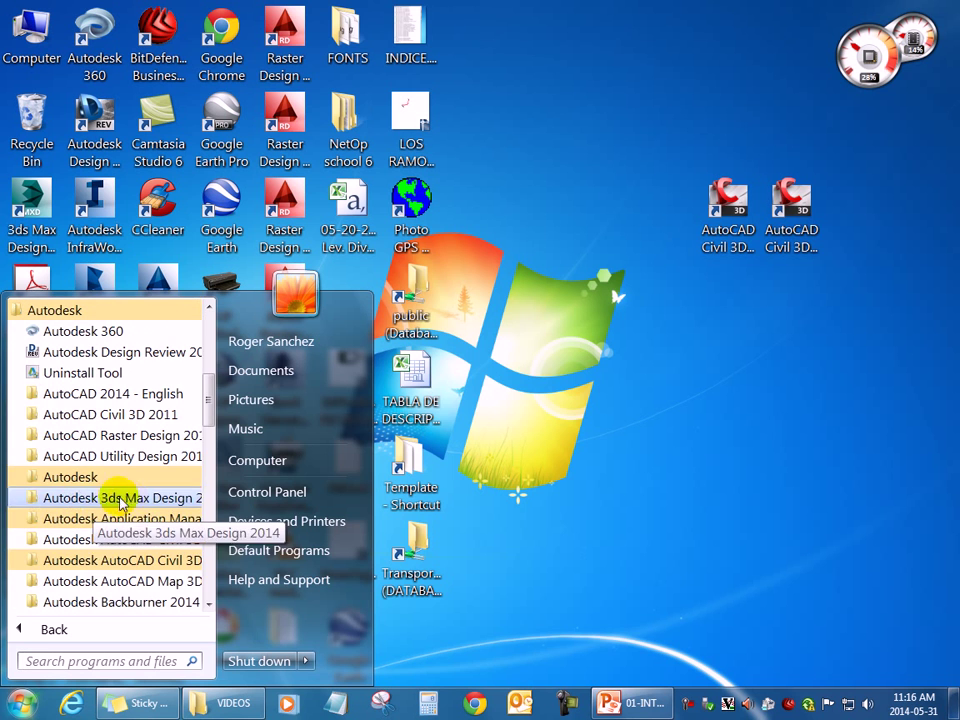
left_click(138, 413)
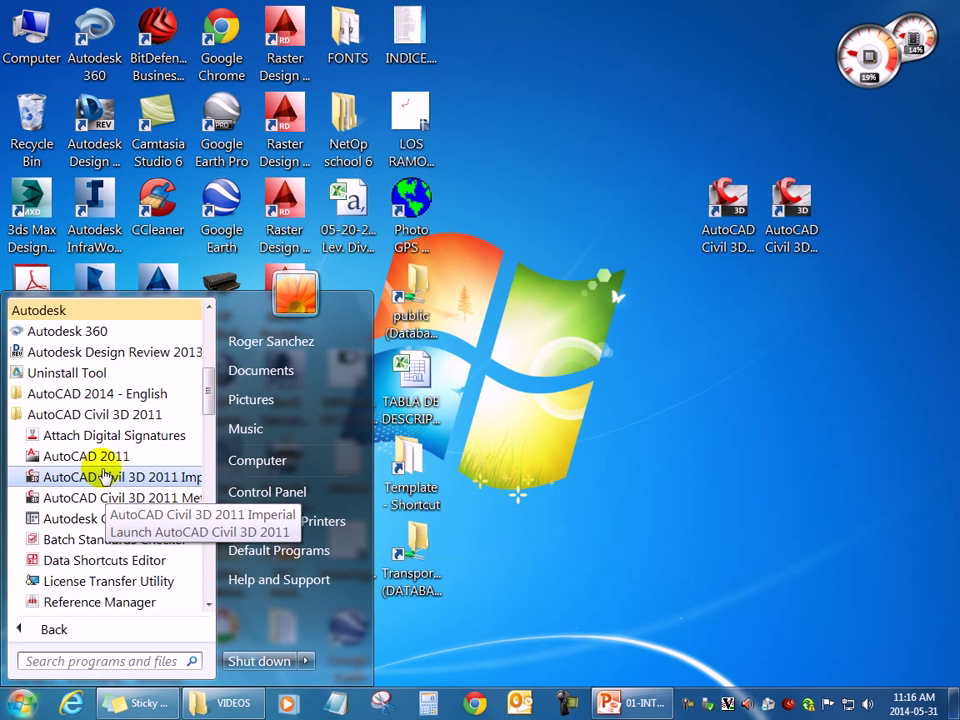
left_click(878, 386)
left_click(722, 218)
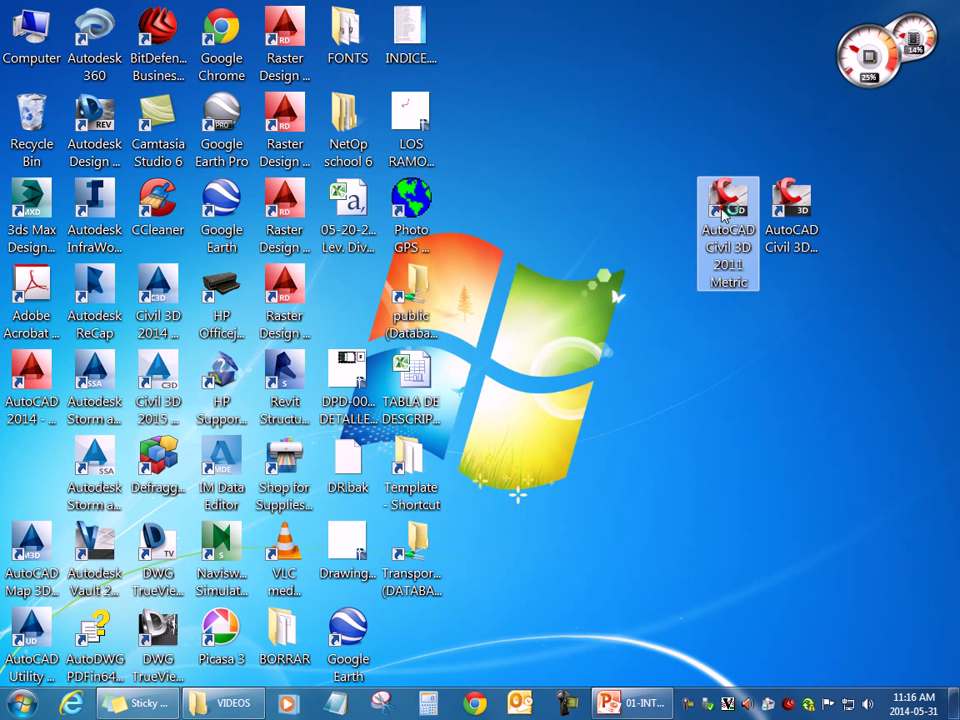
- Launch AutoCAD Civil 3D 2011 Metric from its desktop shortcut, opening a blank Drawing1
double_click(724, 213)
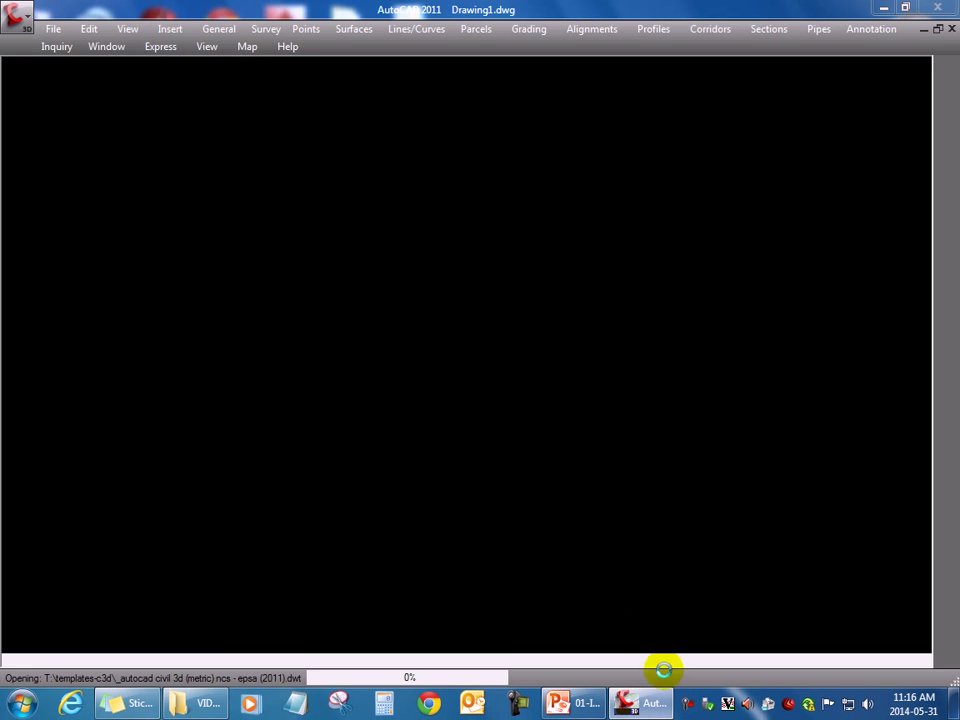
left_click(688, 707)
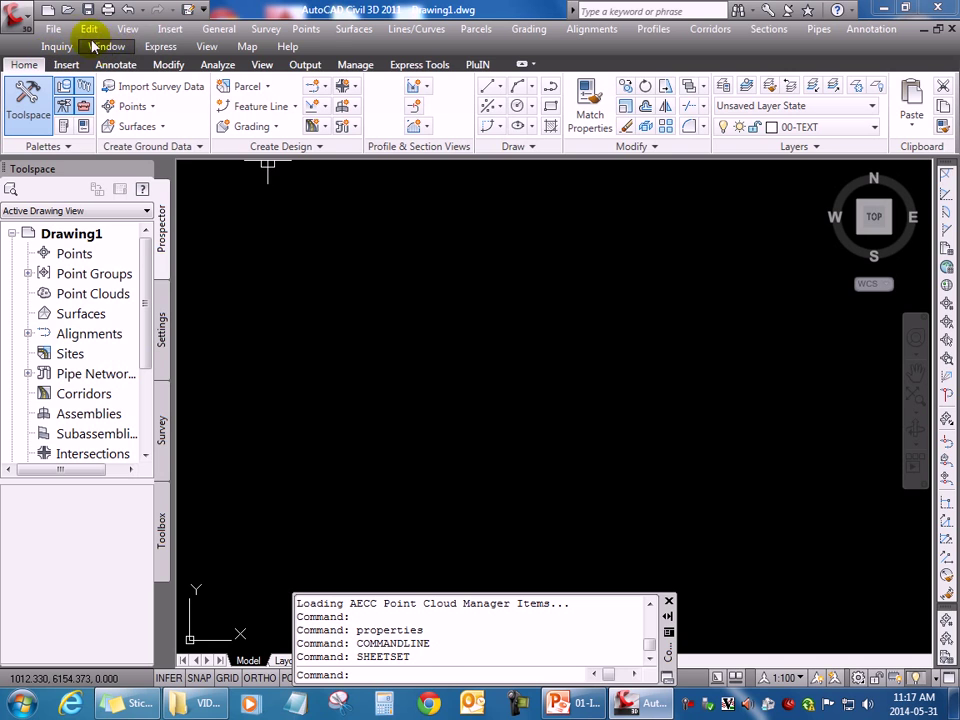
left_click(413, 675)
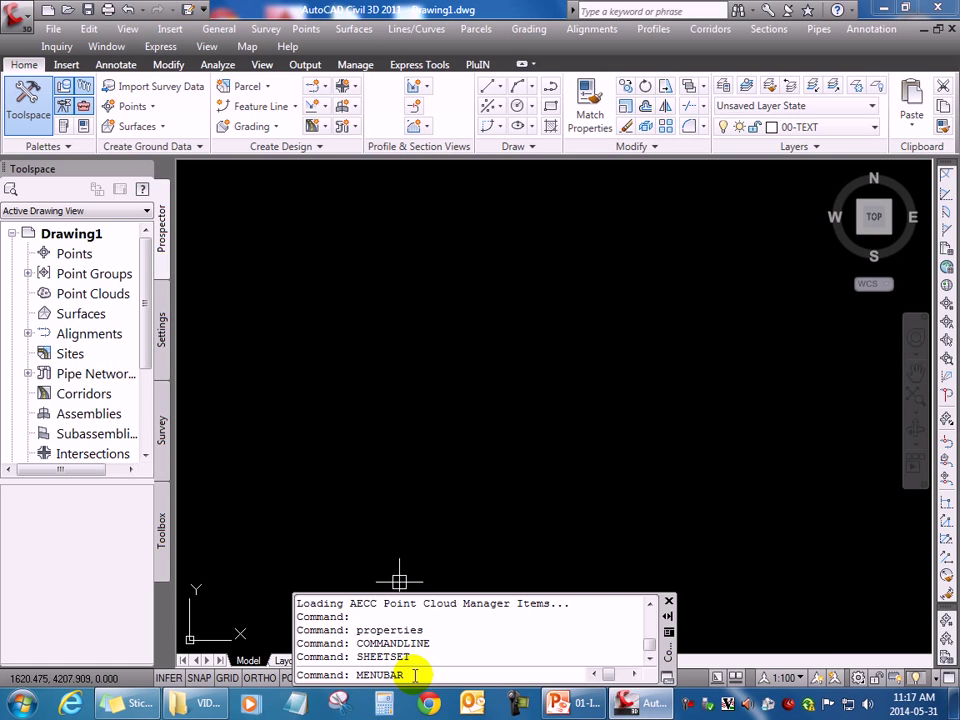
key("Return")
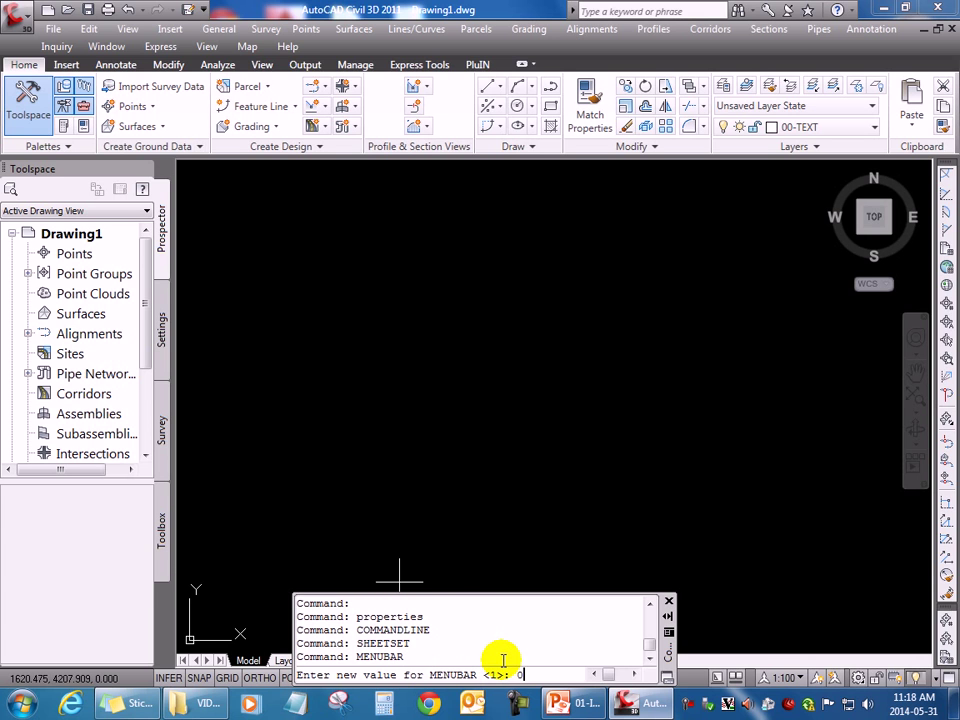
key("Return")
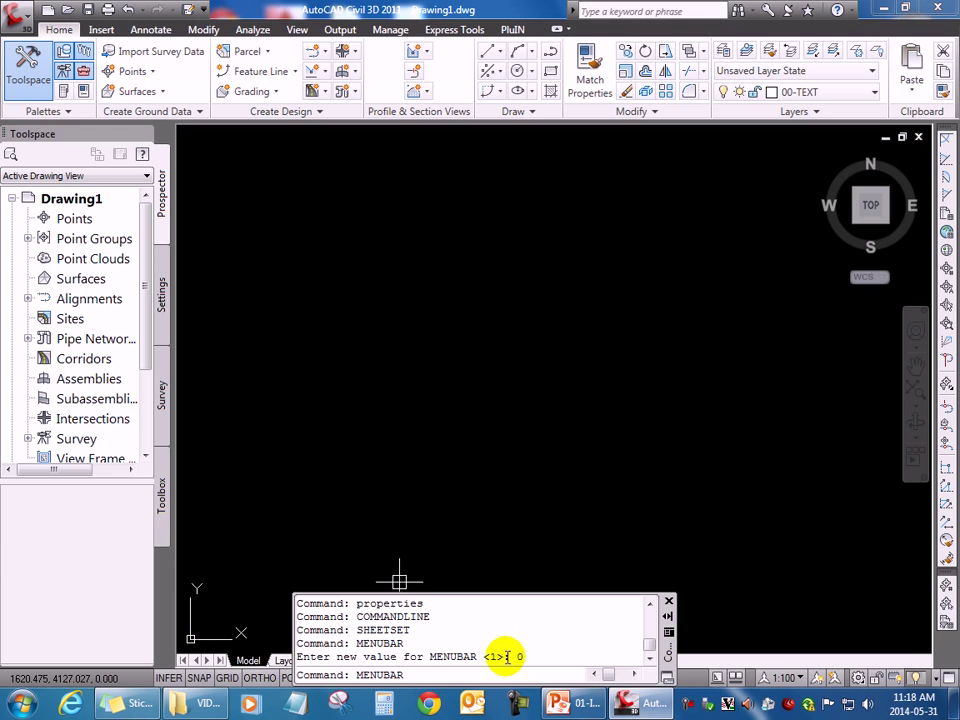
key("Return")
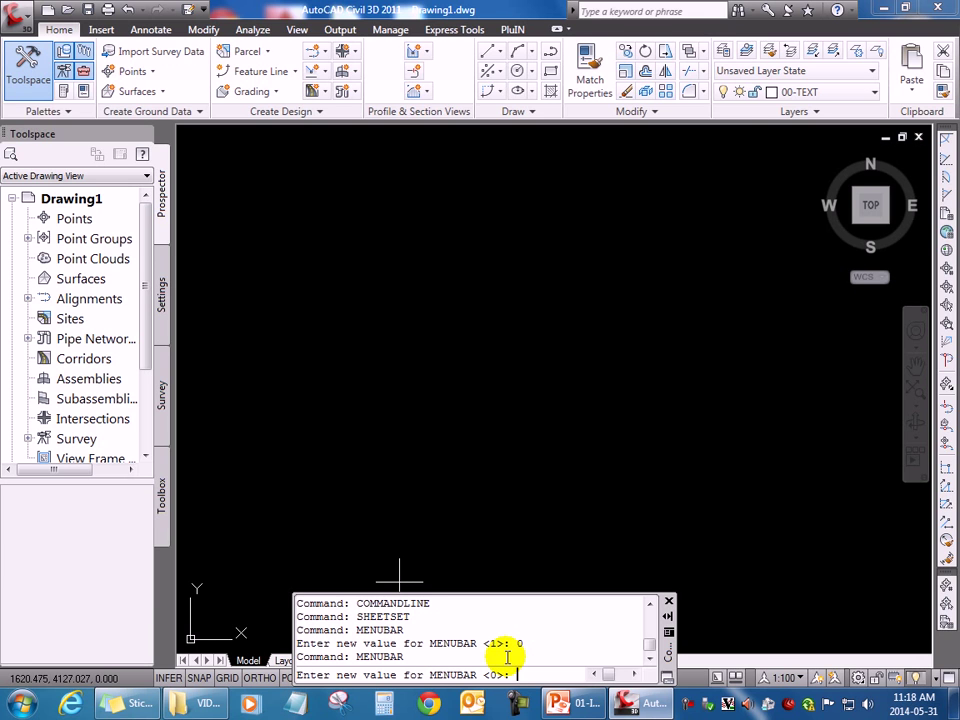
type("1")
key("Return")
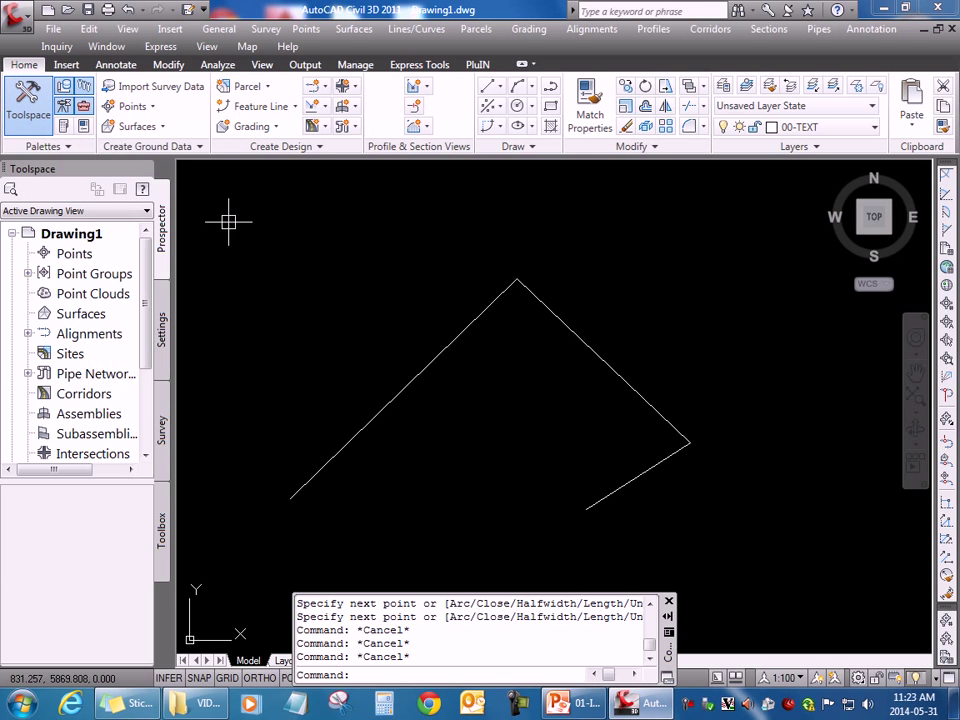
- Close and reopen the Toolspace so Drawing1's Prospector tree shows beside the drawing
left_click(30, 95)
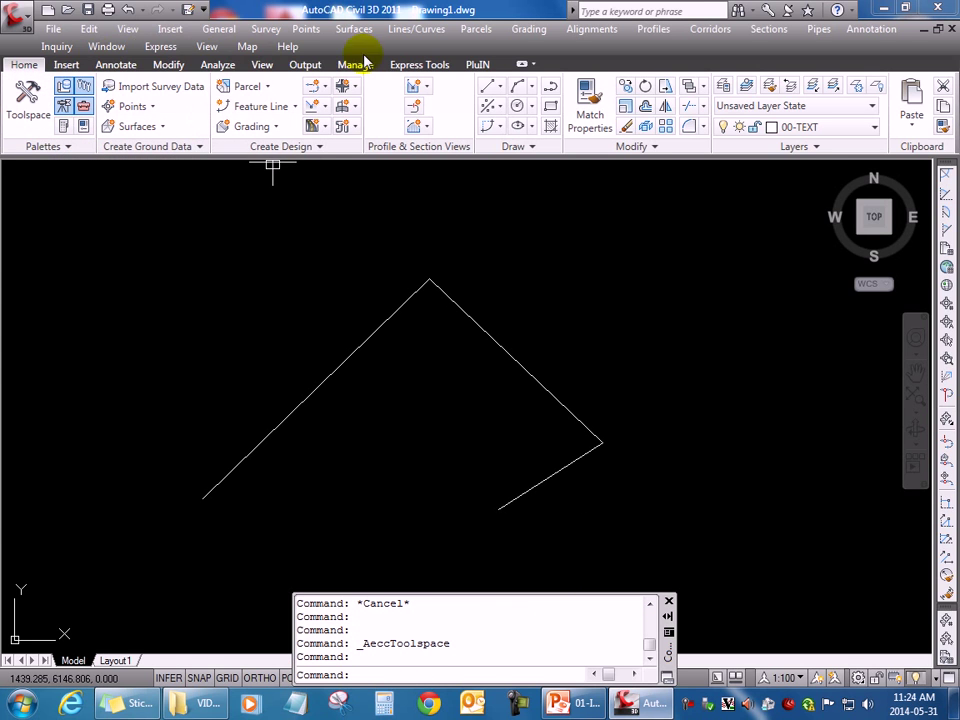
left_click(20, 65)
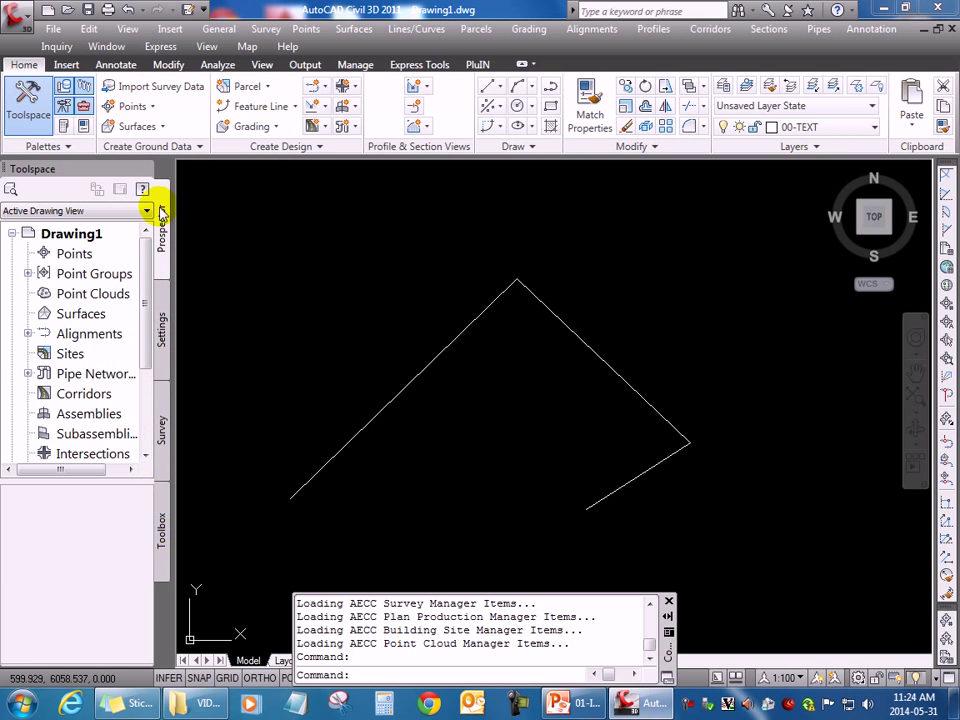
- Cycle the Toolspace through Settings, Survey and Toolbox, return to Prospector, and widen the palette
left_click(63, 88)
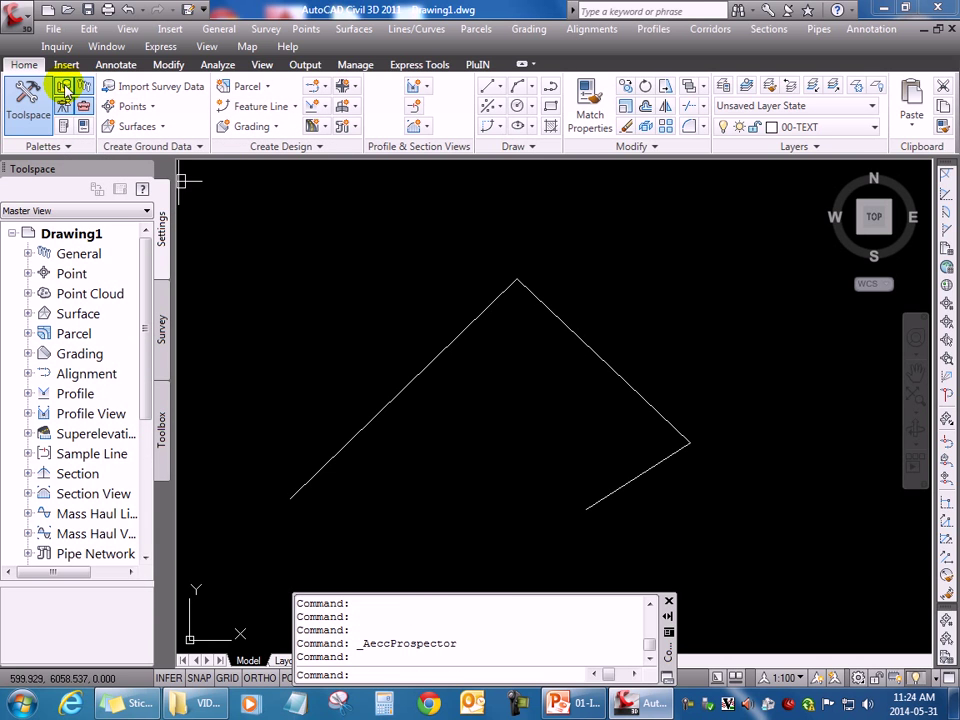
left_click(84, 88)
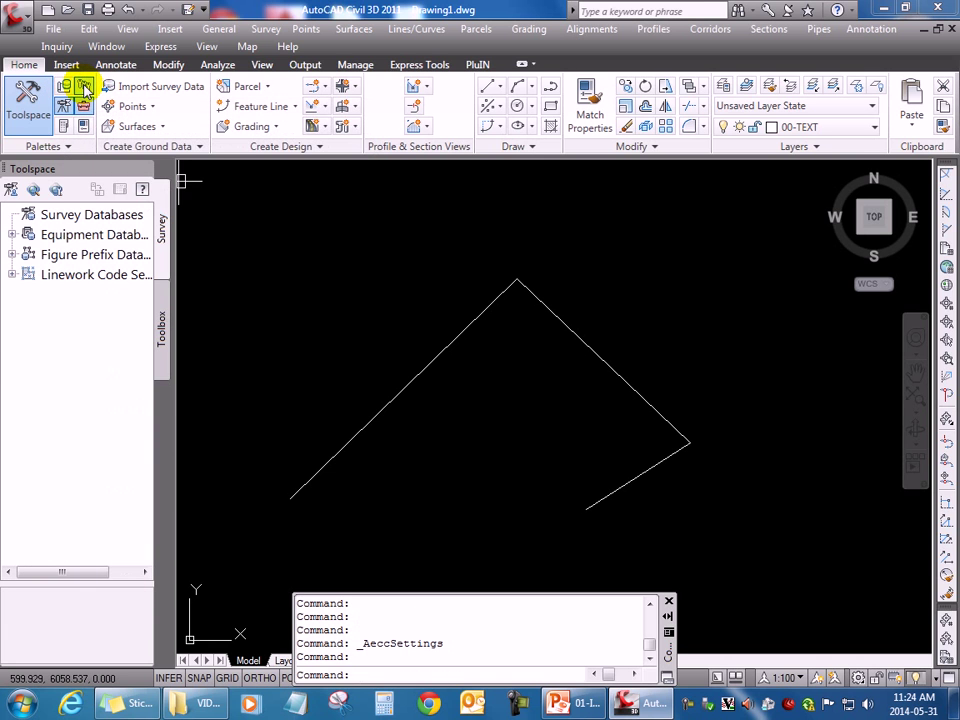
left_click(63, 108)
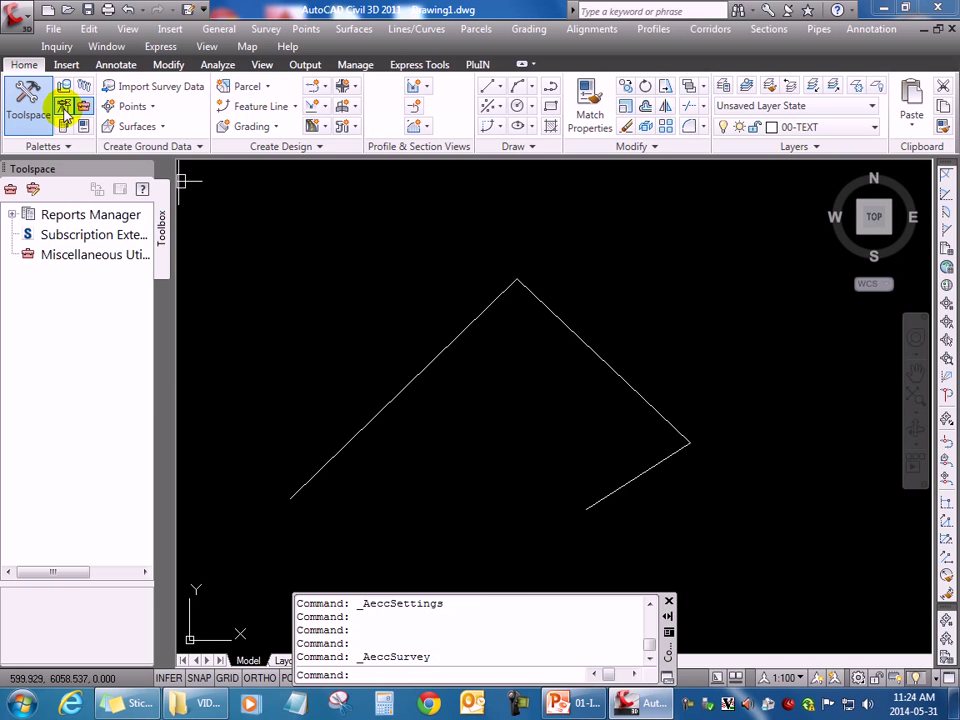
left_click(63, 87)
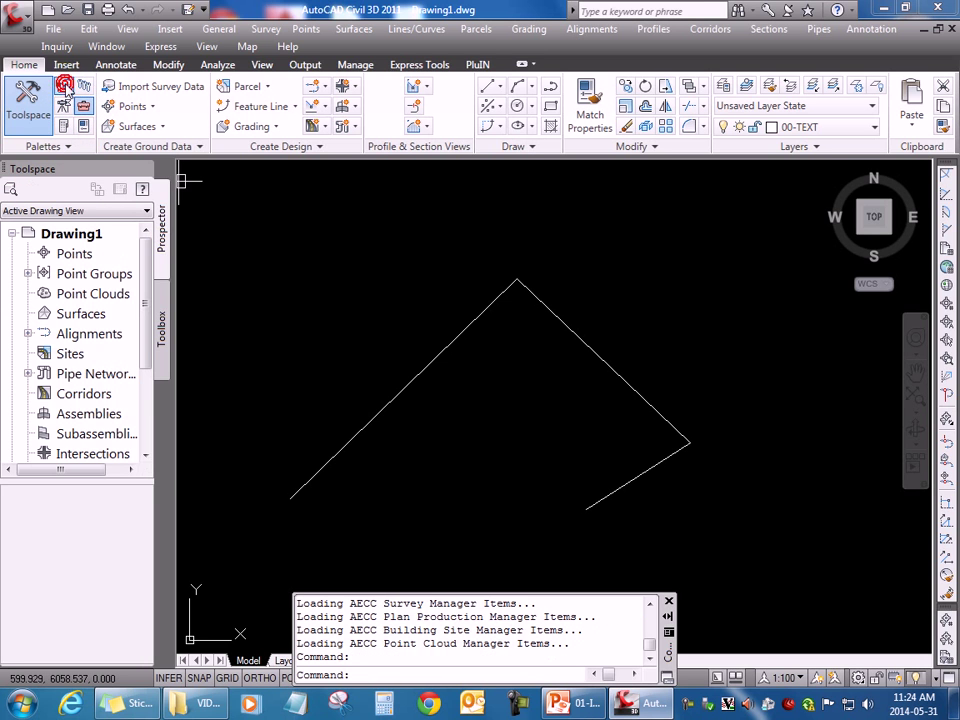
left_click(82, 88)
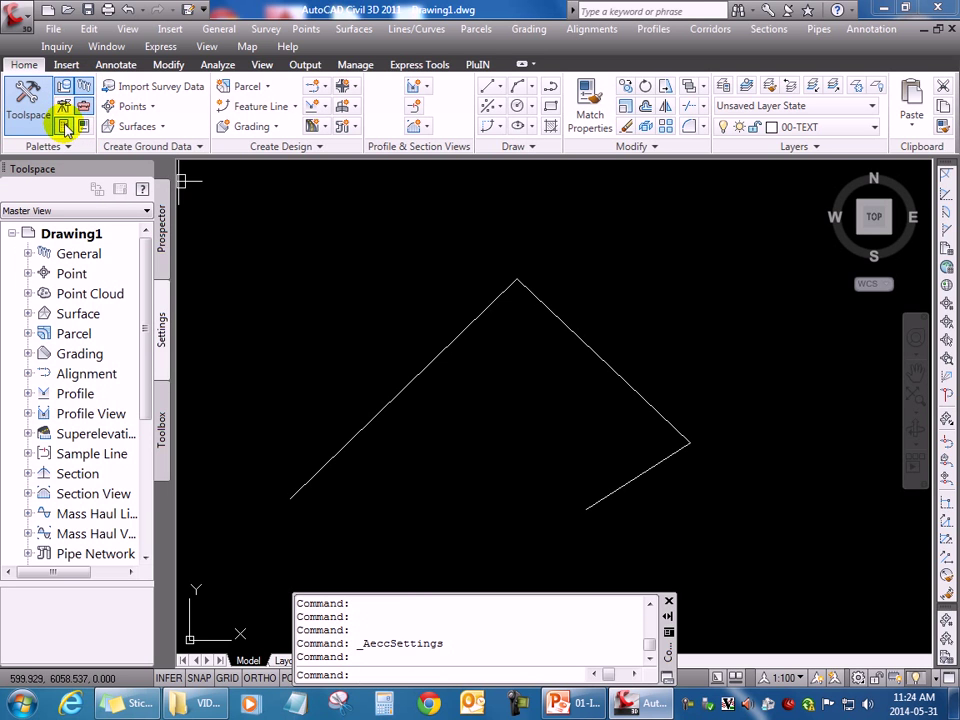
left_click(64, 107)
left_click(64, 88)
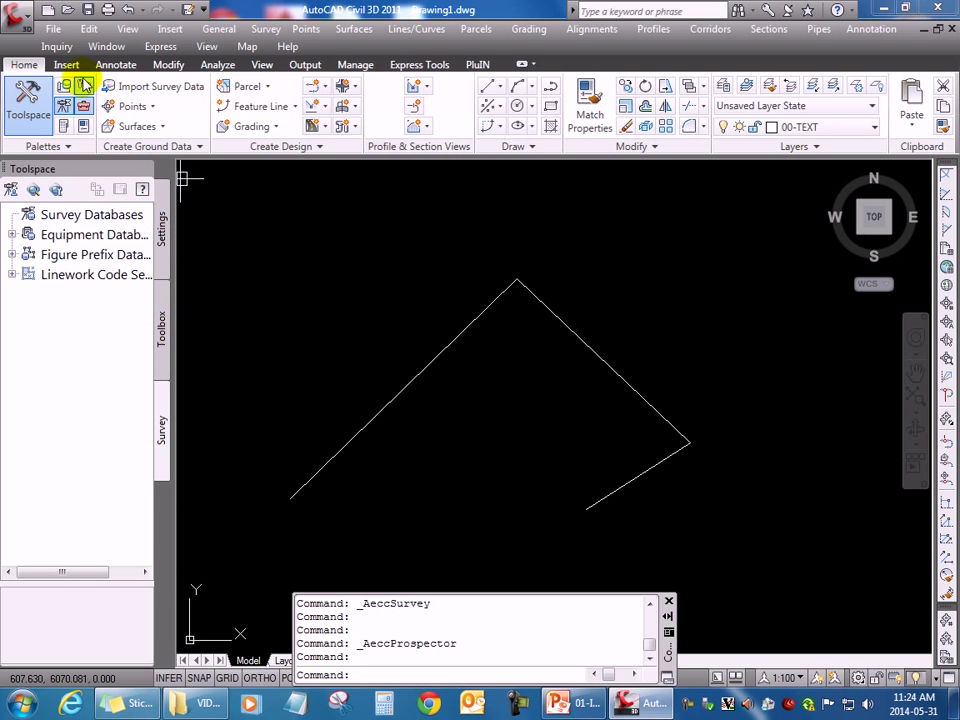
left_click(64, 88)
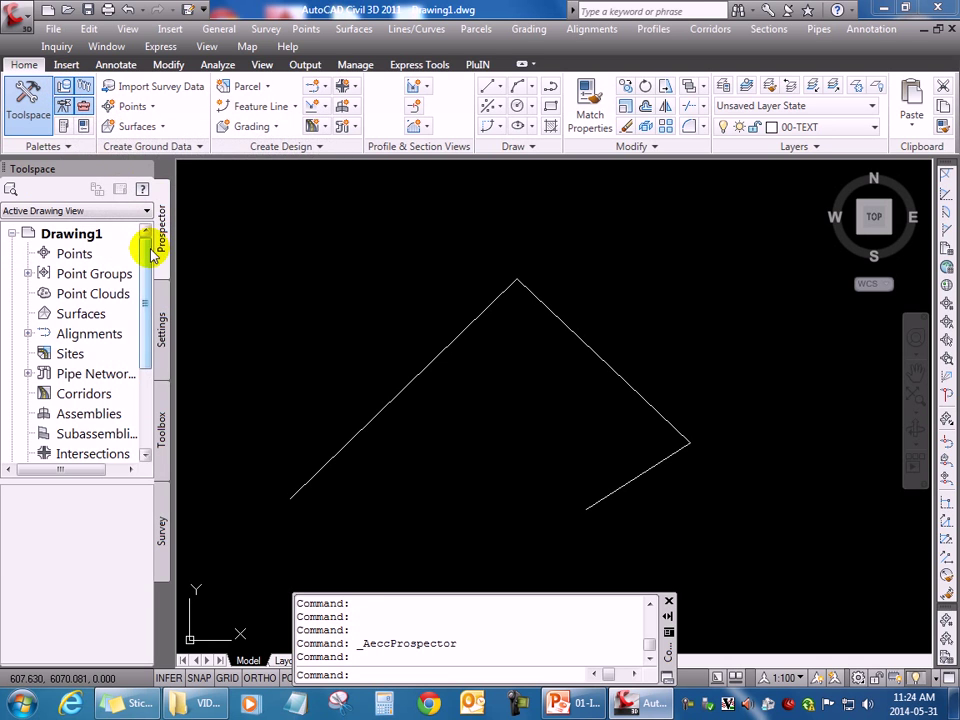
left_click_drag(173, 379, 198, 380)
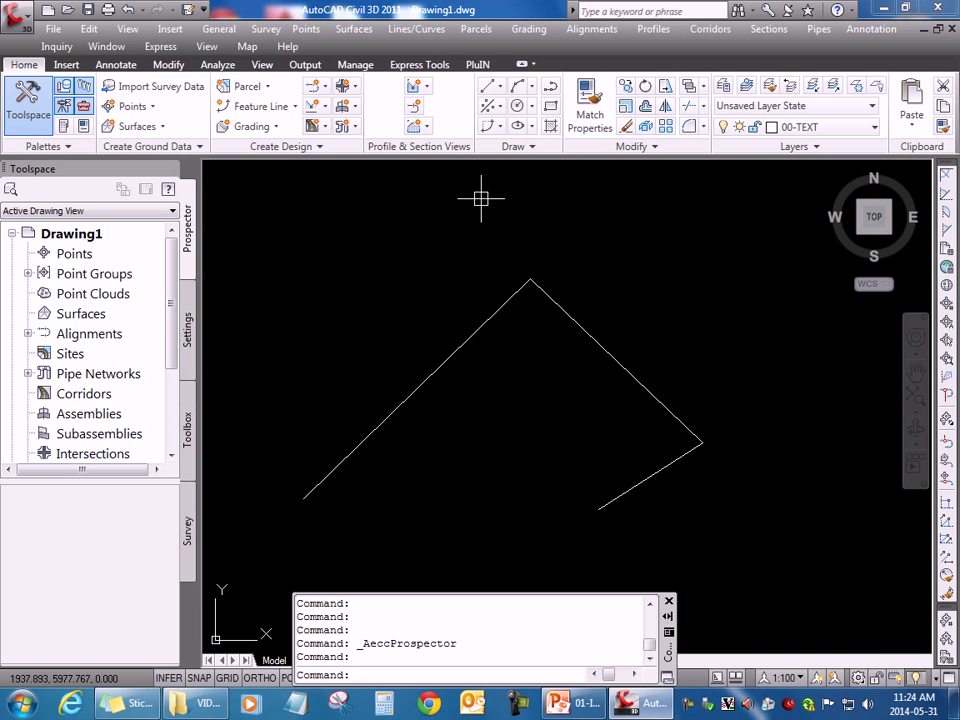
left_click(24, 28)
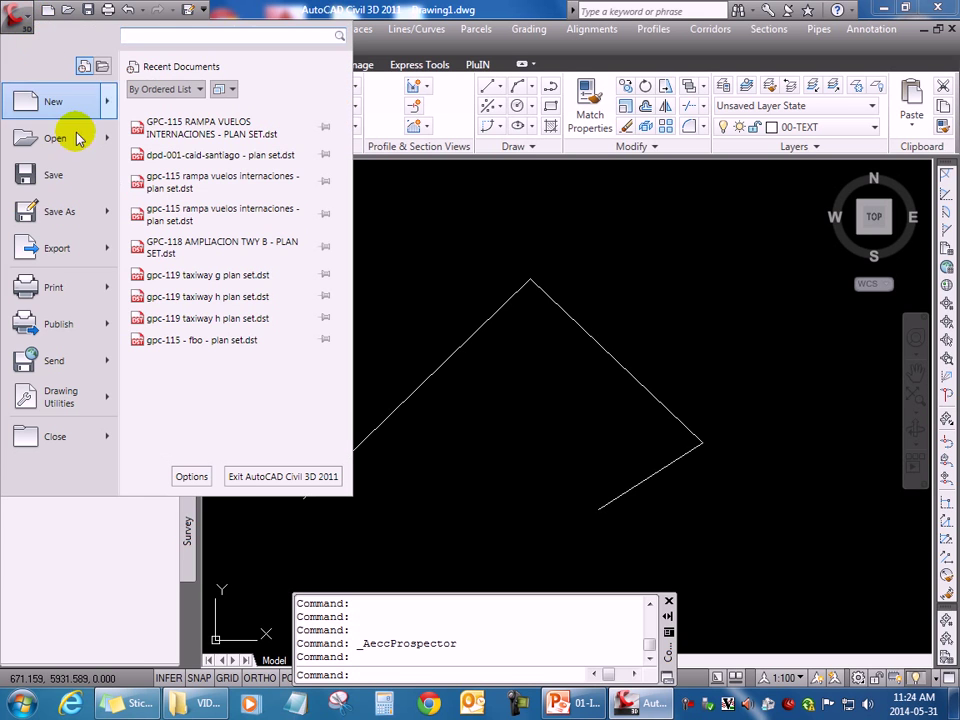
- In Options > Files, reveal the QNEW default template _autocad civil 3d (metric) ncs - epsa (2011).dwt
left_click(193, 479)
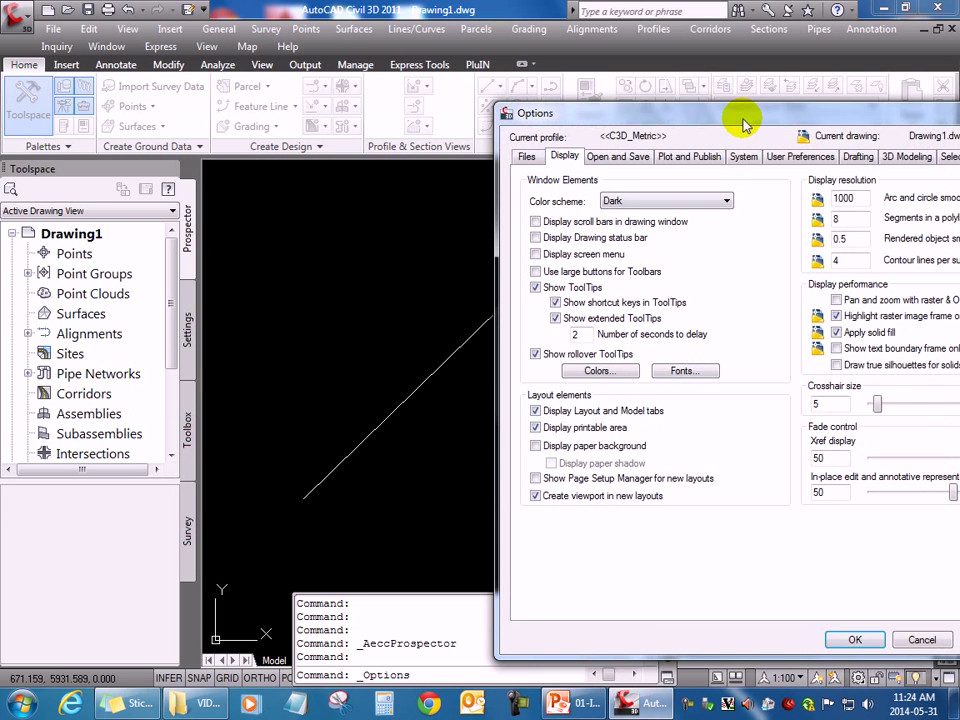
mouse_move(740, 122)
left_mouse_down()
mouse_move(425, 124)
mouse_move(380, 94)
left_mouse_up()
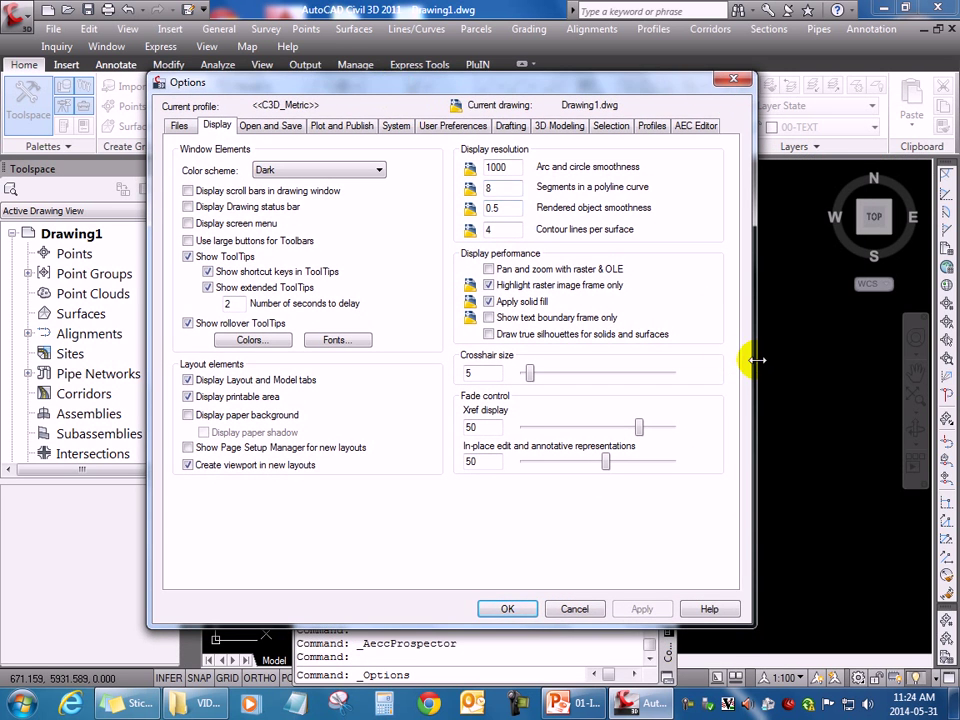
left_click_drag(752, 360, 854, 360)
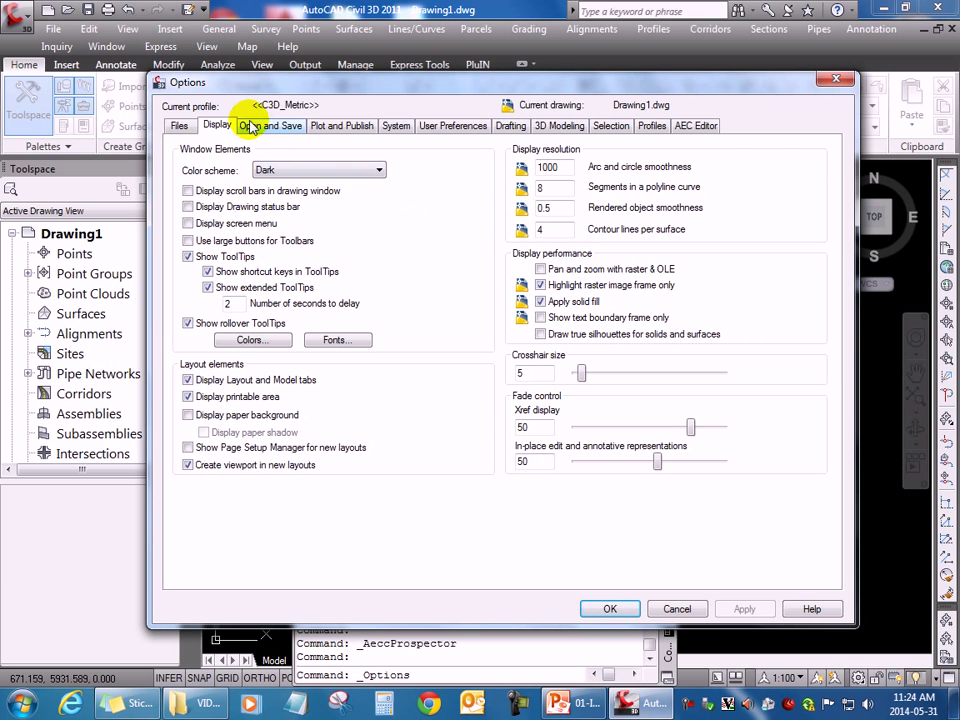
left_click(178, 125)
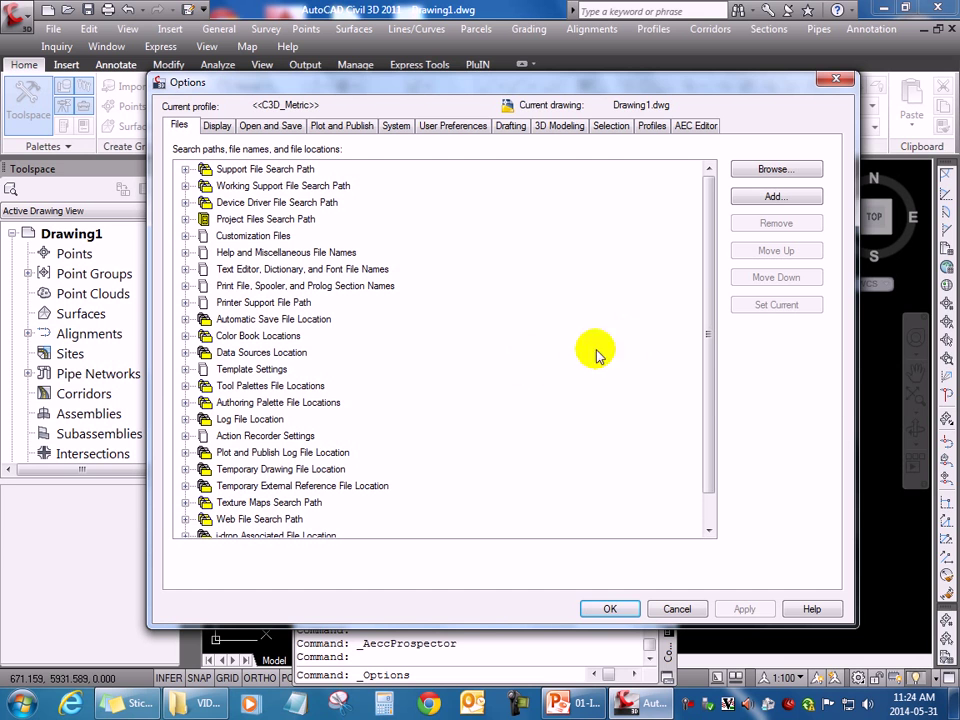
left_click(185, 370)
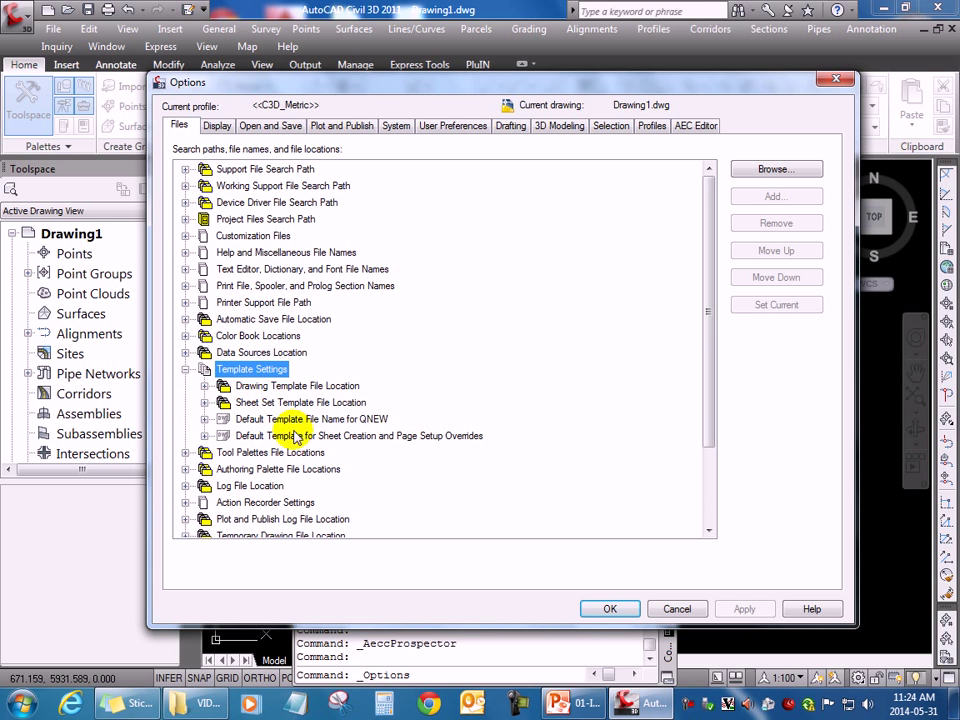
left_click(205, 419)
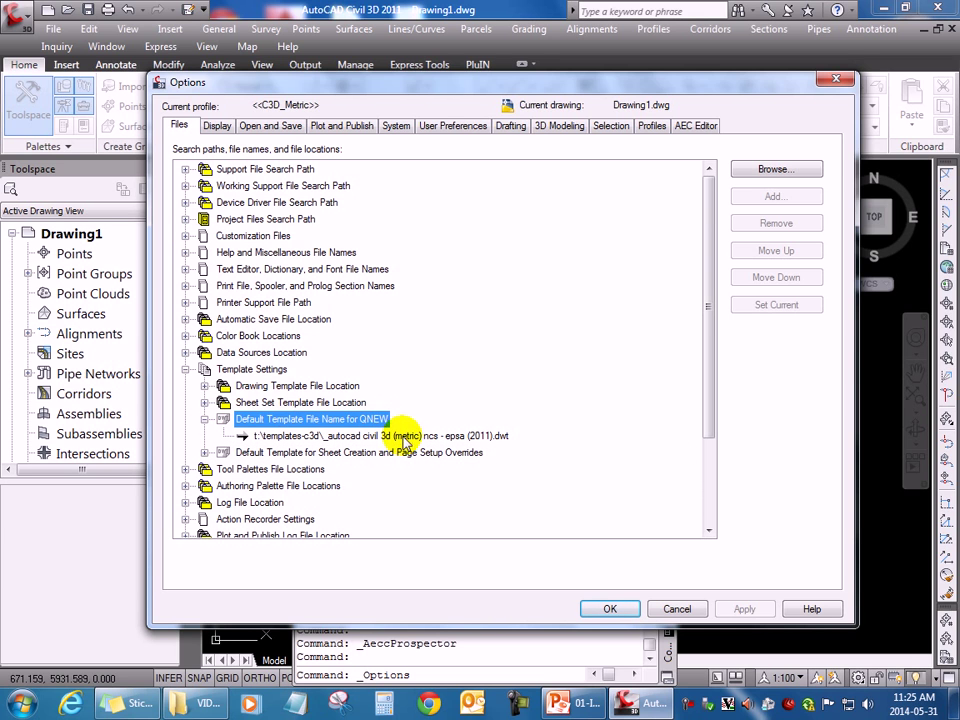
mouse_move(420, 436)
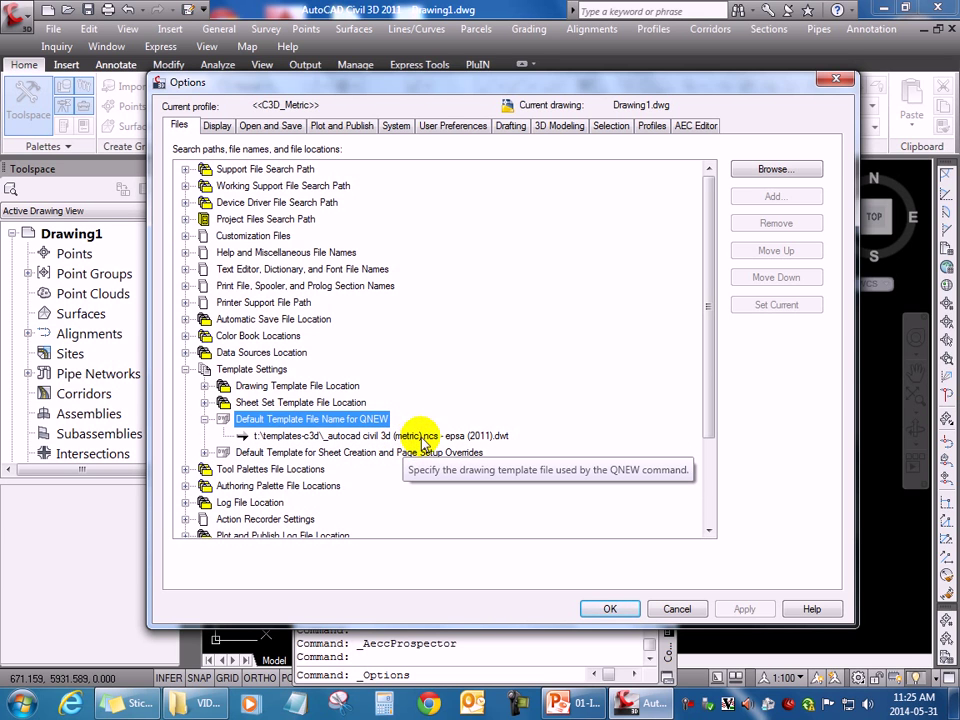
left_click(422, 437)
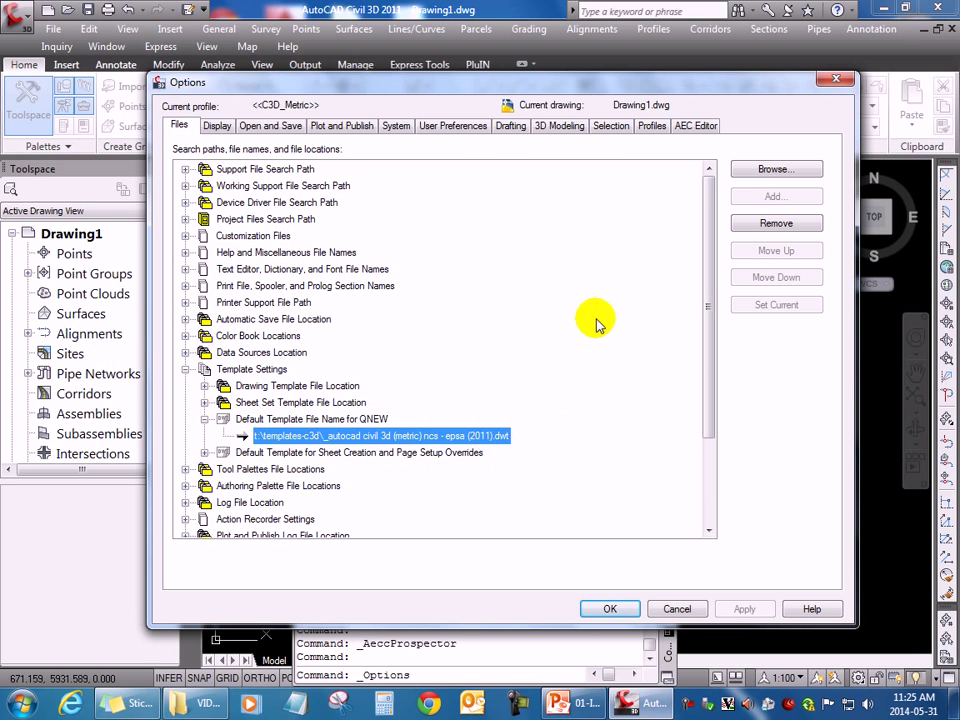
left_click_drag(516, 84, 482, 56)
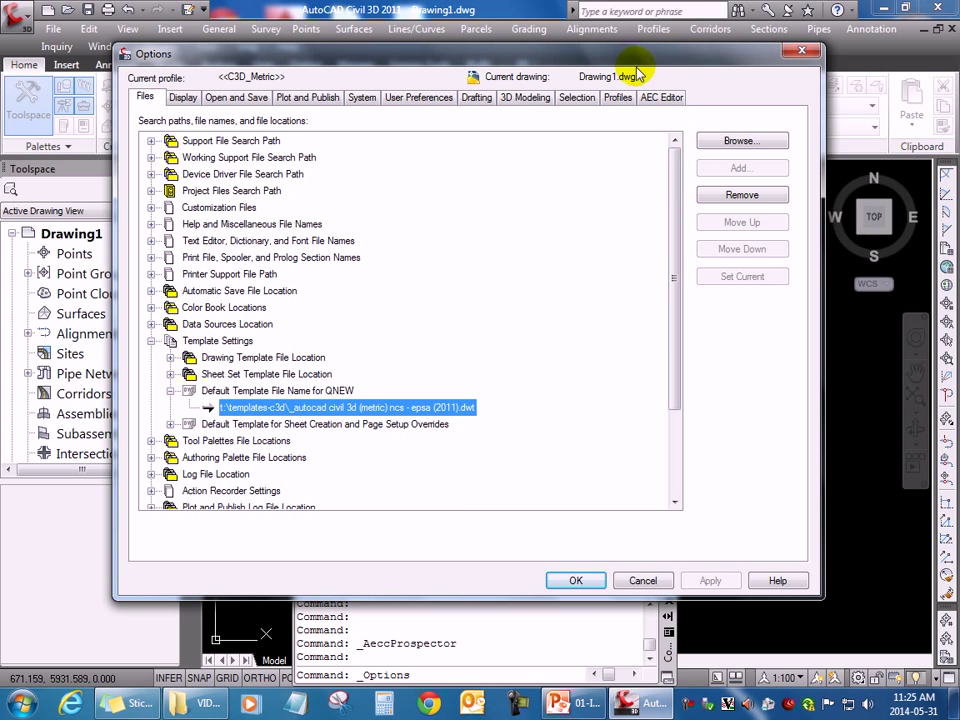
left_click_drag(632, 62, 628, 85)
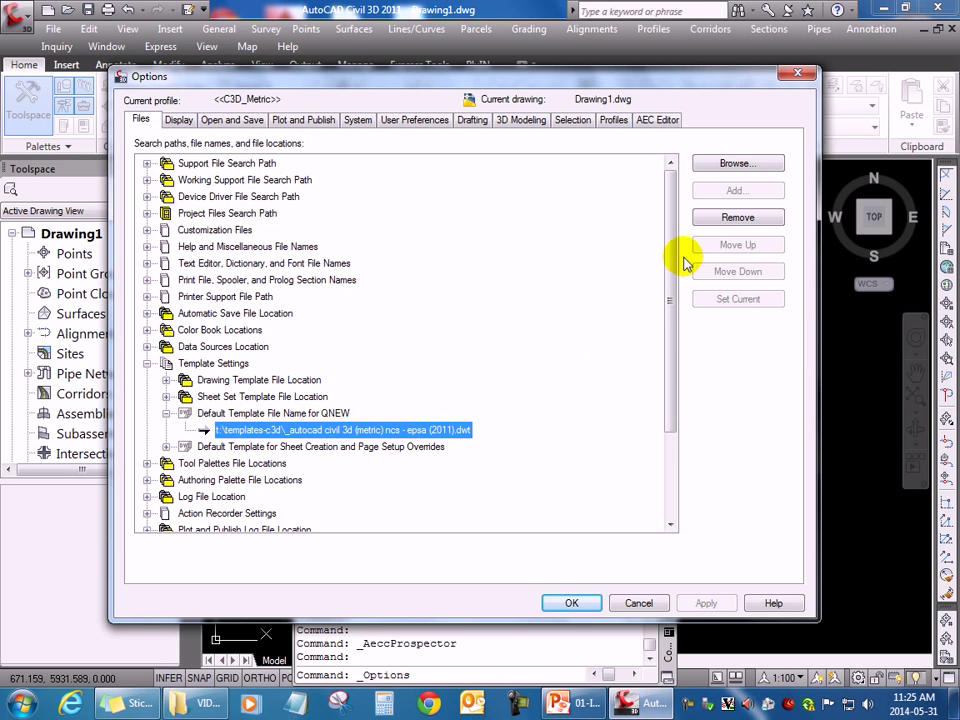
- Browse Templates-C3D for another template, then close the chooser and cancel Options unchanged
left_click(736, 165)
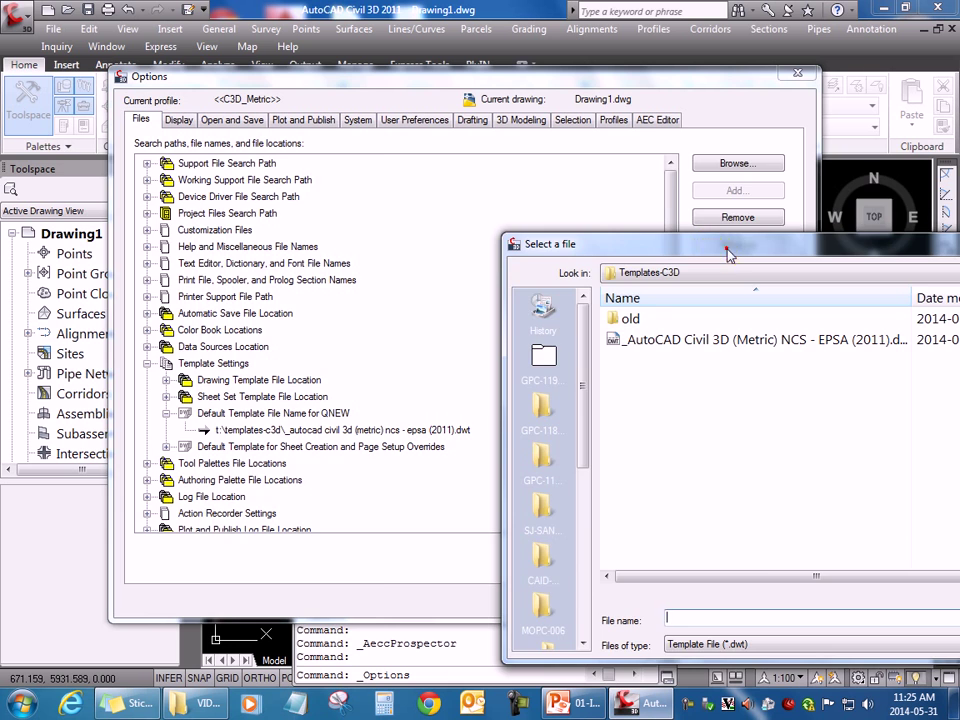
left_click_drag(729, 253, 316, 176)
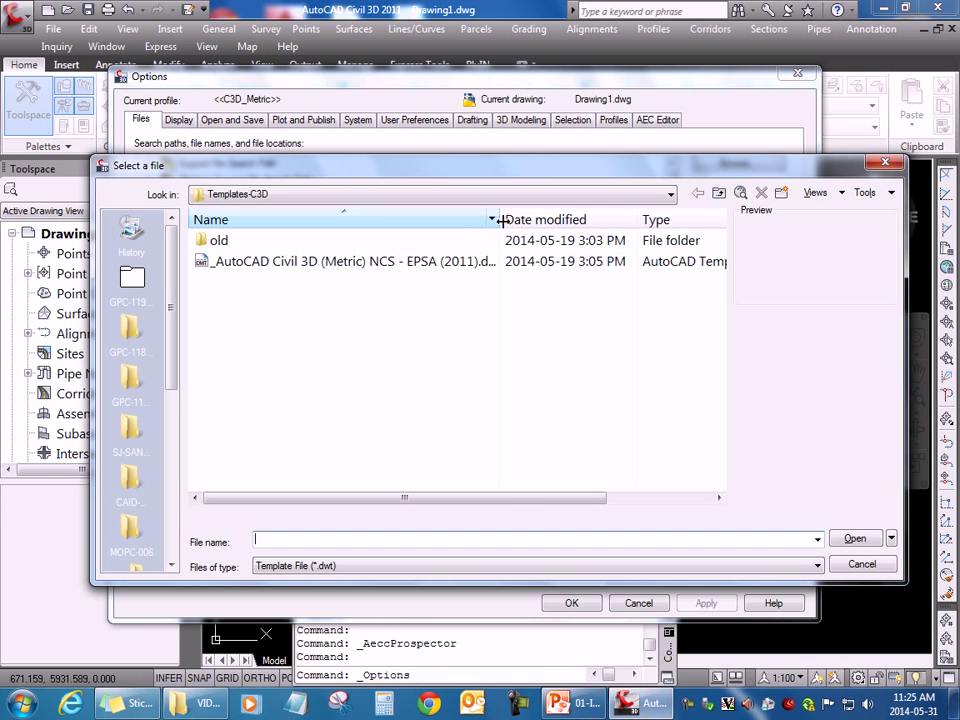
left_click_drag(499, 219, 622, 226)
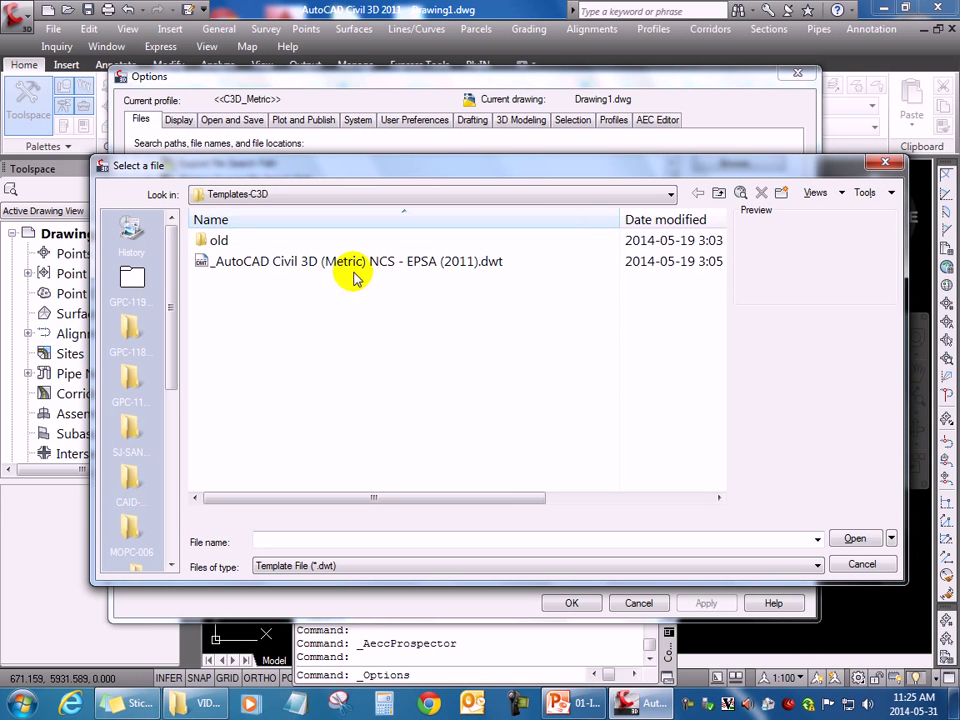
left_click(378, 566)
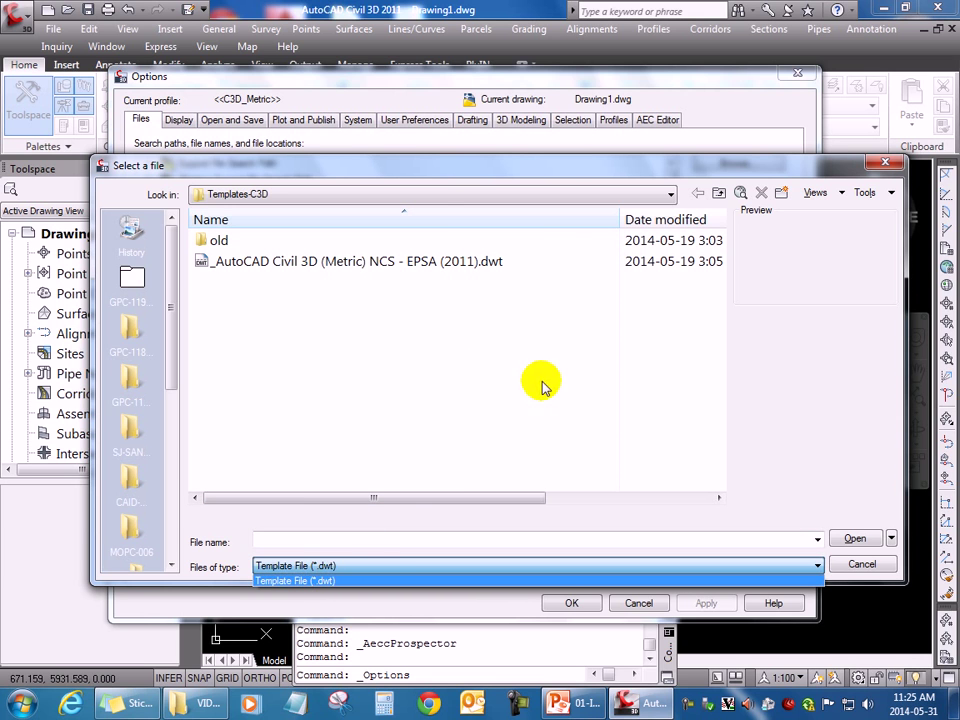
left_click(309, 379)
left_click_drag(425, 178, 502, 178)
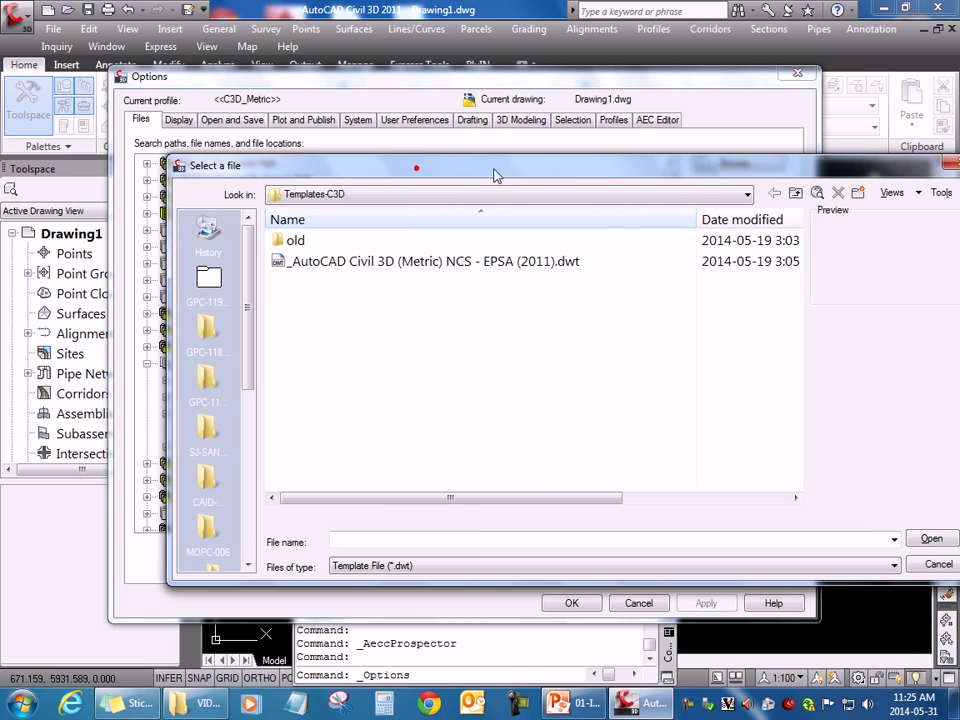
left_click_drag(912, 170, 857, 173)
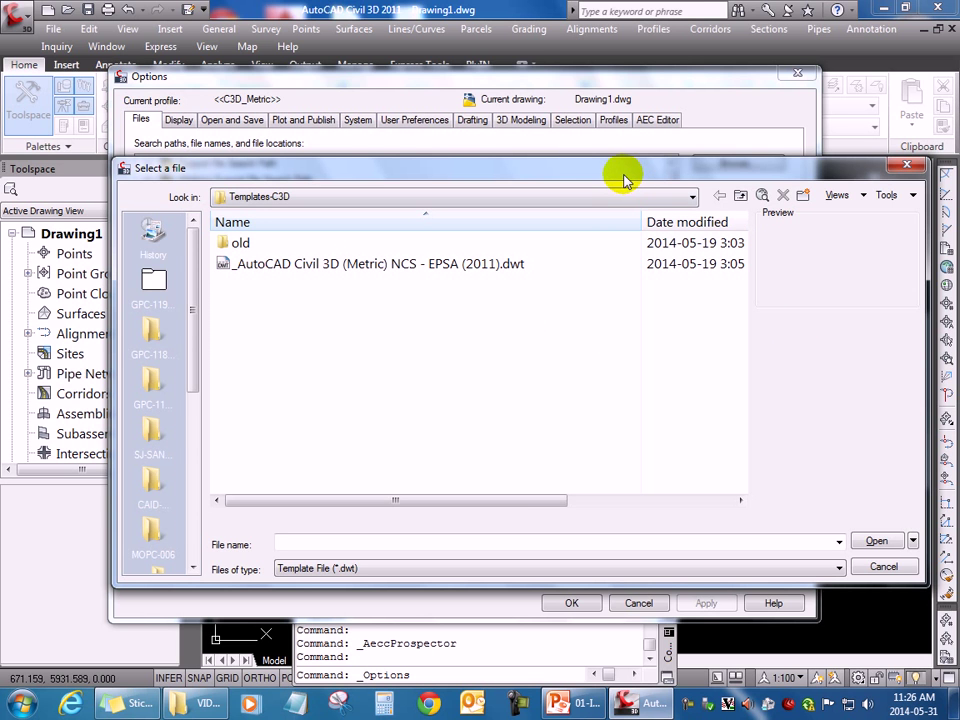
left_click(907, 166)
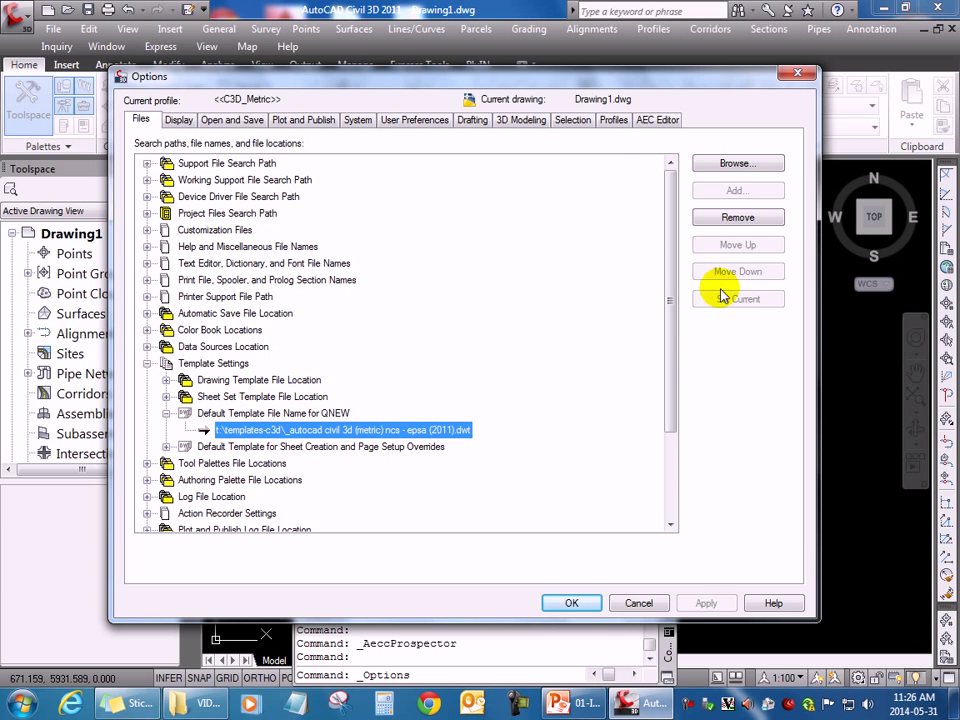
left_click(638, 603)
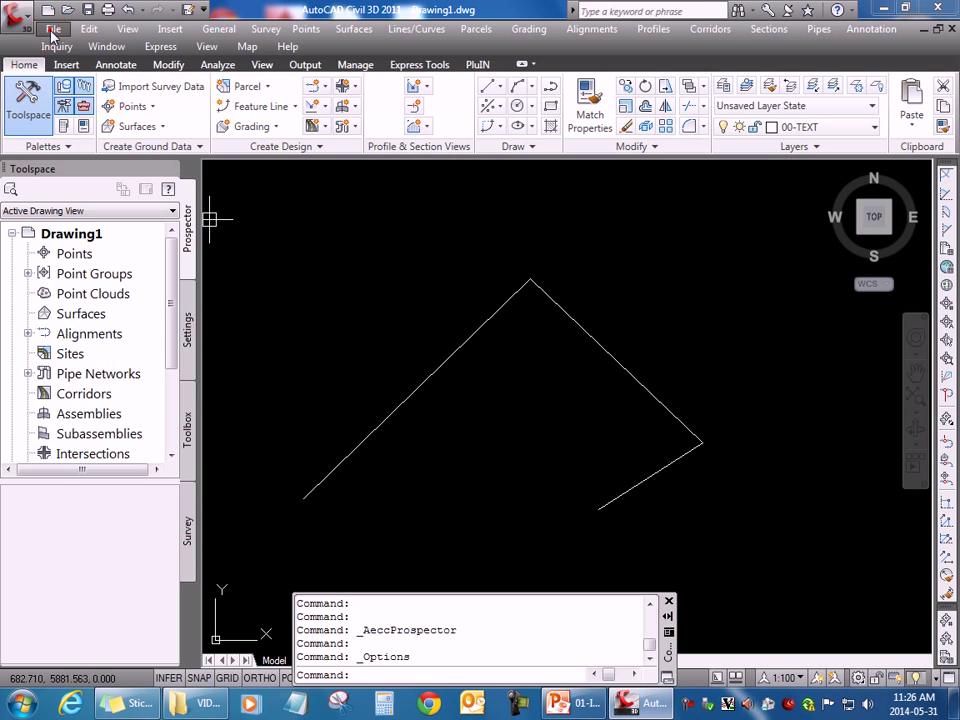
- Create Drawing2 from the _AutoCAD Civil 3D (Metric) NCS - EPSA (2011).dwt template in Templates-C3D
left_click(52, 30)
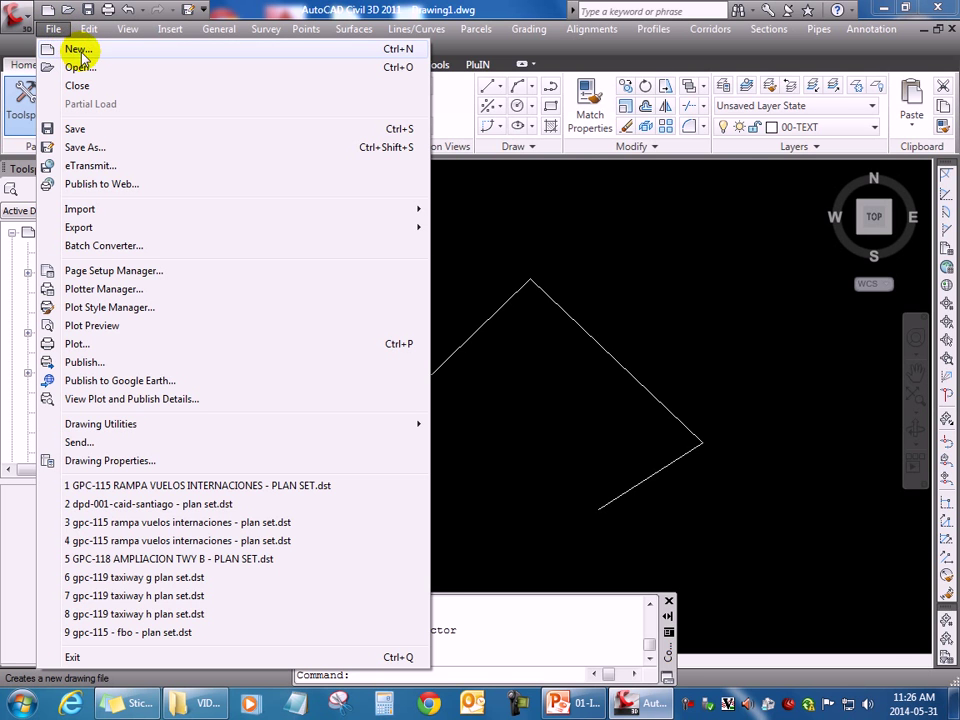
left_click(70, 49)
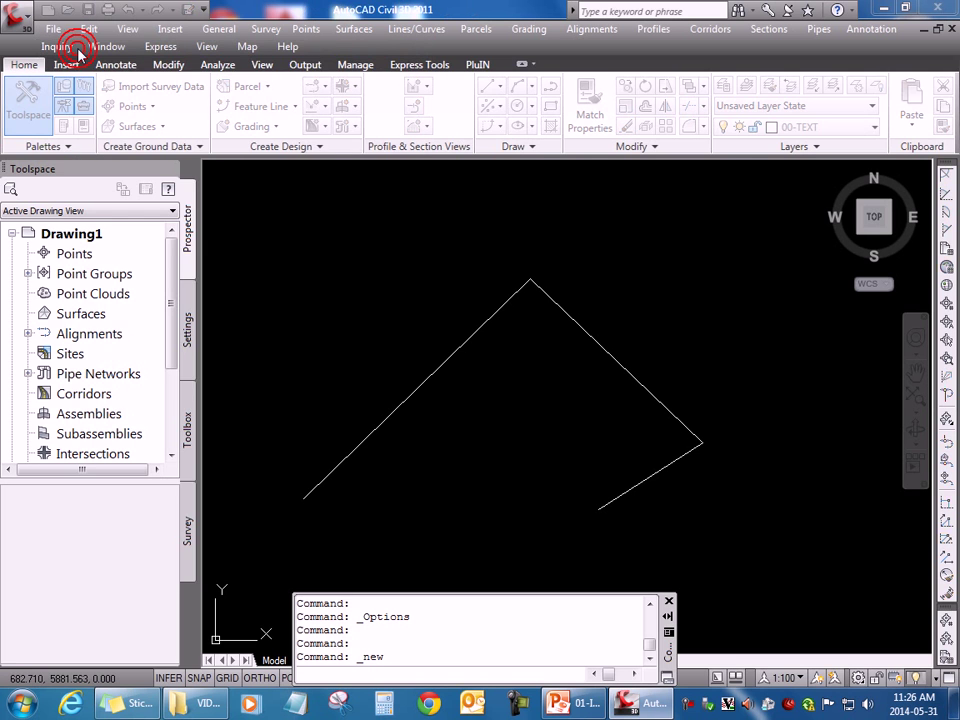
left_click_drag(705, 265, 280, 192)
left_click(393, 533)
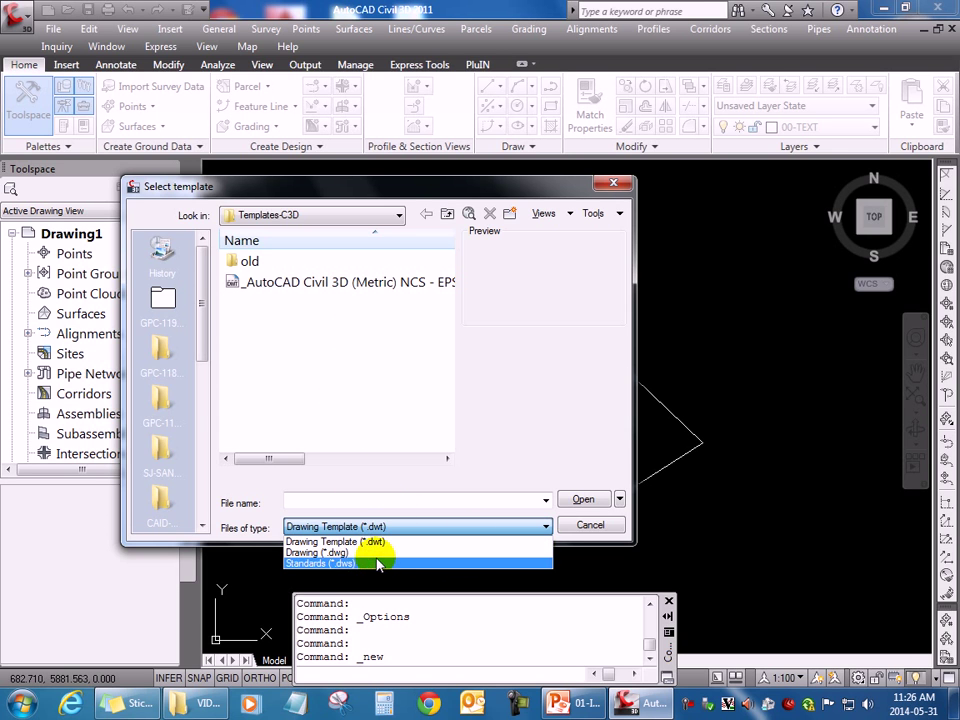
left_click(330, 193)
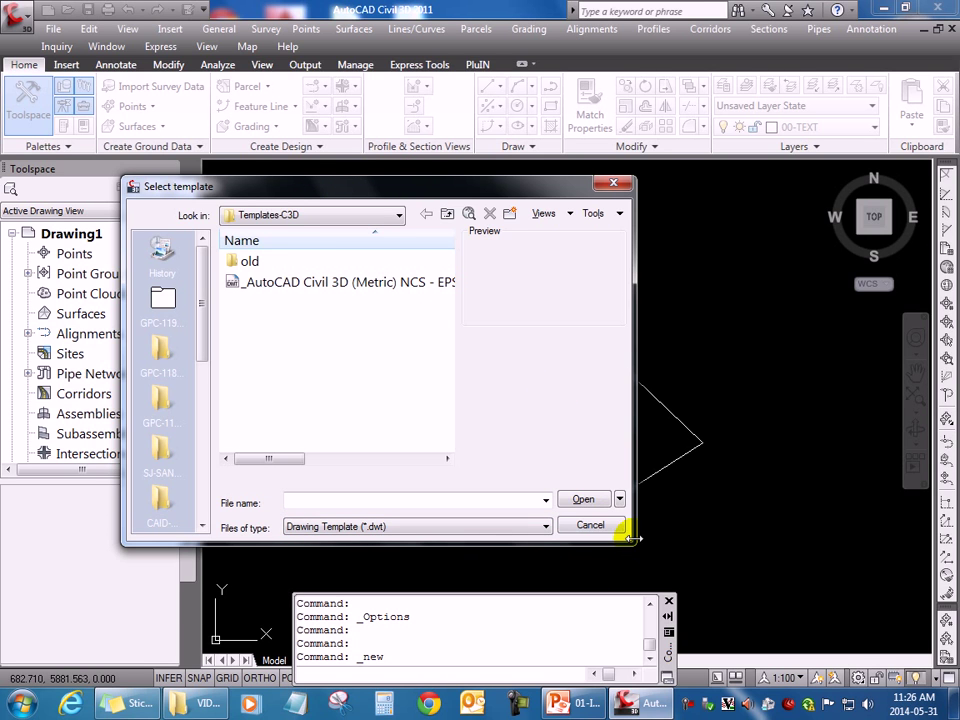
left_click_drag(631, 541, 880, 593)
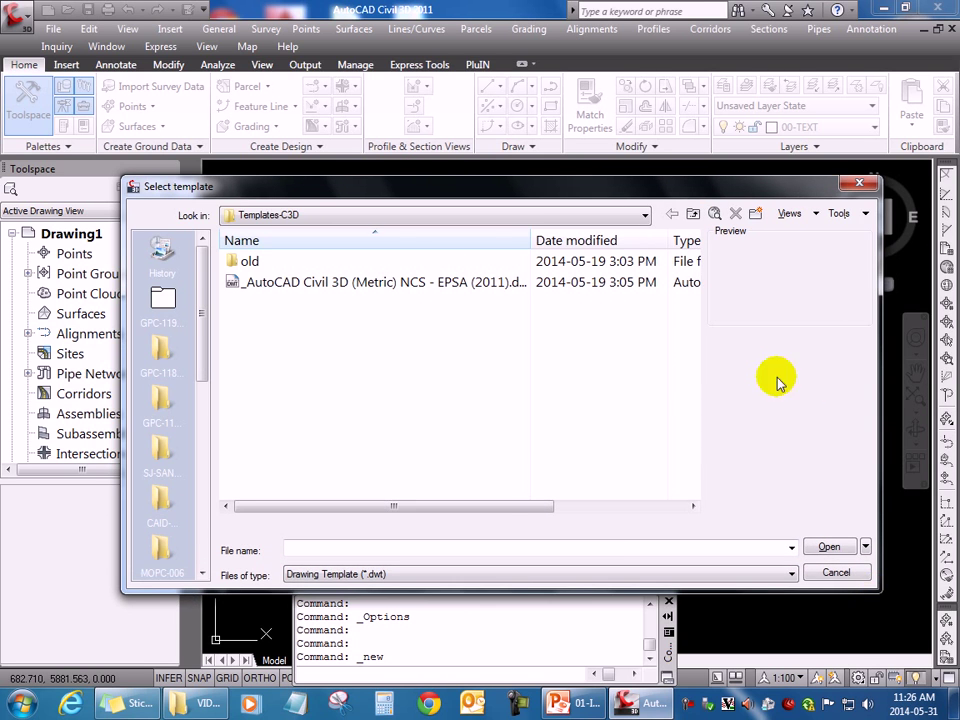
left_click_drag(530, 236, 614, 240)
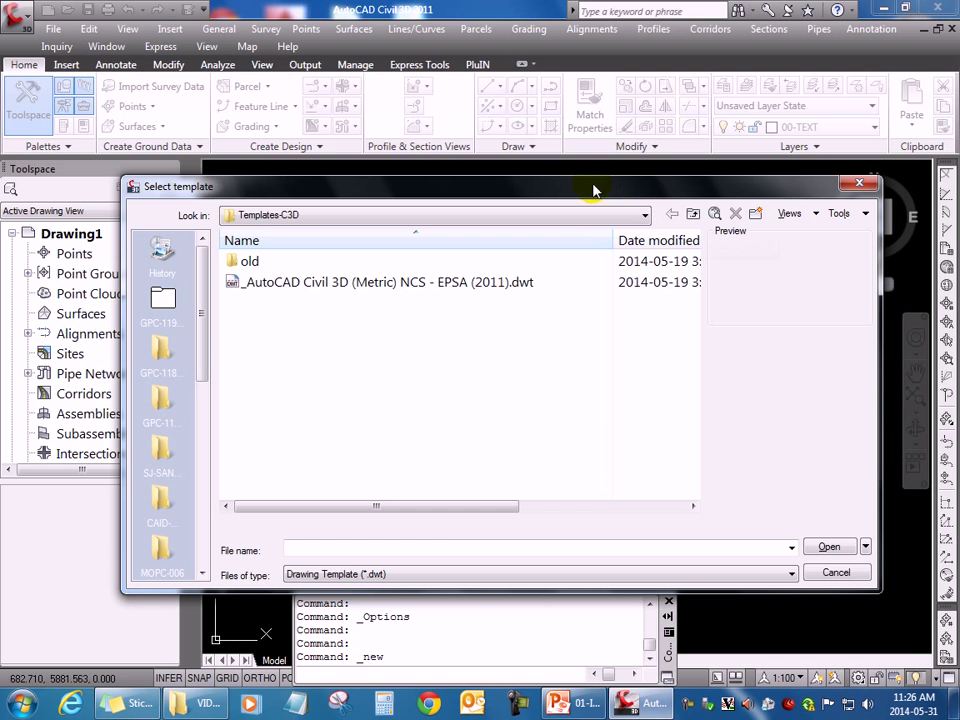
left_click_drag(593, 177, 595, 159)
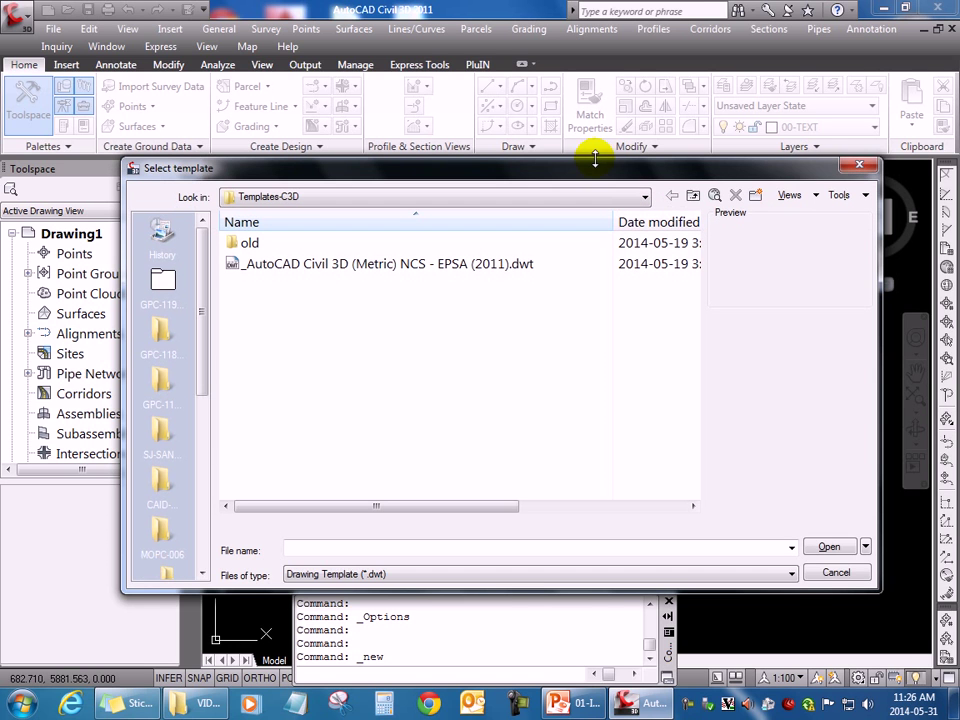
left_click(497, 266)
left_click(831, 548)
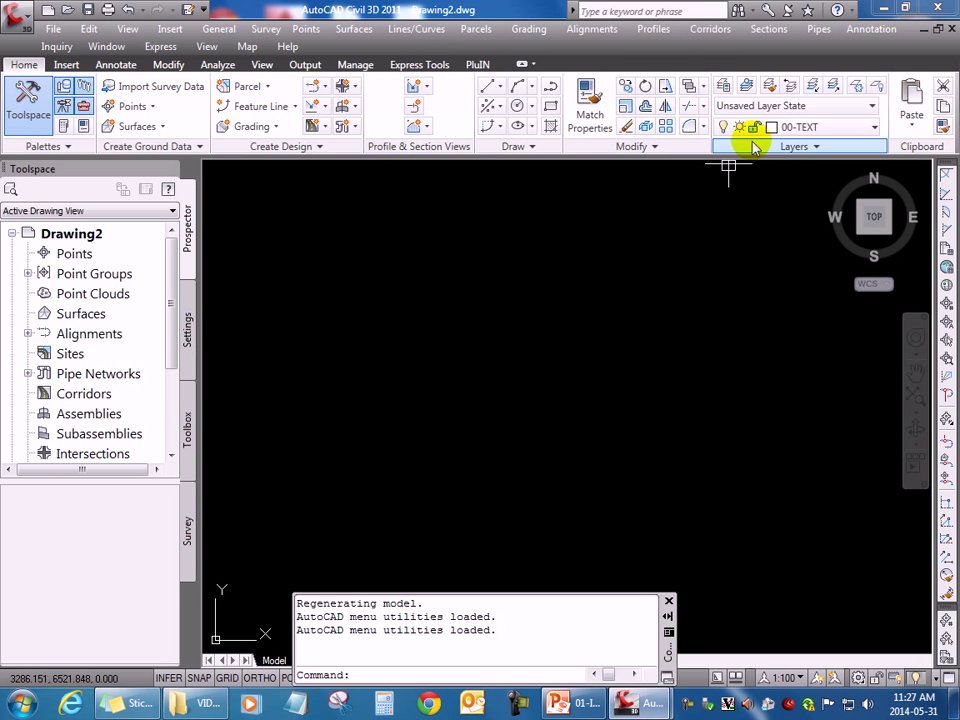
- Create a new layer named AAA with colour 161 in Drawing2's Layer Properties Manager
left_click(723, 86)
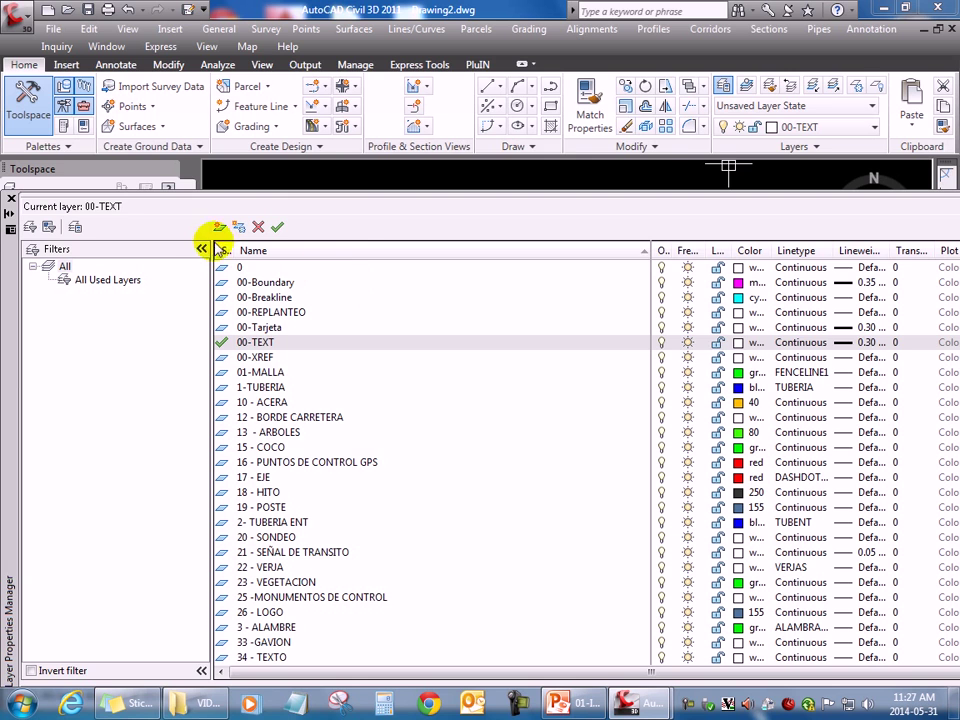
left_click(219, 227)
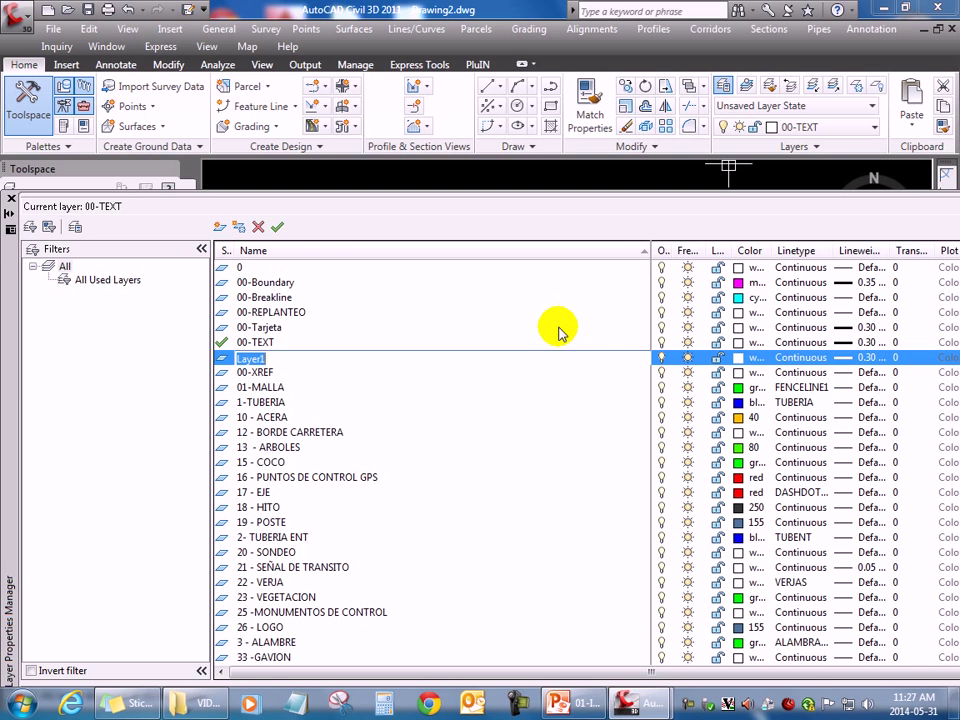
type("AAA")
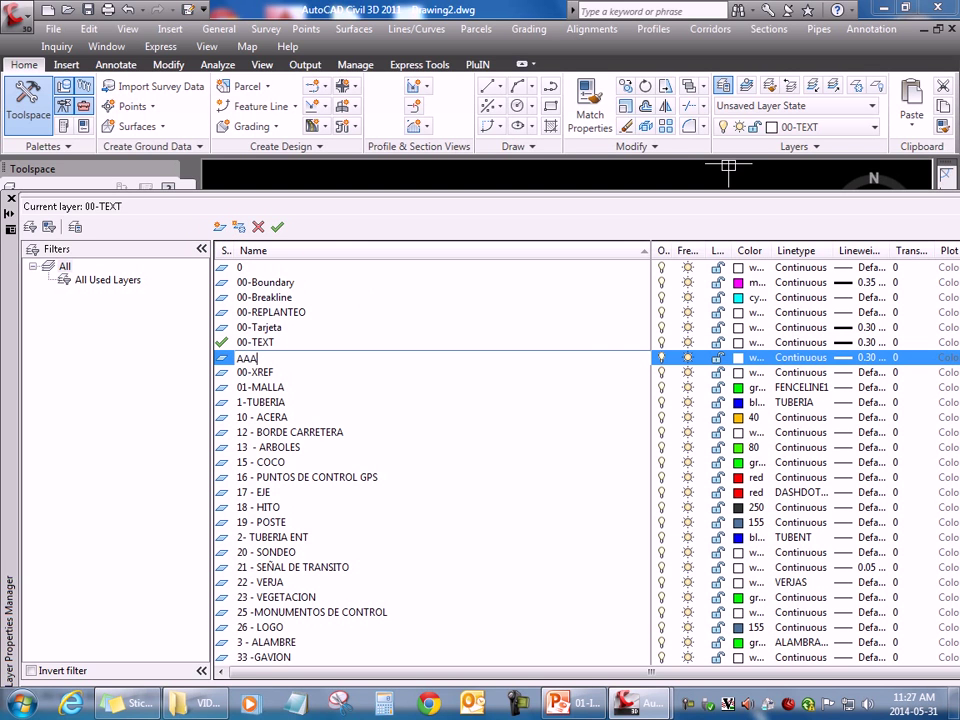
key("Return")
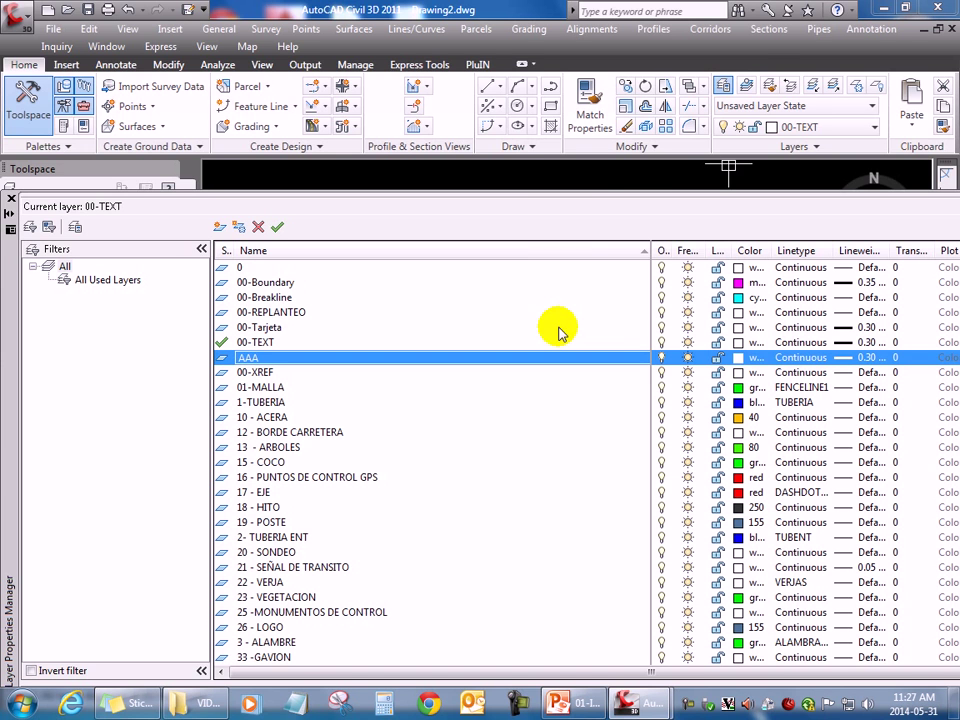
left_click(740, 357)
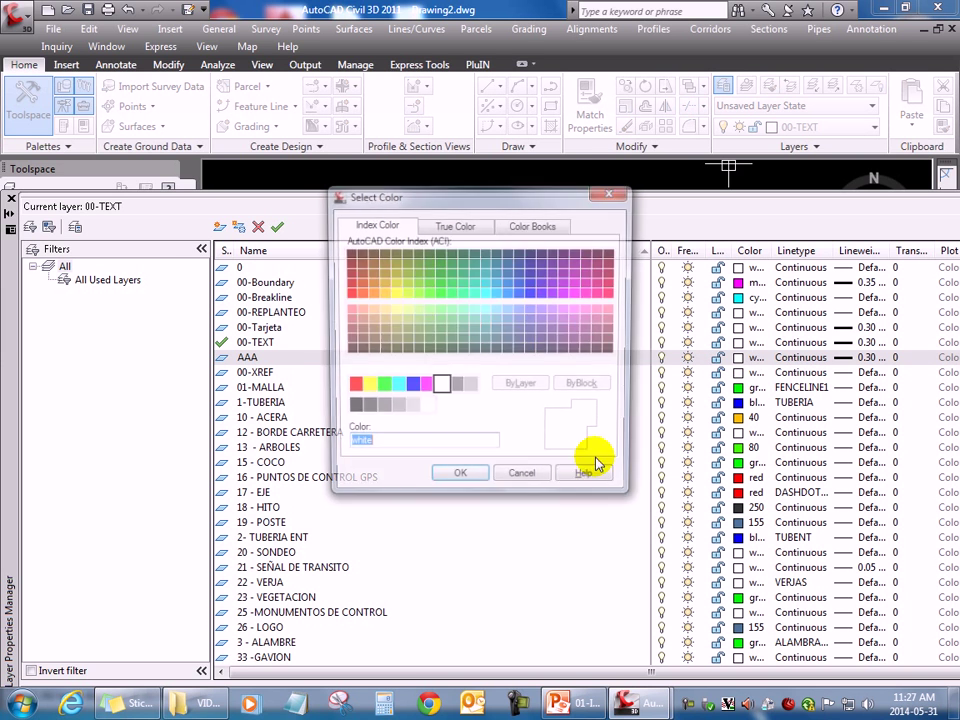
left_click(516, 307)
left_click(462, 474)
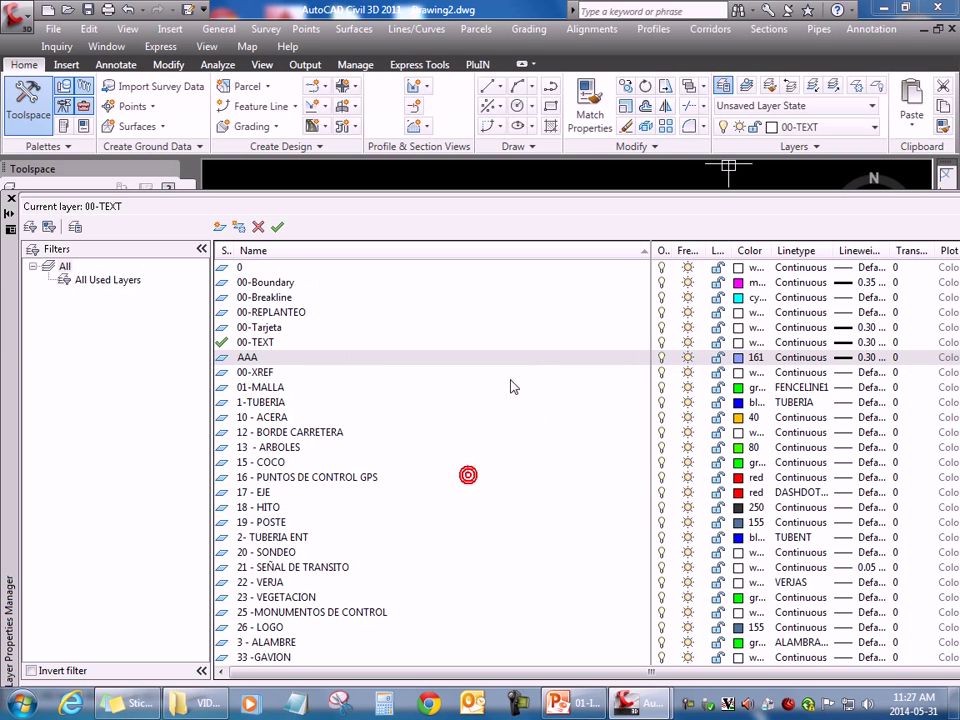
left_click(12, 198)
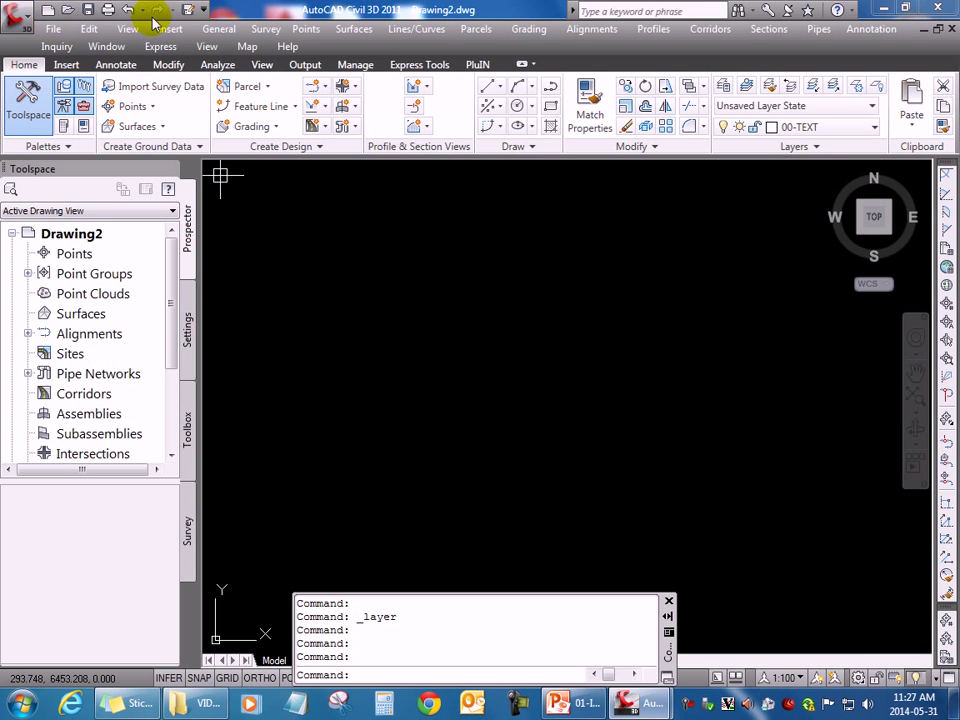
left_click(108, 9)
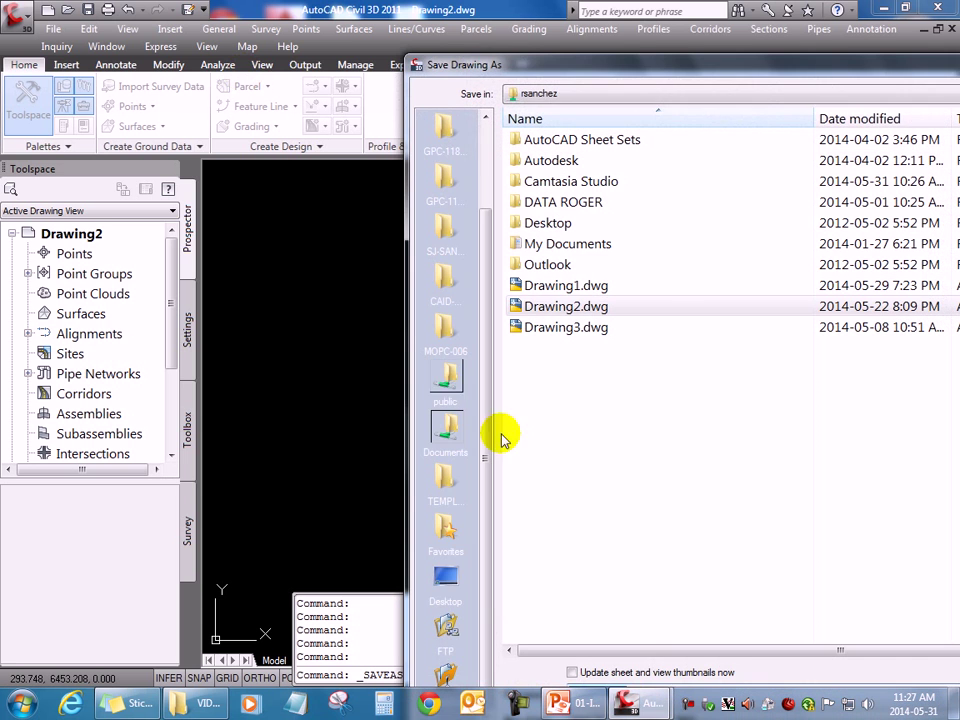
mouse_move(752, 55)
left_mouse_down()
mouse_move(752, 182)
mouse_move(509, 65)
left_mouse_up()
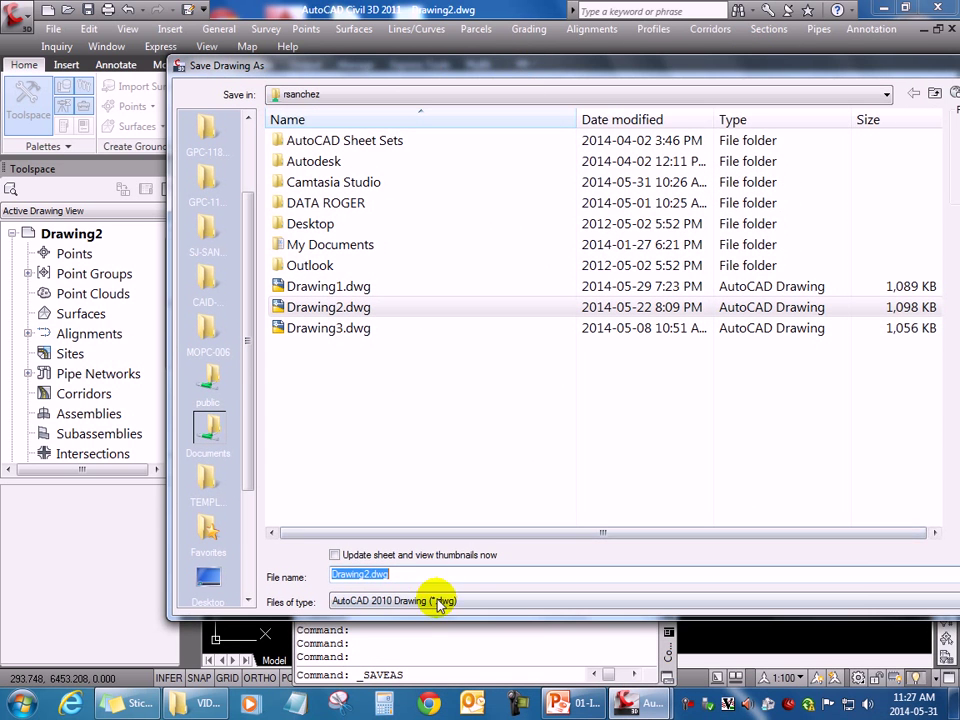
left_click(437, 602)
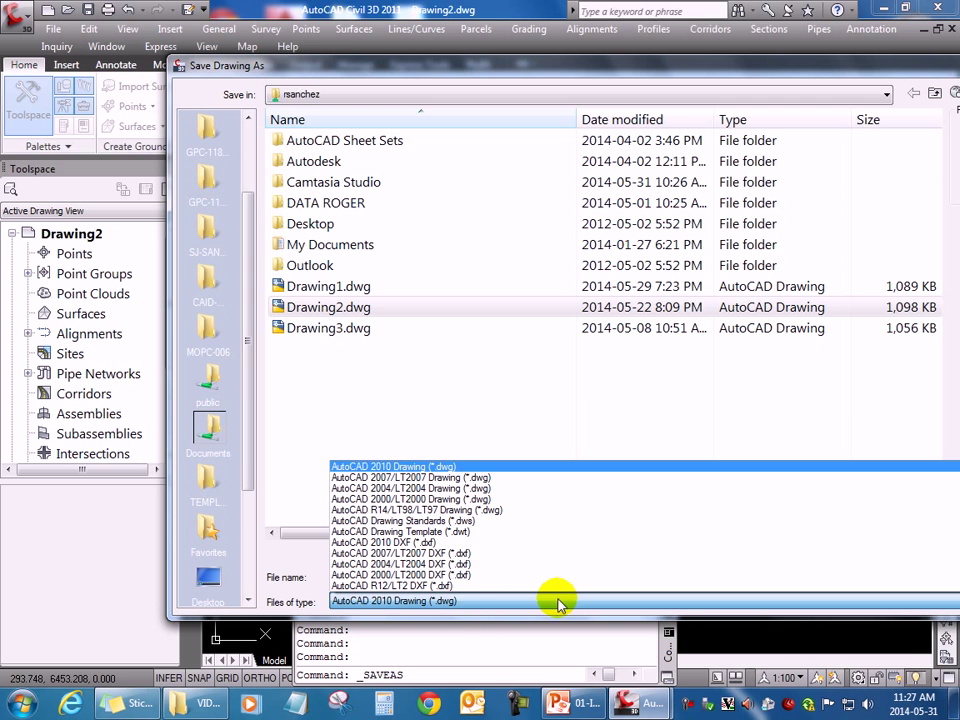
left_click(456, 531)
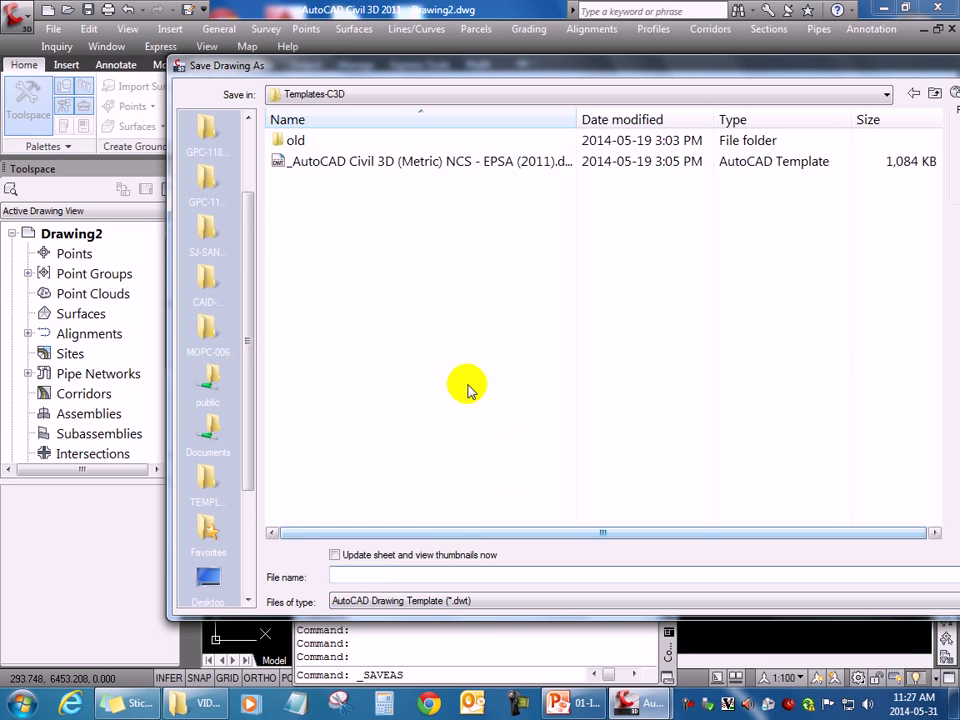
left_click(428, 573)
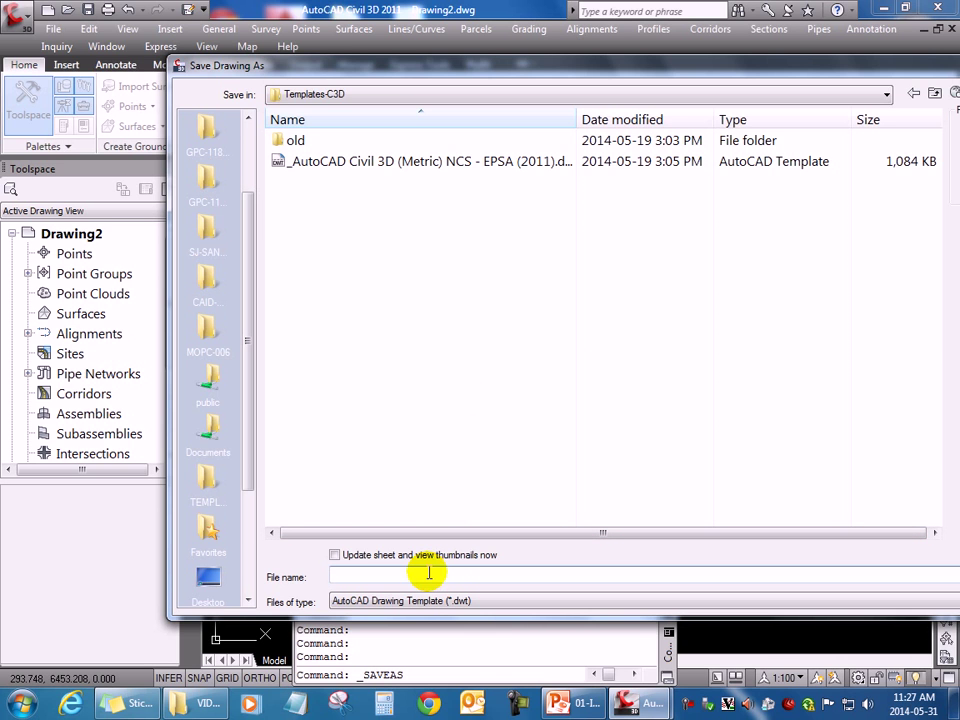
type("T-1")
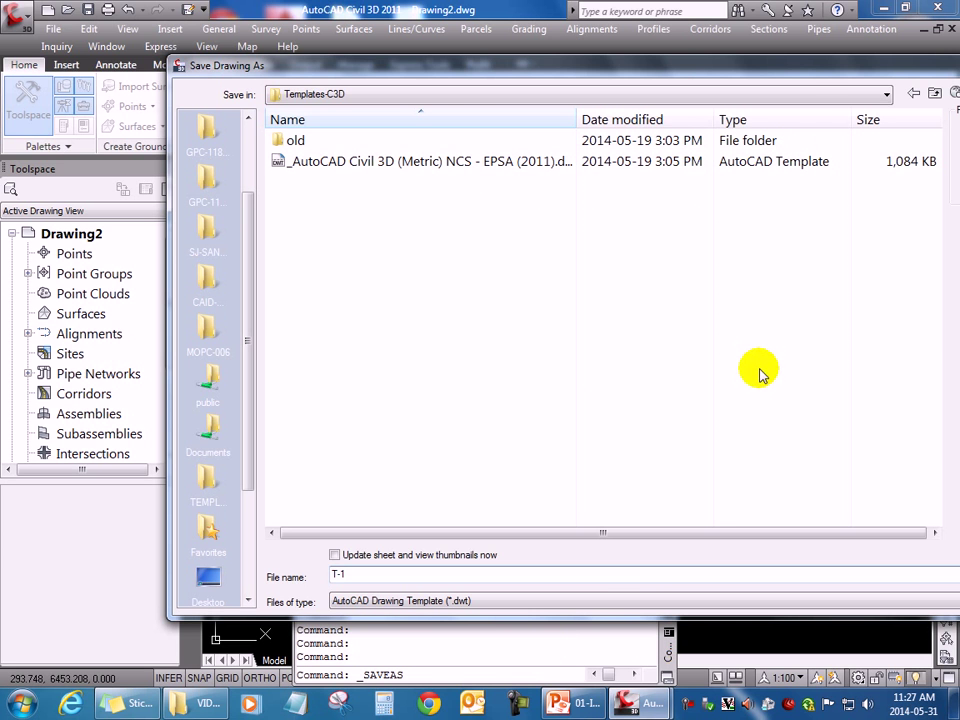
left_click_drag(805, 75, 682, 84)
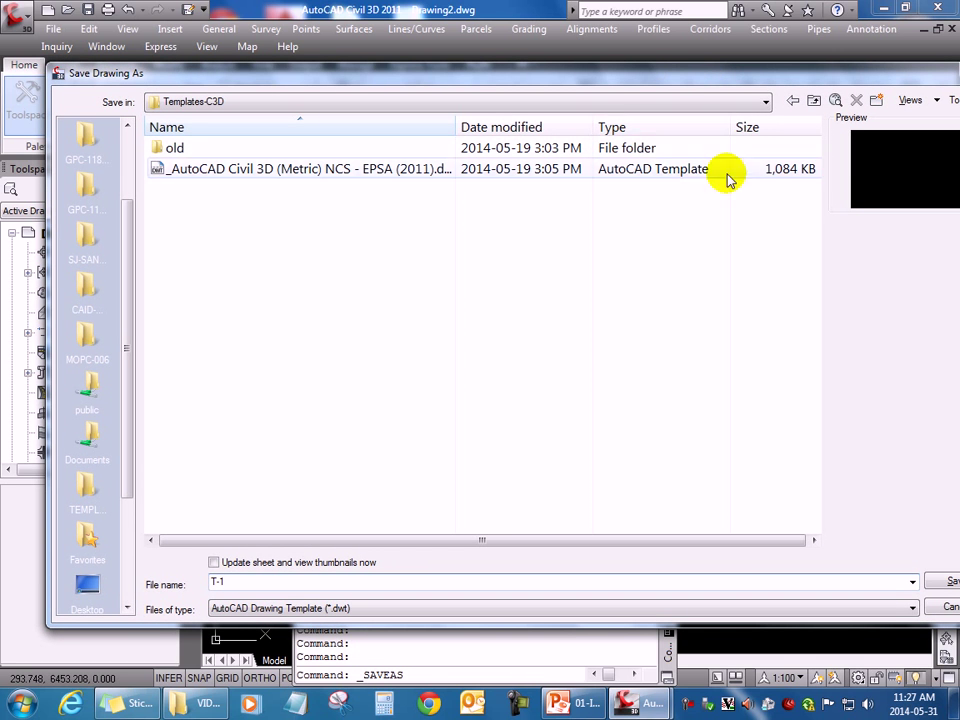
left_click_drag(456, 128, 586, 128)
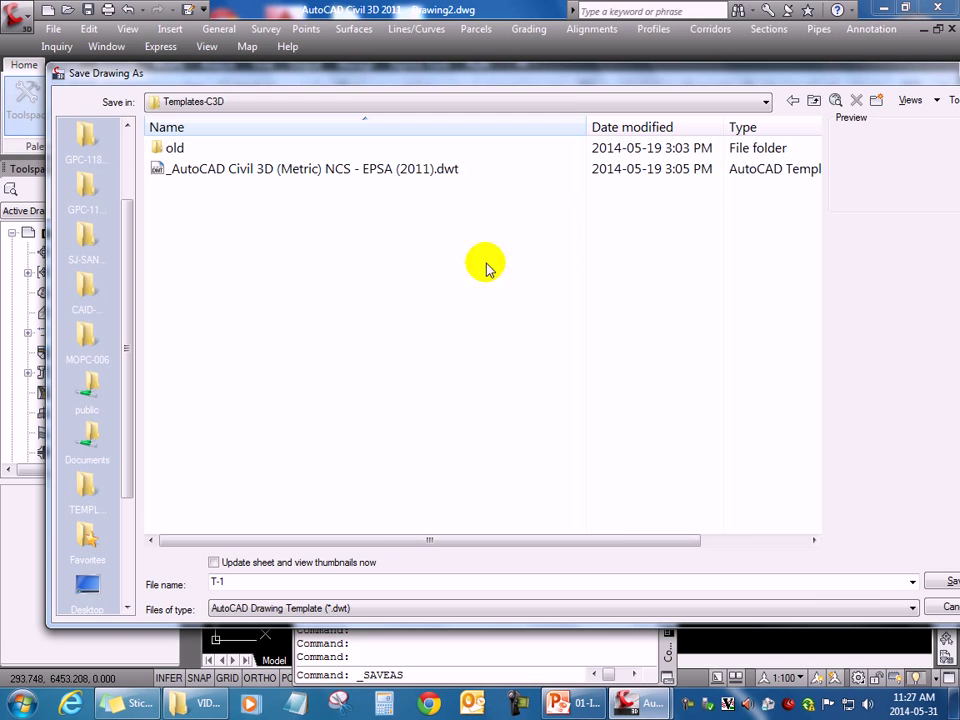
left_click_drag(562, 87, 512, 86)
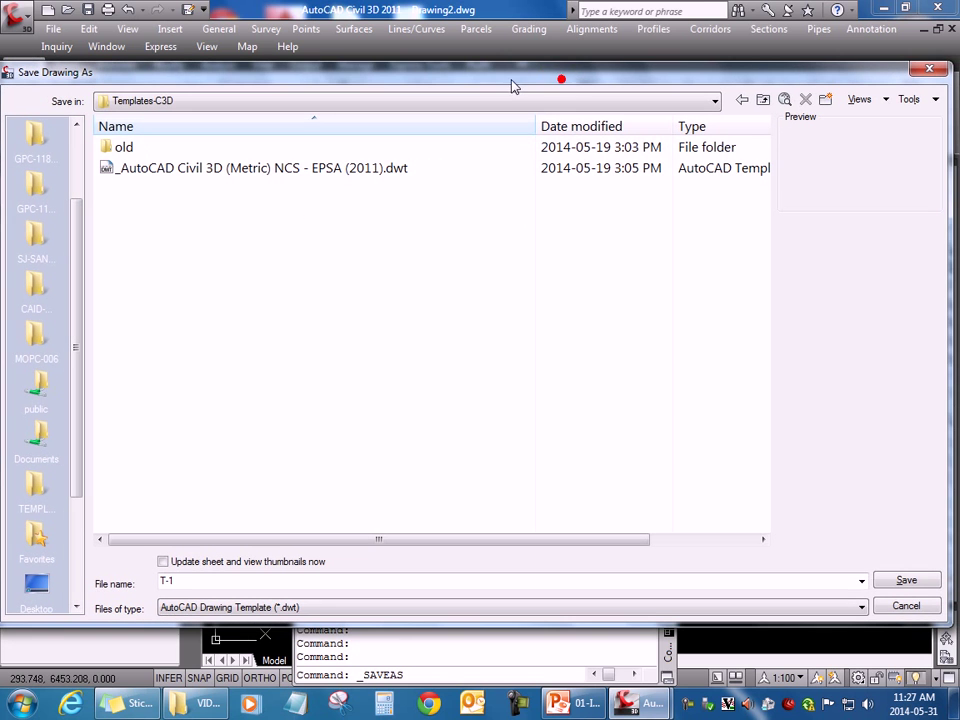
left_click_drag(44, 80, 94, 85)
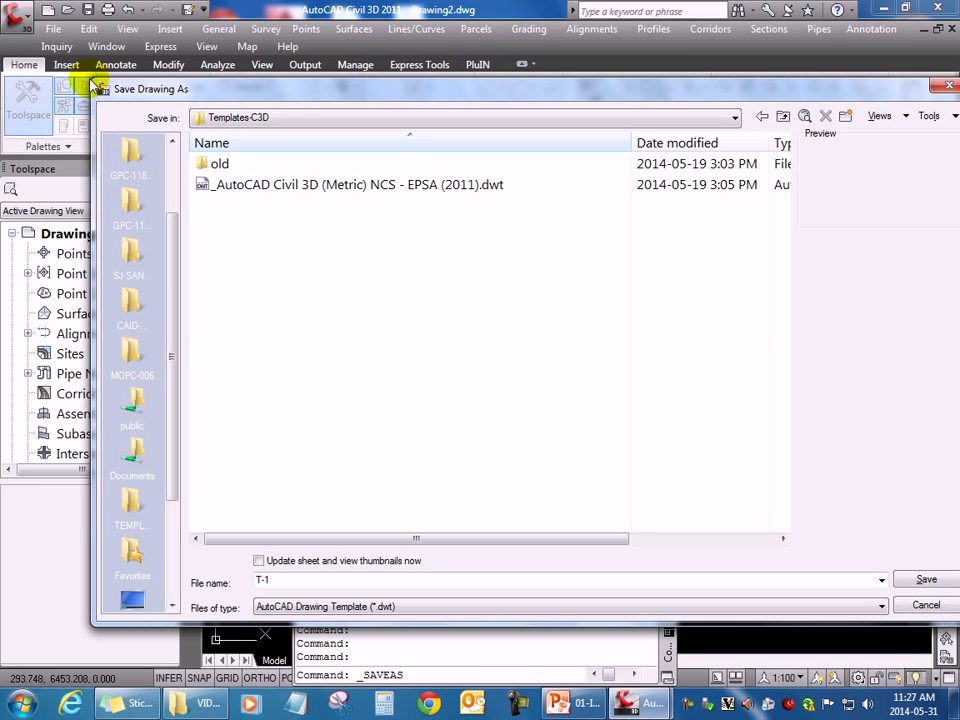
left_click(946, 86)
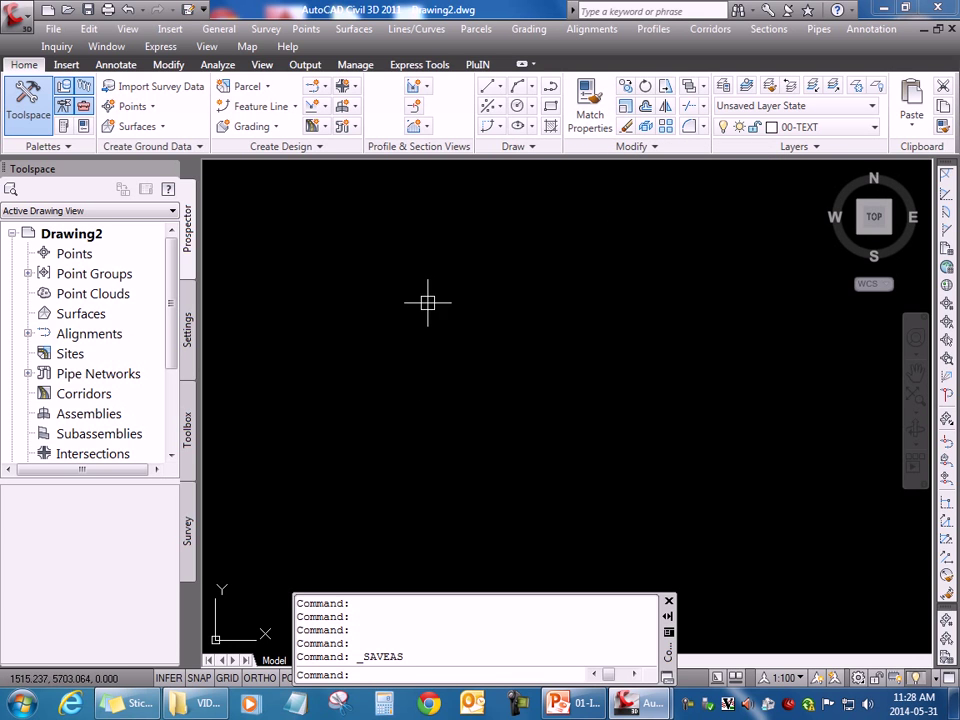
- Dismiss PowerPoint's security prompt and show the 'Uso de mapas y datos georreferenciados.' slide full-screen
left_click(690, 707)
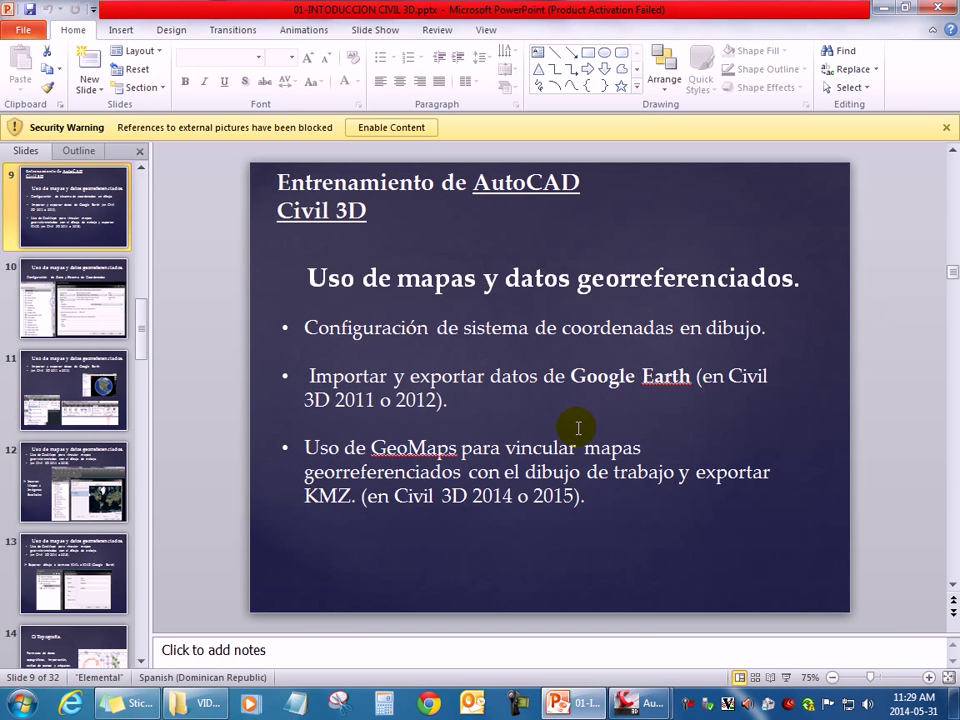
left_click(578, 428)
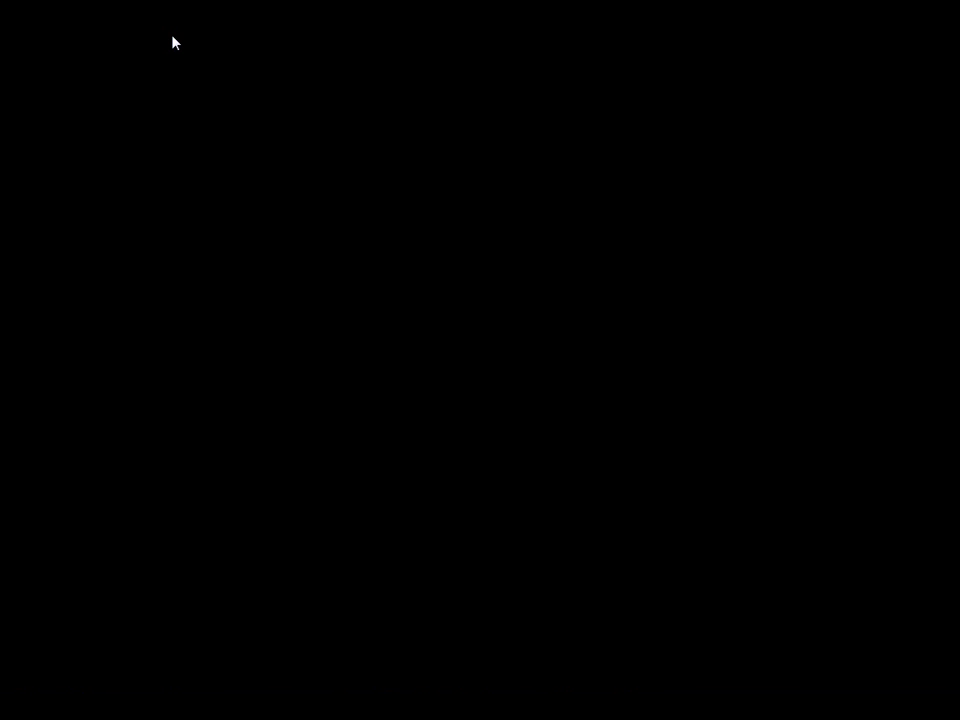
left_click(642, 519)
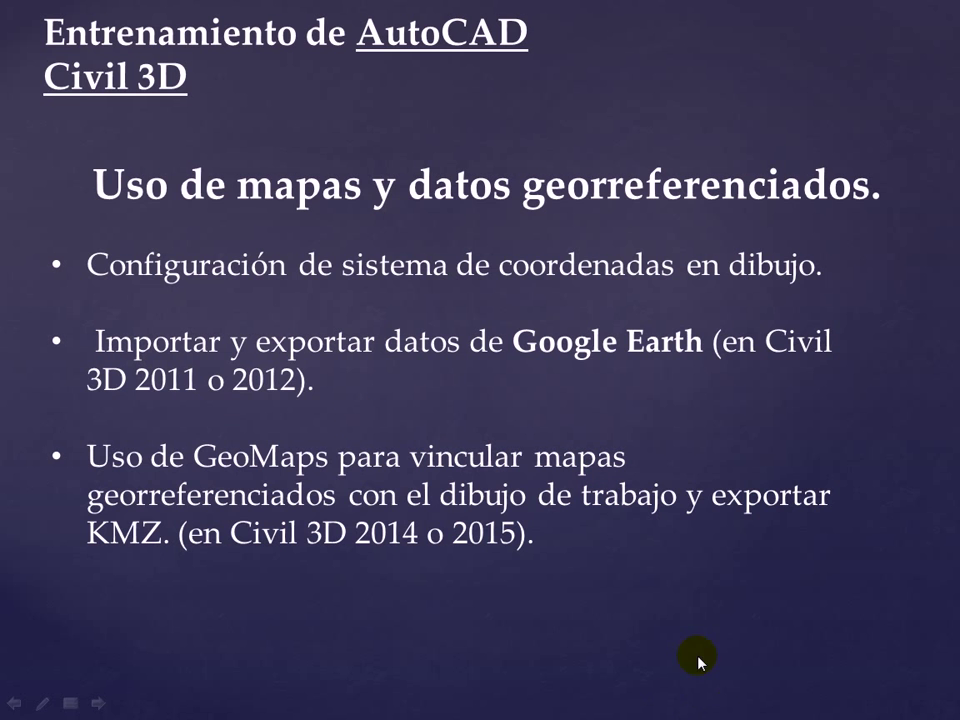
- Advance to the 'Configuración de Zona y Sistema de Coordenadas' slide, then return to Civil 3D
left_click(415, 400)
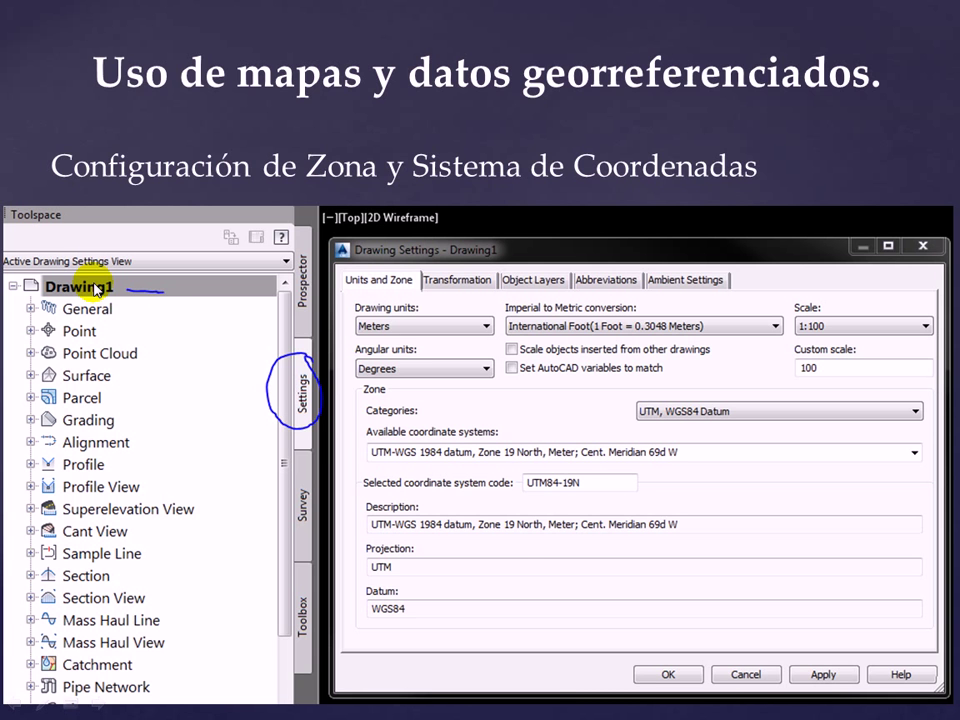
key("super")
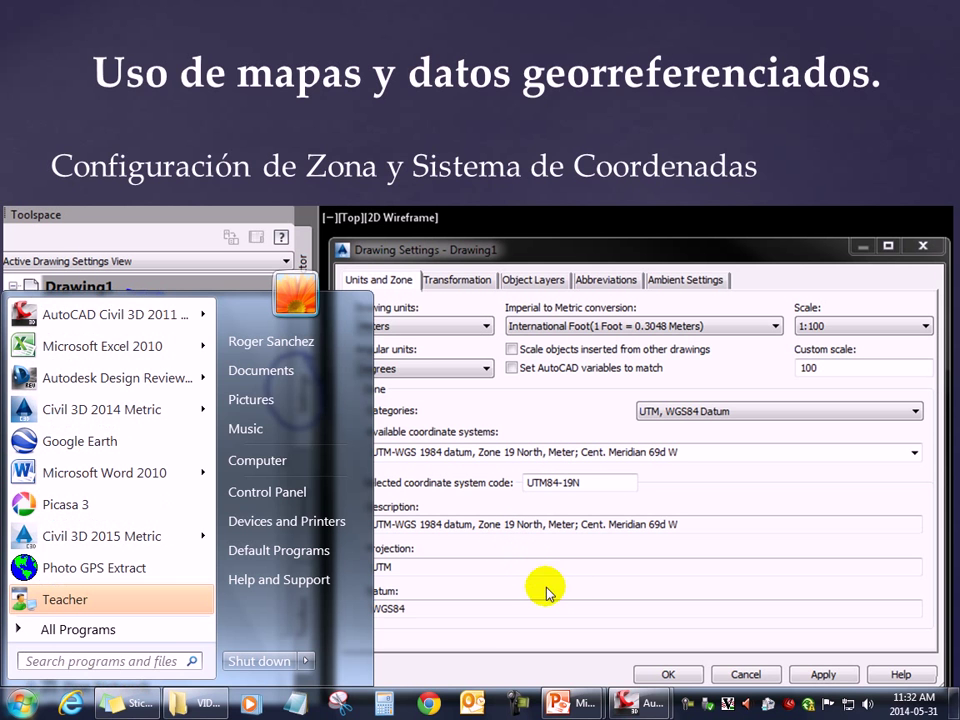
left_click(632, 700)
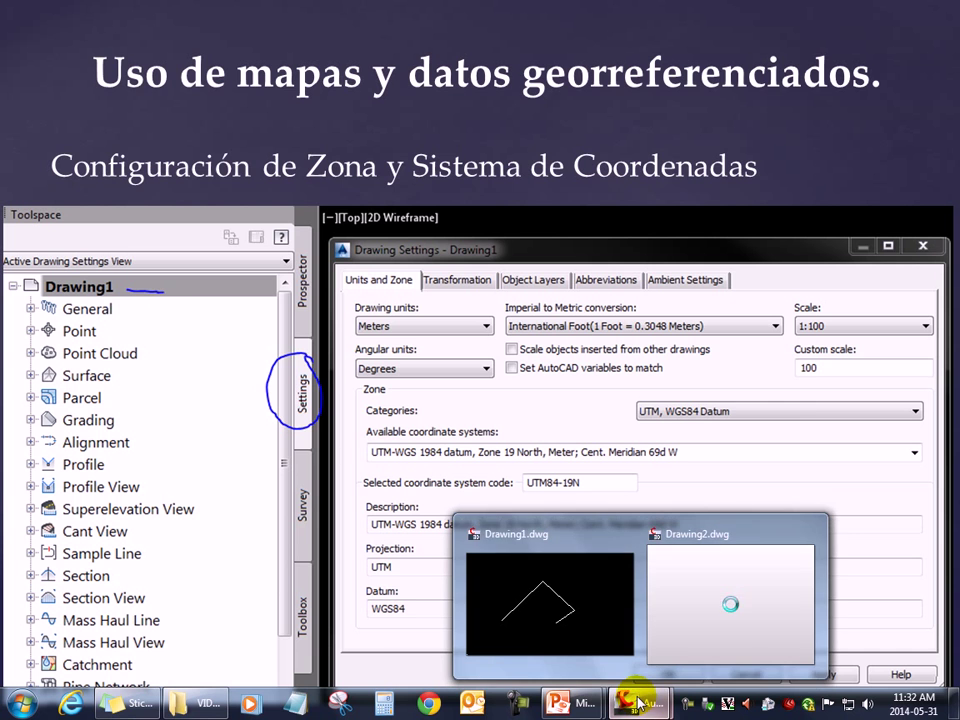
- Open Drawing1's Edit Drawing Settings from the Toolspace Settings tab
left_click(600, 589)
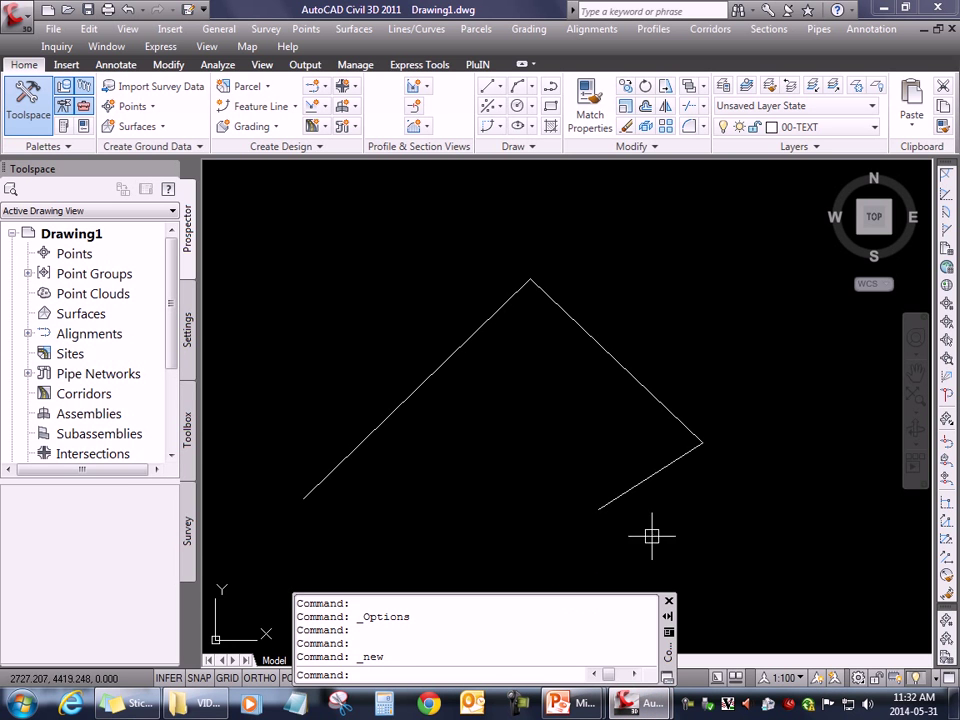
left_click(187, 325)
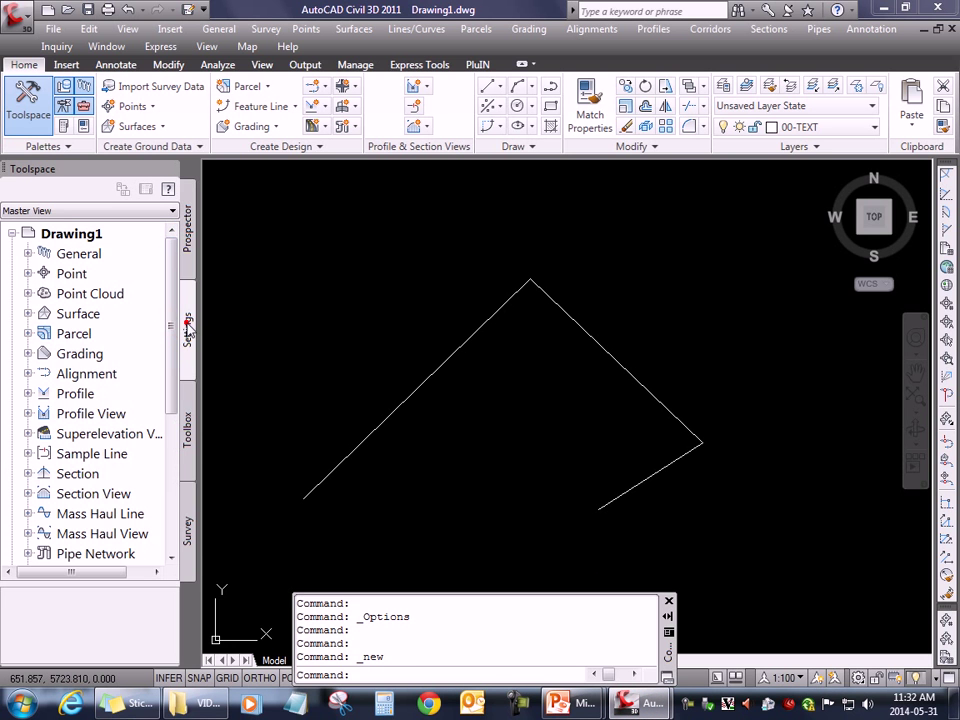
right_click(80, 237)
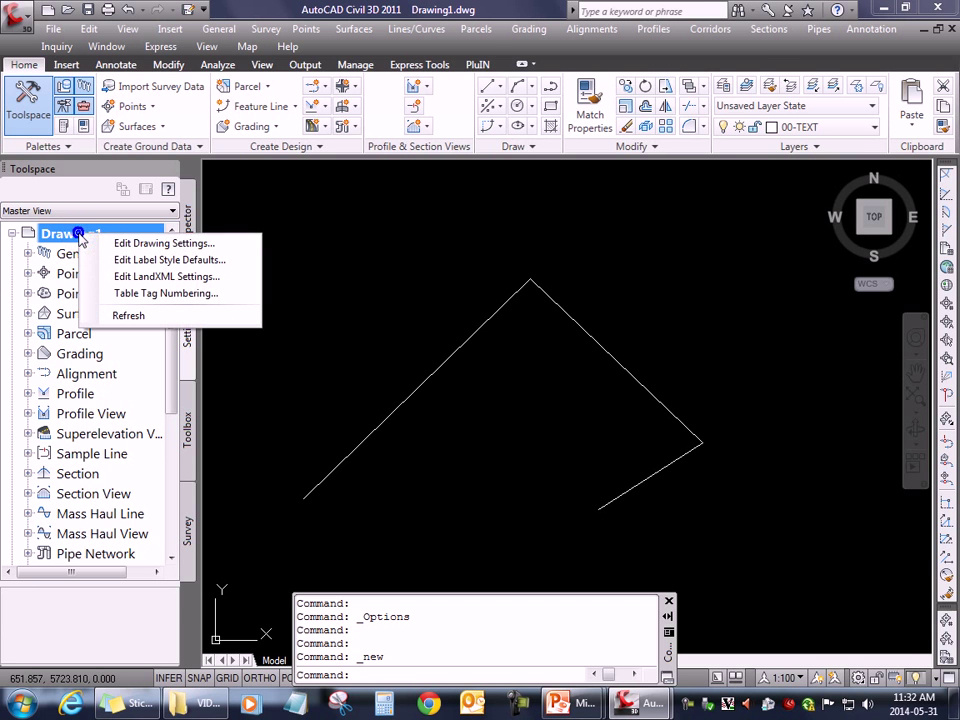
left_click(170, 243)
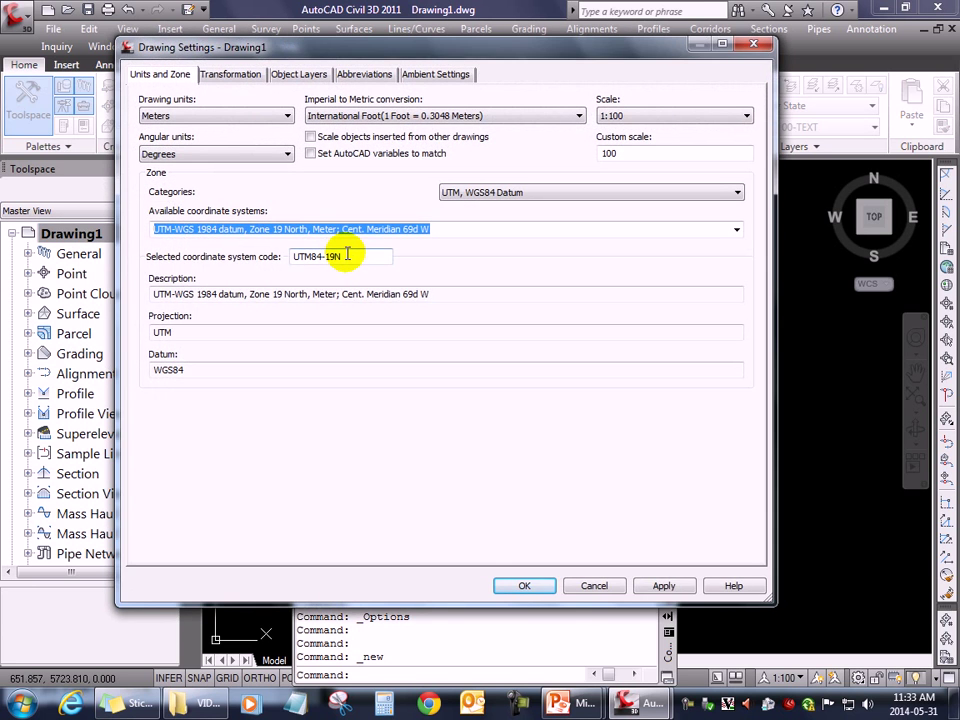
- Select the UTM84-19N coordinate code, keeping the UTM, WGS84 Datum category, for copying
left_click_drag(351, 260, 294, 258)
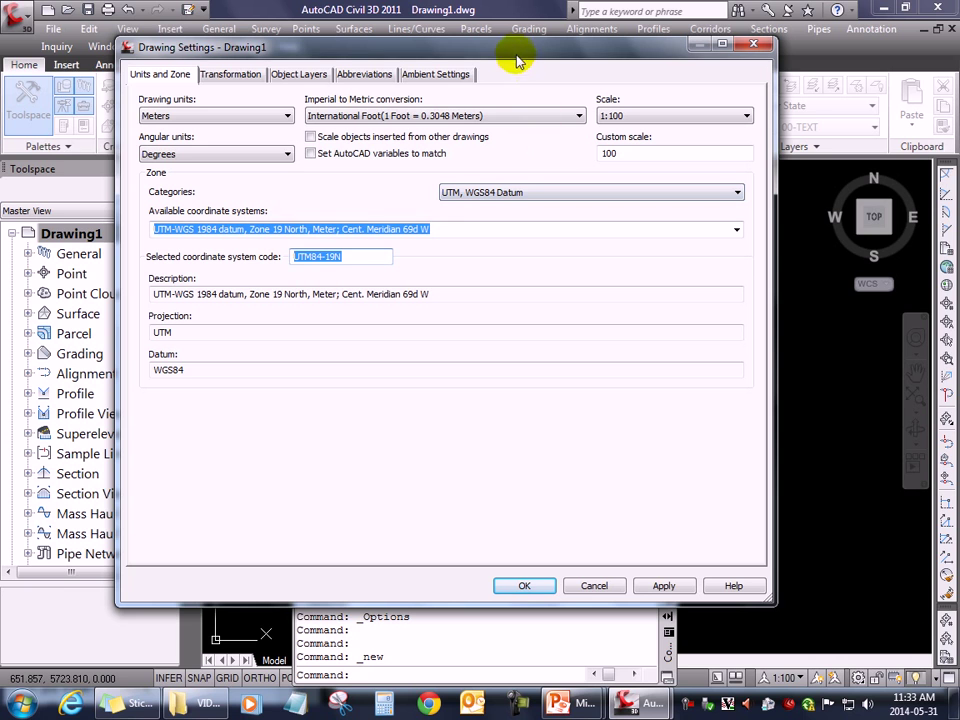
left_click(624, 298)
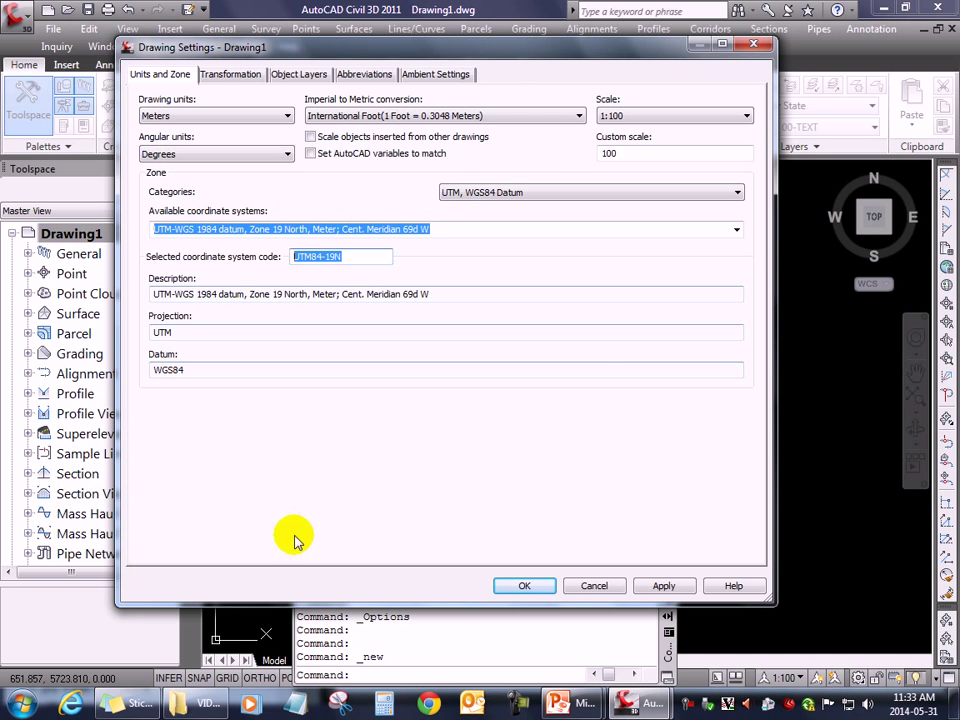
left_click(353, 262)
left_click_drag(353, 262, 297, 262)
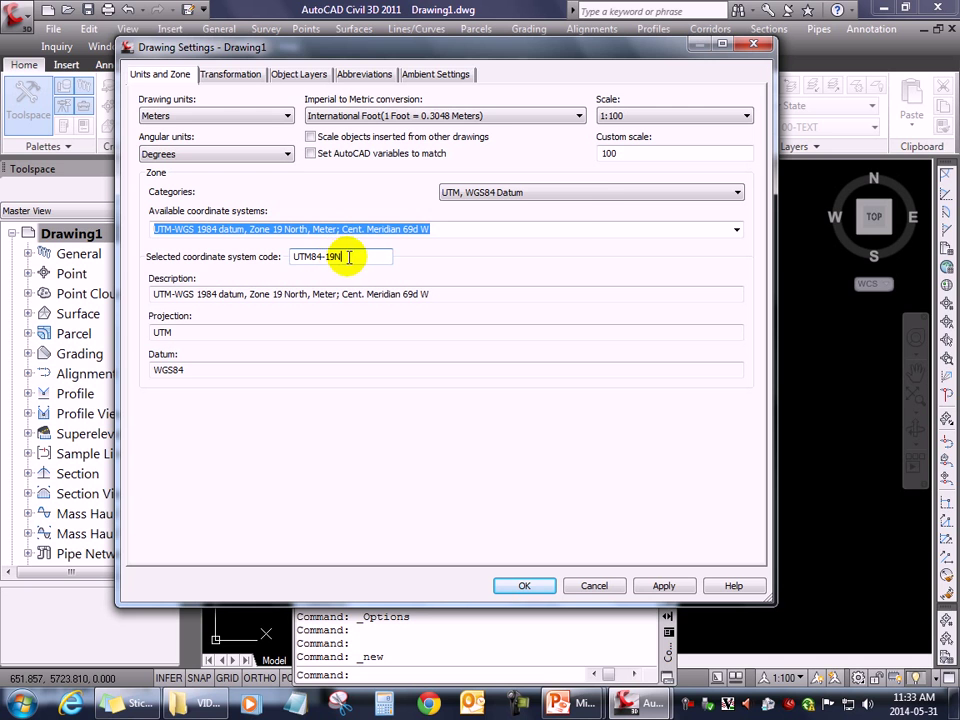
left_click(589, 194)
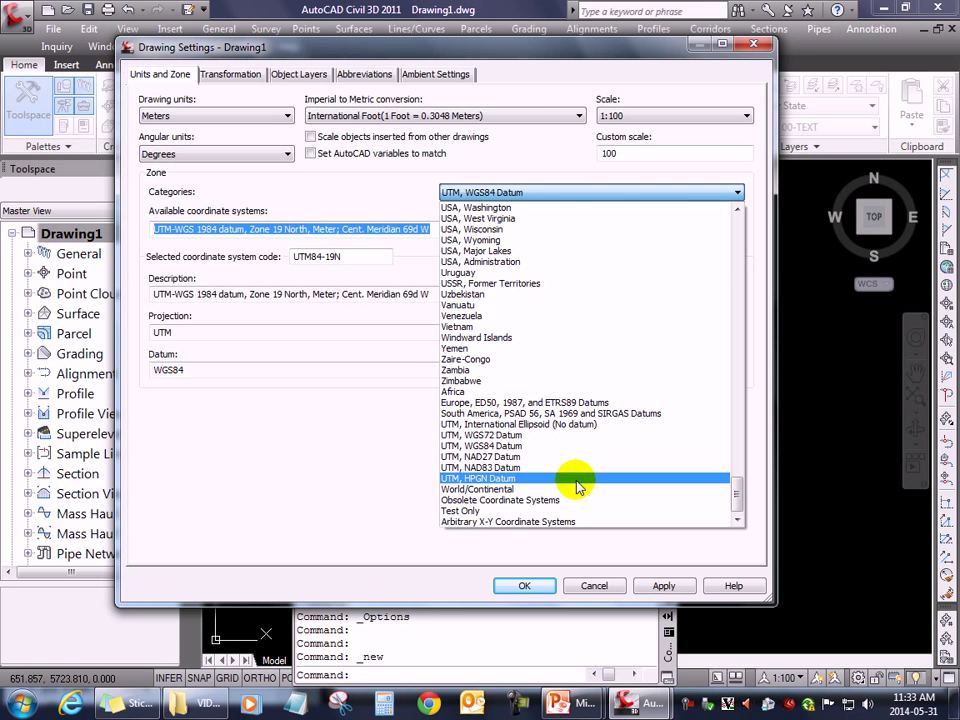
left_click(344, 182)
left_click(474, 191)
scroll(500, 280, "up", 2)
left_click(358, 256)
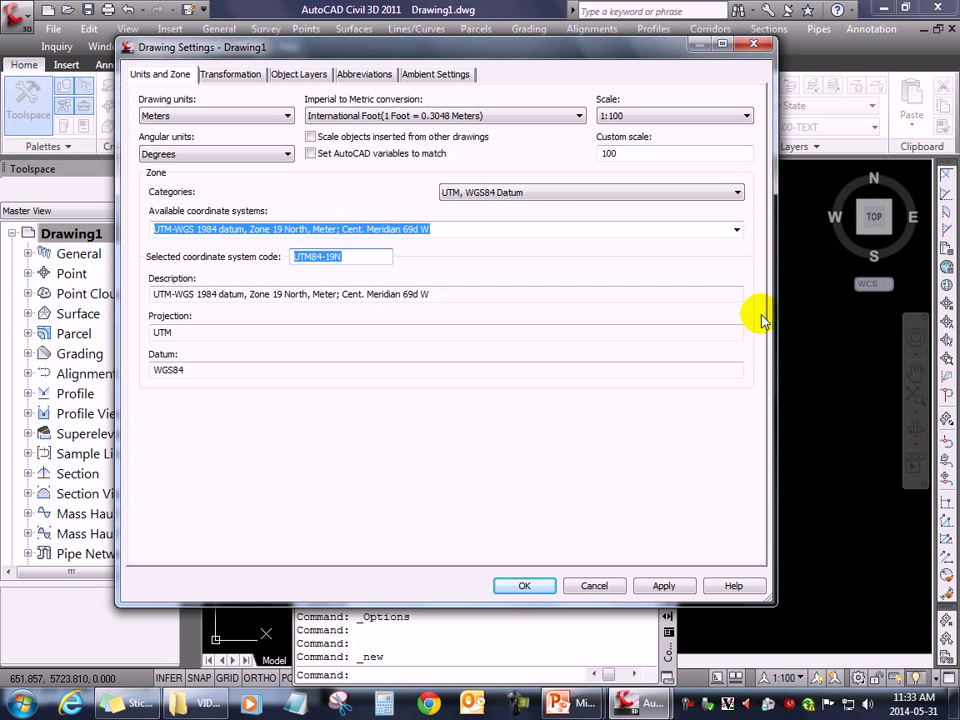
right_click(329, 258)
- Copy UTM84-19N into the sticky note and delete its server path and user lines
left_click(369, 310)
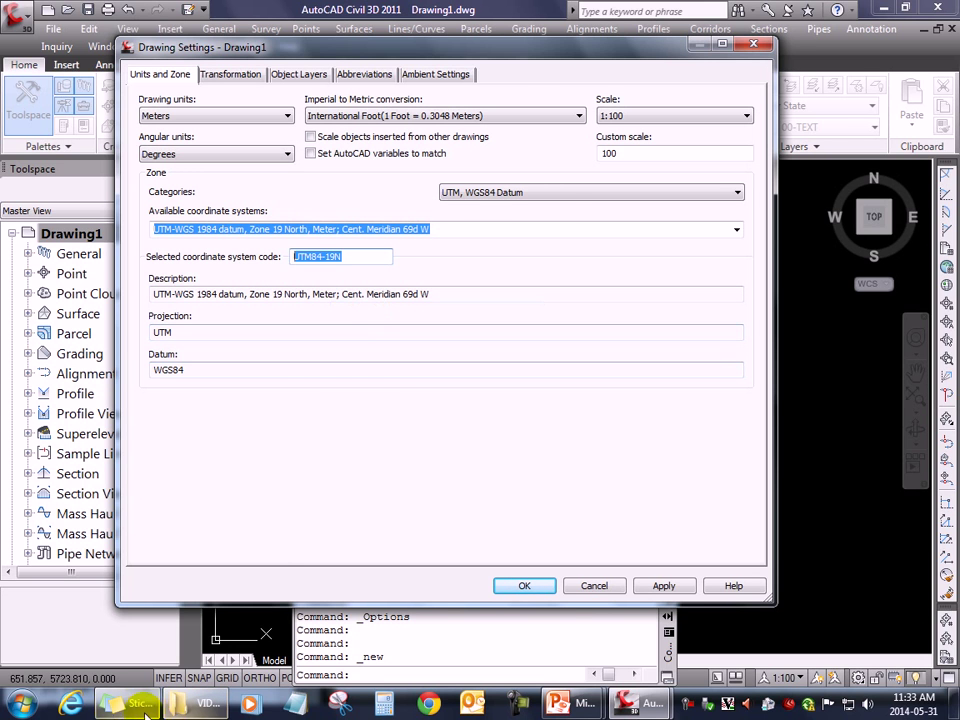
left_click(130, 703)
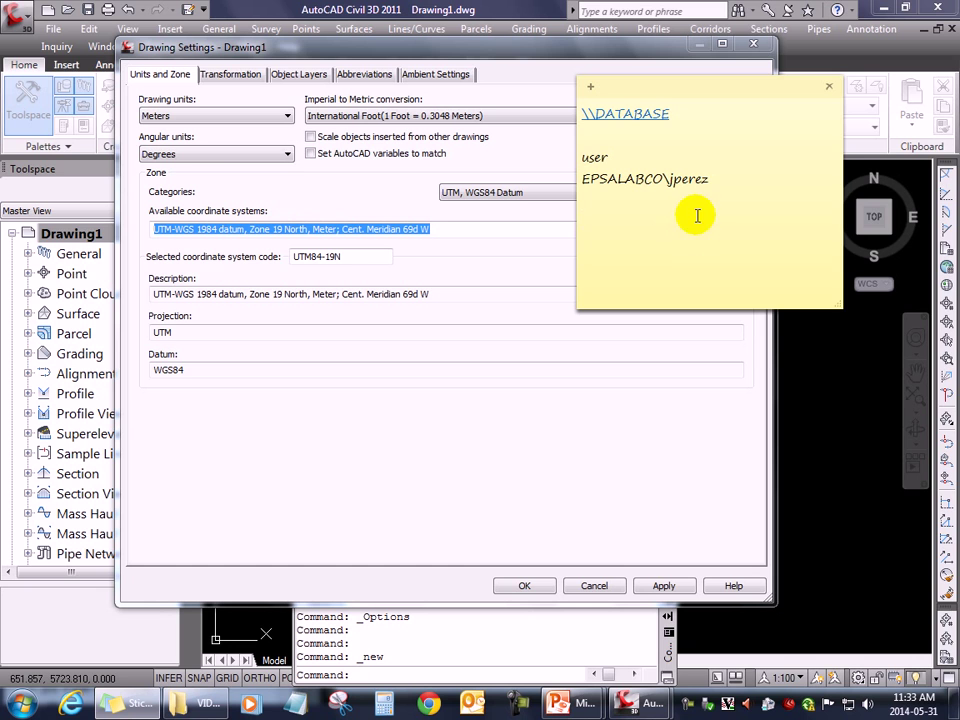
scroll(690, 228, "up", 1, "ctrl")
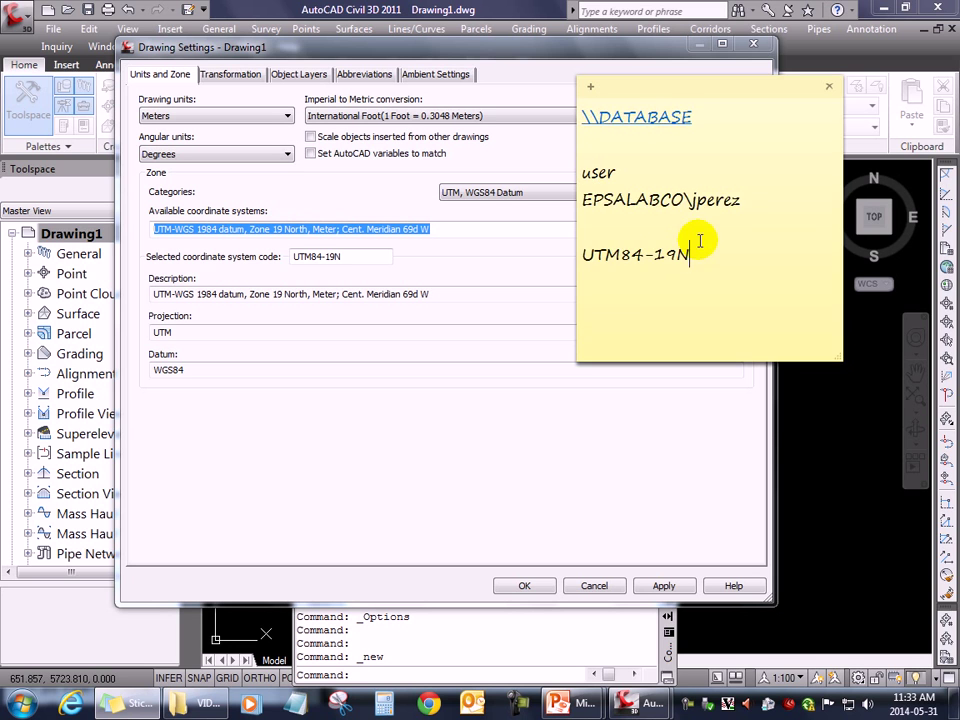
scroll(668, 233, "up", 1, "ctrl")
left_click_drag(812, 229, 497, 115)
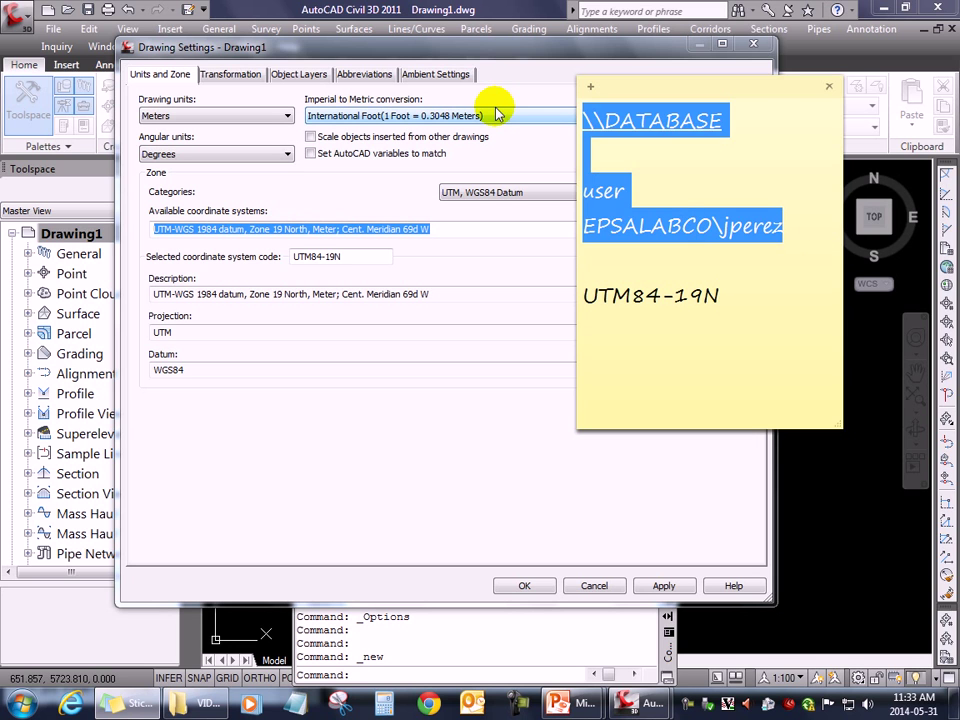
key("Delete")
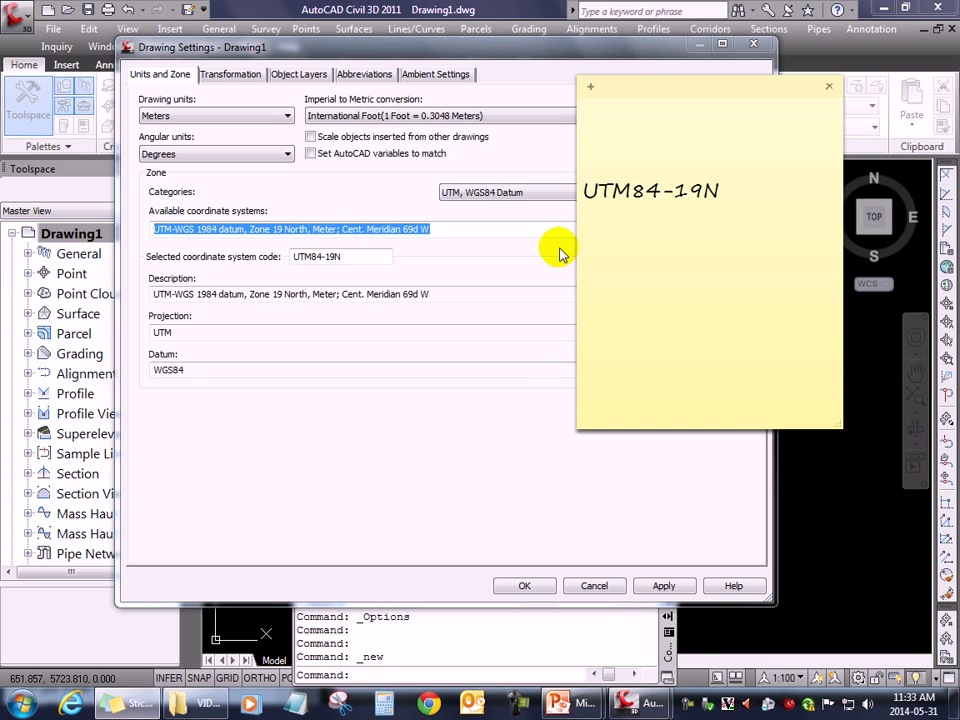
left_click(693, 705)
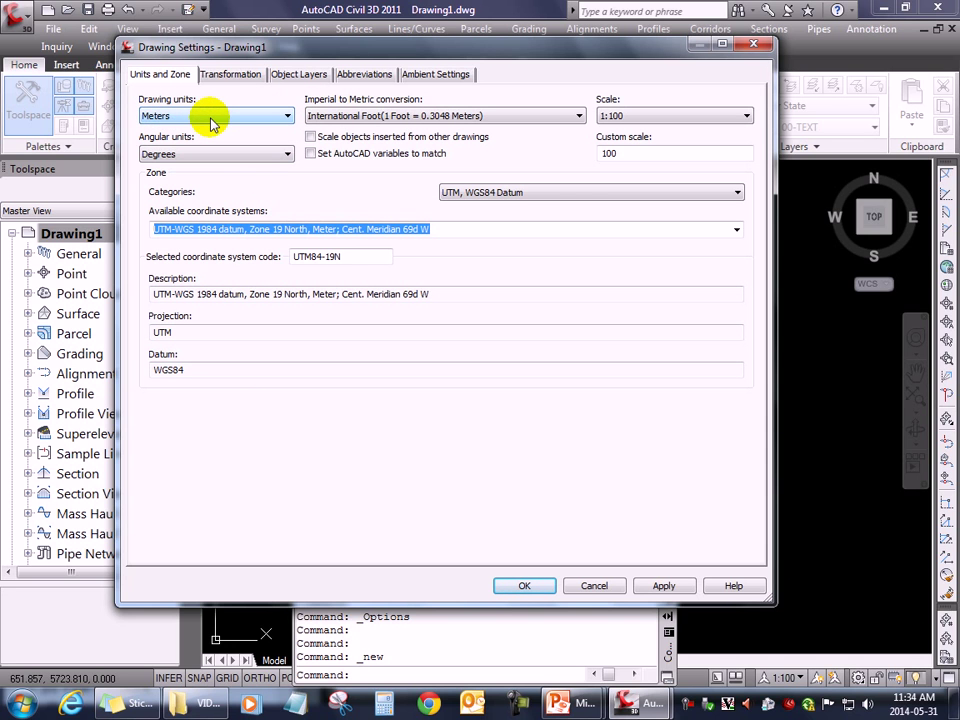
- Keep Meters as Drawing1's drawing units and accept the Drawing Settings
left_click_drag(282, 41, 330, 41)
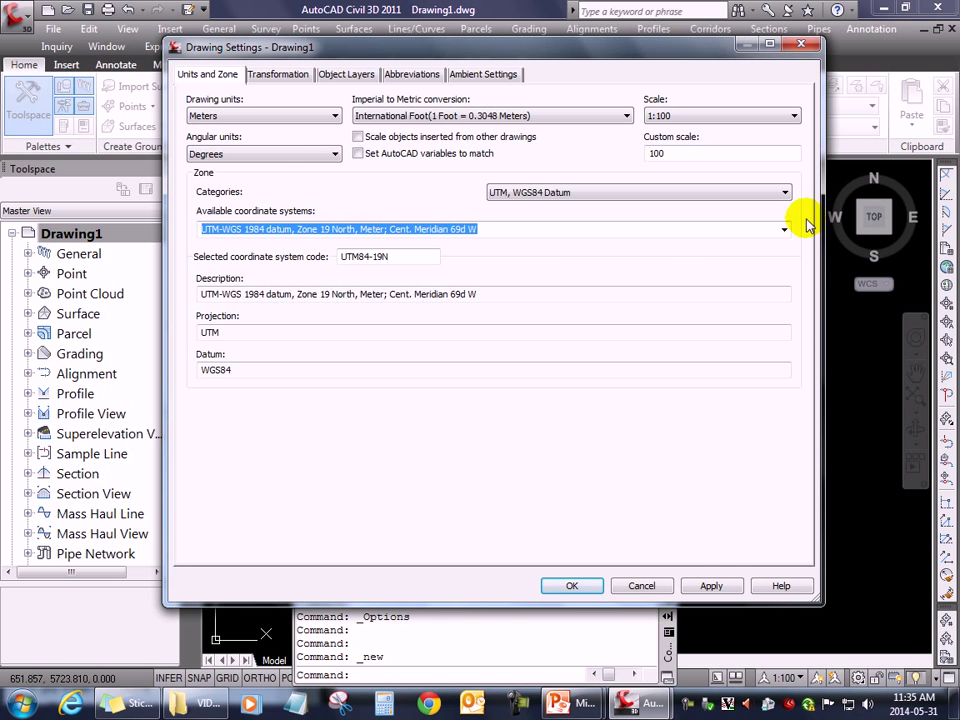
left_click(226, 116)
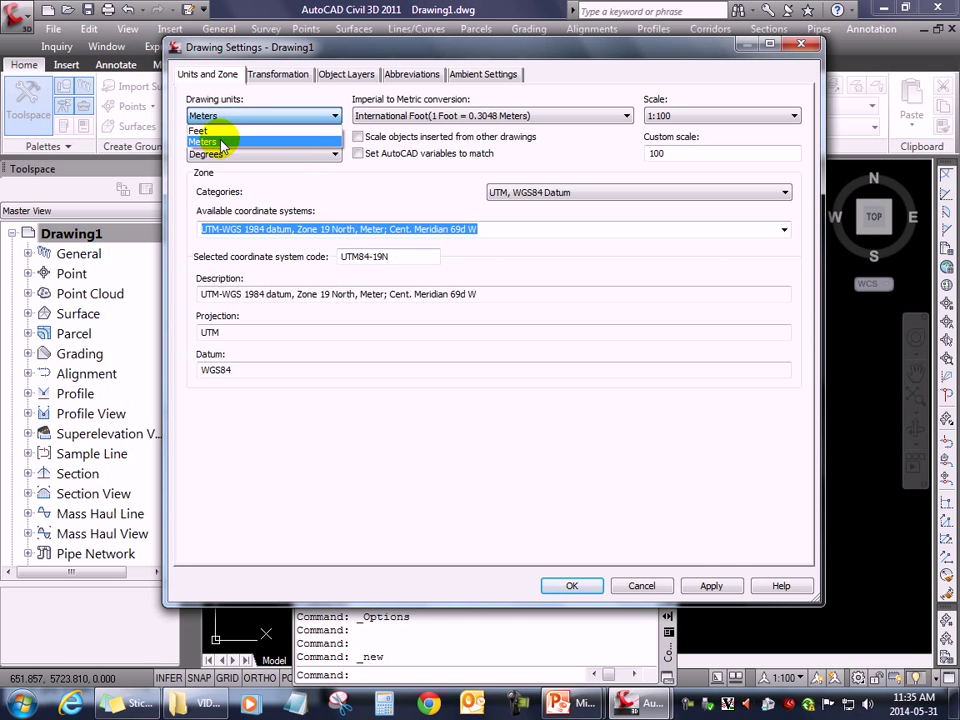
left_click(212, 142)
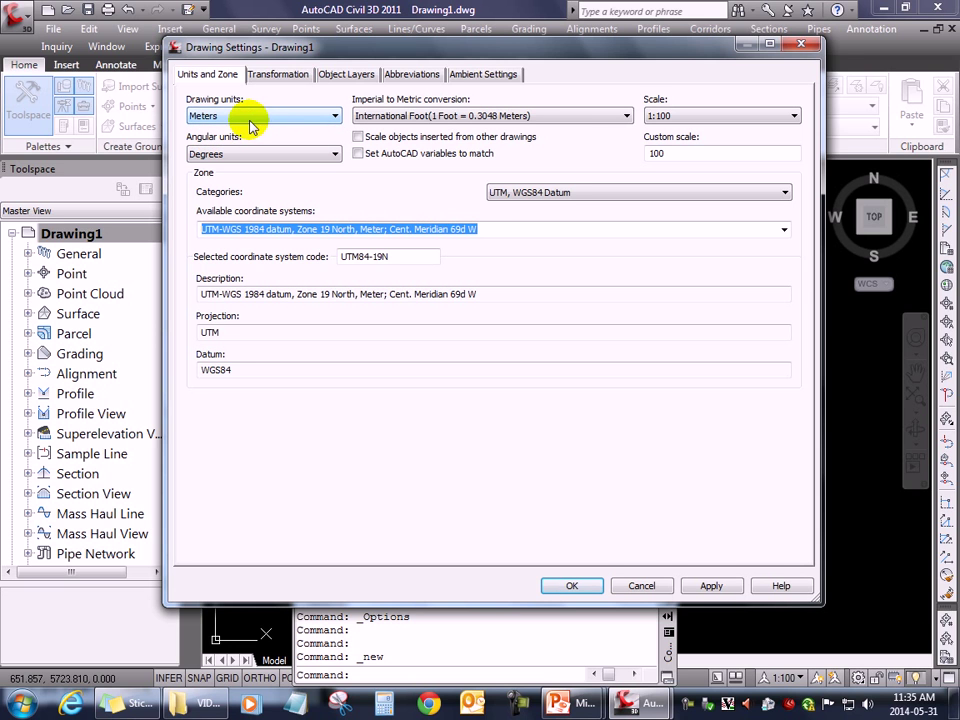
left_click_drag(358, 47, 357, 41)
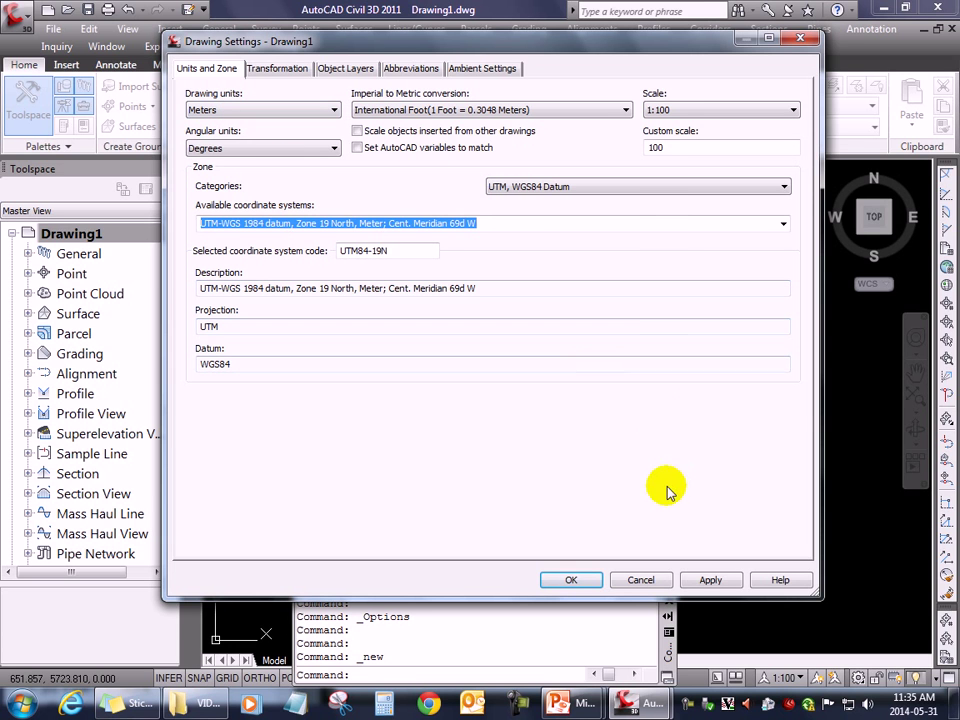
left_click(567, 582)
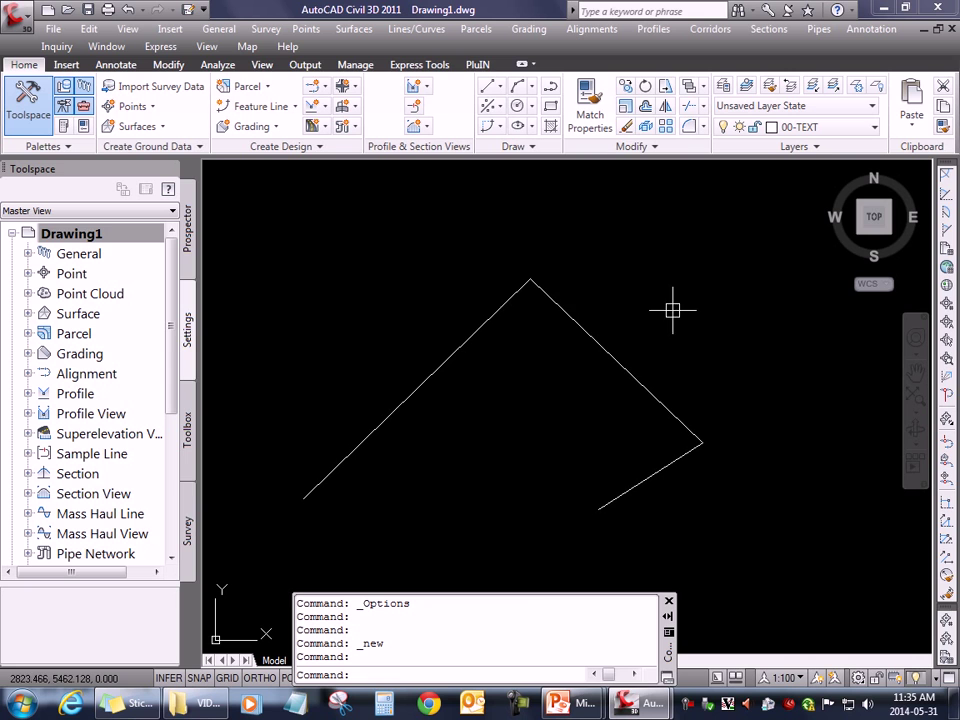
- Window-select and erase the polyline in Drawing1
left_click(654, 266)
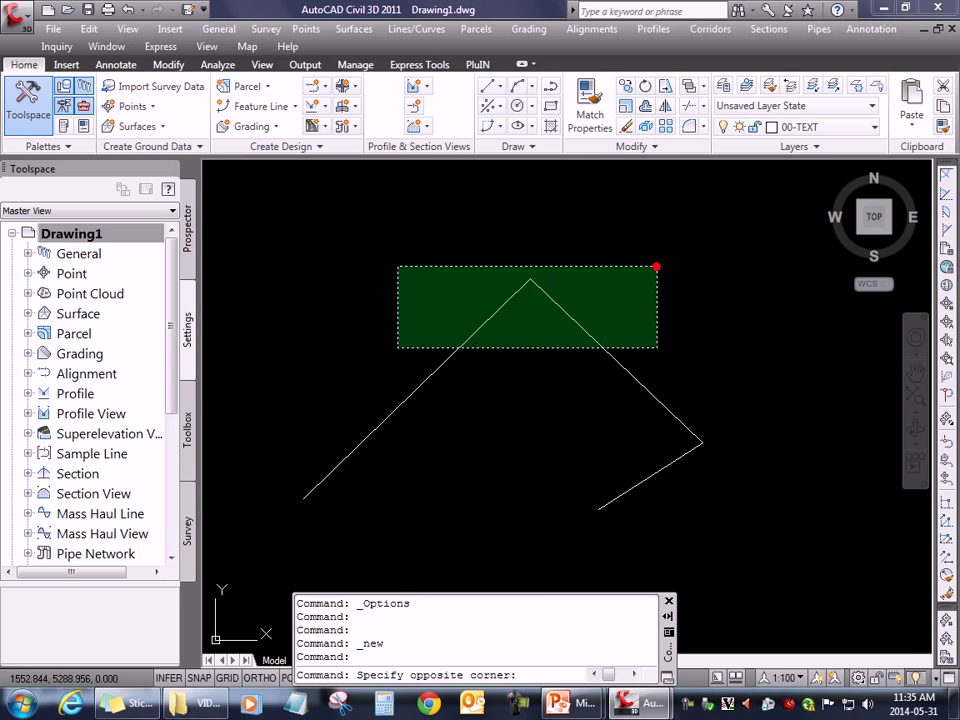
left_click(390, 347)
key("Delete")
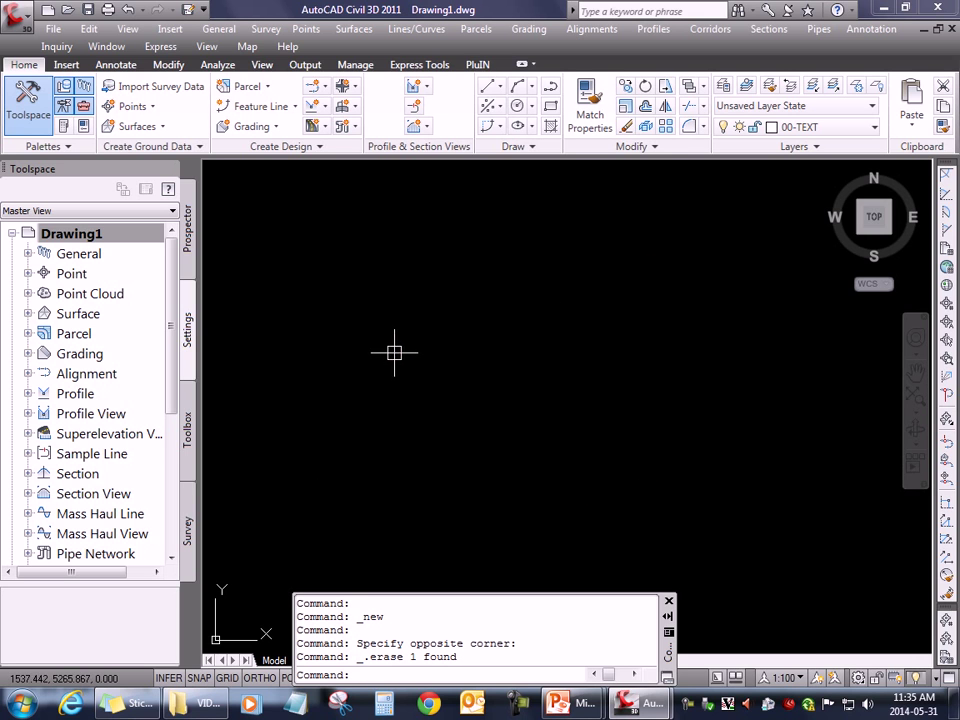
left_click(687, 708)
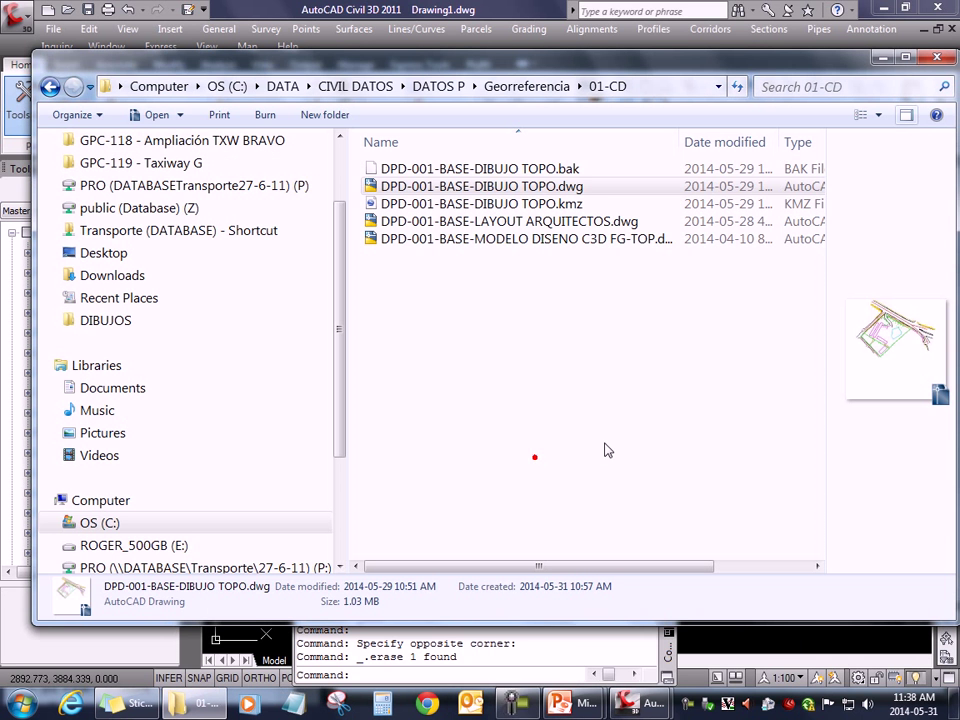
- Open DPD-001-BASE-DIBUJO TOPO.dwg from Georreferencia\01-CD and view its topographic linework
double_click(551, 188)
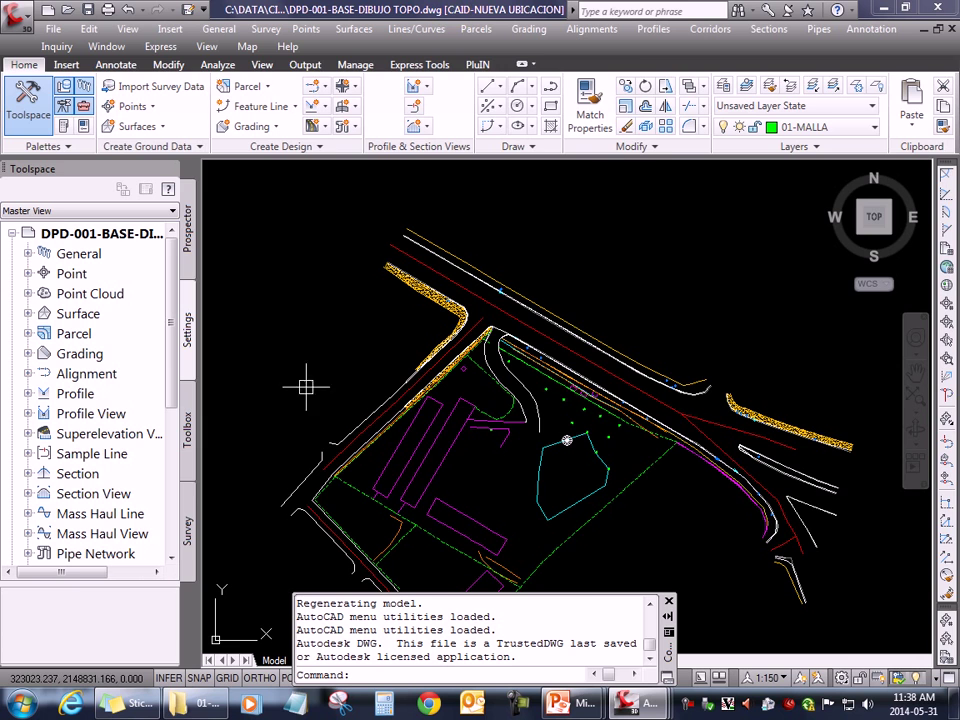
left_click(205, 703)
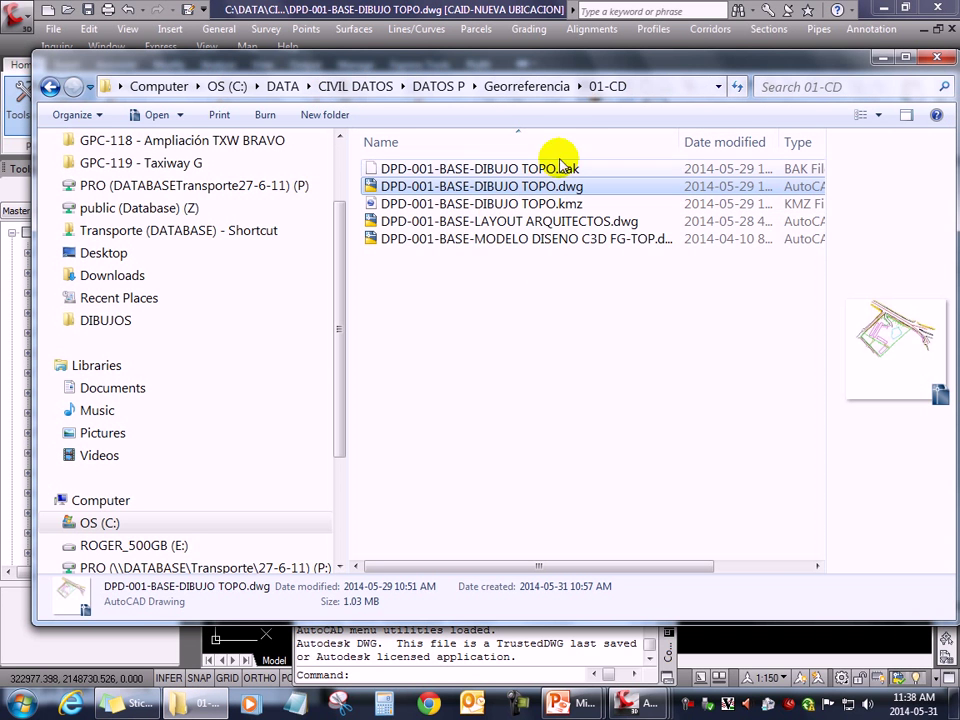
left_click(549, 87)
left_click(398, 169)
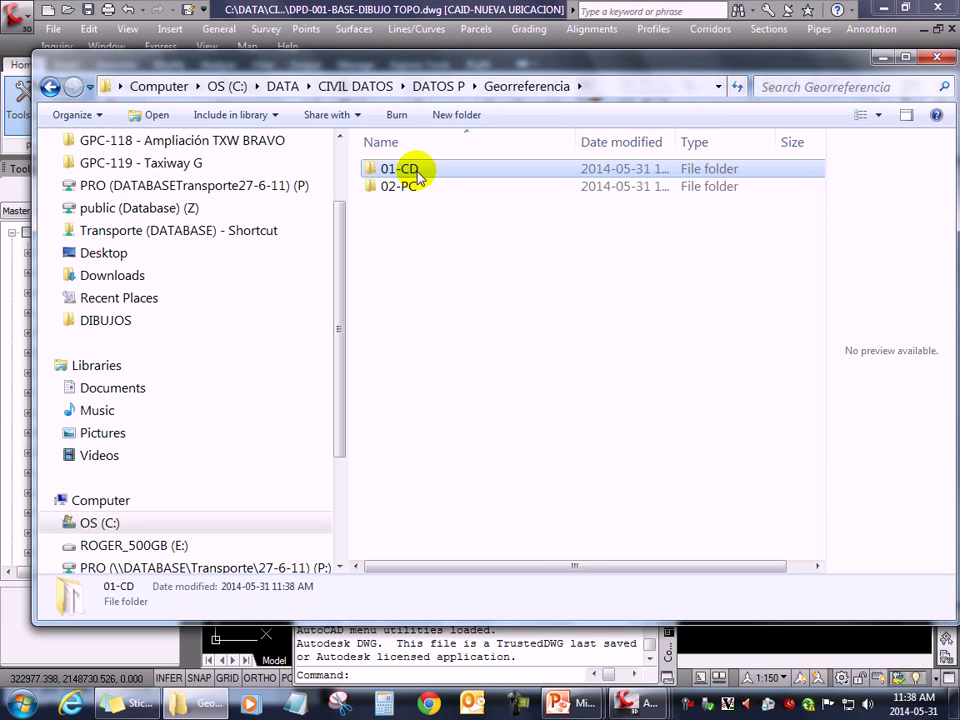
double_click(410, 171)
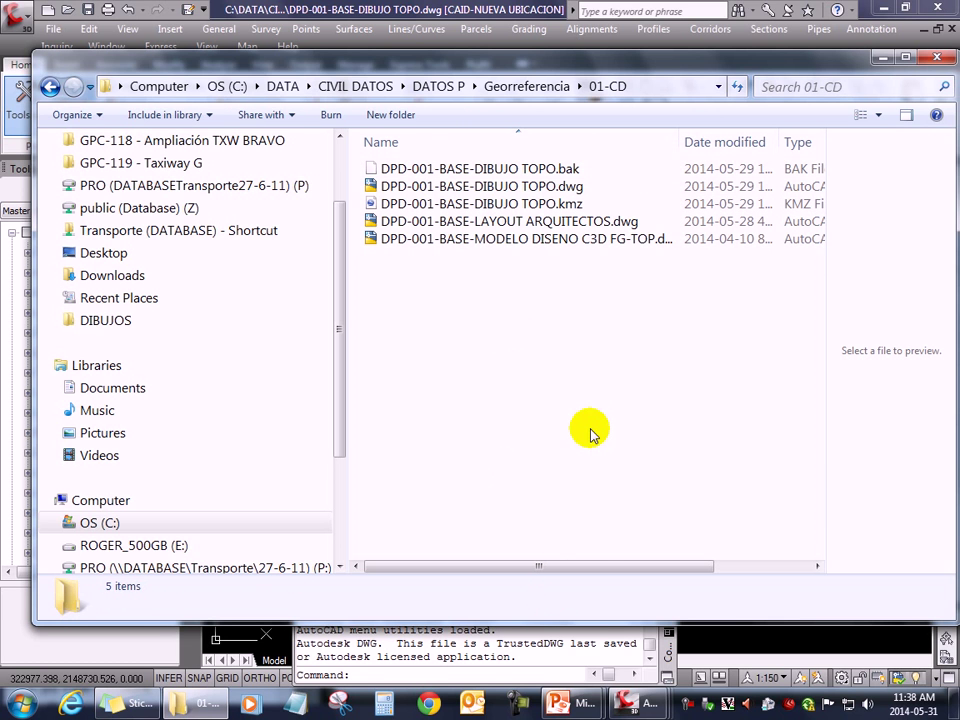
left_click(505, 187)
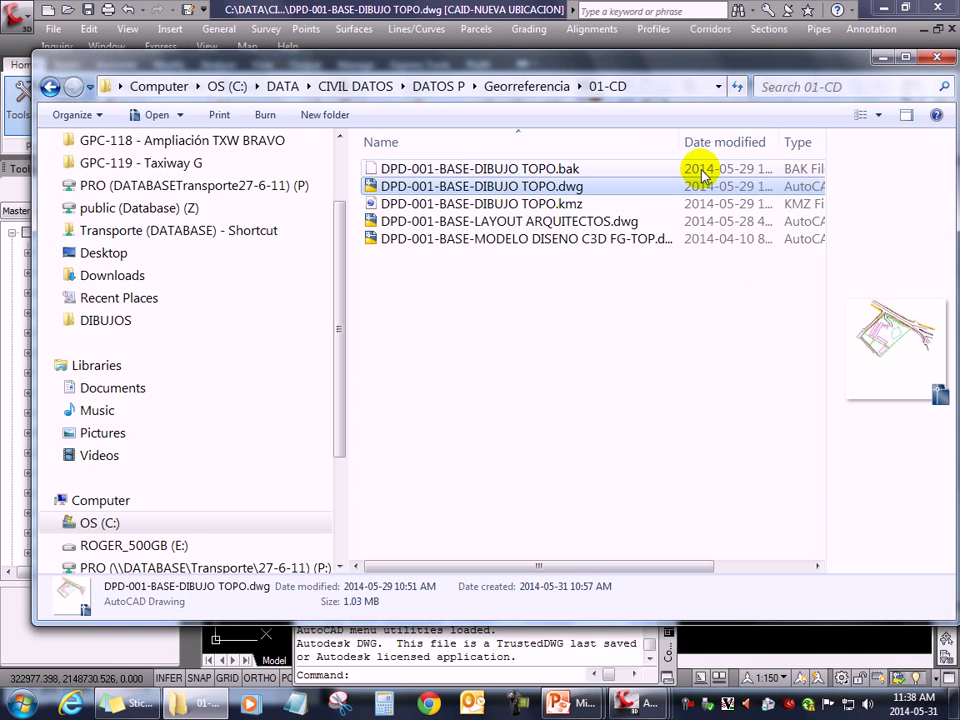
left_click(490, 20)
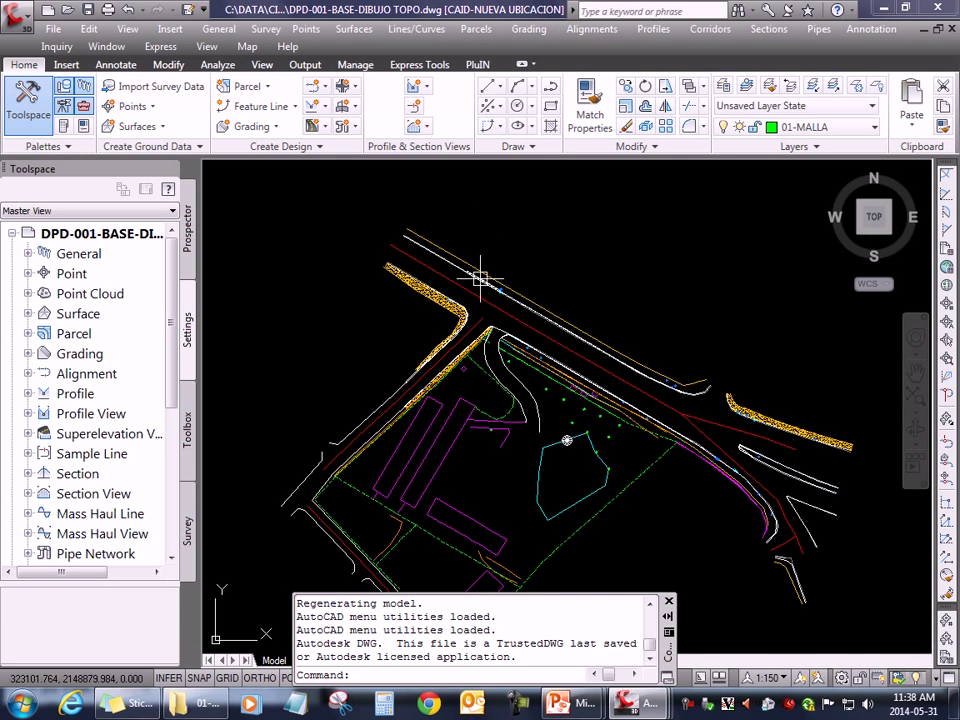
scroll(476, 308, "down", 3)
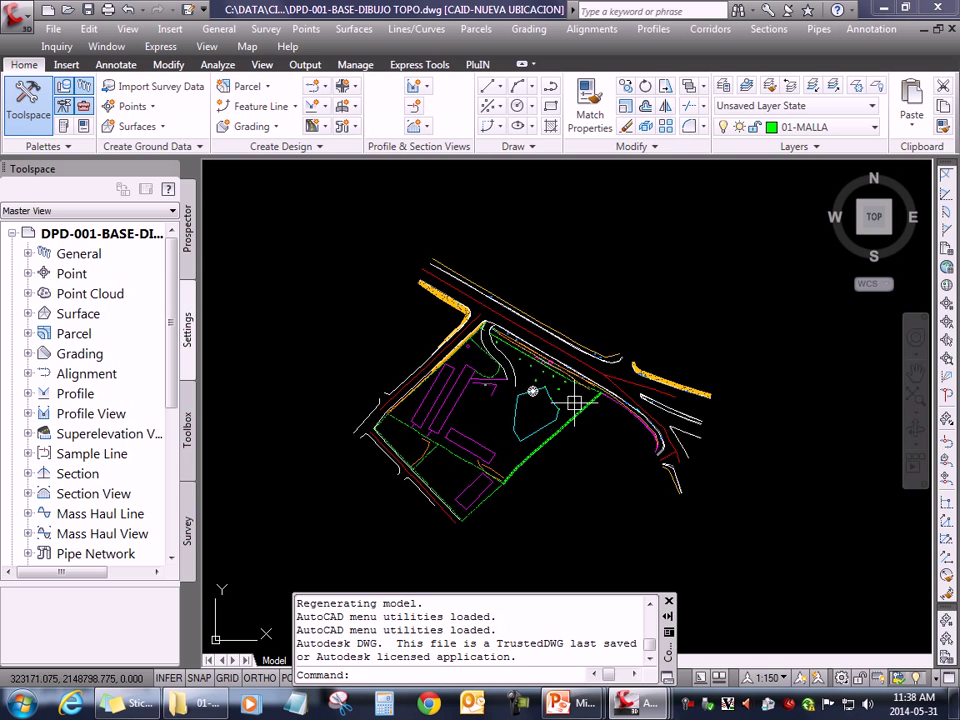
scroll(505, 345, "up", 2)
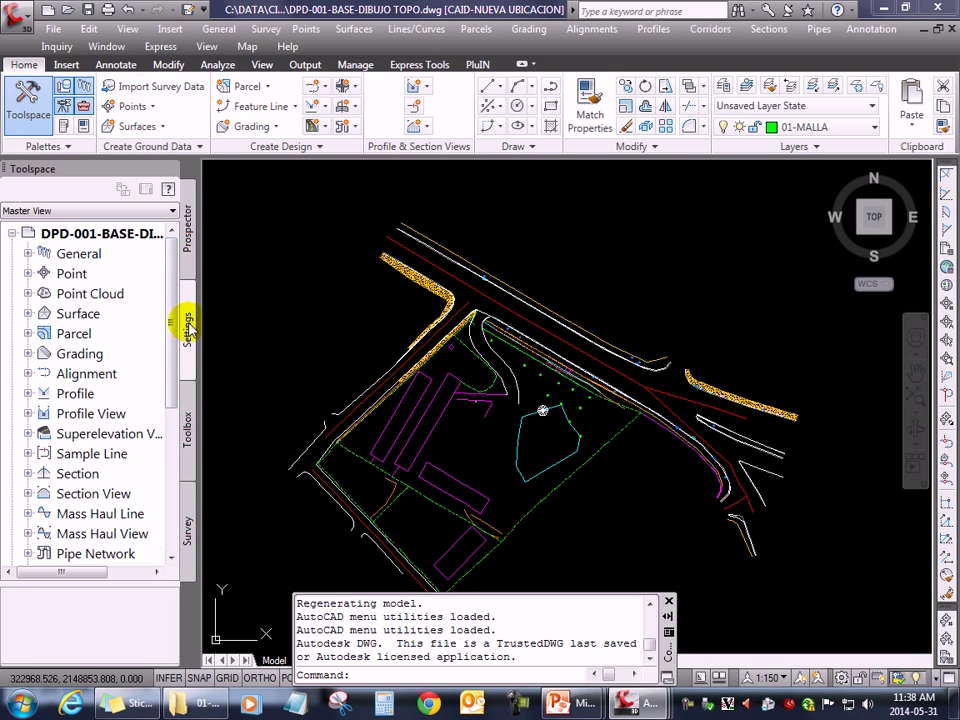
right_click(125, 234)
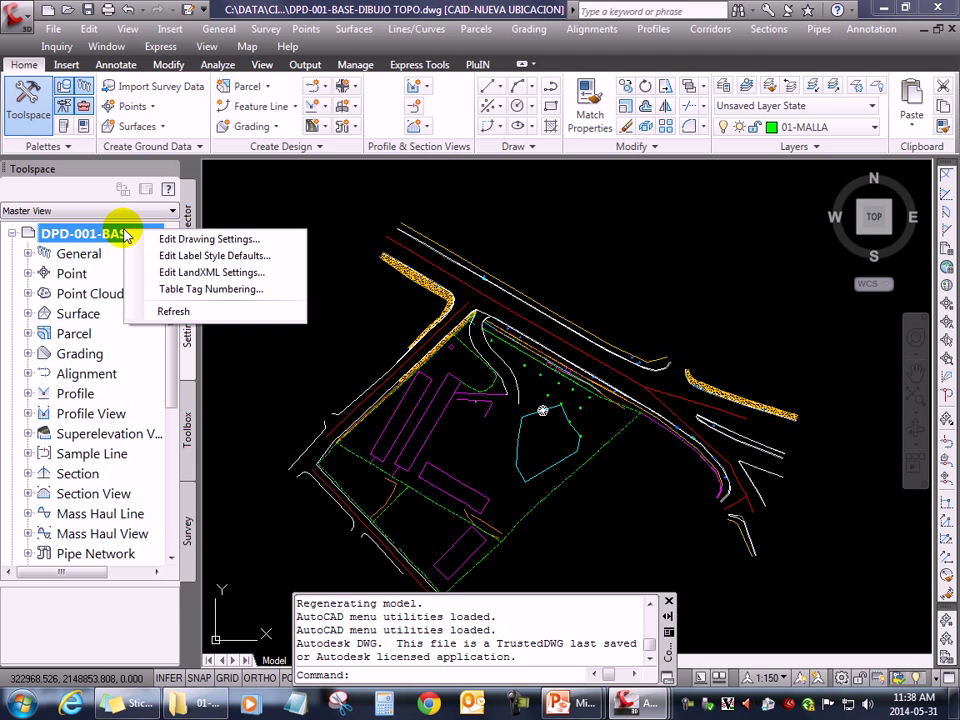
left_click(176, 239)
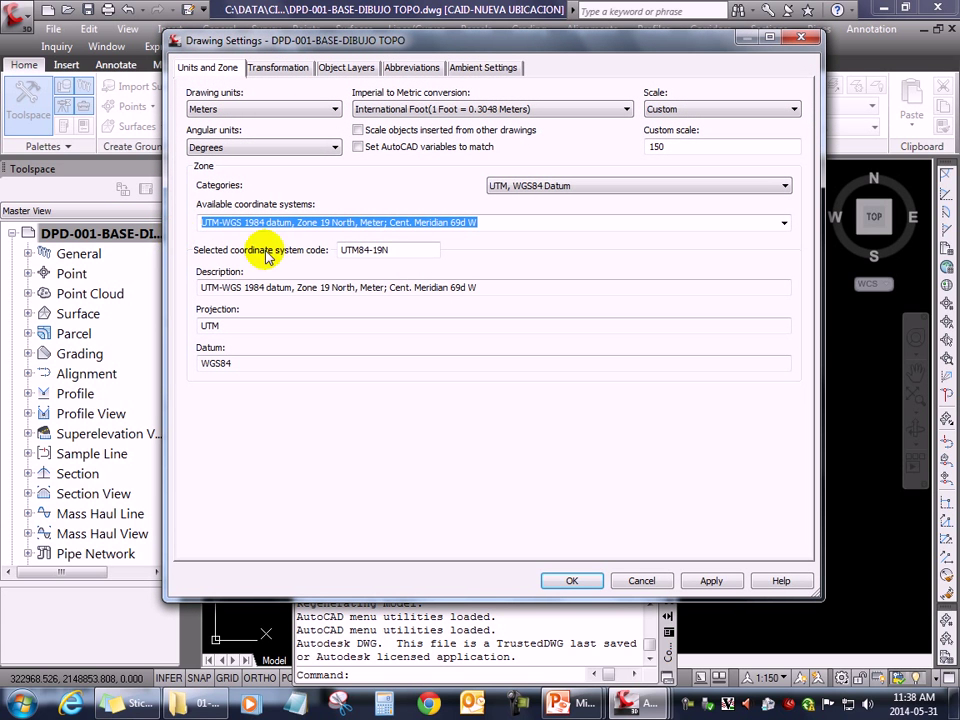
left_click(420, 250)
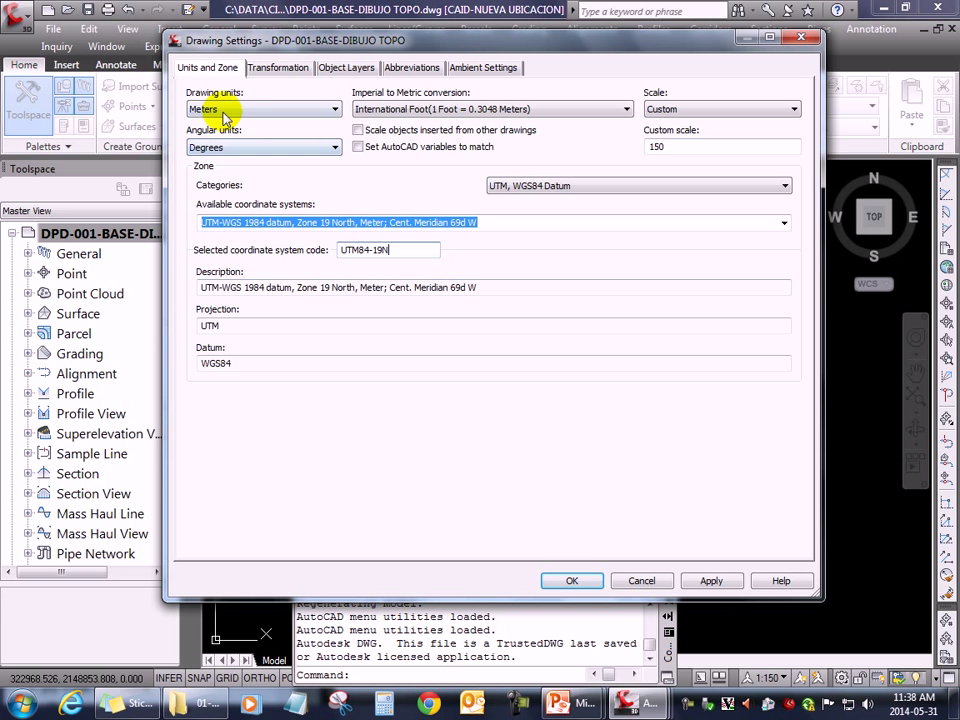
left_click(573, 581)
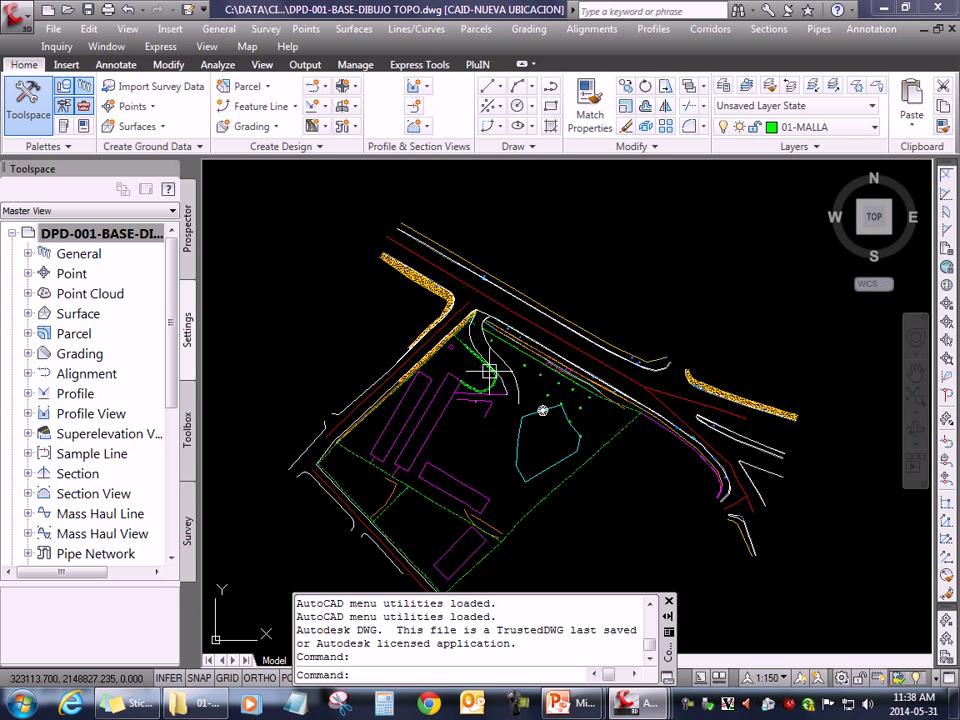
- Pan the site plan slightly and bring up the Output tab's Publish to Google Earth command
middle_click_drag(414, 420, 413, 376)
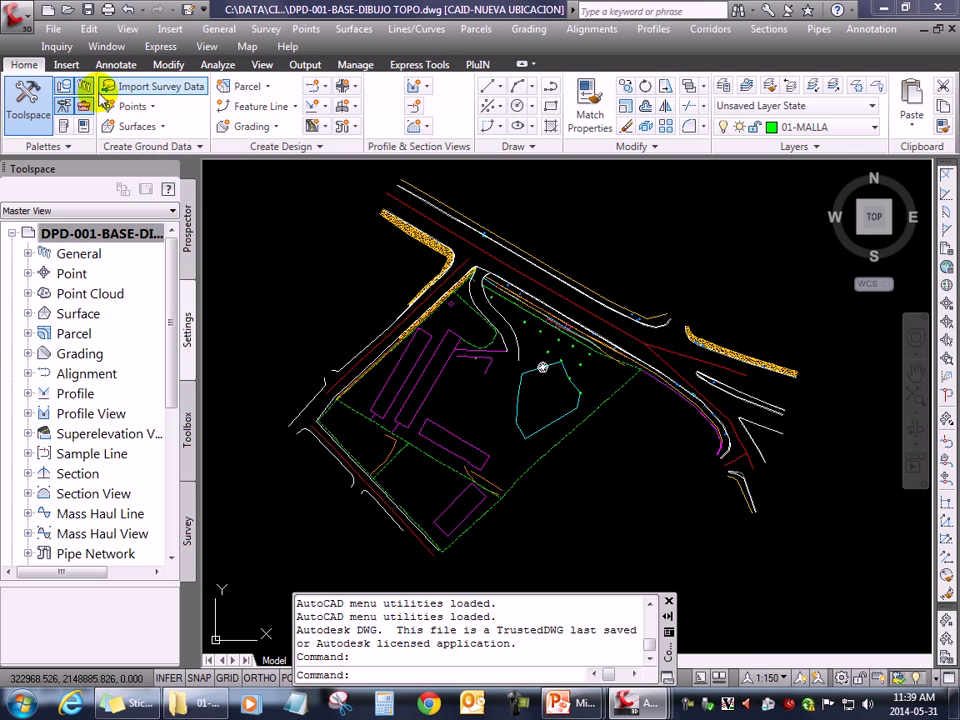
left_click(690, 708)
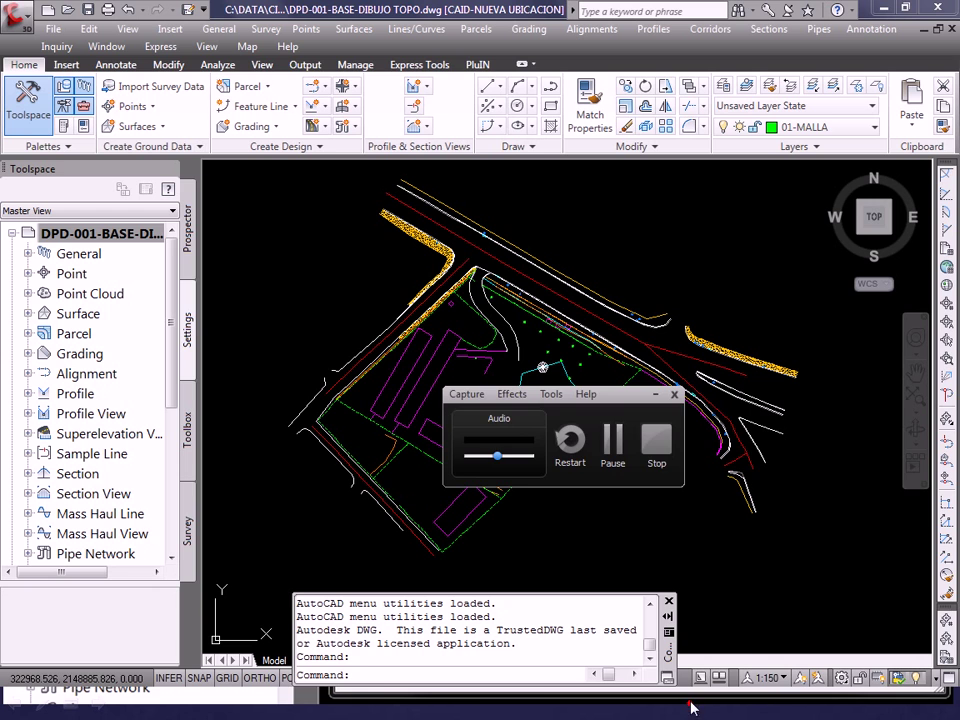
left_click(608, 445)
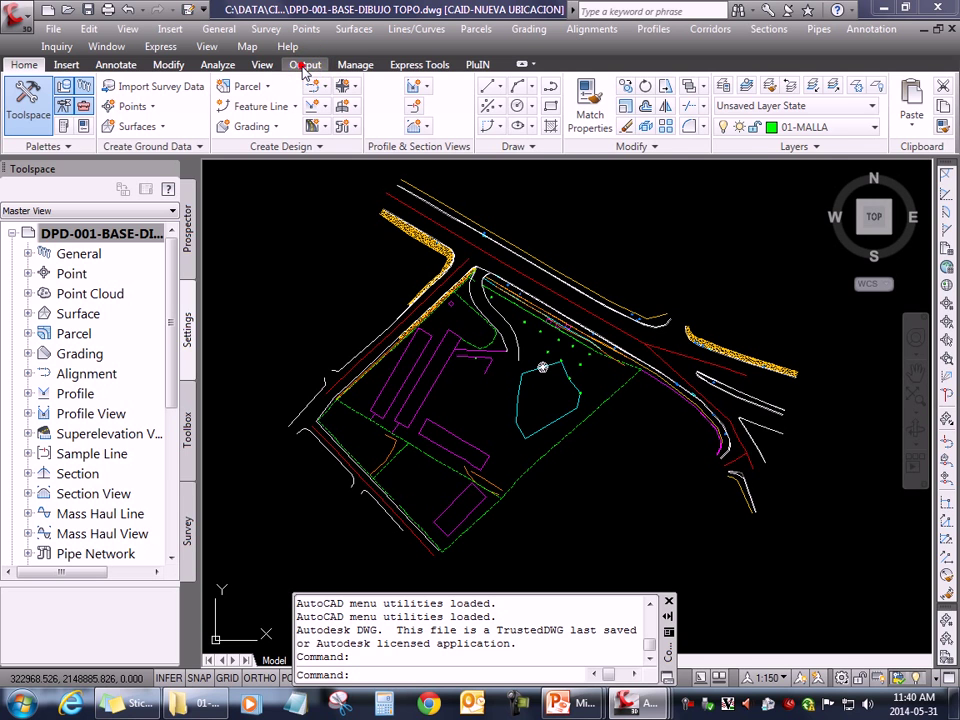
left_click(304, 66)
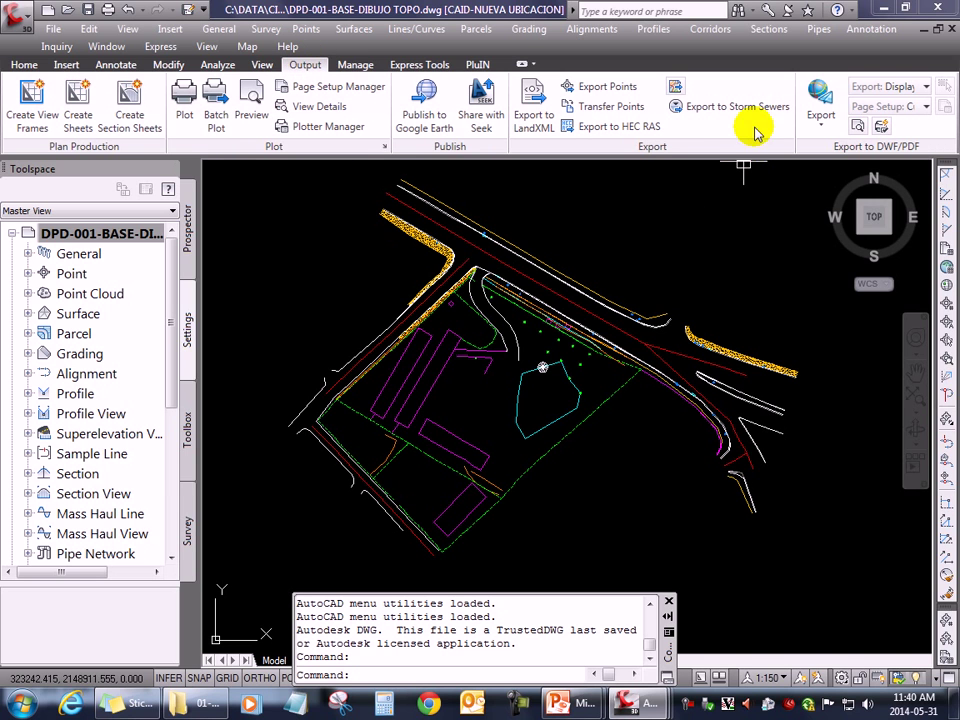
- Start Publish to Google Earth, keeping the name DPD-001-BASE-DIBUJO TOPO, and go Next
left_click(426, 99)
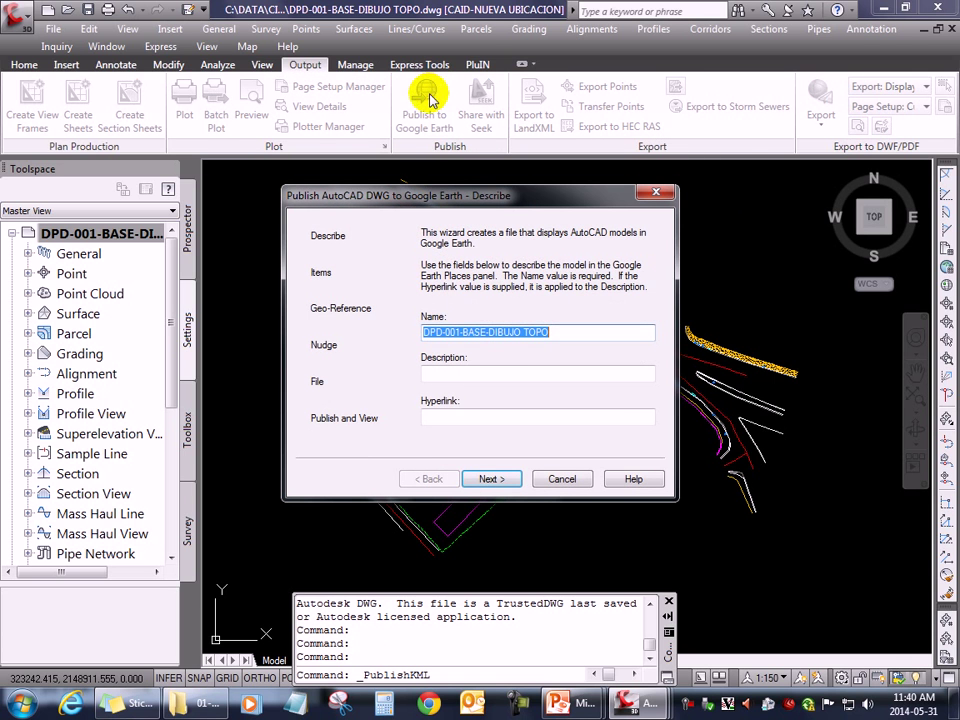
left_click(566, 335)
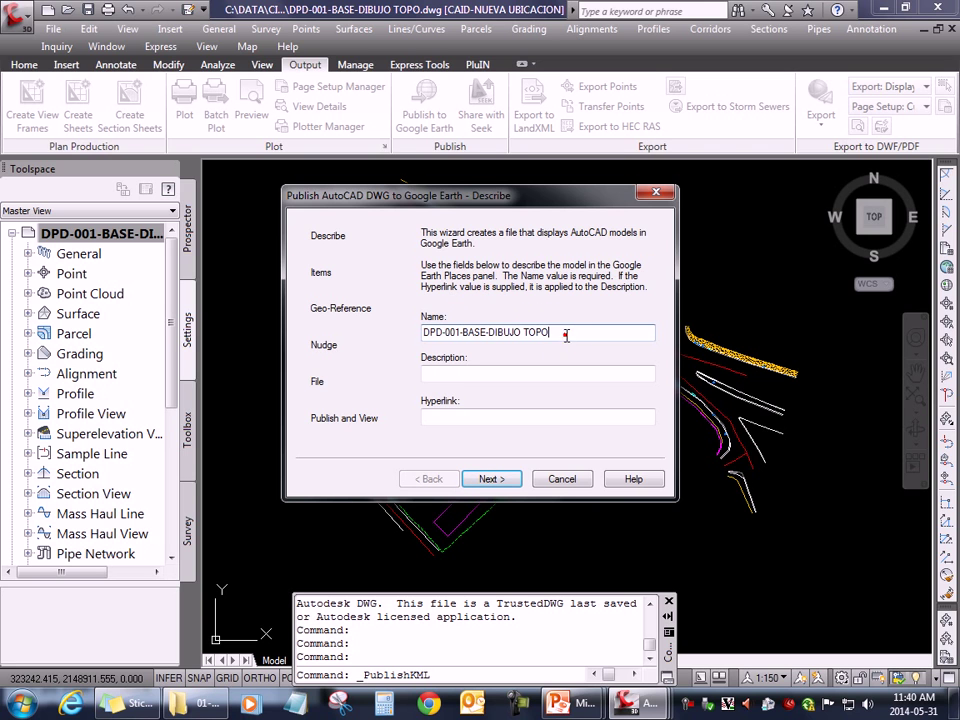
left_click_drag(572, 332, 388, 343)
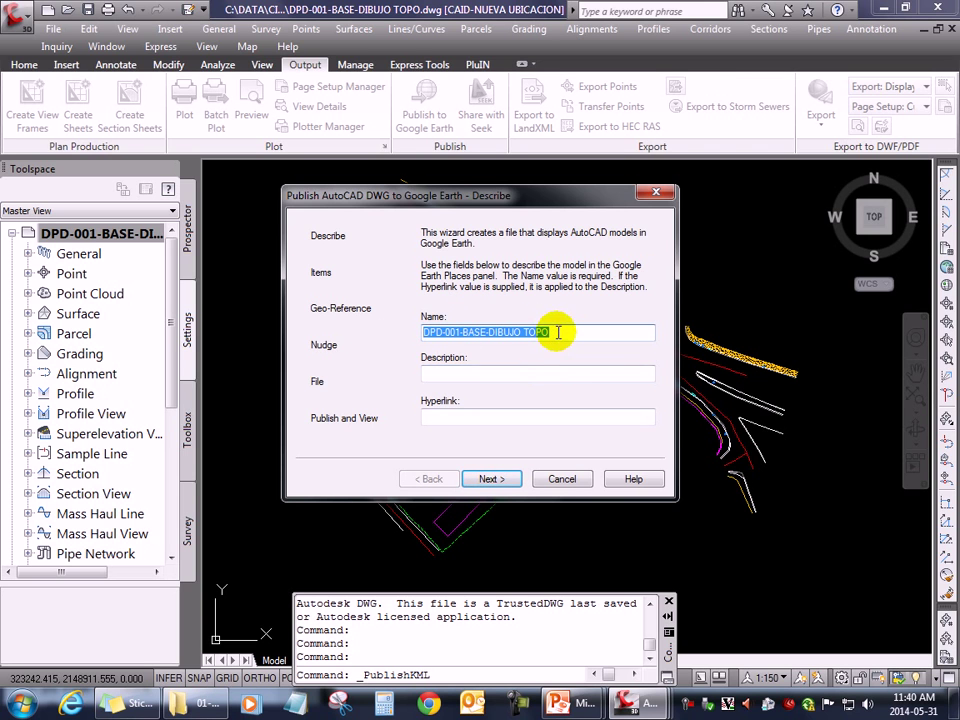
left_click(558, 333)
left_click_drag(553, 332, 380, 343)
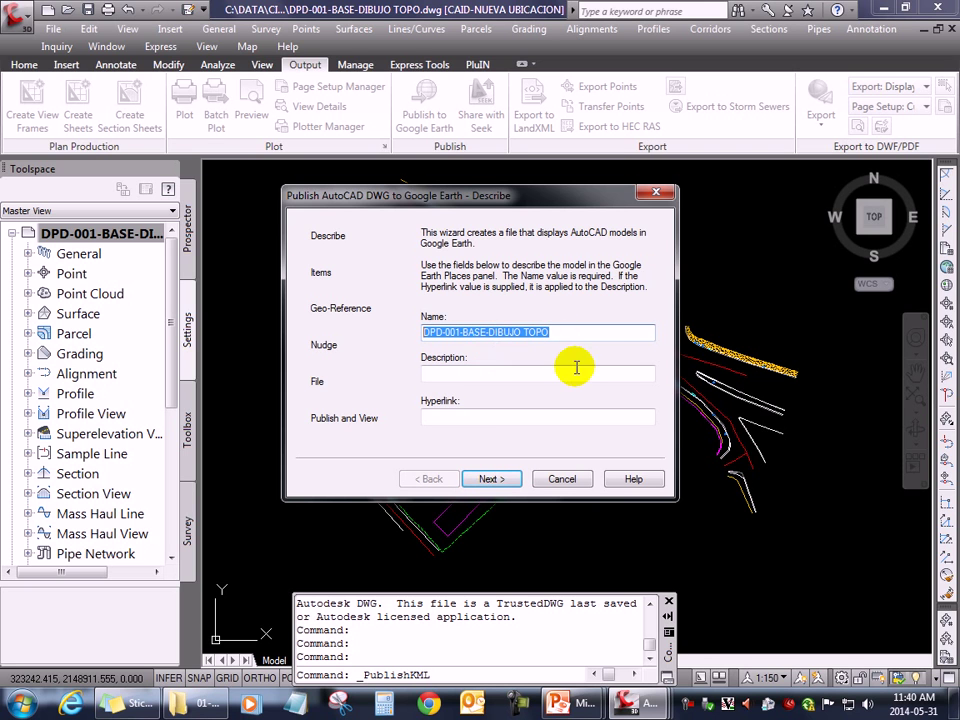
left_click(491, 480)
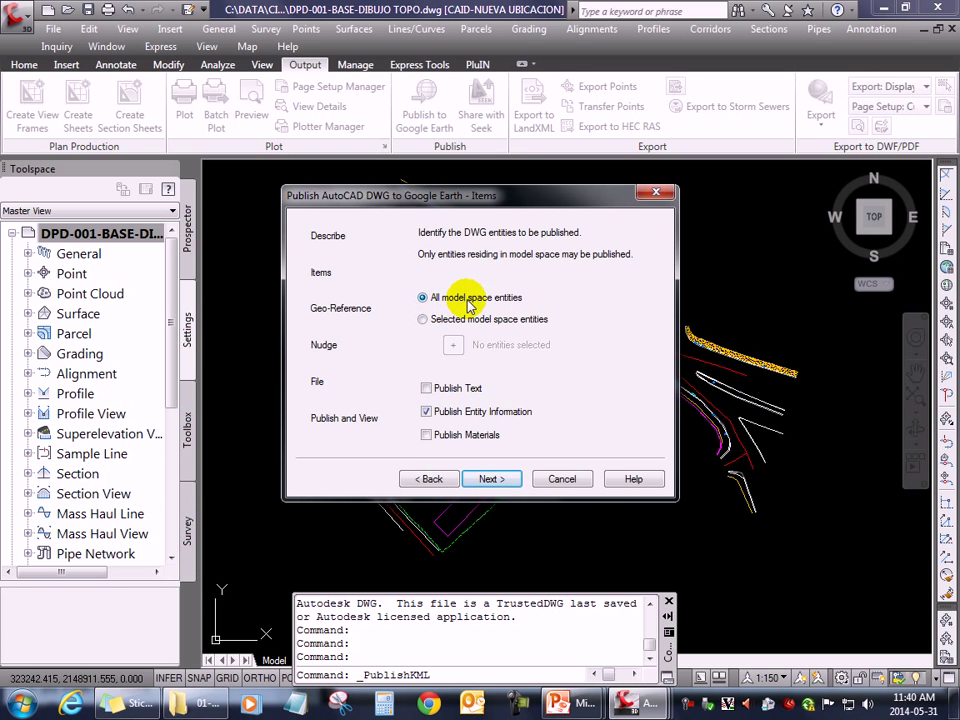
- Choose Selected model space entities and begin picking objects to publish
mouse_move(494, 203)
left_mouse_down()
mouse_move(400, 199)
mouse_move(475, 158)
mouse_move(458, 204)
left_mouse_up()
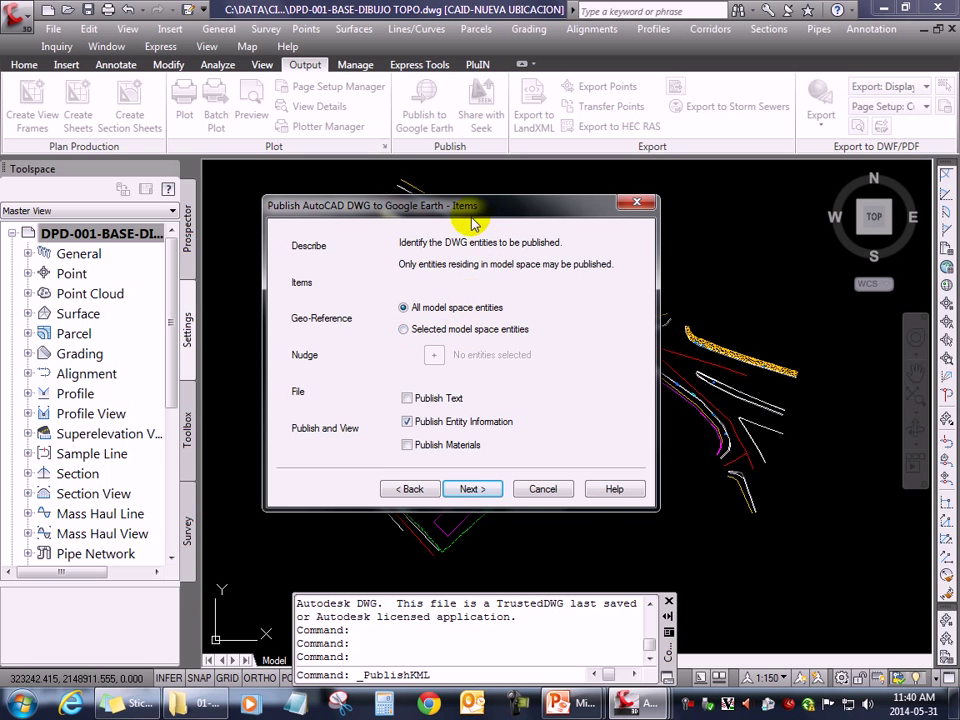
left_click_drag(463, 214, 481, 199)
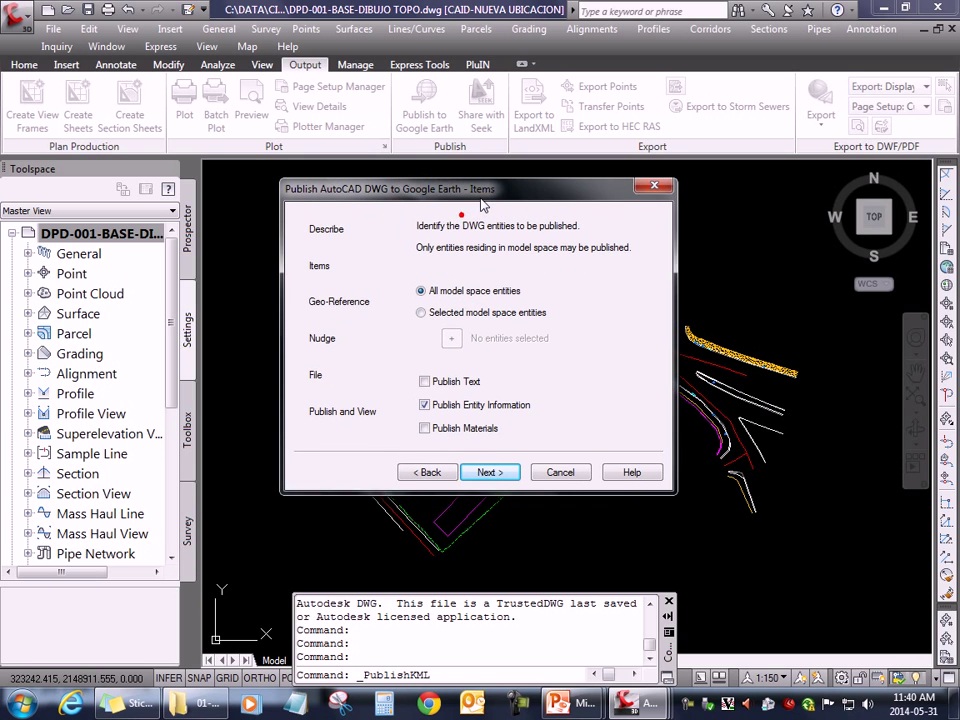
left_click(435, 293)
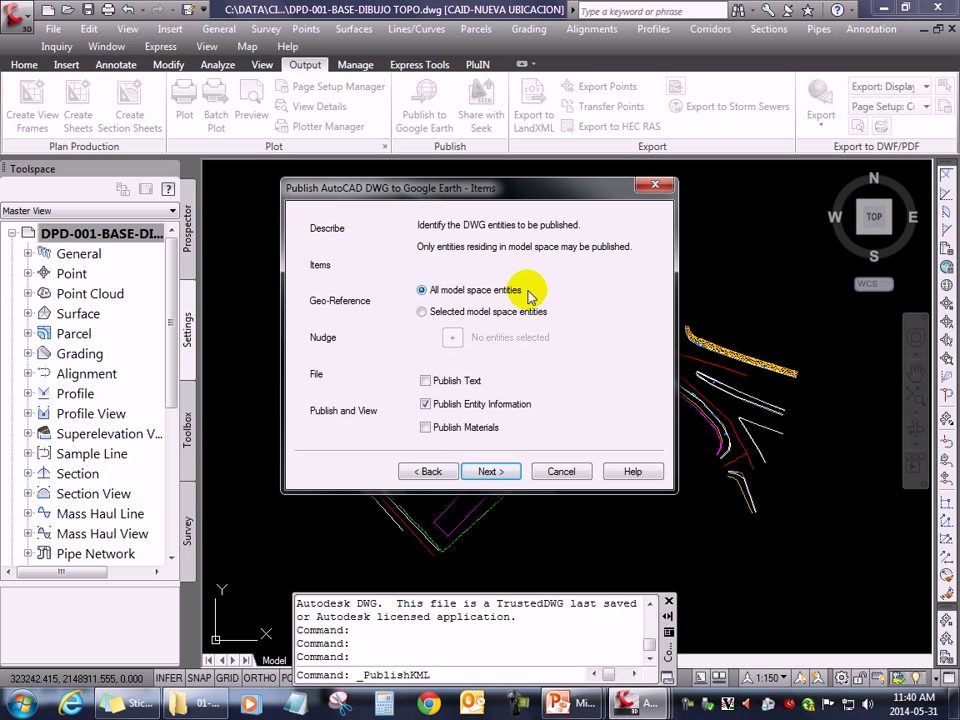
left_click(450, 312)
left_click(452, 337)
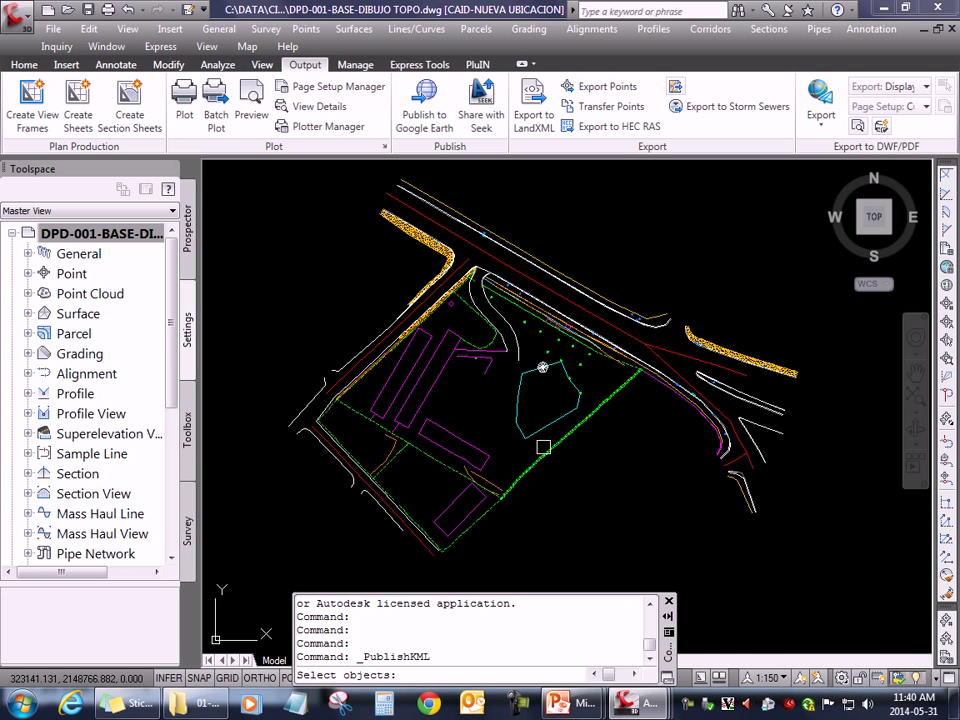
- Pick the green boundary, red line, white road line and a fourth line, then end selection
left_click(556, 437)
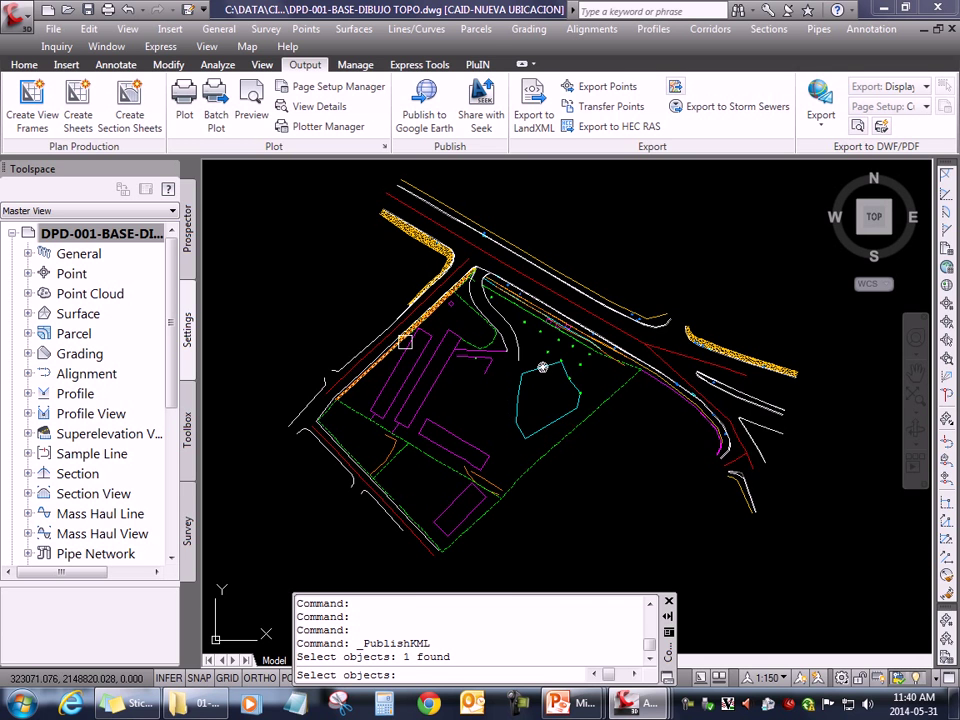
scroll(404, 342, "up", 3)
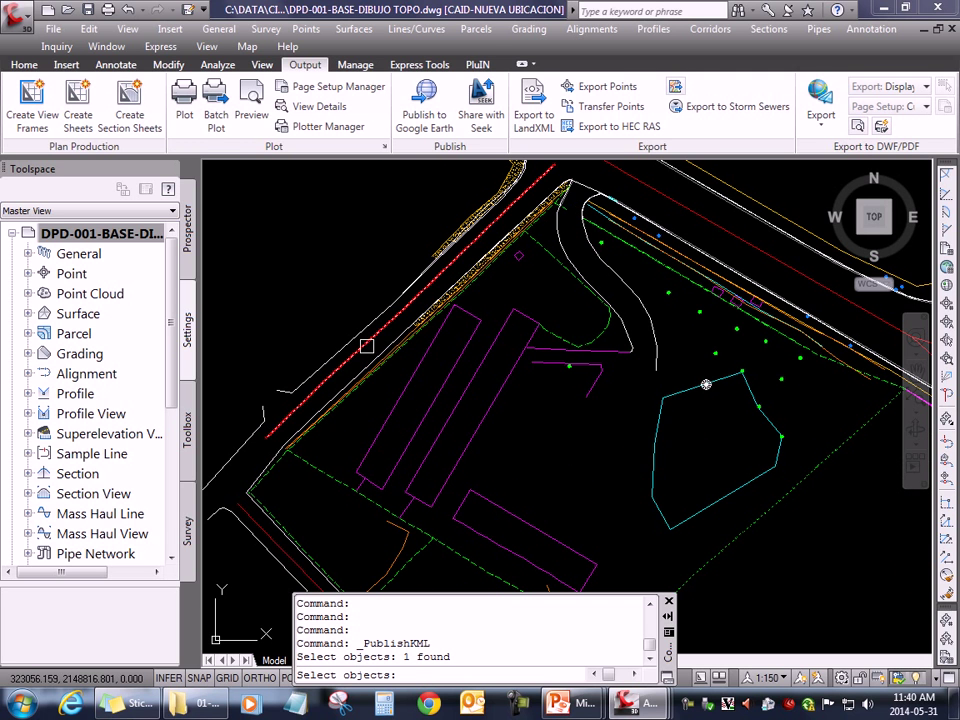
left_click(367, 346)
scroll(386, 400, "down", 3)
scroll(377, 478, "up", 4)
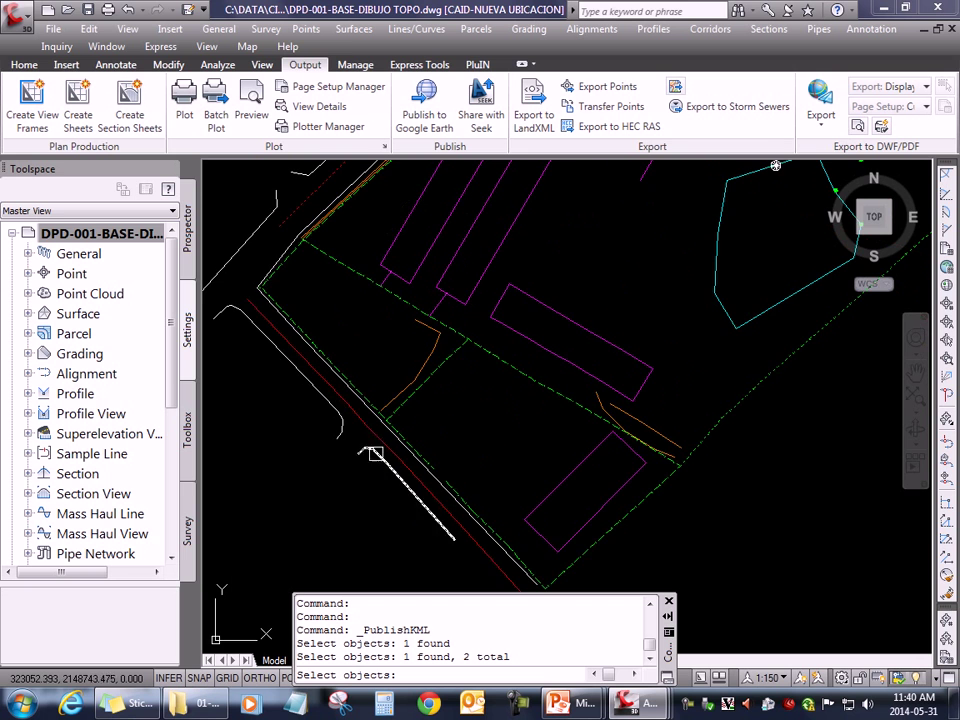
left_click(377, 437)
scroll(450, 390, "down", 3)
scroll(540, 310, "up", 3)
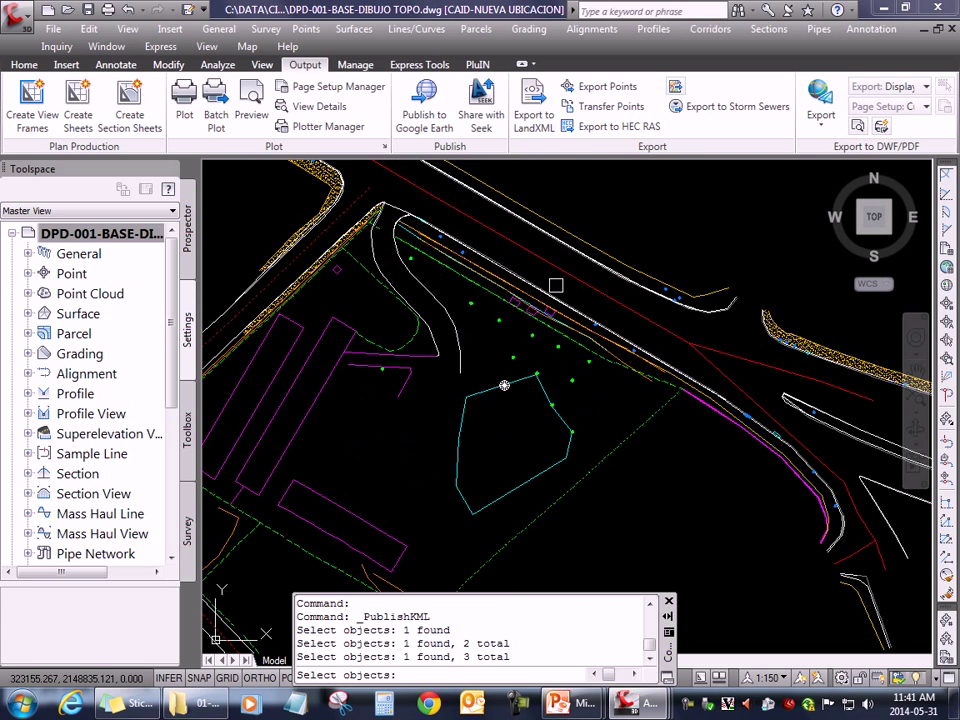
left_click(572, 276)
scroll(610, 380, "down", 2)
scroll(550, 395, "down", 1)
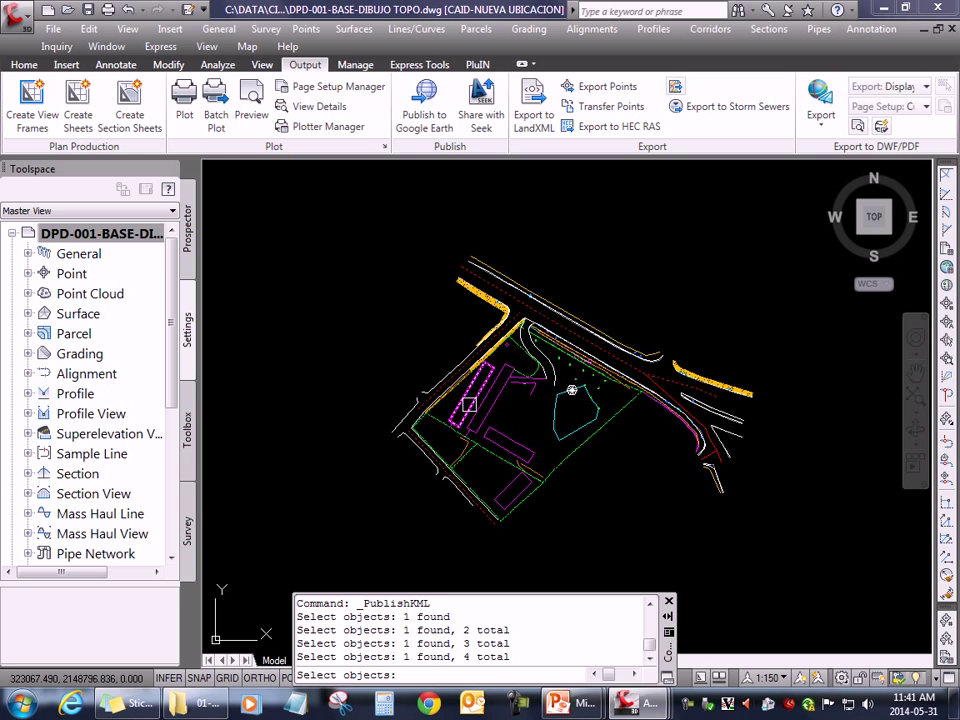
key("Return")
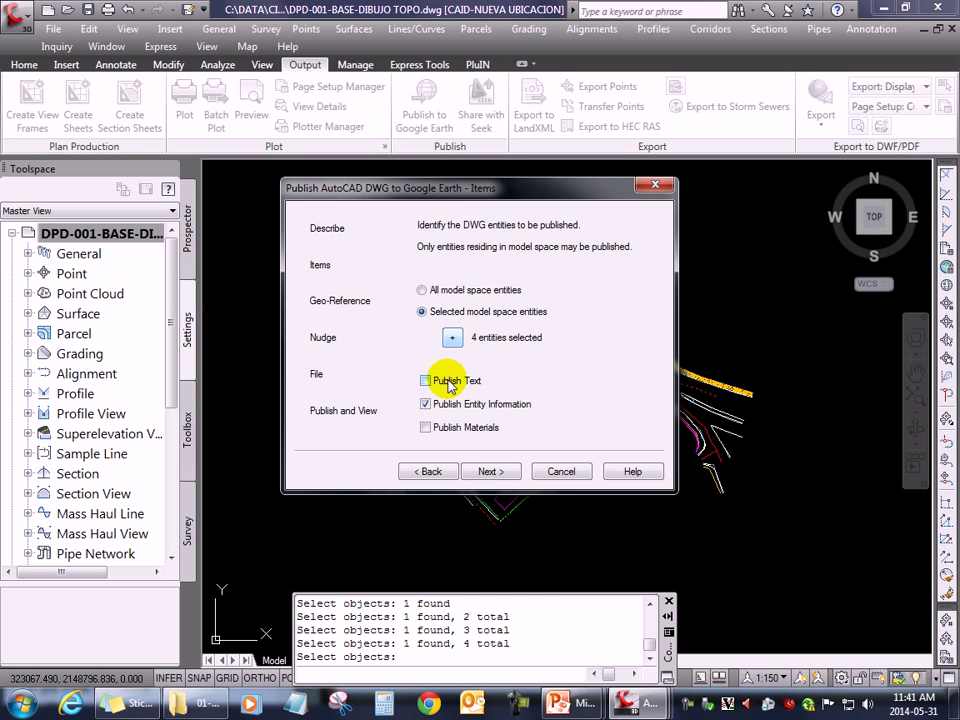
- Keep the drawing's UTM coordinate transform and drape the published entities on the ground with zero offsets
left_click(491, 473)
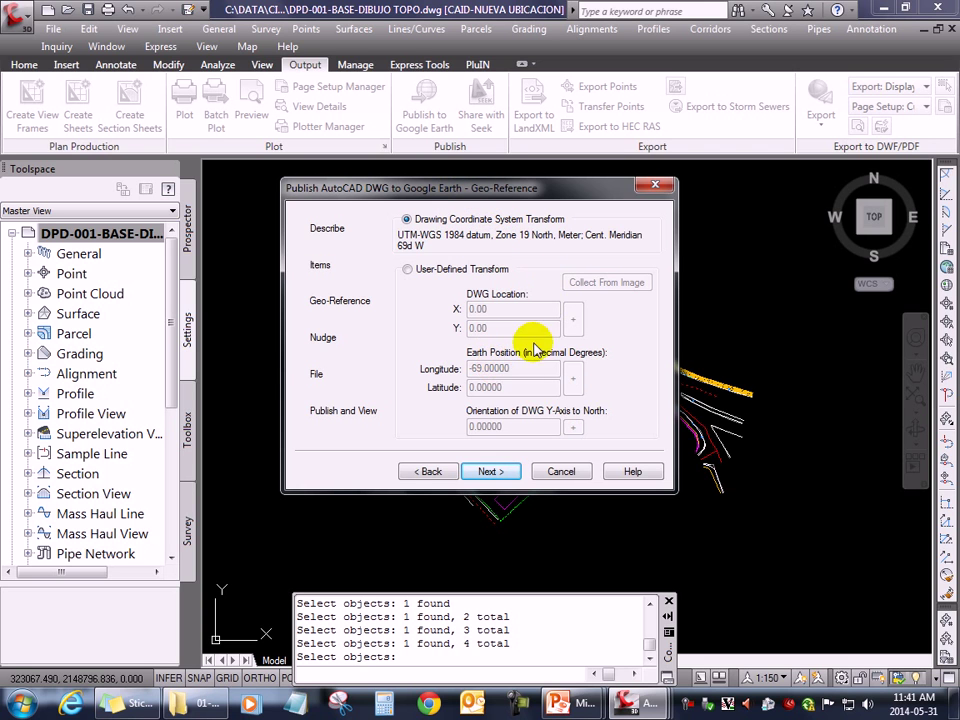
left_click(498, 472)
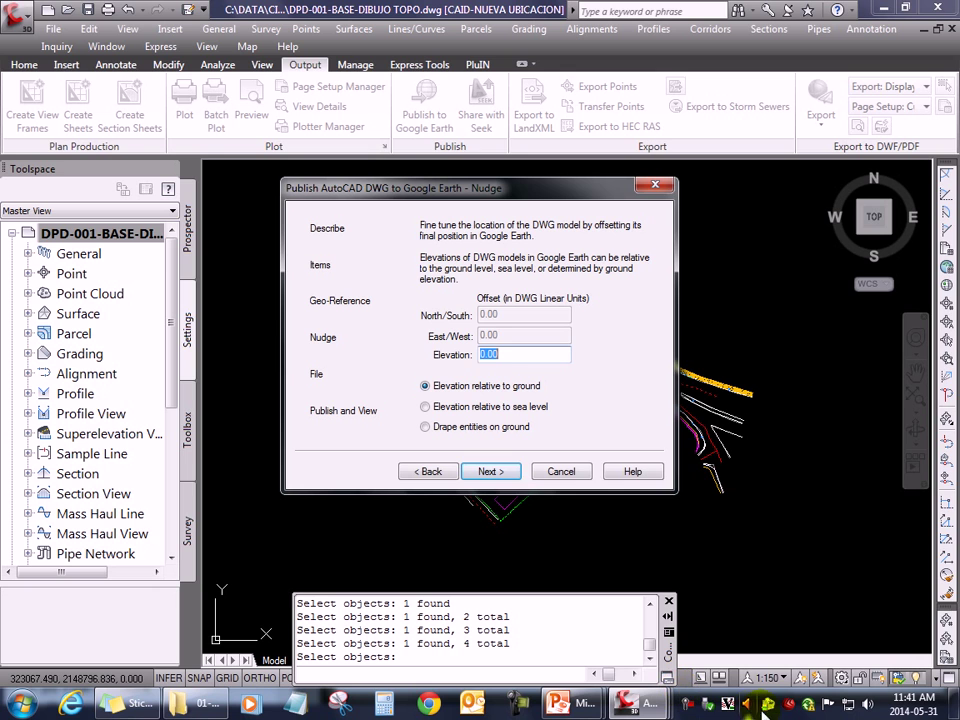
left_click(706, 707)
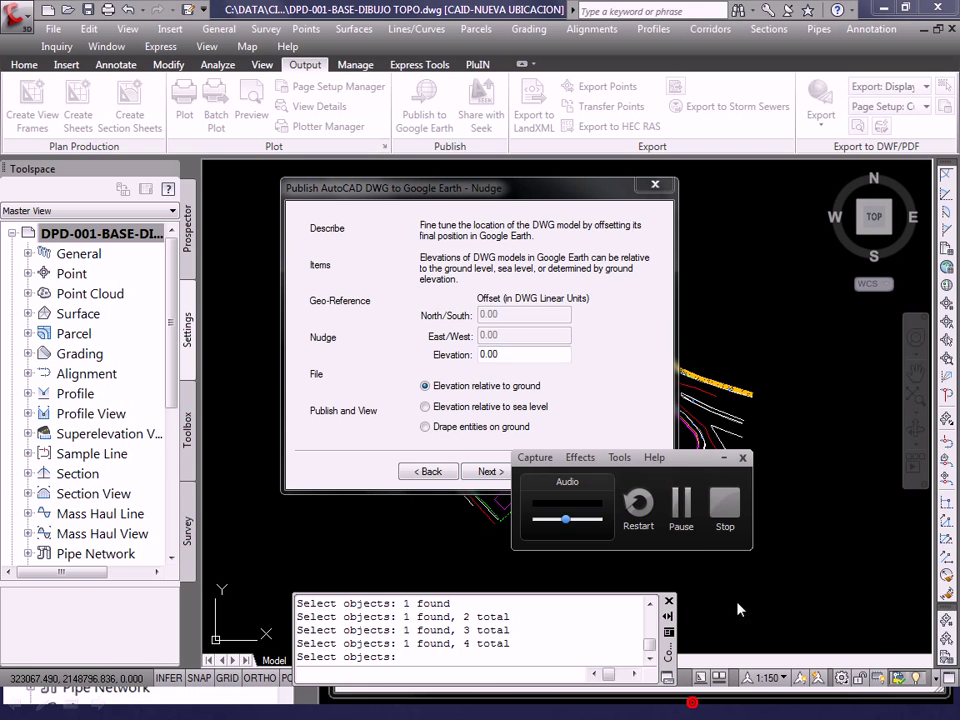
left_click(690, 510)
double_click(495, 355)
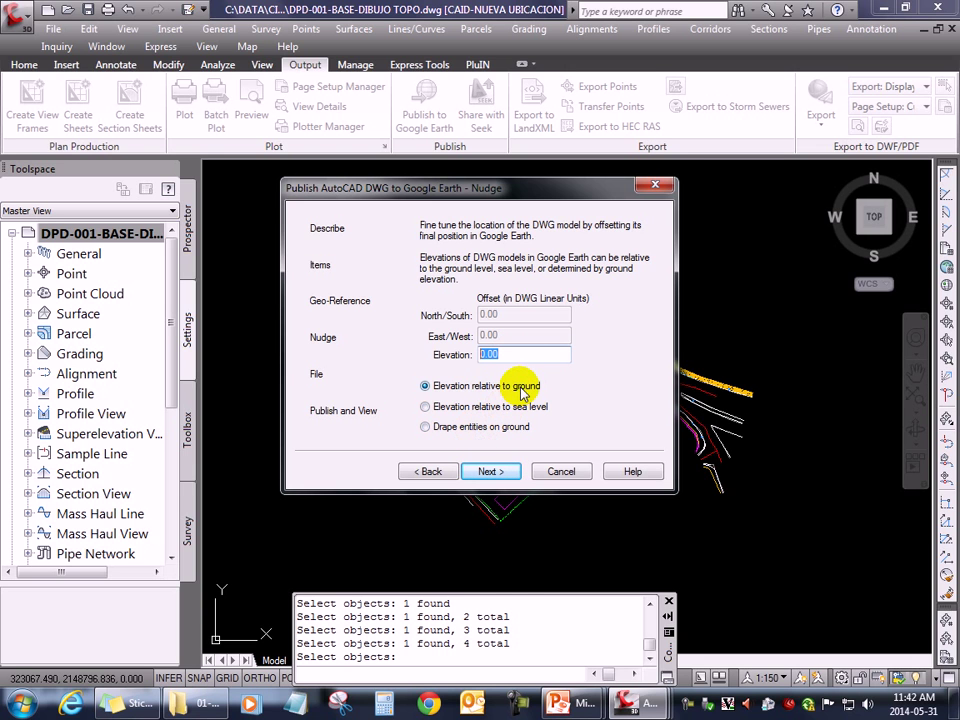
mouse_move(490, 407)
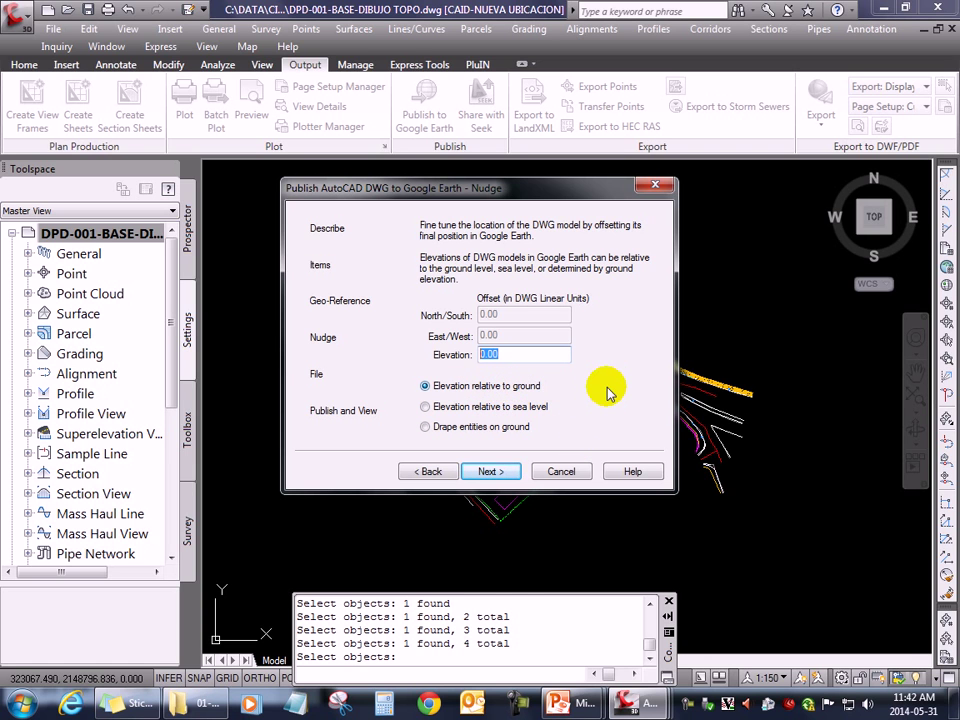
left_click(536, 410)
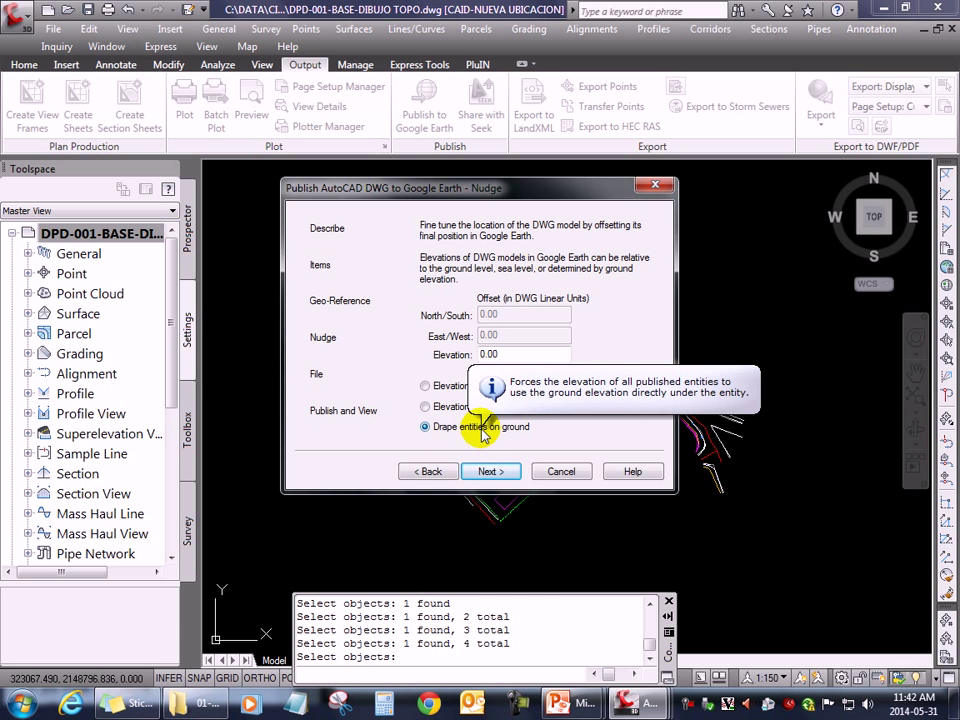
- Target DPD-001-BASE-DIBUJO TOPO.kmz in the 01-CD folder and start publishing
left_click(501, 474)
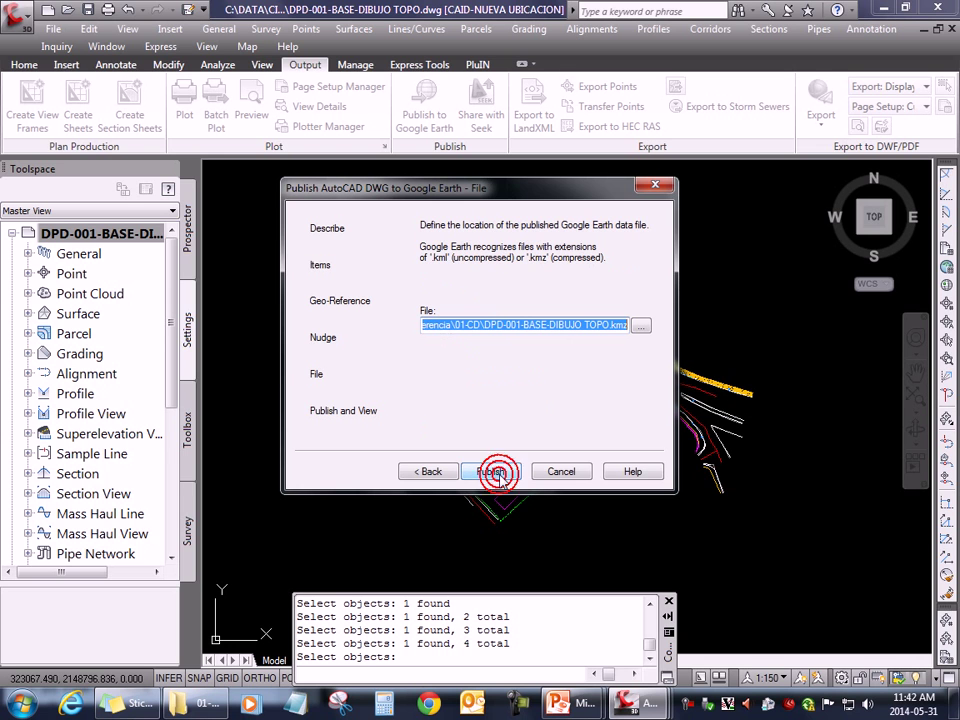
left_click(484, 327)
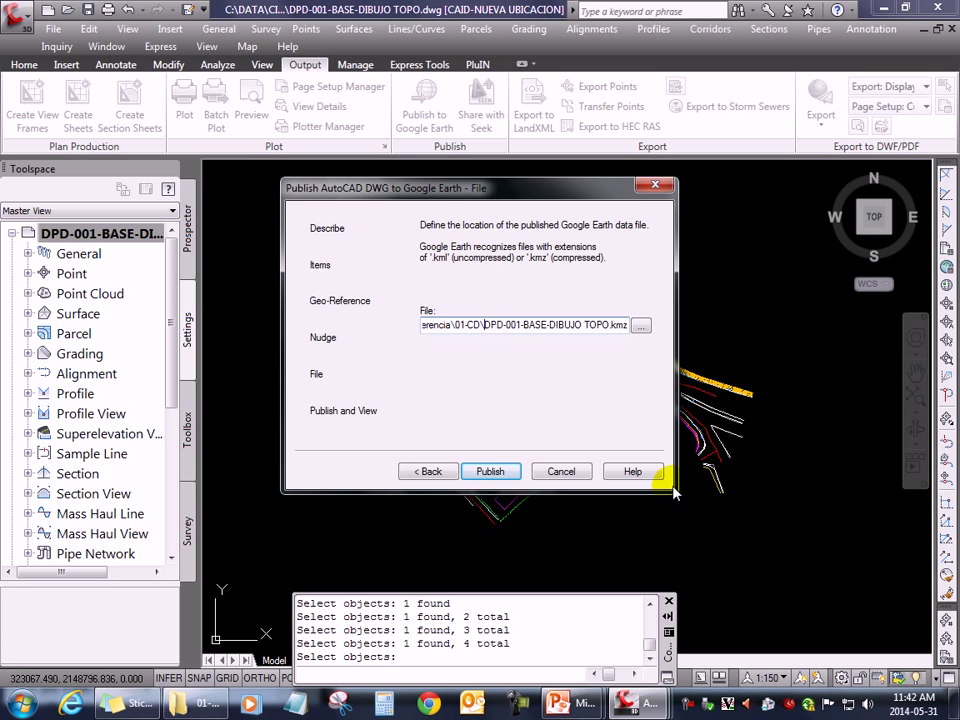
left_click(200, 703)
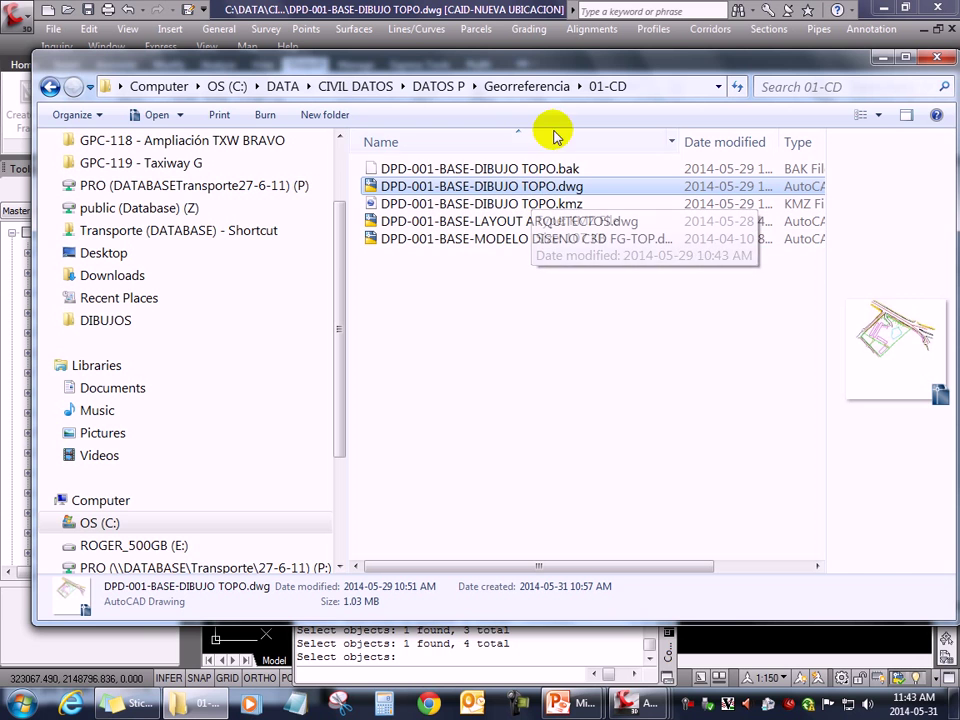
left_click(505, 12)
left_click(510, 471)
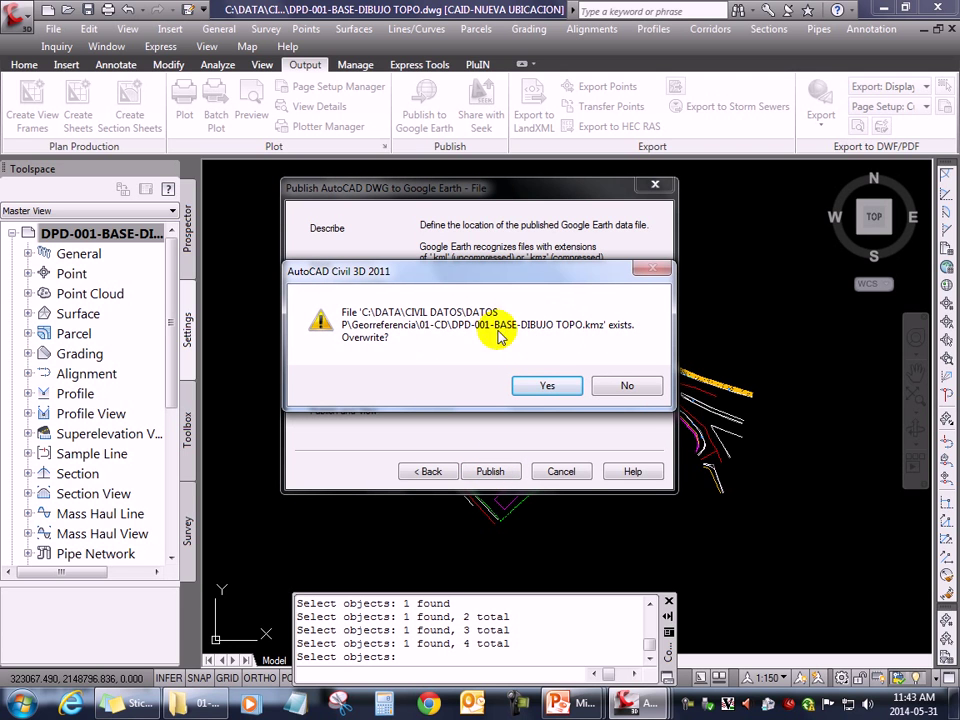
- Confirm overwriting the existing kmz file and view the published result in Google Earth
left_click(200, 703)
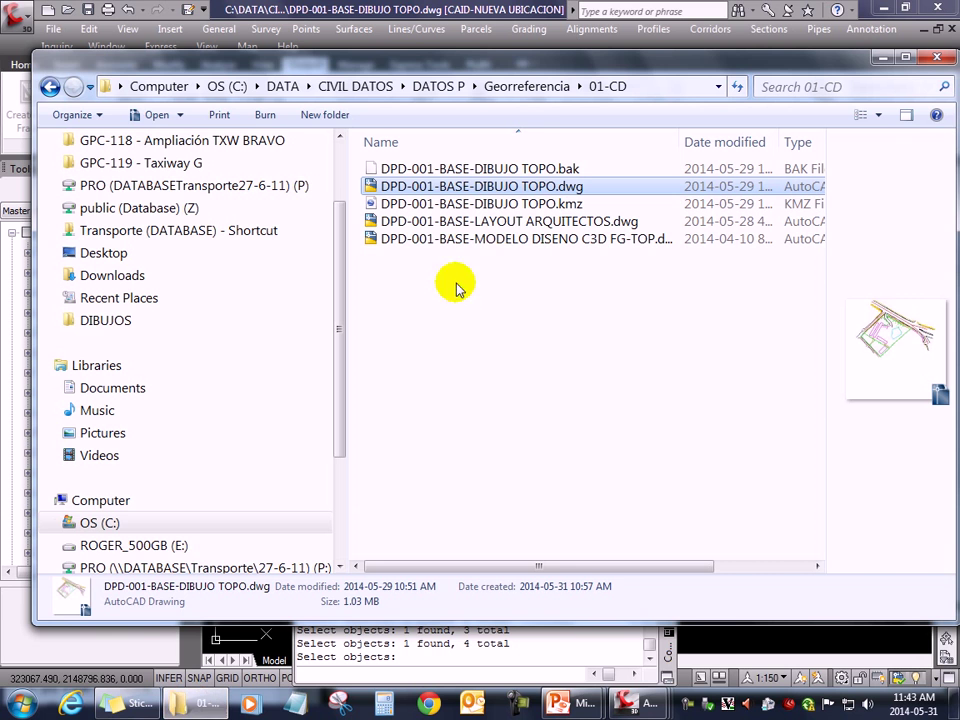
left_click(491, 15)
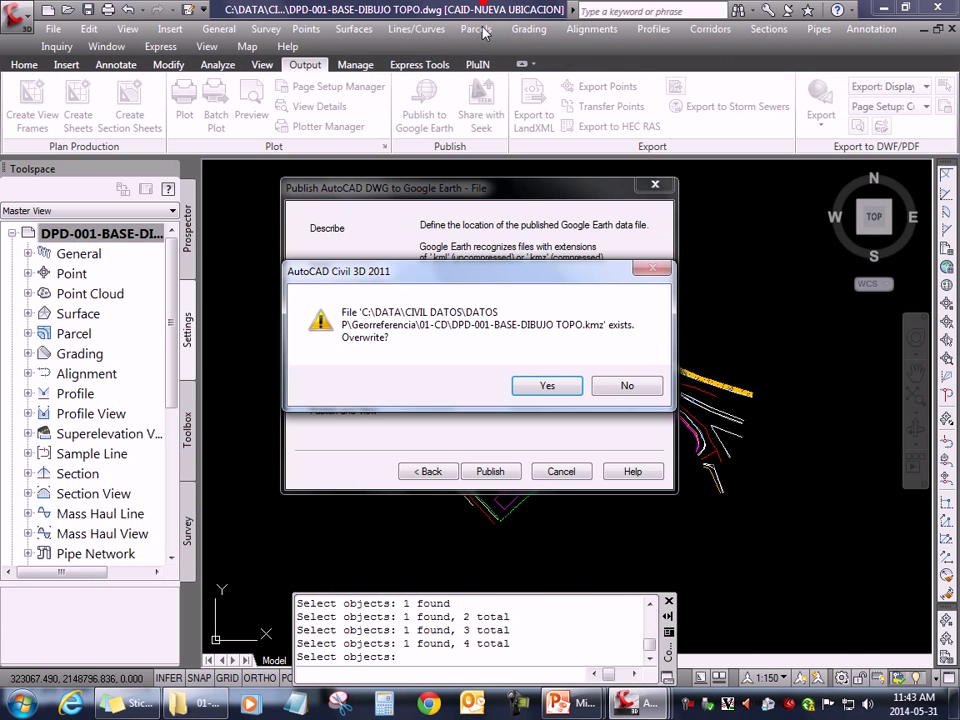
left_click(545, 387)
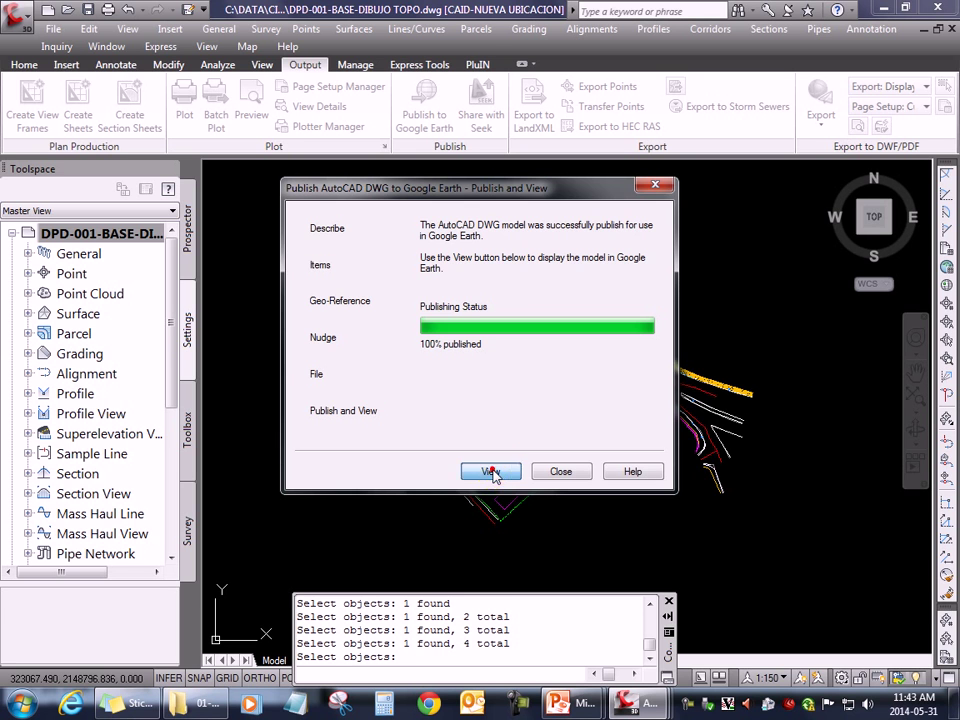
left_click(490, 472)
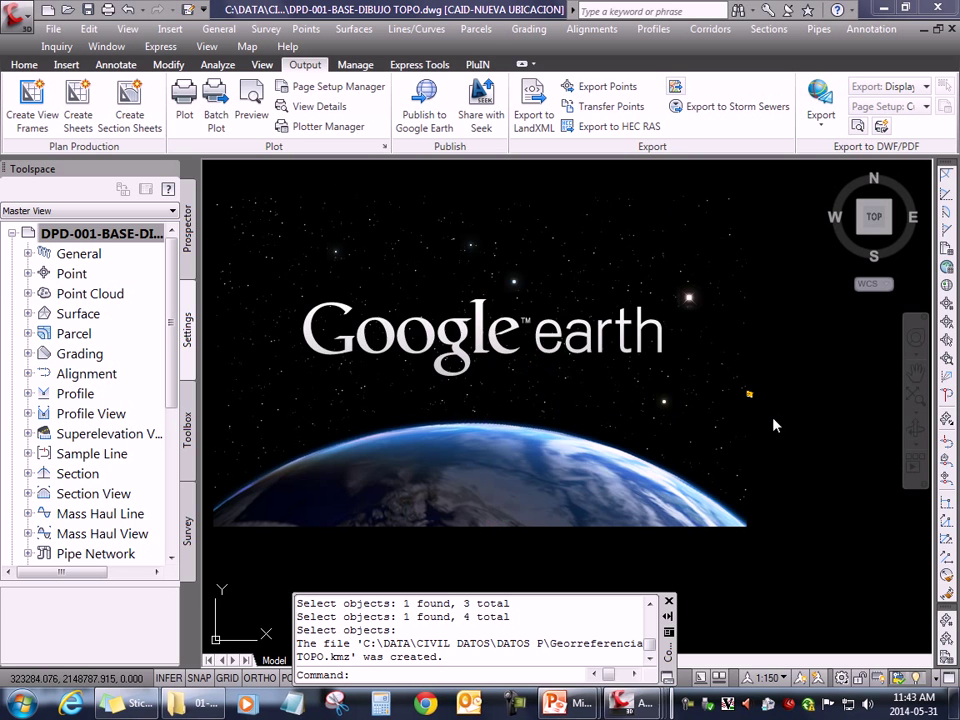
- Dismiss the Google Earth error and look across the survey site at ground level
left_click(650, 379)
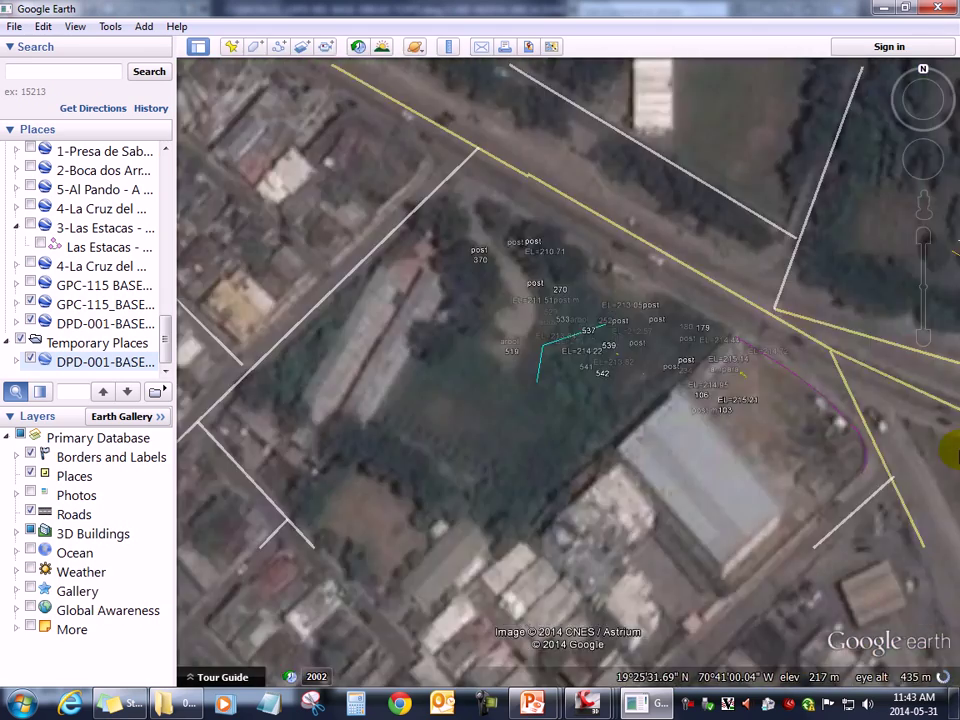
scroll(609, 391, "down", 3)
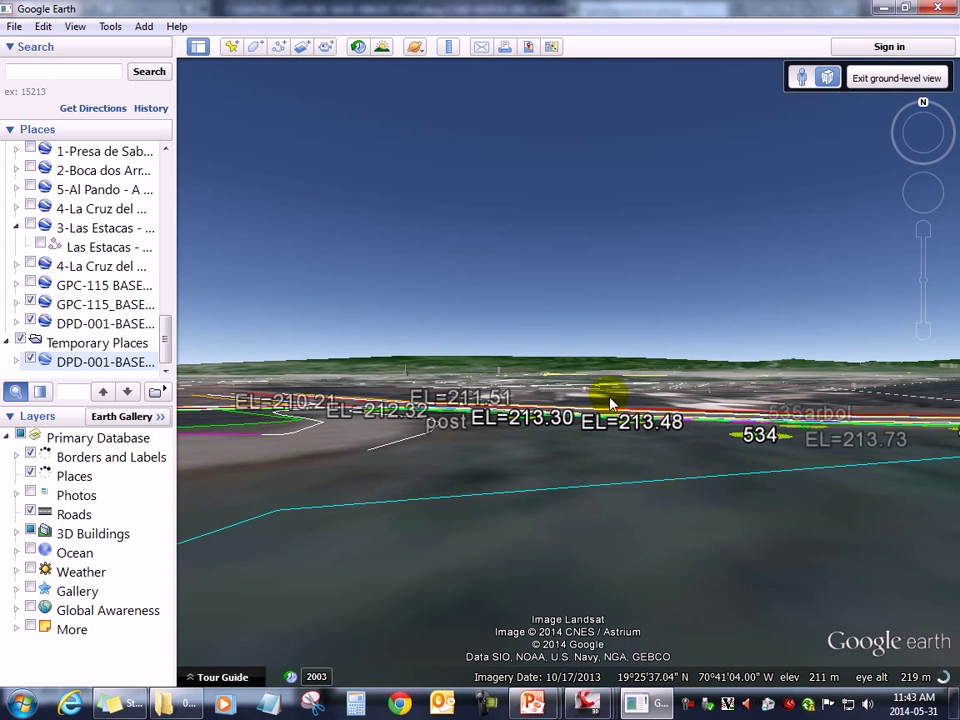
left_click(584, 533)
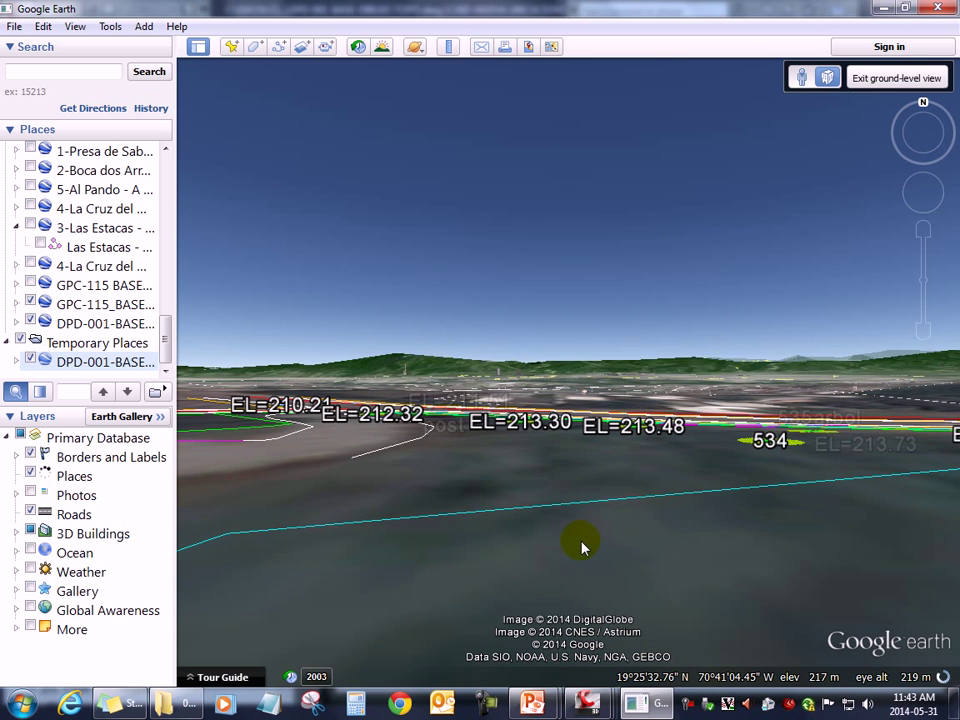
left_click(579, 542)
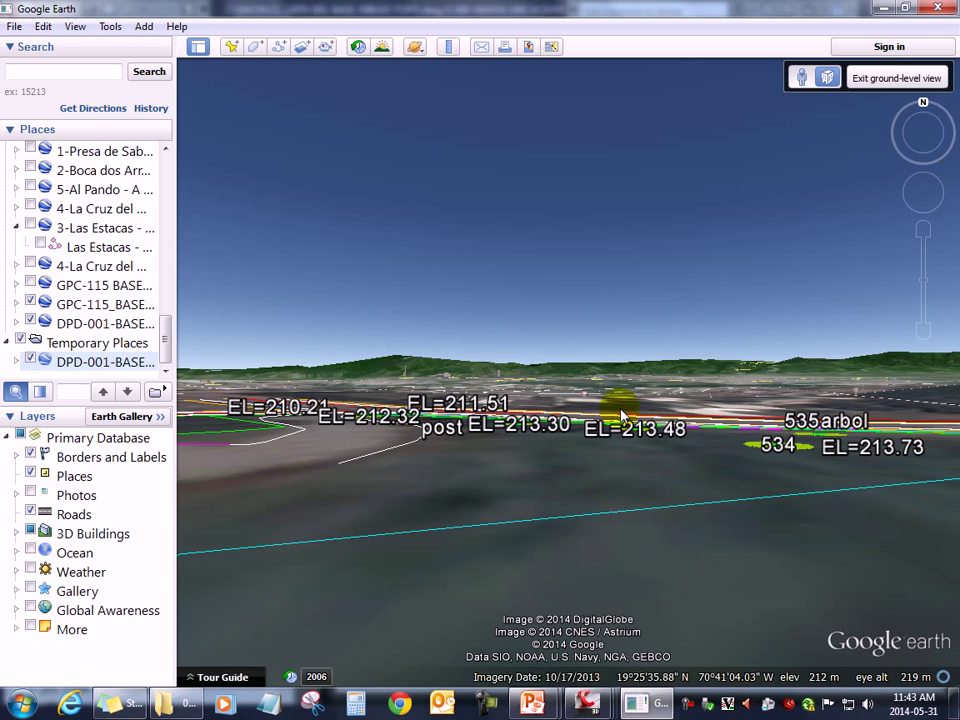
left_click(908, 78)
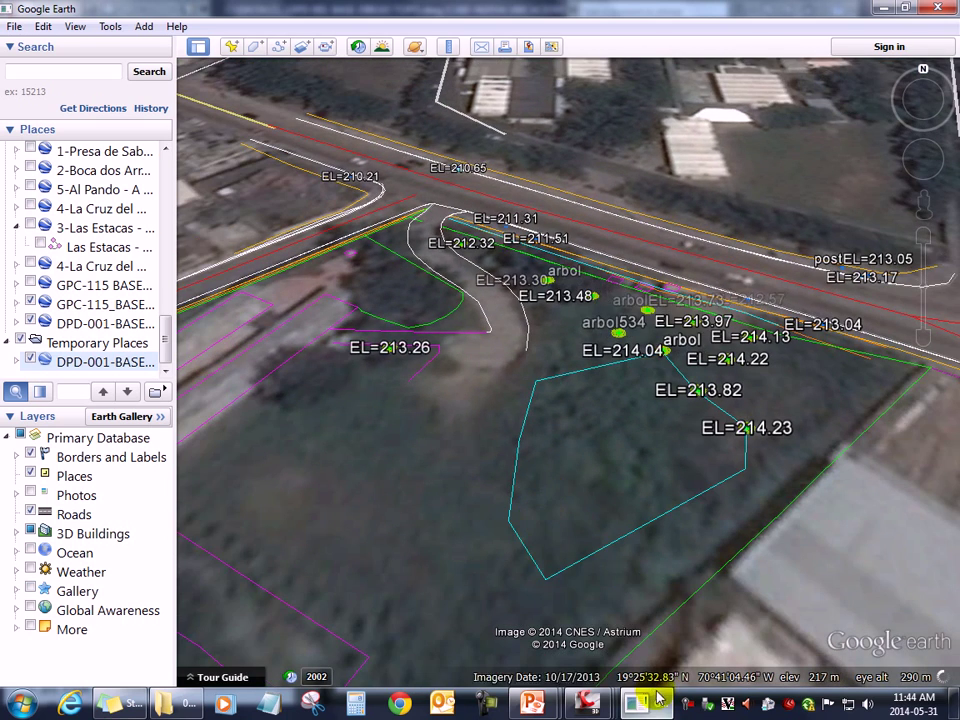
- Pan and zoom out to view the draped survey overlay from above
left_click_drag(573, 460, 548, 437)
scroll(548, 437, "down", 3)
scroll(547, 441, "down", 2)
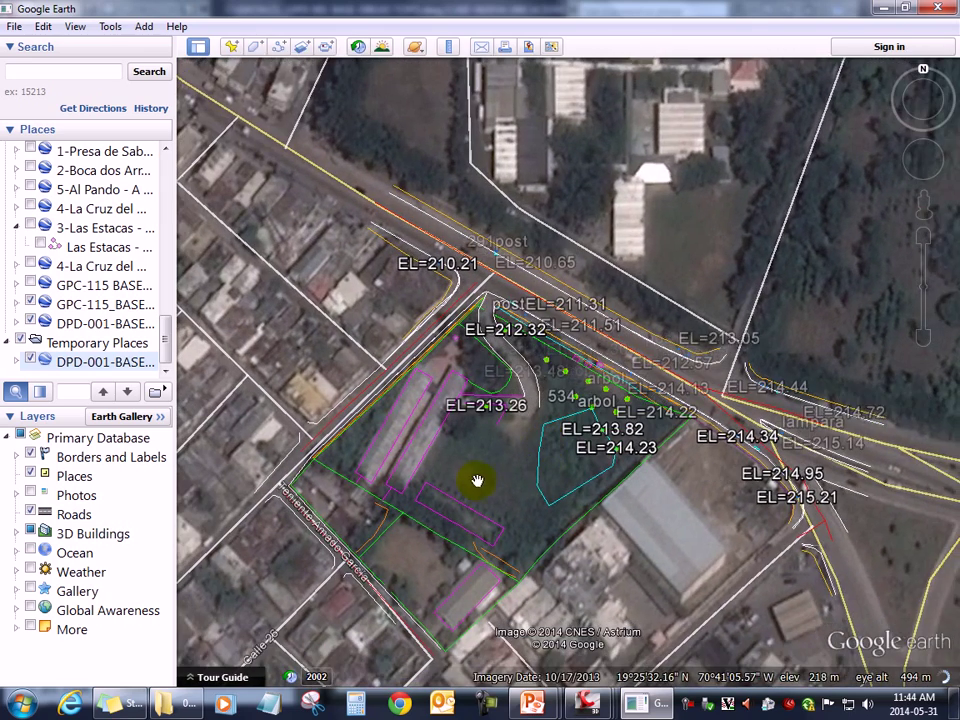
left_click_drag(477, 481, 525, 450)
scroll(512, 454, "up", 1)
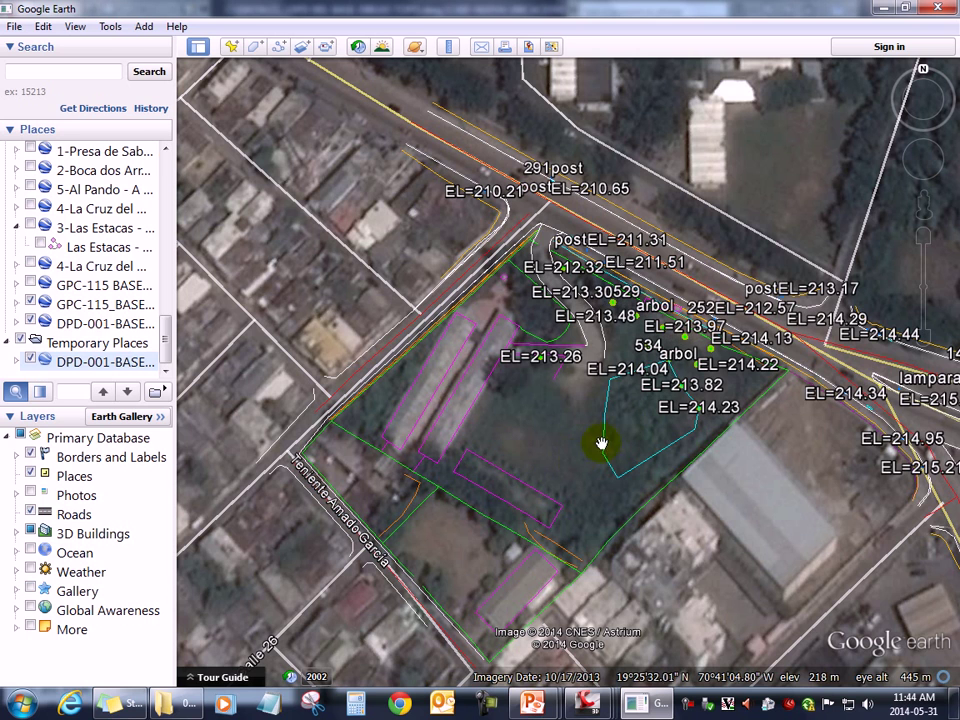
scroll(643, 367, "down", 2)
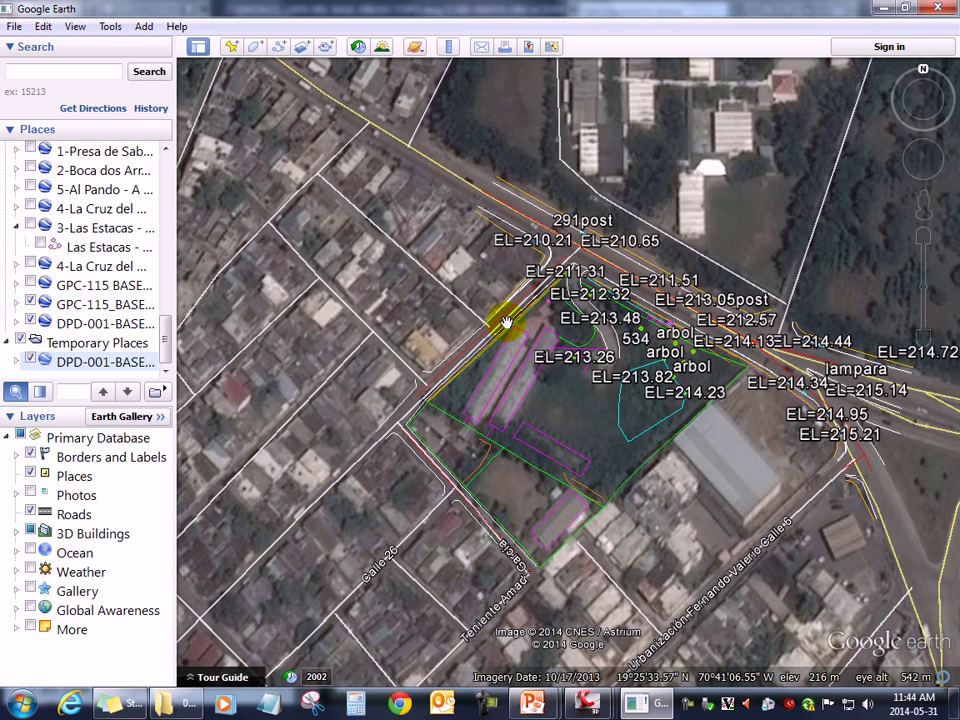
scroll(547, 388, "down", 1)
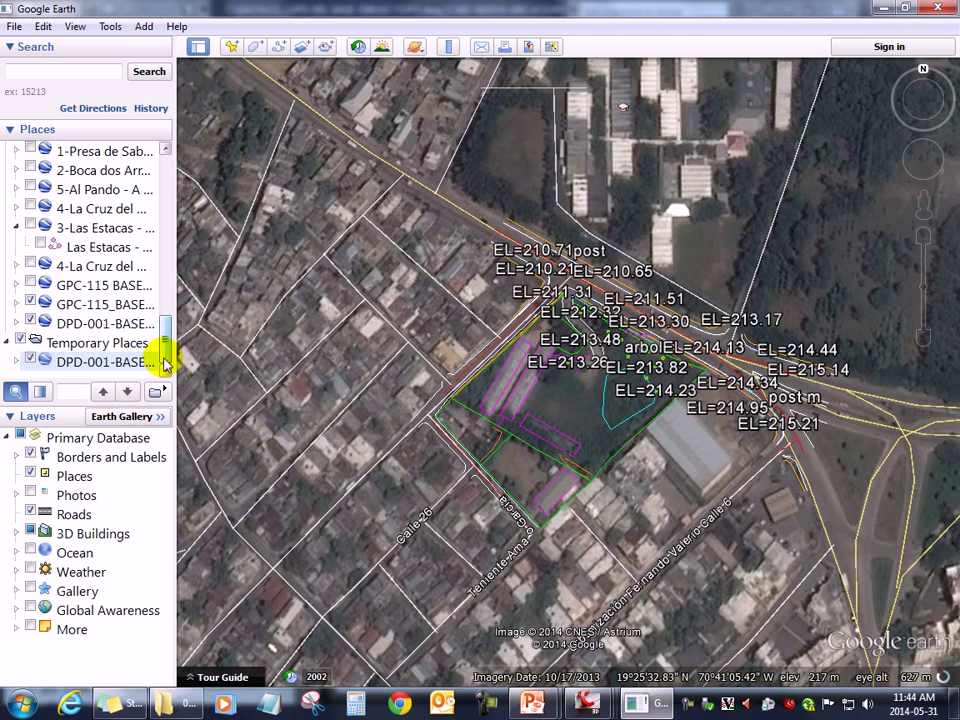
- Check in 01-CD that DPD-001-BASE-DIBUJO TOPO.kmz was just rewritten, then return to Google Earth
left_click(183, 704)
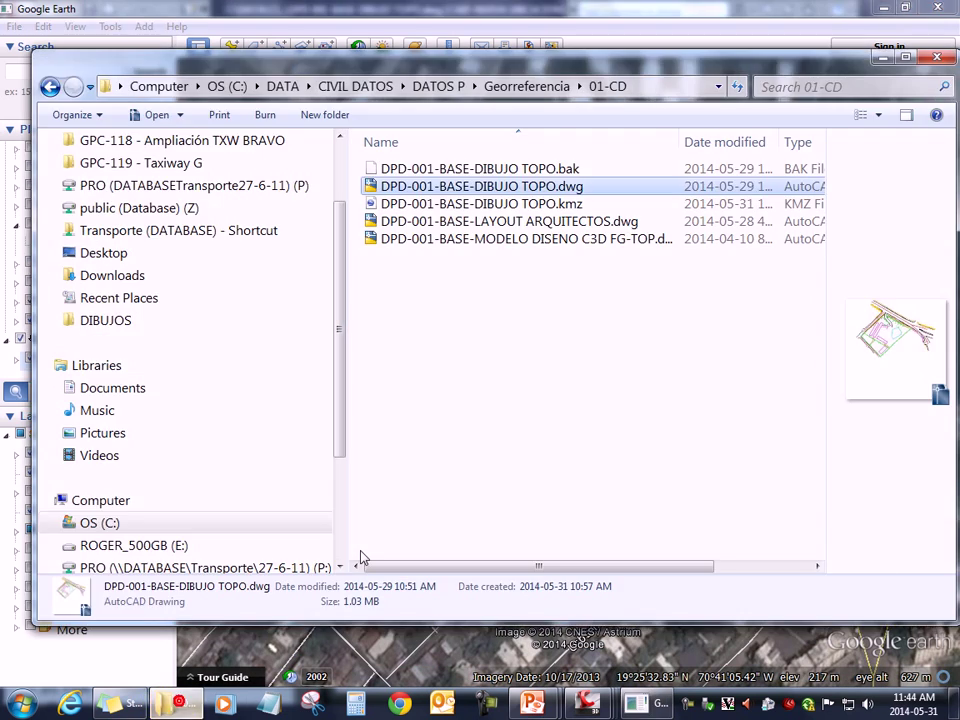
left_click(561, 204)
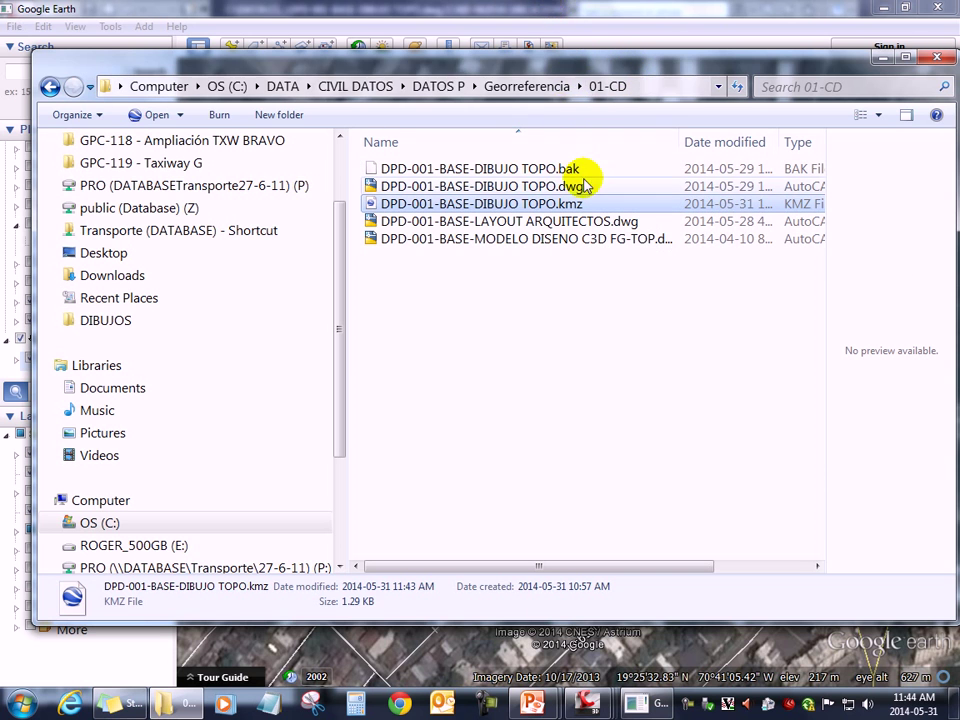
left_click(546, 9)
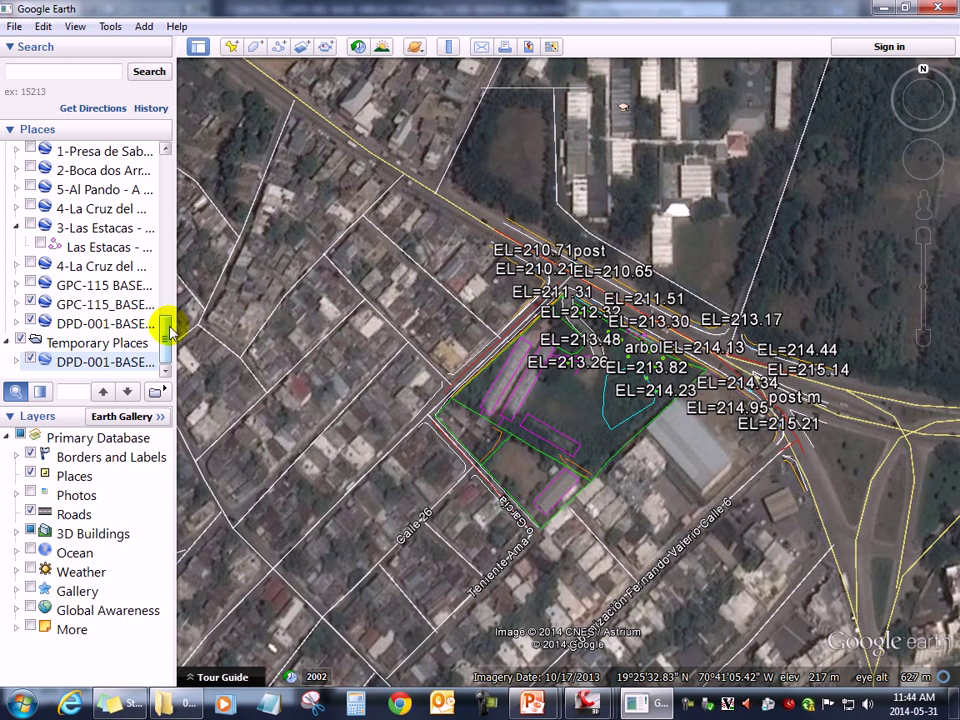
- Delete the old temporary DPD-001 overlay from Temporary Places
left_click(118, 363)
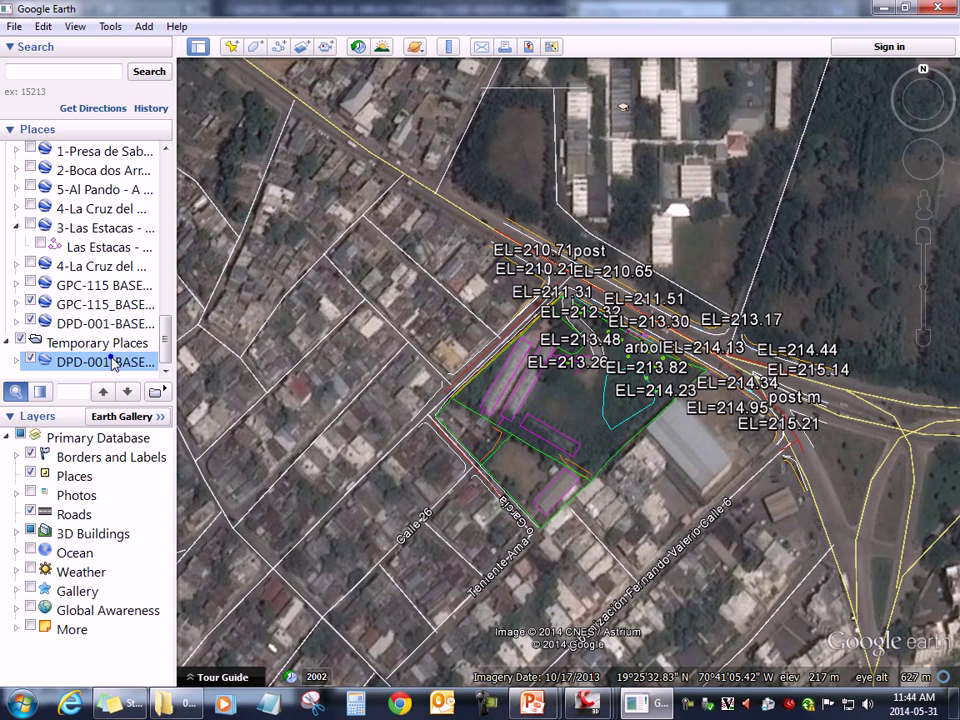
right_click(113, 364)
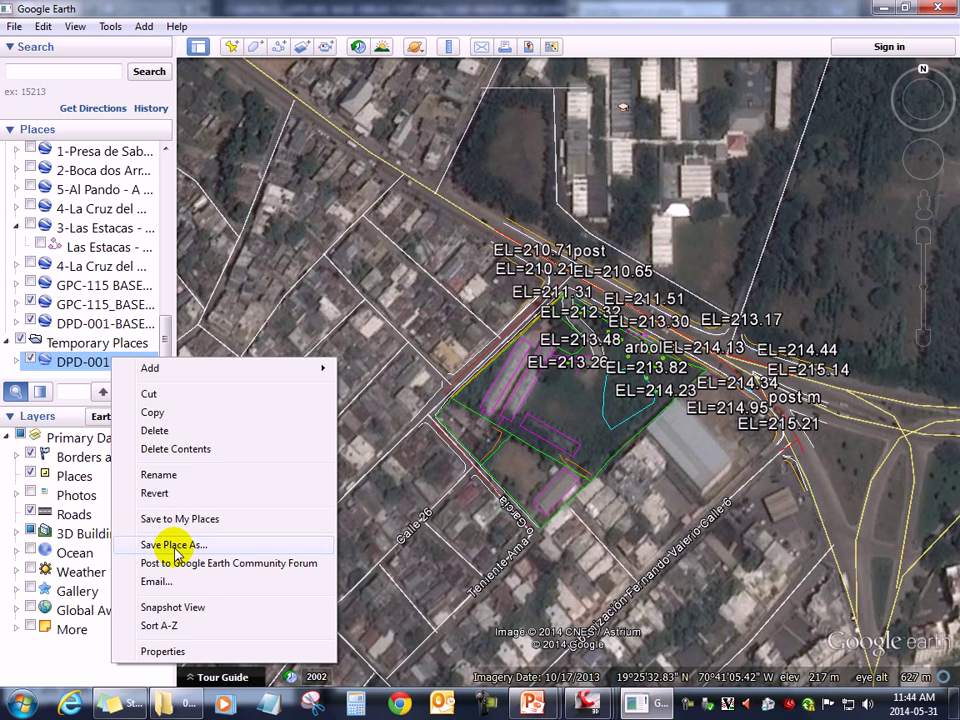
left_click(155, 431)
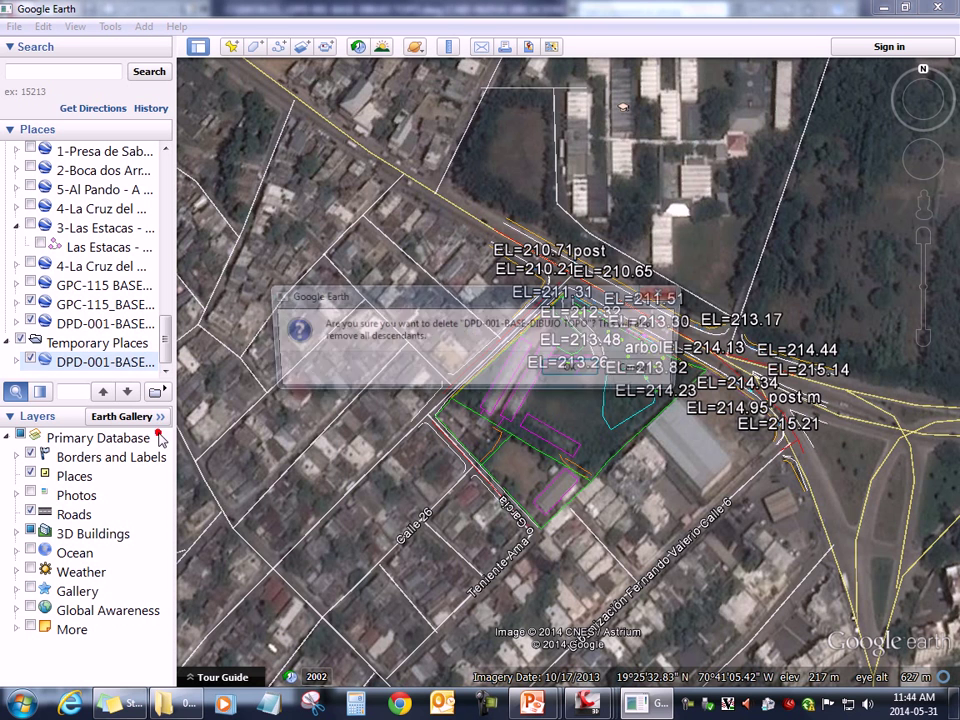
left_click(575, 368)
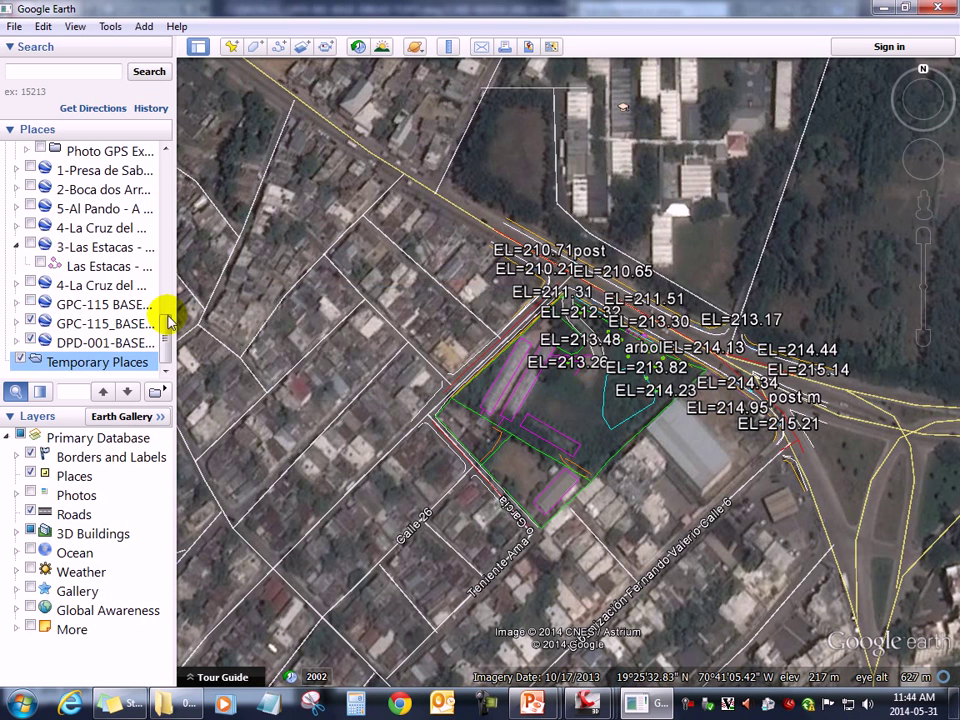
mouse_move(167, 340)
left_mouse_down()
mouse_move(198, 270)
mouse_move(190, 367)
left_mouse_up()
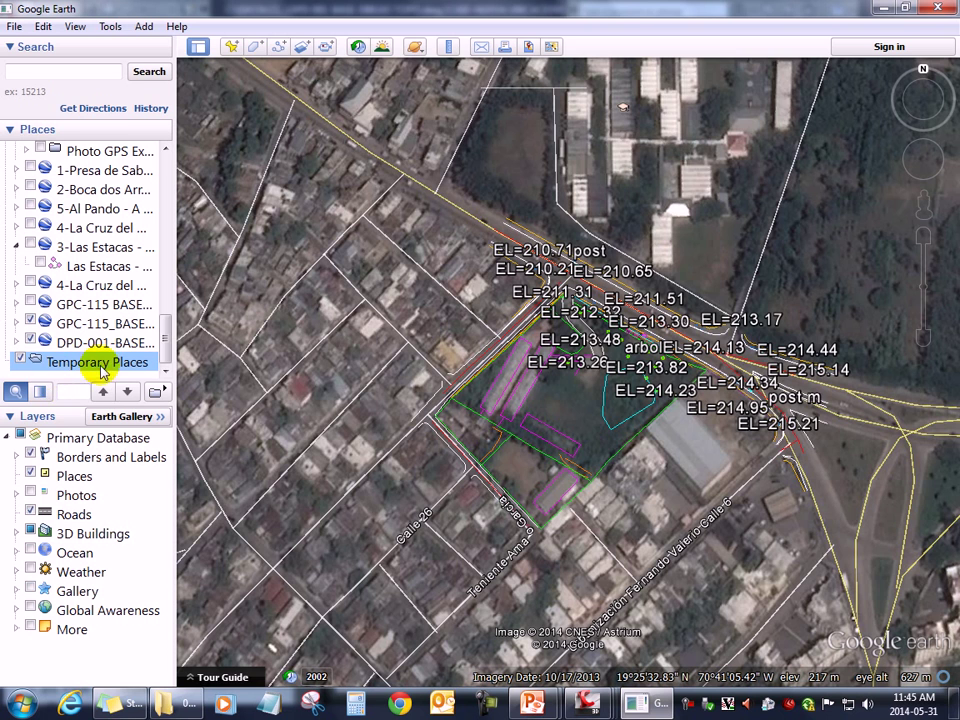
- Load DPD-001-BASE-DIBUJO TOPO.kmz from the 01-CD folder into Google Earth
left_click(176, 704)
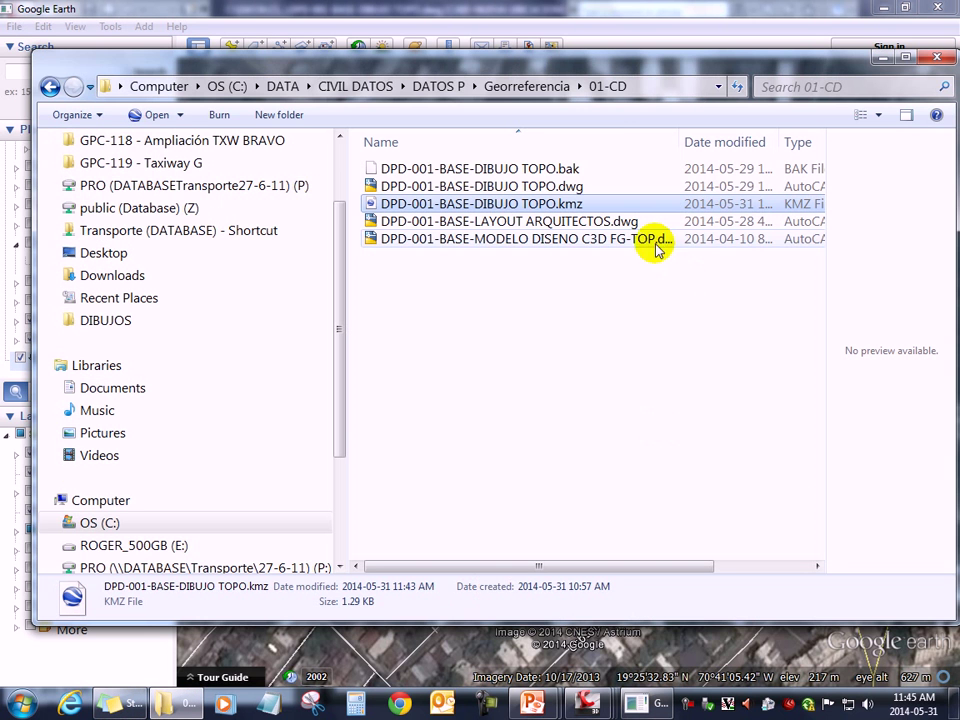
left_click_drag(430, 68, 502, 104)
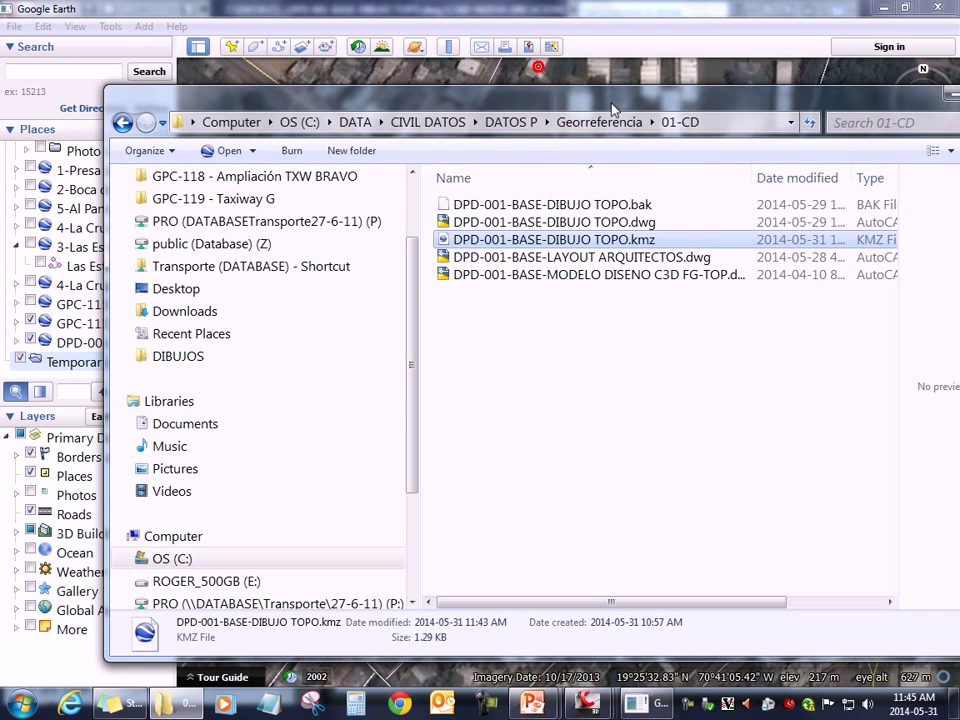
double_click(636, 243)
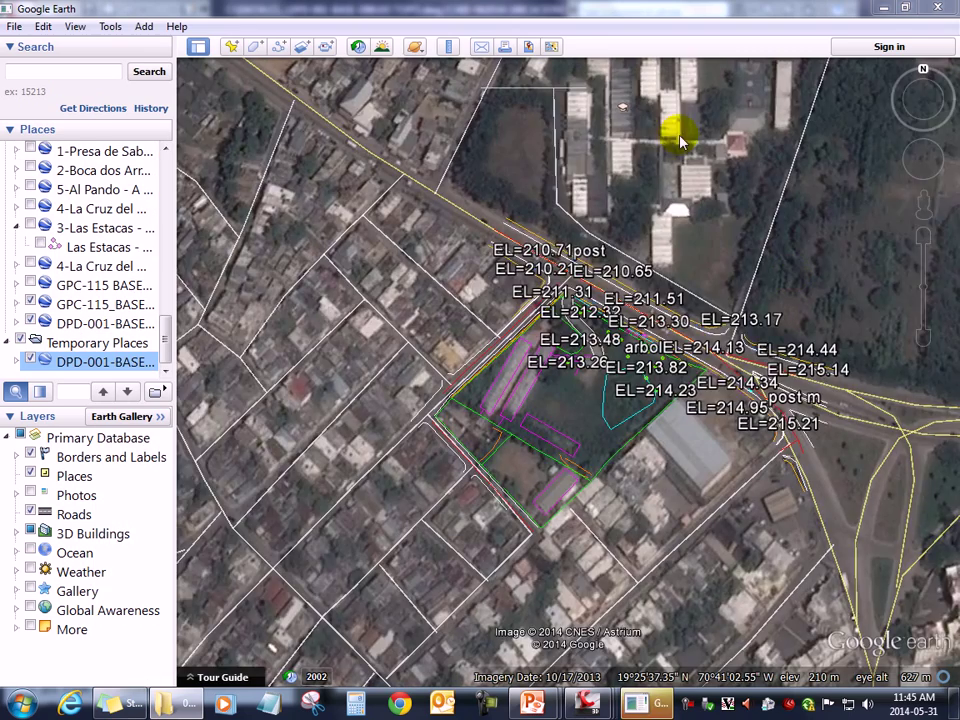
- Zoom over the reloaded boundary lines and EL elevation labels, then call up the Civil 3D drawings
scroll(640, 372, "up", 3)
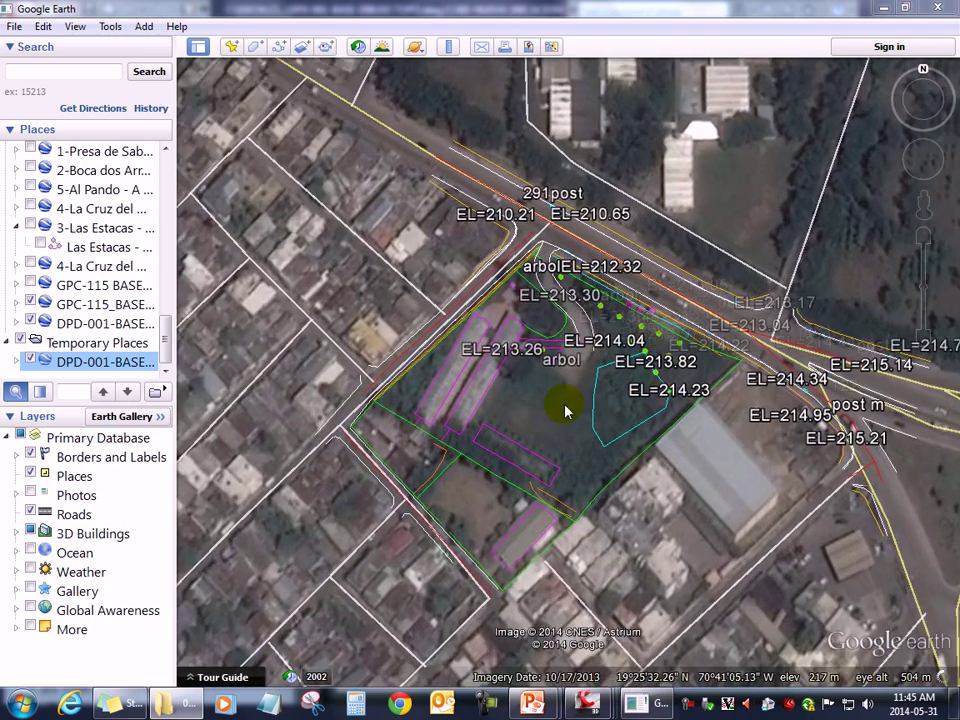
scroll(518, 433, "down", 1)
scroll(516, 426, "down", 1)
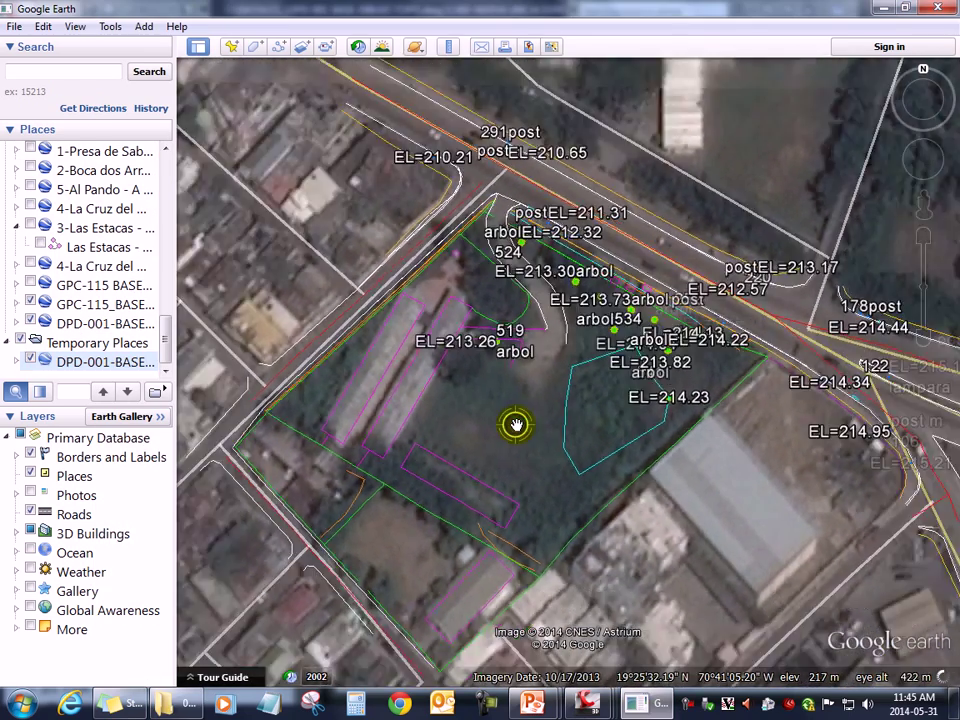
scroll(516, 425, "down", 1)
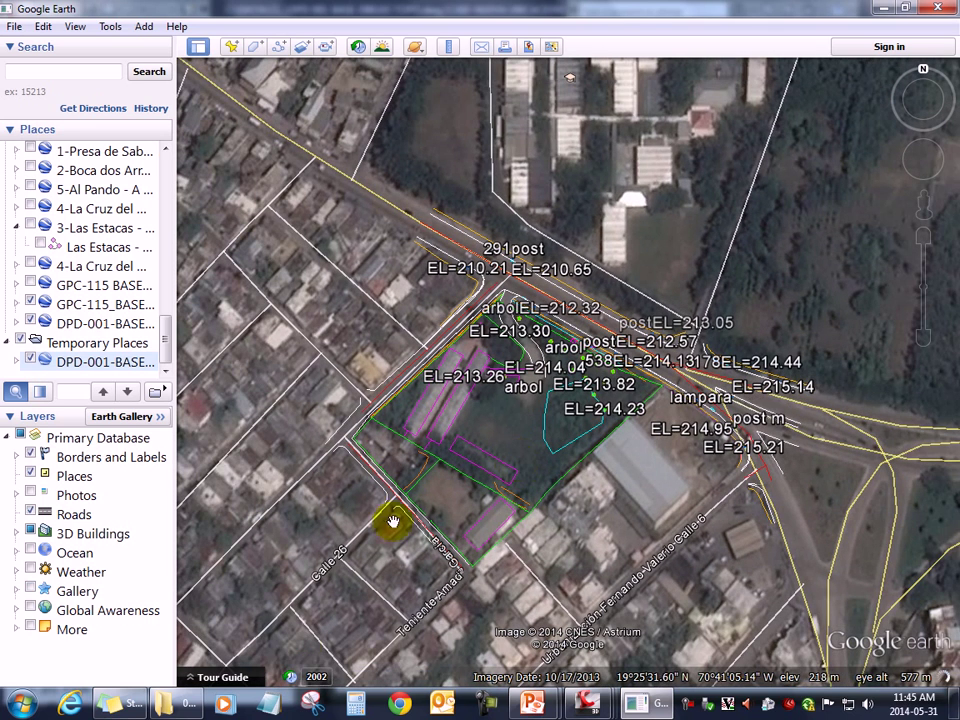
left_click(688, 707)
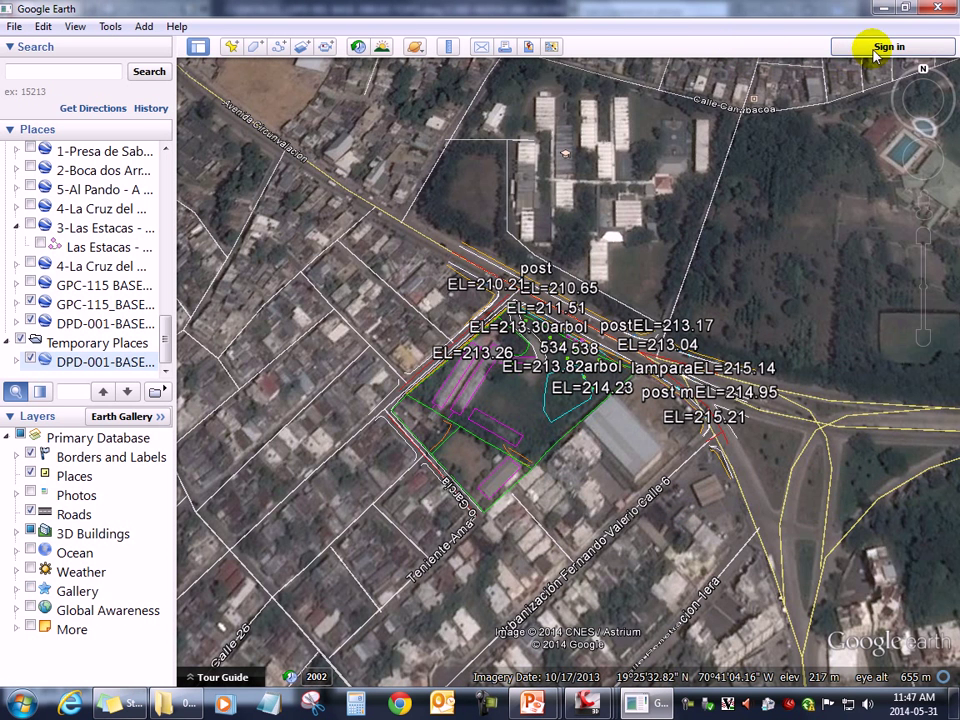
left_click(591, 706)
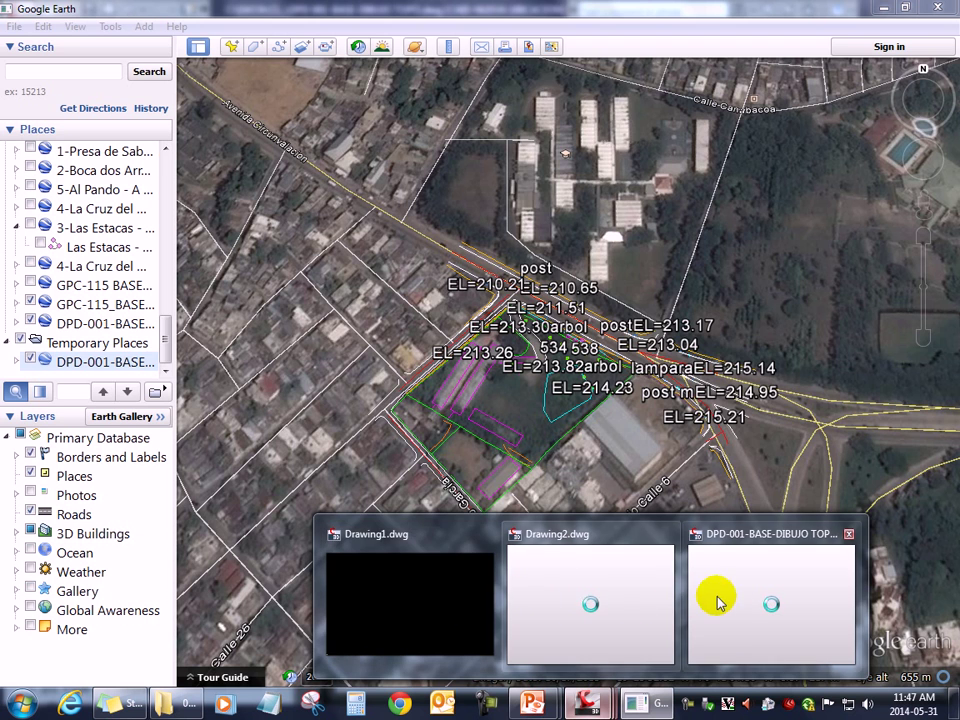
- Return to the DPD-001-BASE site drawing, orbiting briefly and undoing back to plan view
left_click(765, 602)
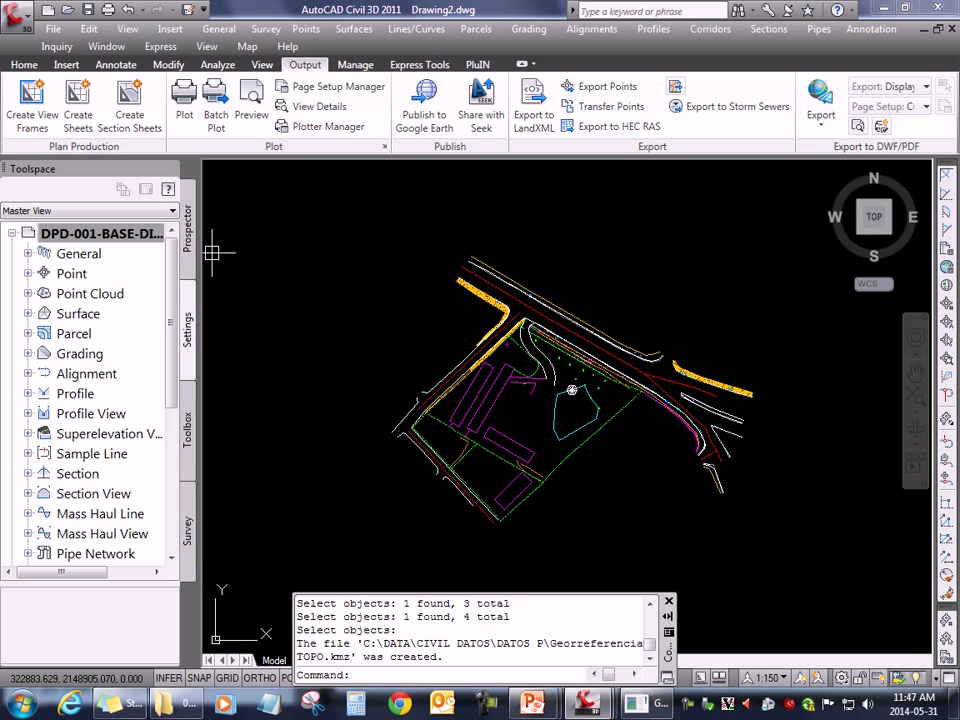
scroll(554, 372, "down", 3)
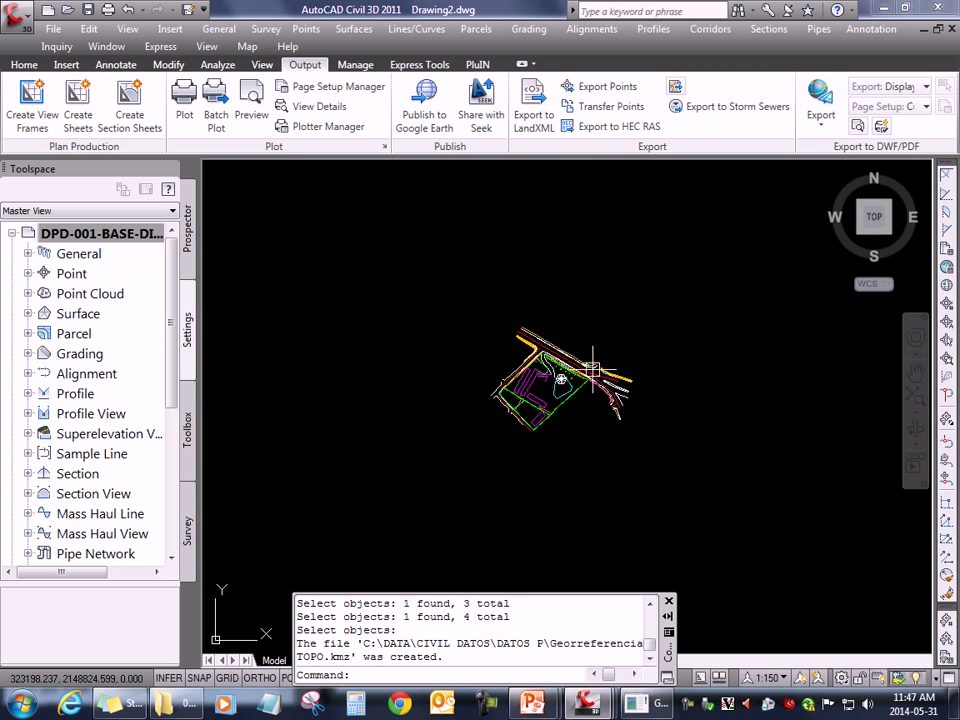
scroll(590, 380, "up", 3)
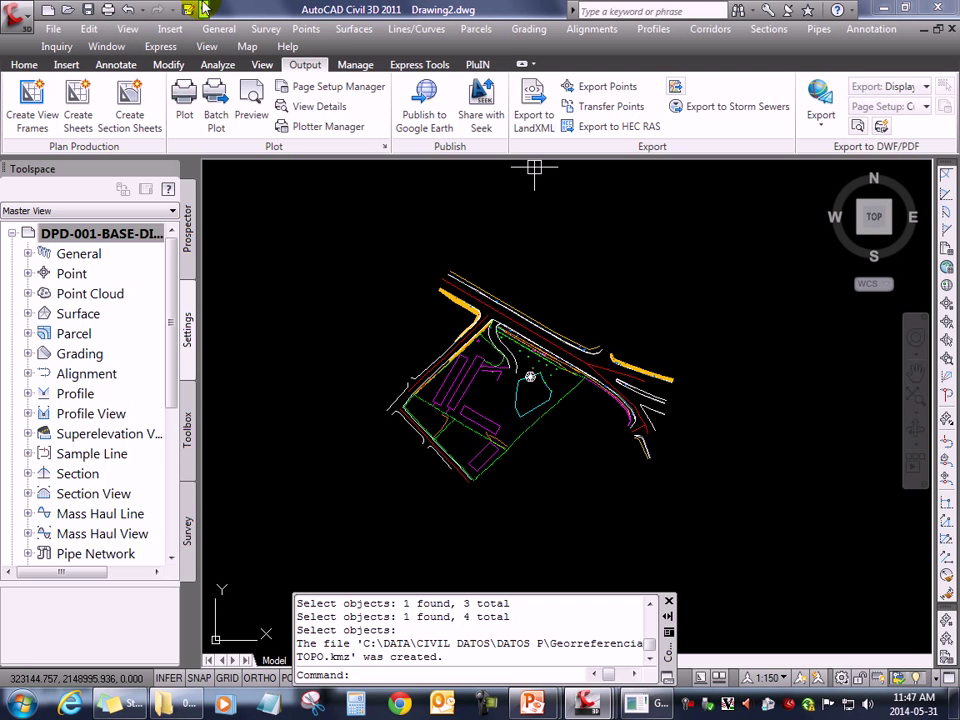
mouse_move(873, 217)
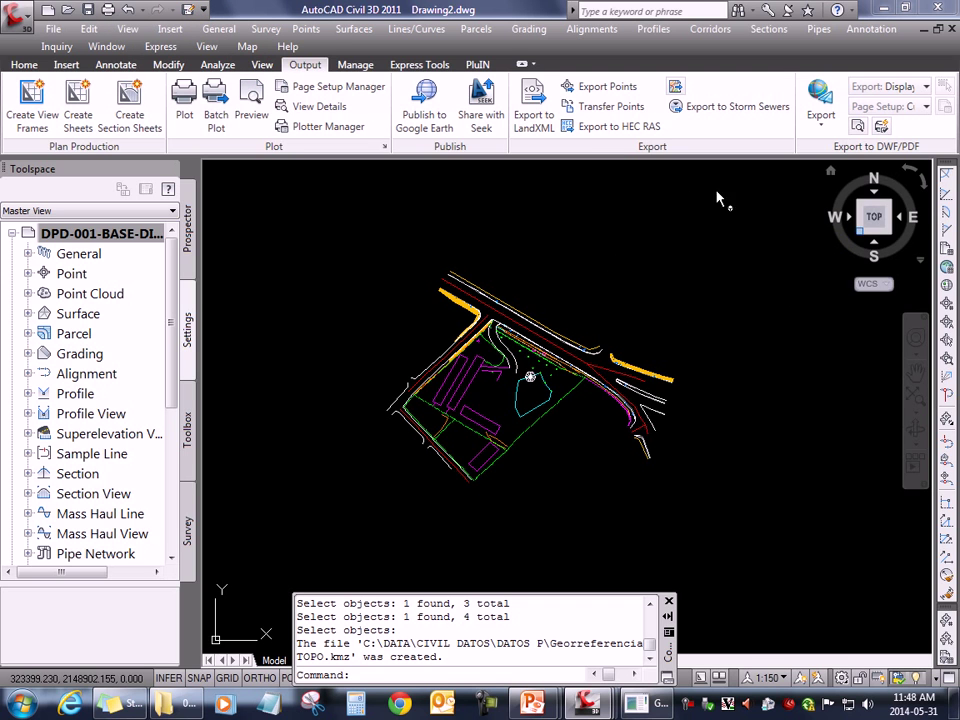
middle_click_drag(716, 198, 726, 206, "shift")
middle_click_drag(634, 489, 744, 427, "shift")
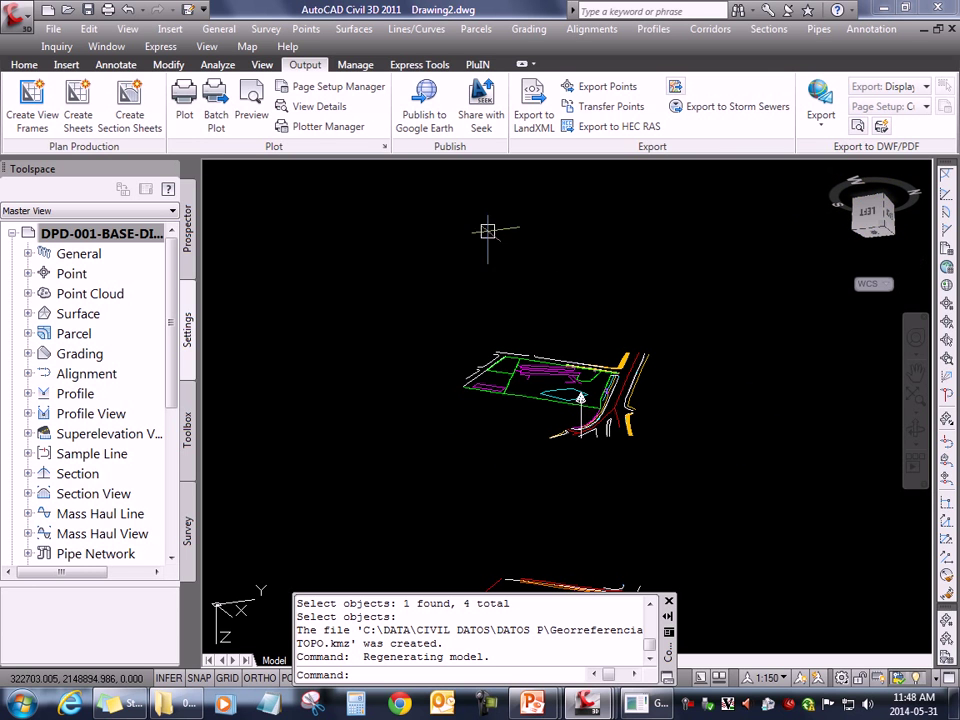
key("ctrl+z")
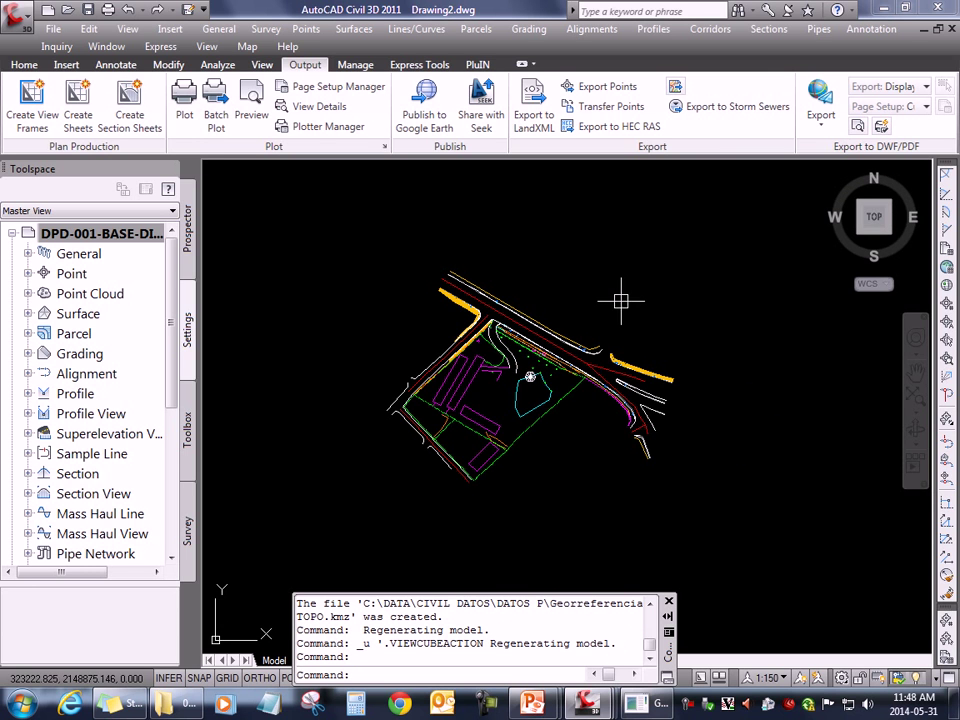
- Select the site linework and show the Prospector's Points, Surfaces, Alignments and Corridors collections
left_click(729, 166)
left_click(246, 456)
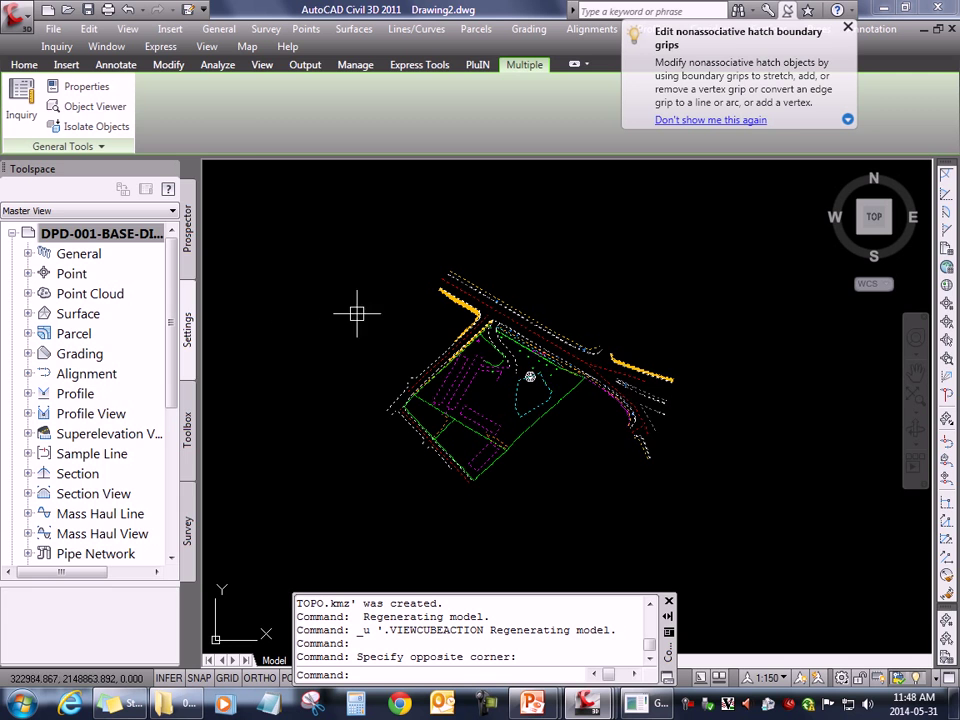
left_click(189, 241)
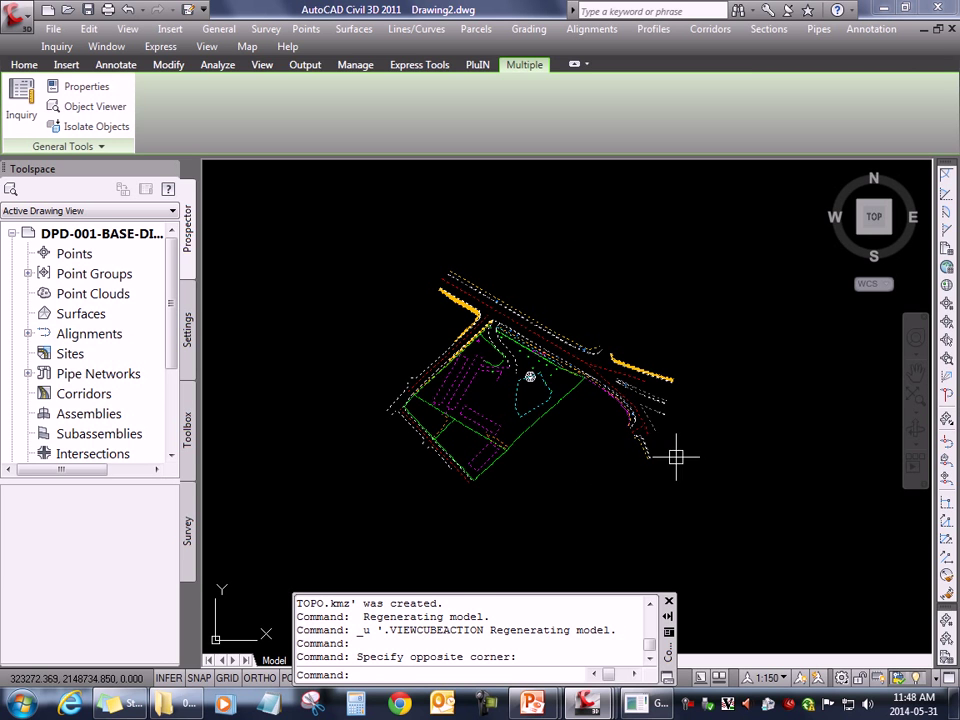
- Expand Surface > Surface Styles on the Settings tab, widen to read the names, then collapse and narrow it
key("Escape")
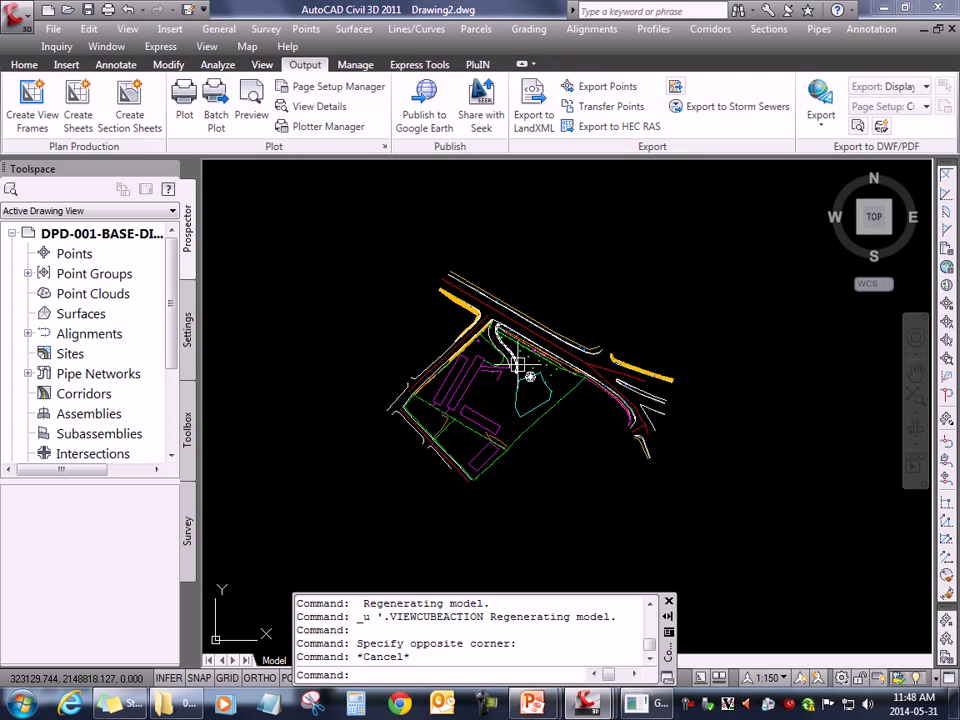
left_click(190, 335)
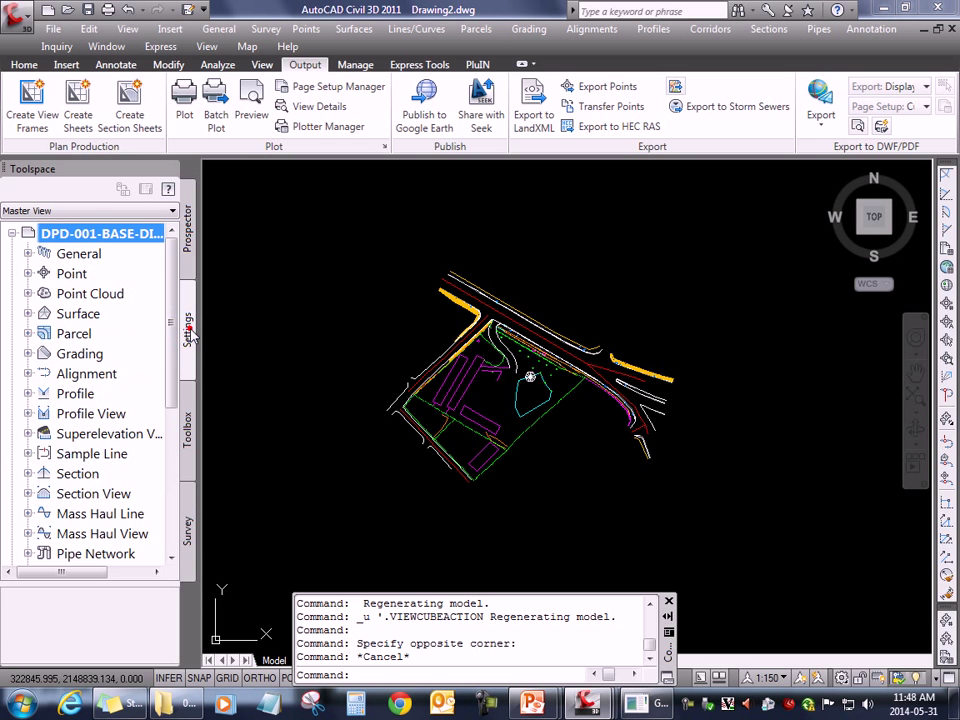
left_click(28, 313)
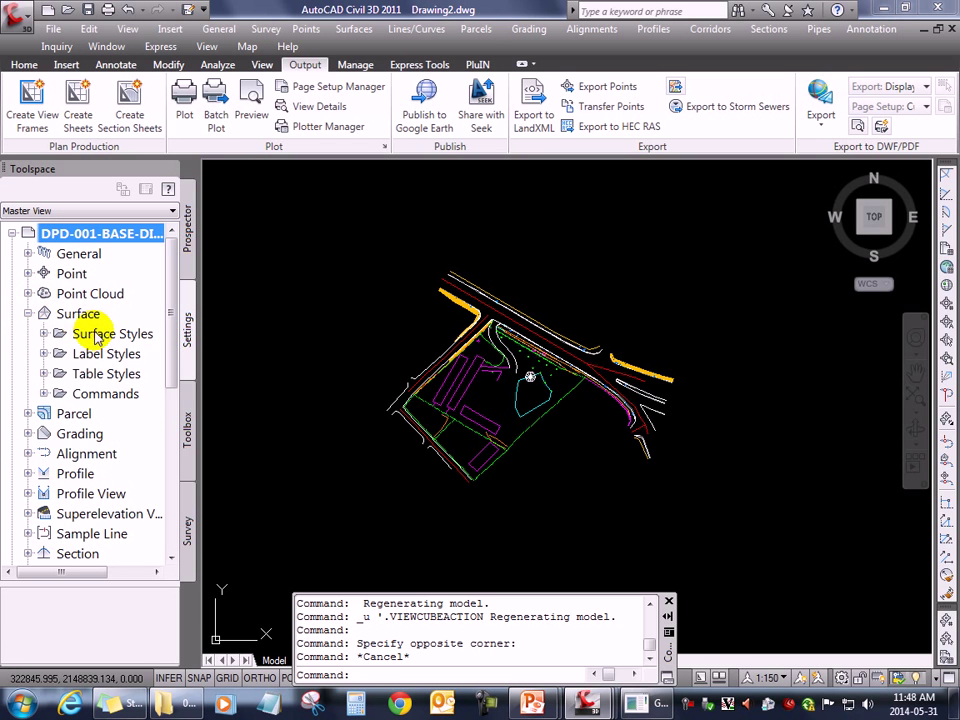
double_click(95, 331)
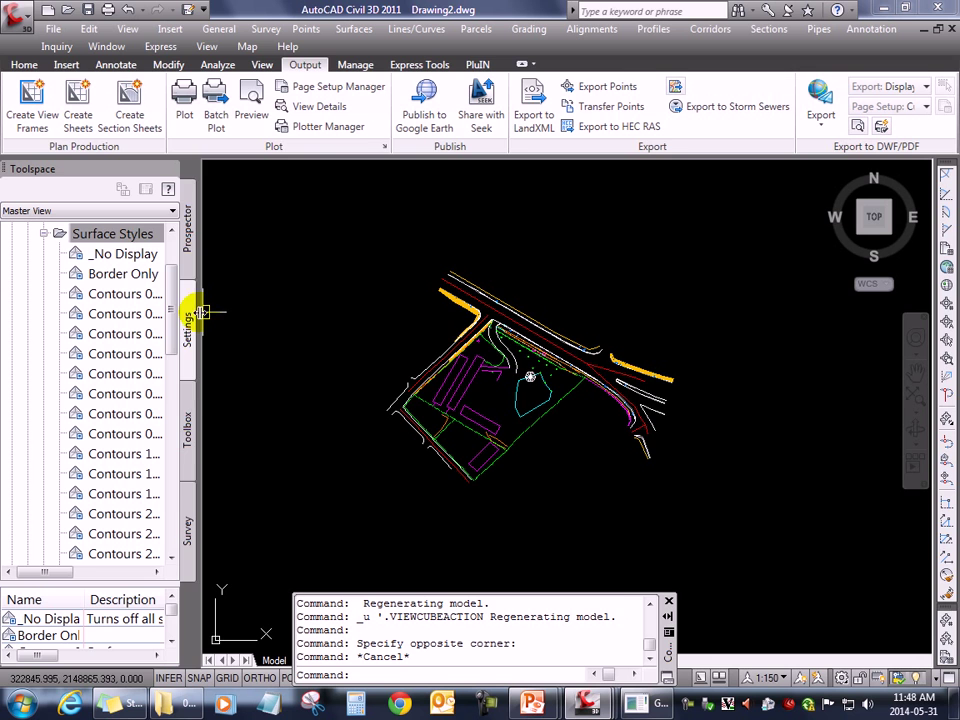
left_click_drag(202, 312, 405, 312)
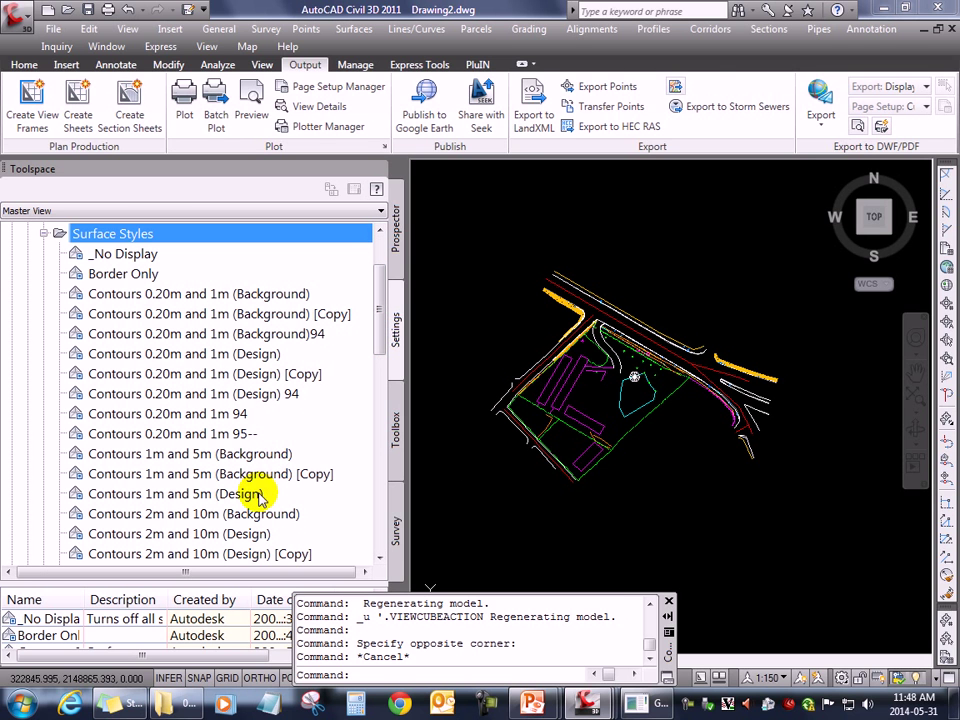
left_click(44, 234)
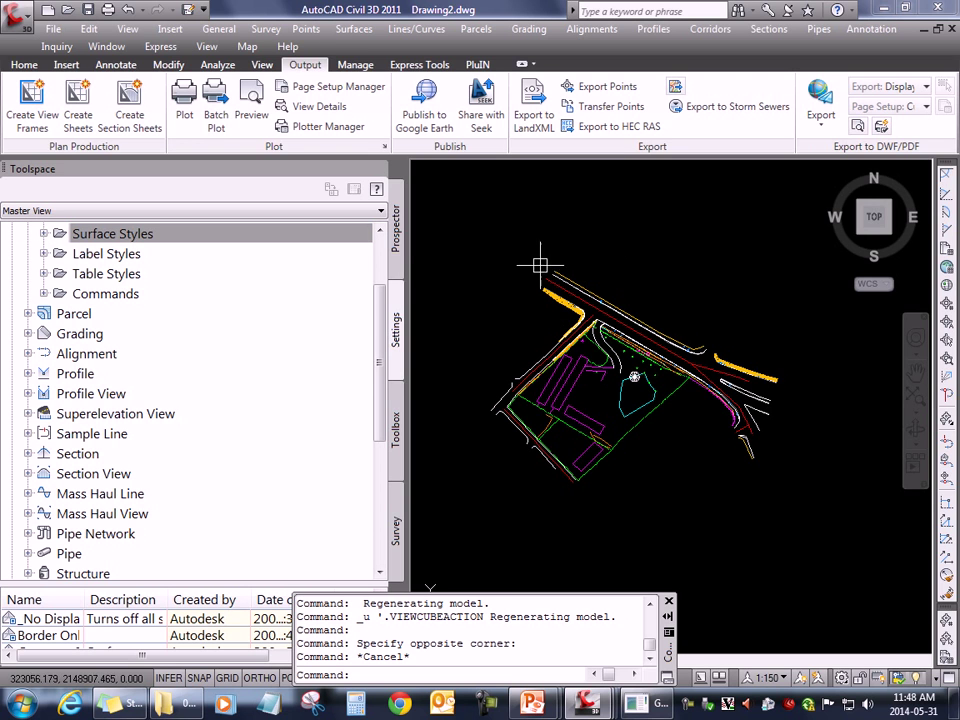
left_click_drag(405, 270, 256, 287)
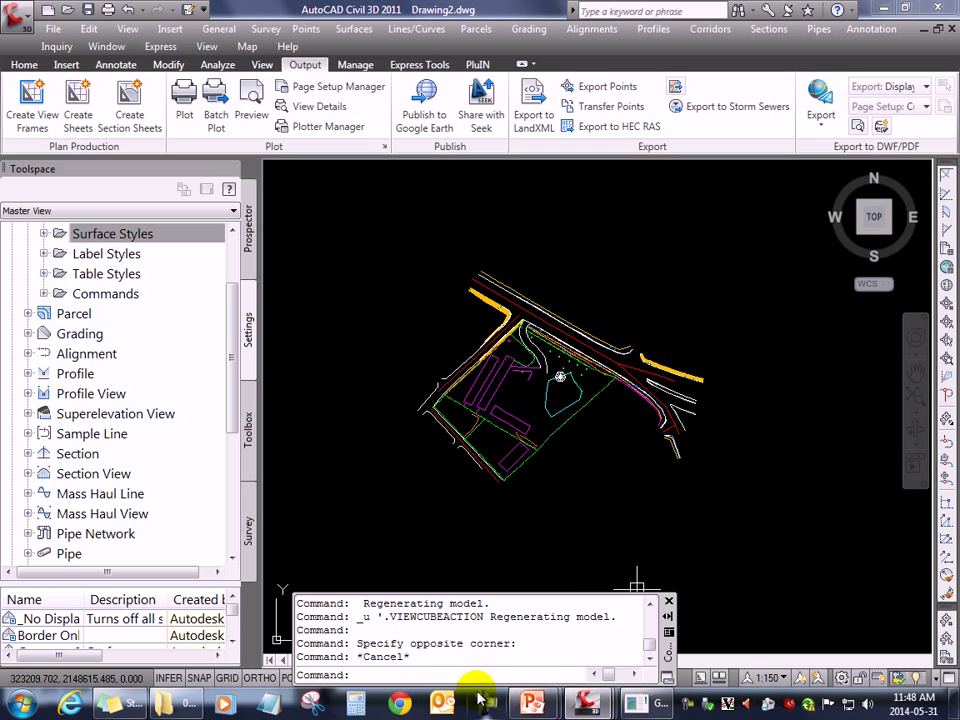
- Launch AutoCAD Civil 3D 2015 from the taskbar and let it load
left_click(686, 705)
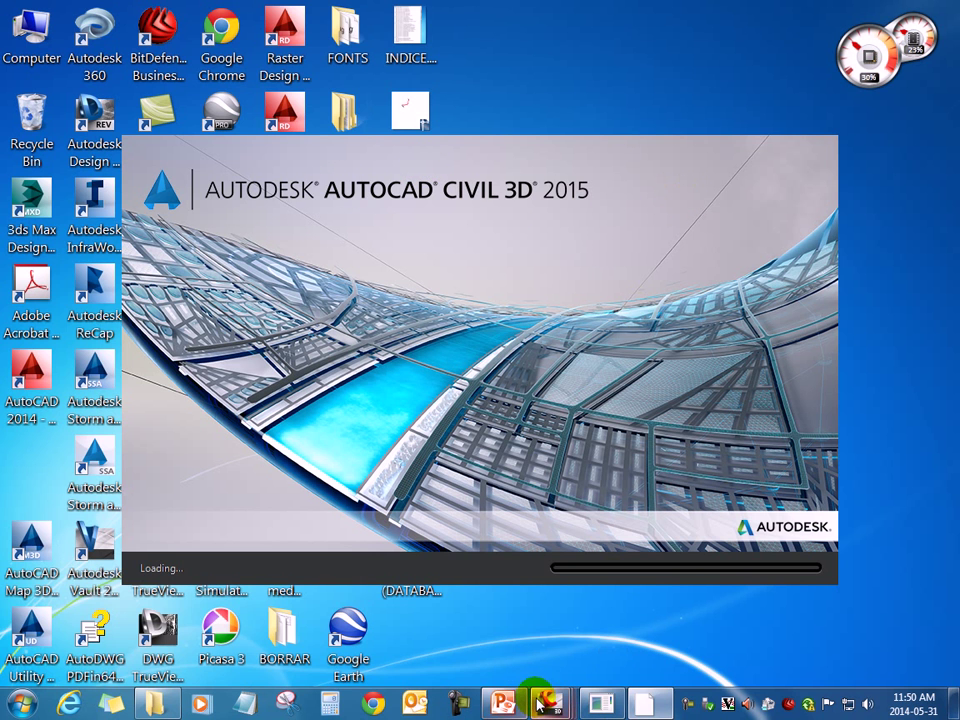
left_click(690, 707)
left_click(778, 600)
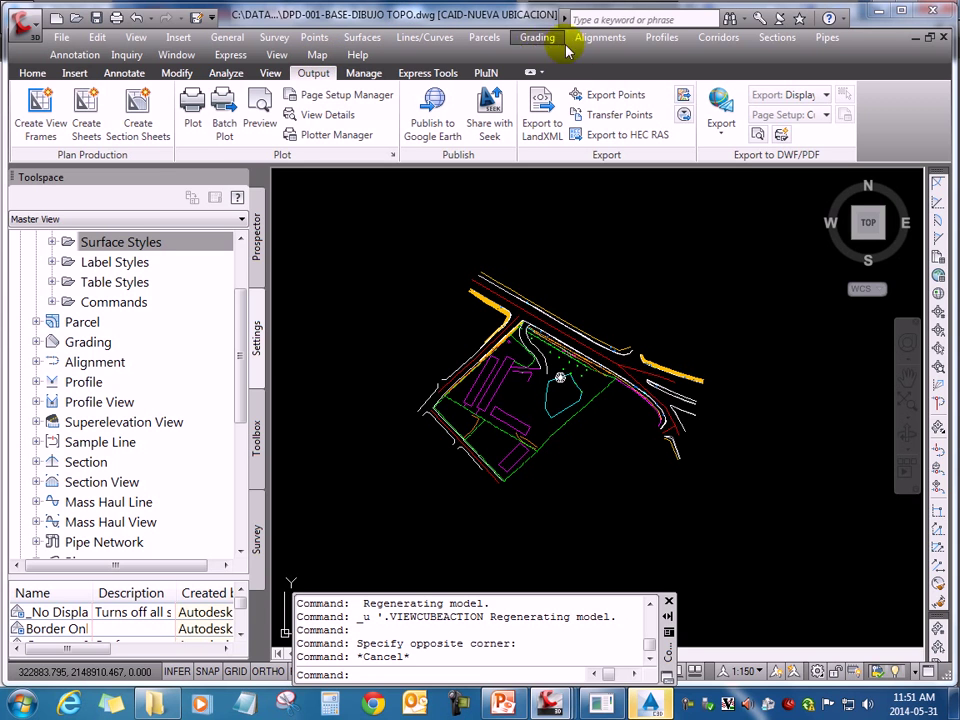
left_click(178, 55)
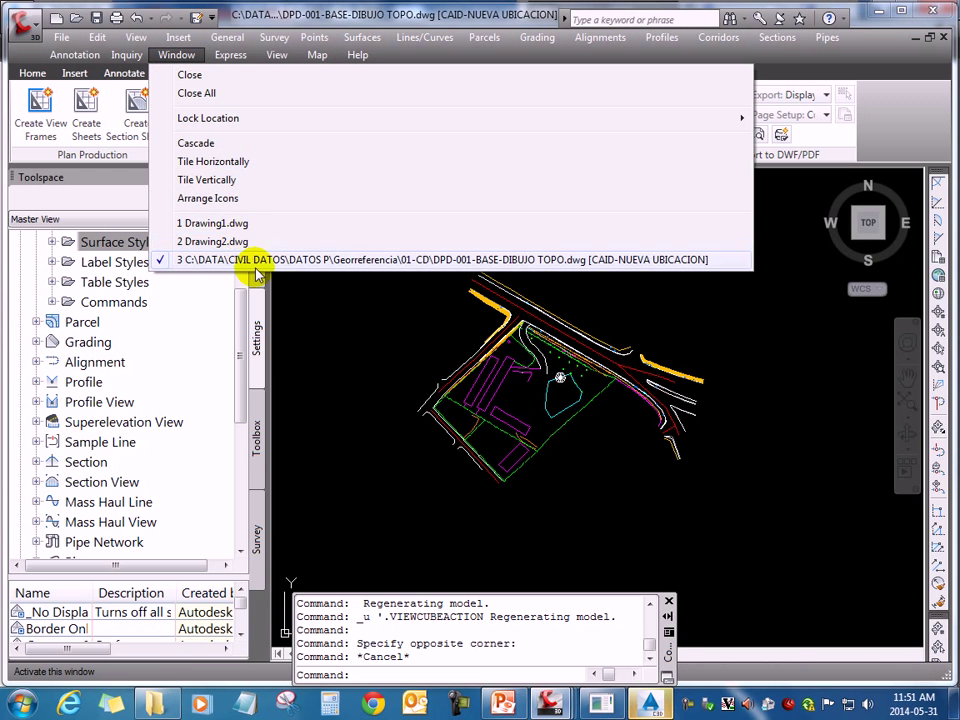
left_click(408, 339)
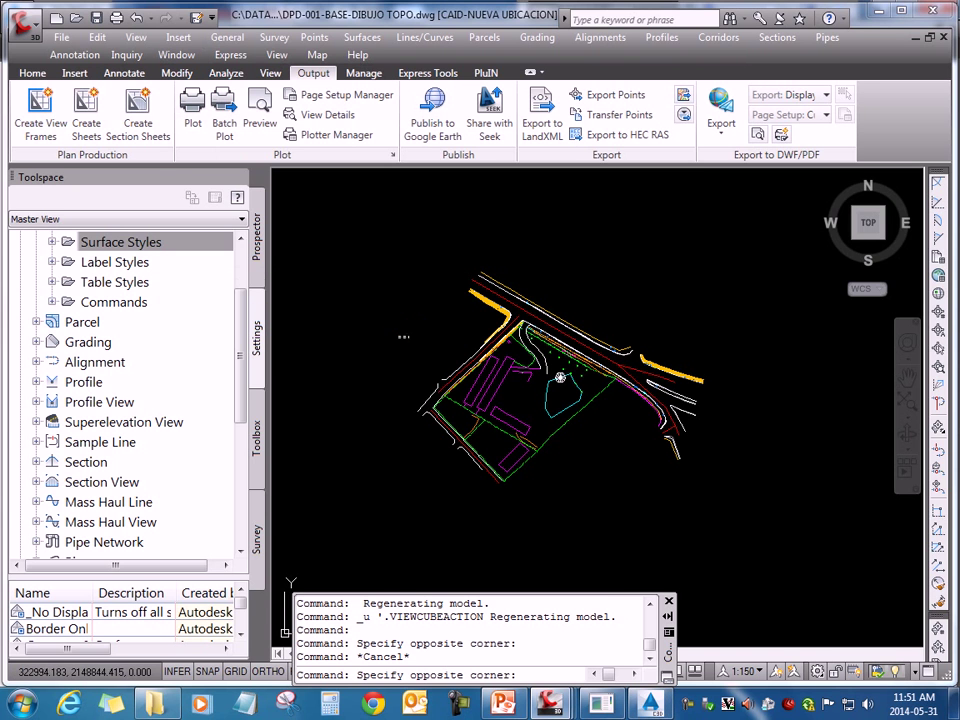
left_click(390, 337)
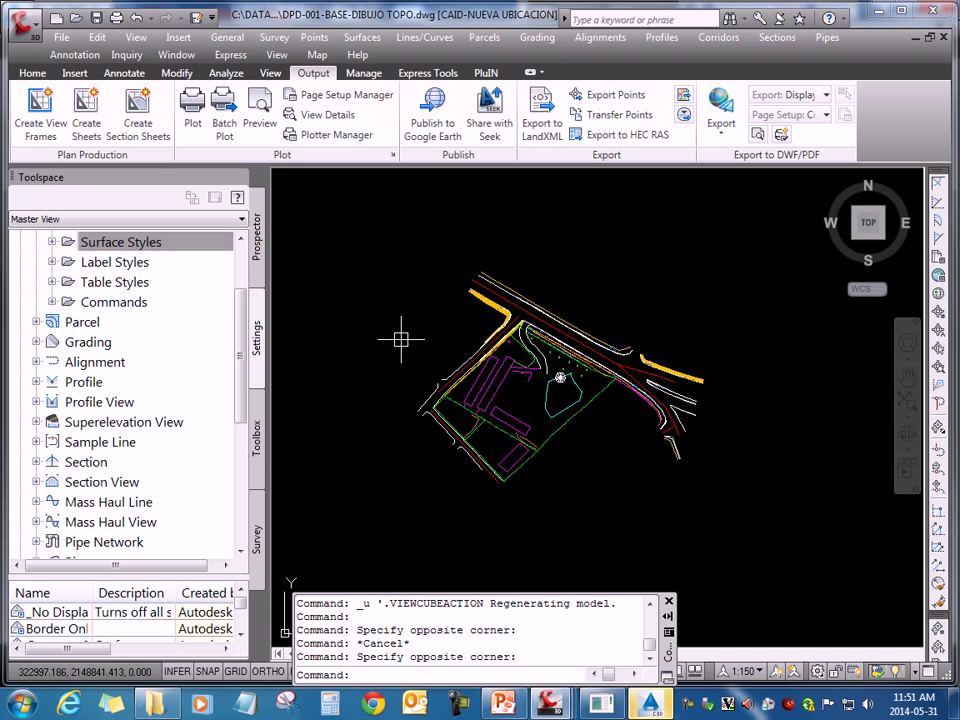
- Keep the Master View and collapse the DPD-001 drawing's settings tree
left_click(175, 245)
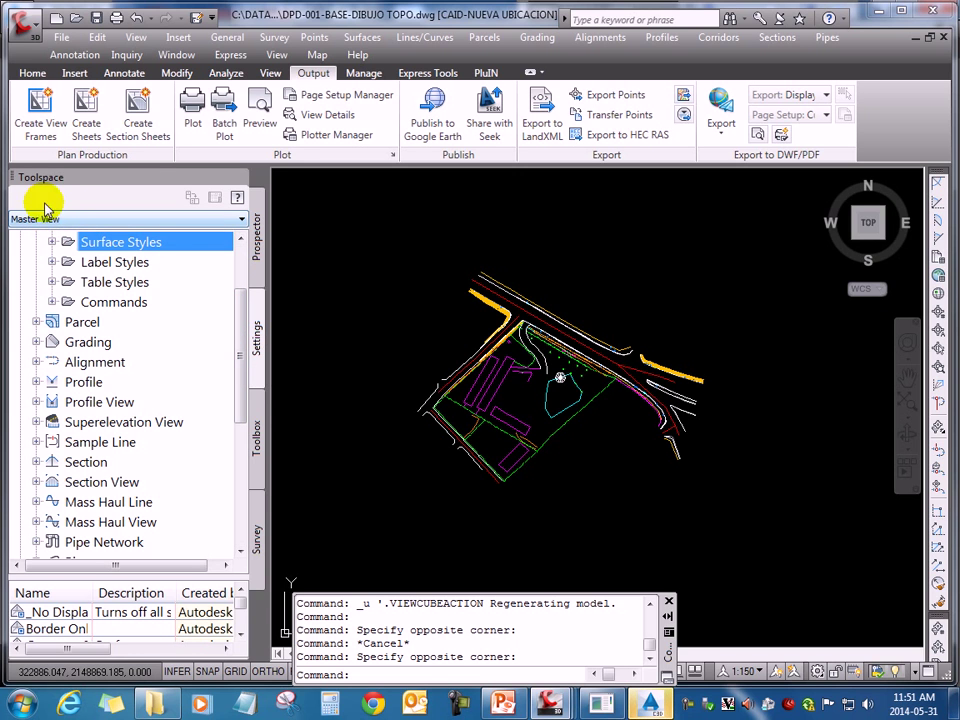
left_click(40, 220)
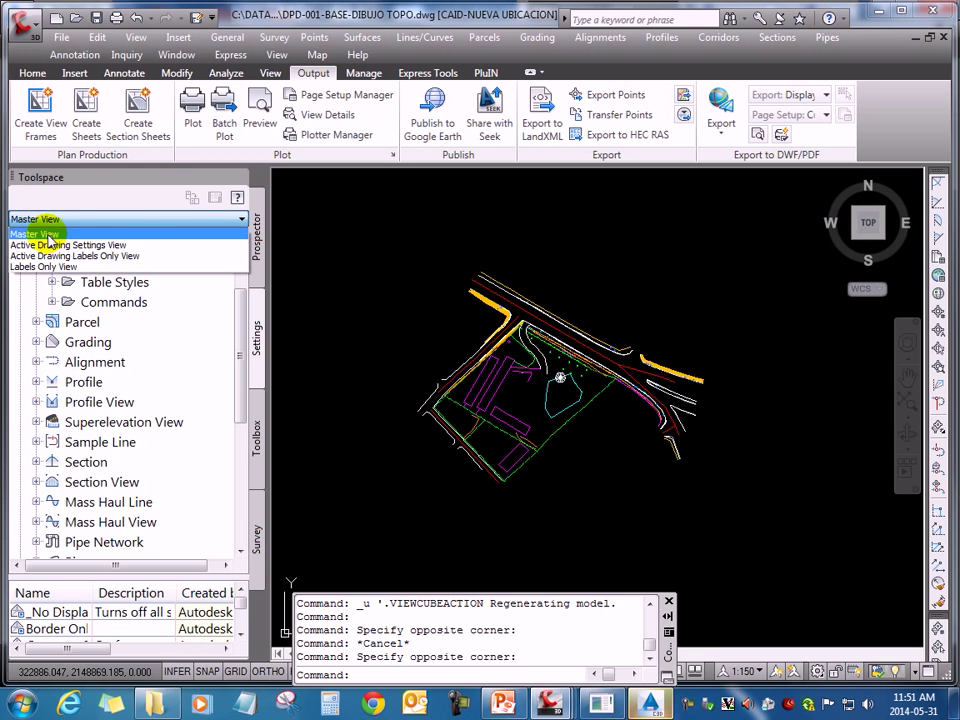
left_click(48, 236)
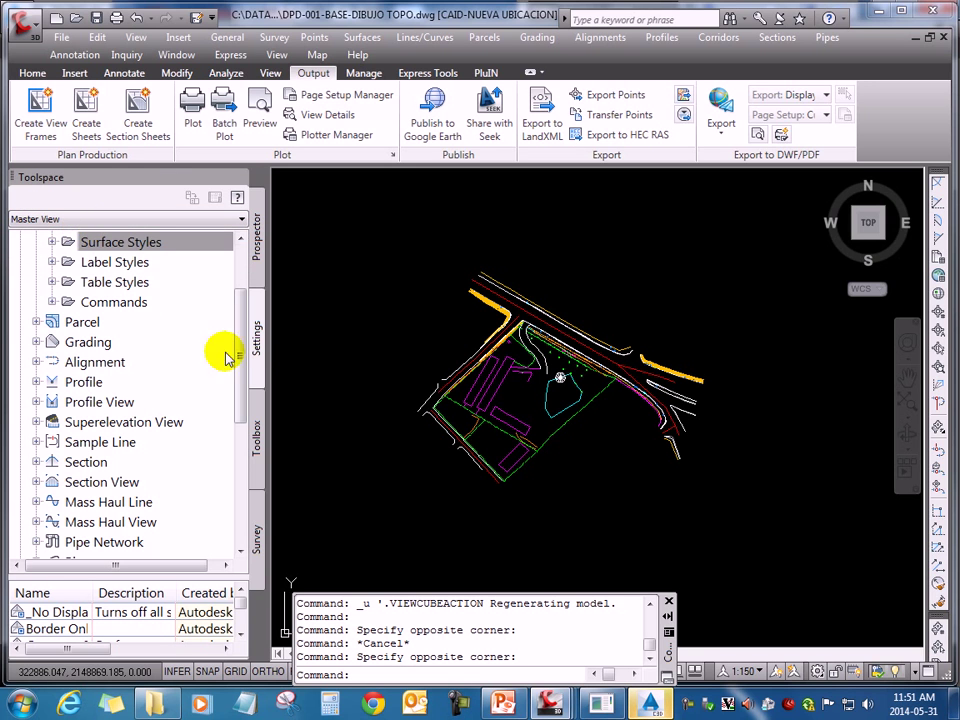
scroll(243, 358, "up", 2)
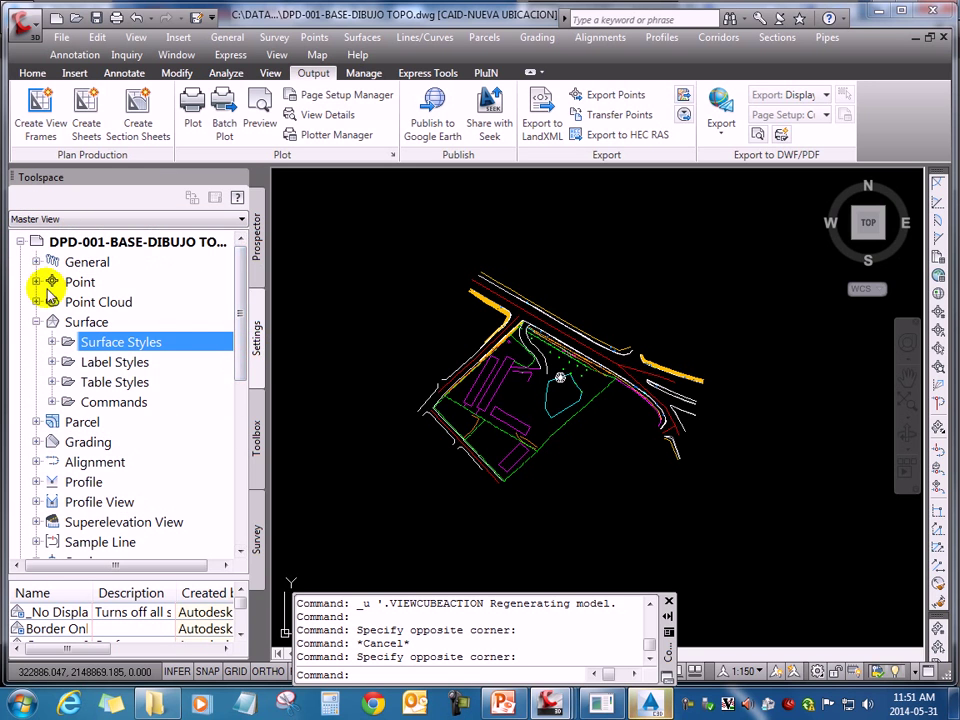
left_click(35, 322)
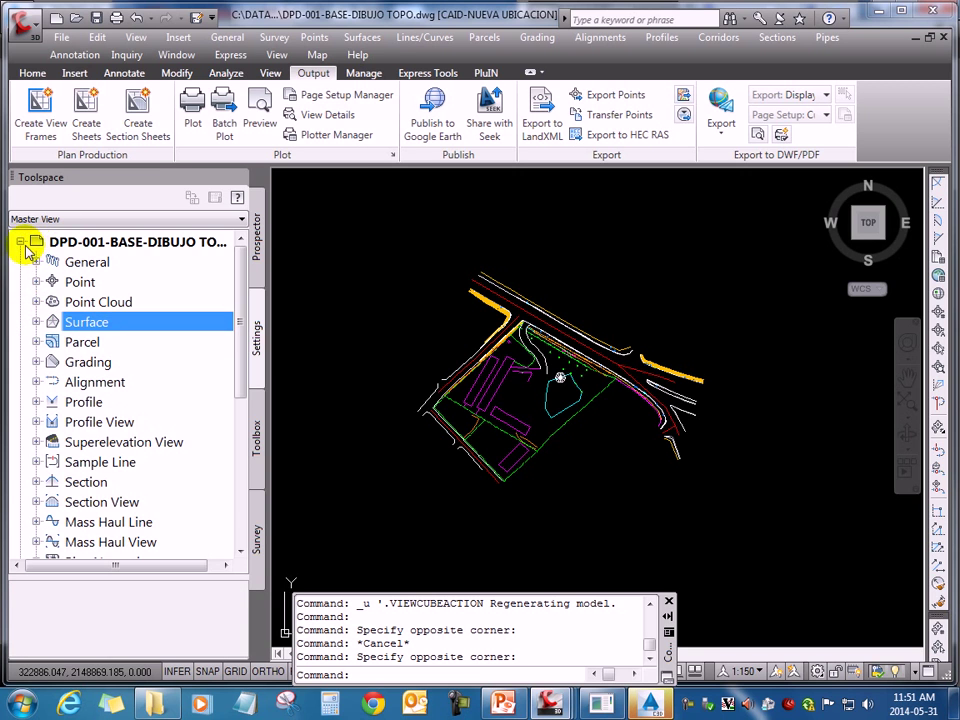
left_click(20, 241)
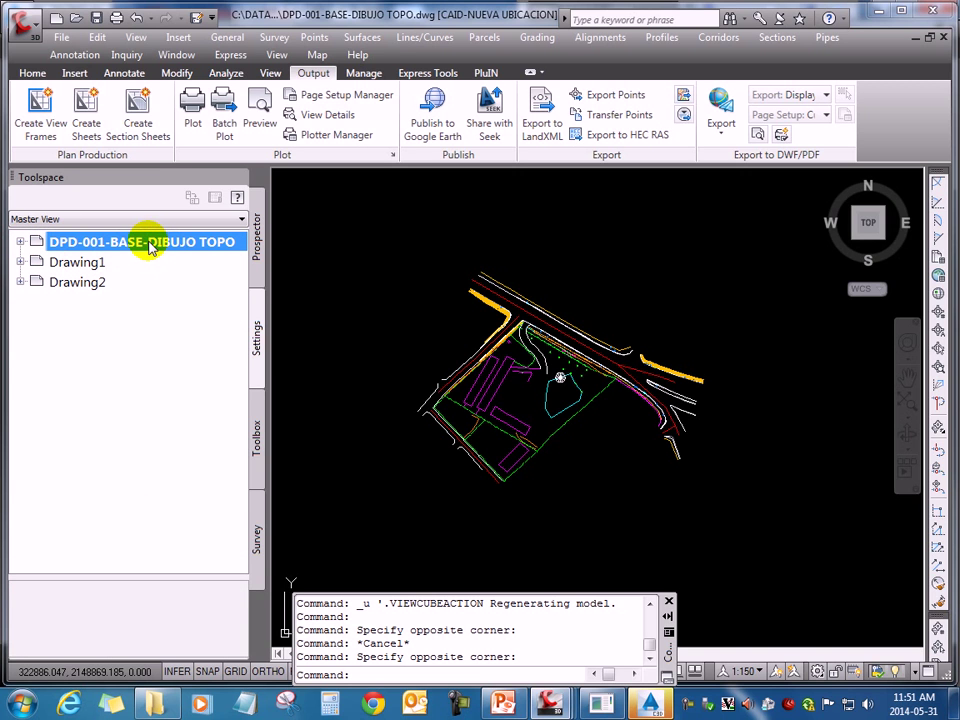
- Expand Drawing1's Surface Styles and select the first Contours style
left_click(20, 261)
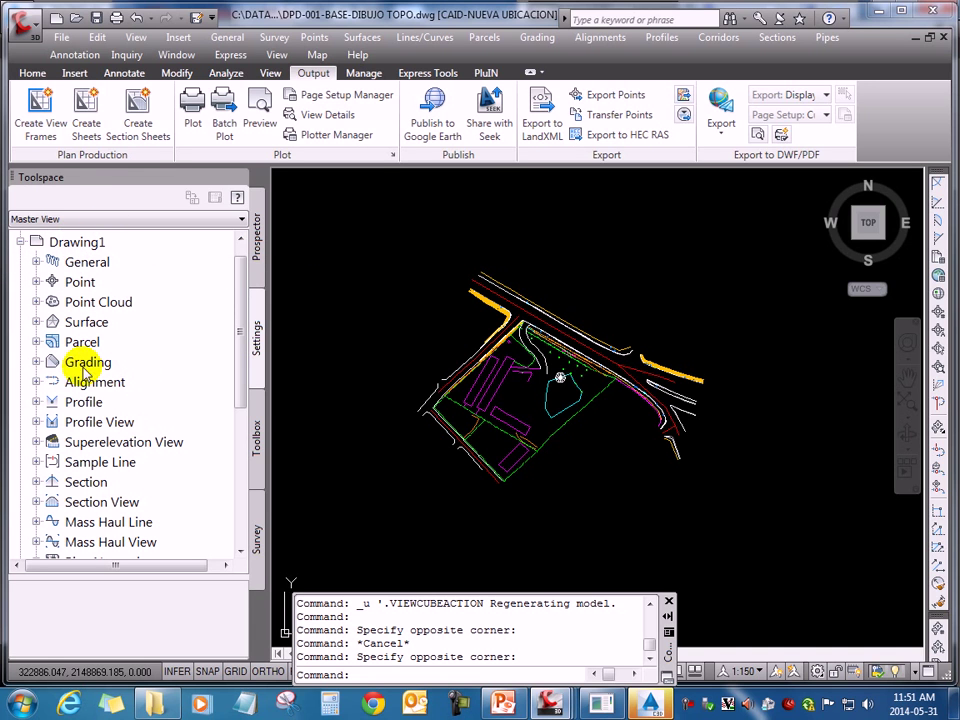
left_click(36, 302)
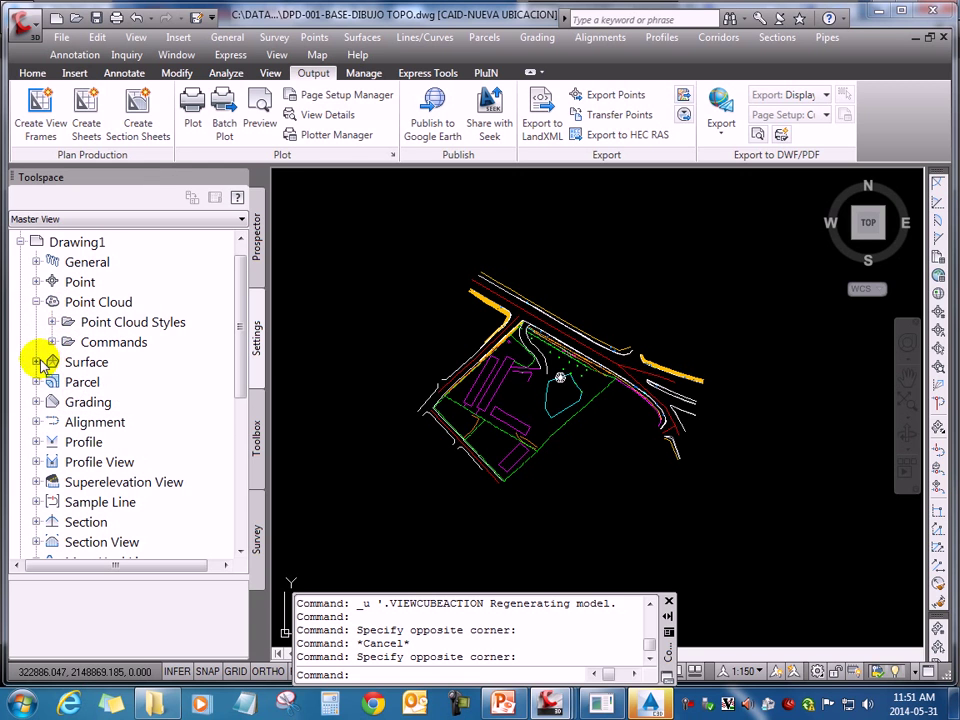
left_click(52, 322)
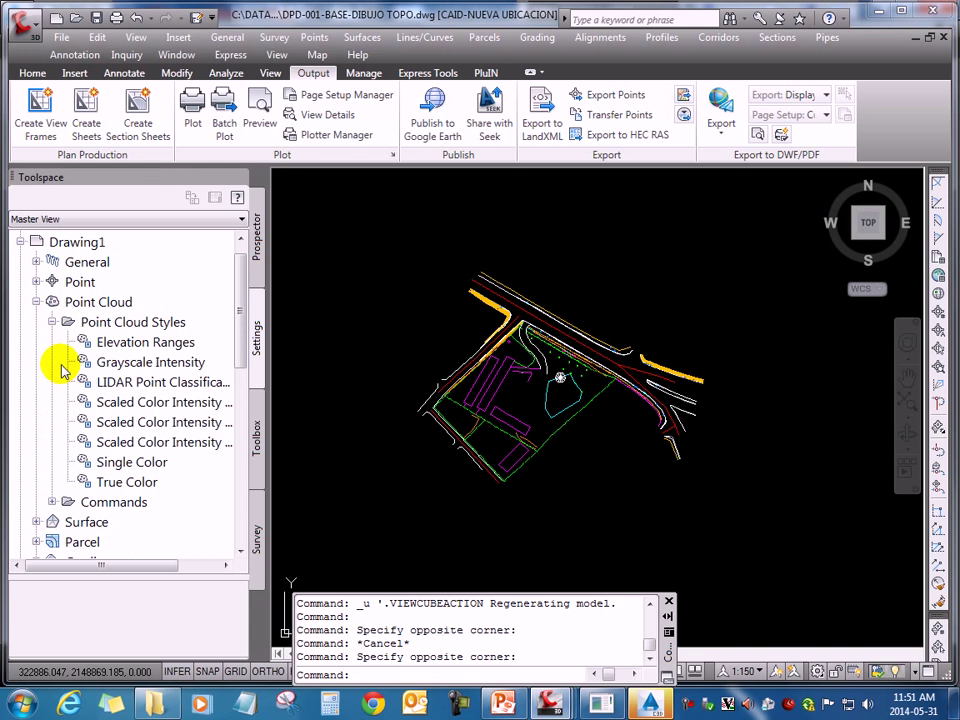
left_click(52, 322)
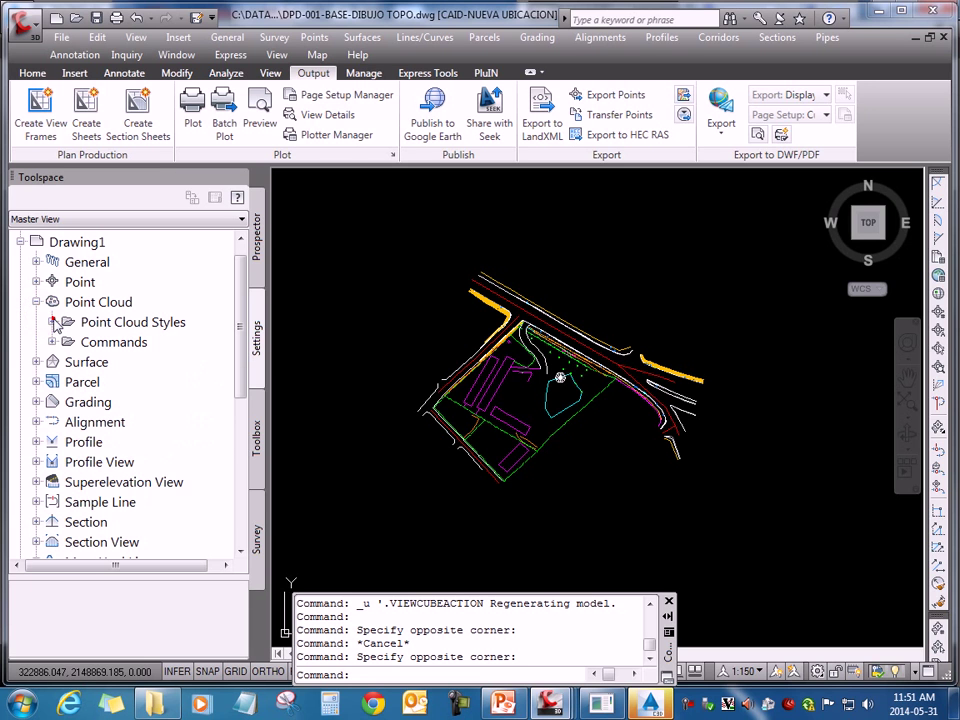
left_click(36, 362)
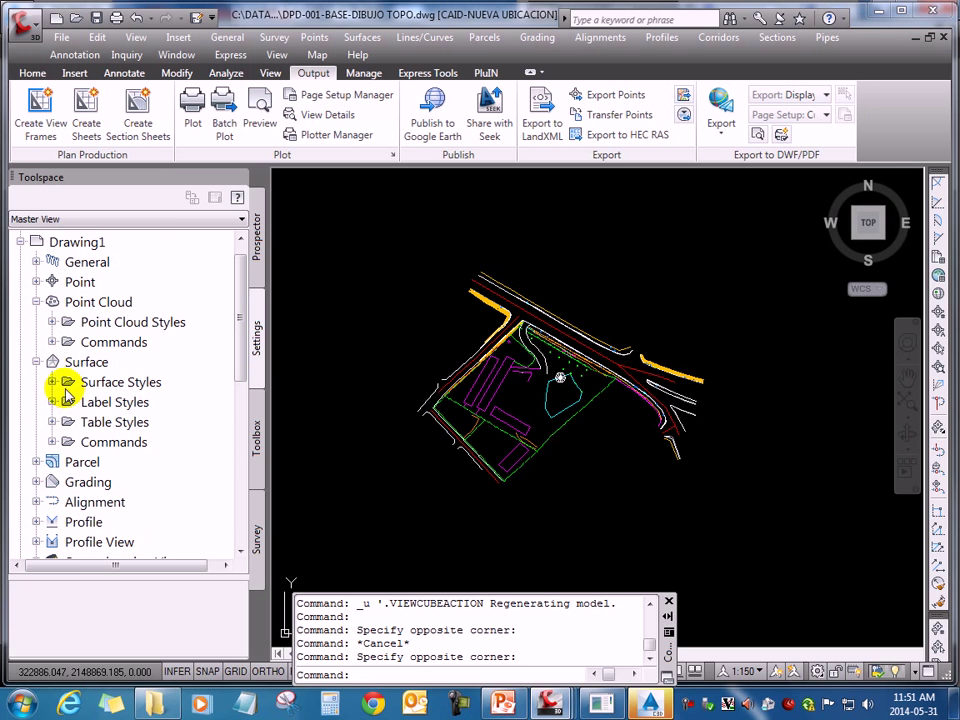
left_click(52, 382)
left_click(145, 323)
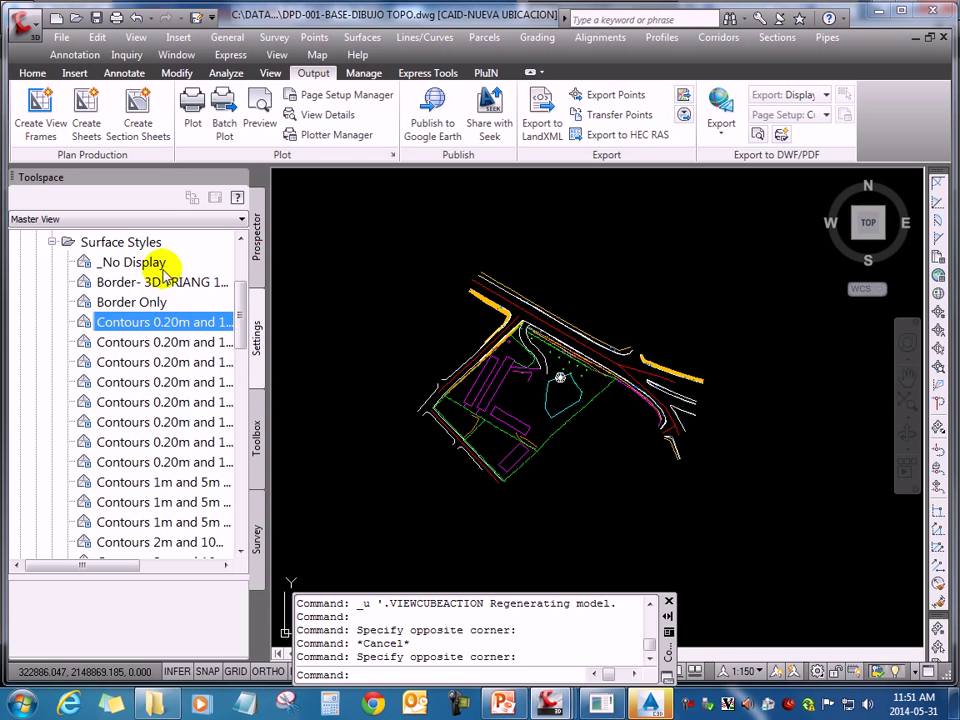
scroll(154, 306, "up", 1)
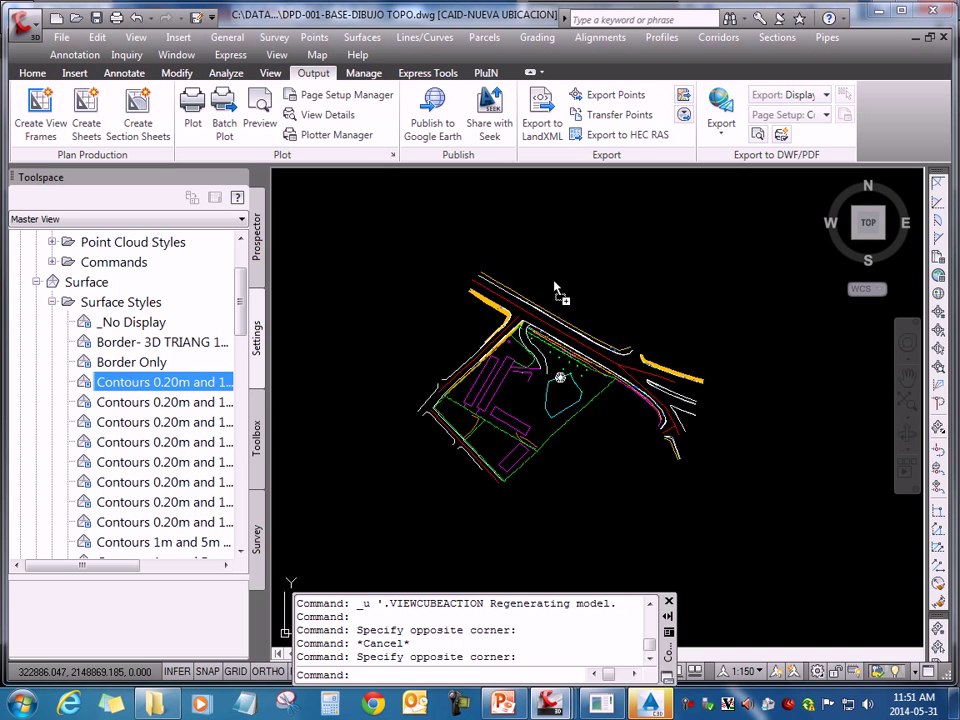
- Copy the Contours 0.20m and 1m (Background) style into the topo drawing, overwriting the existing one
left_click_drag(556, 289, 557, 287)
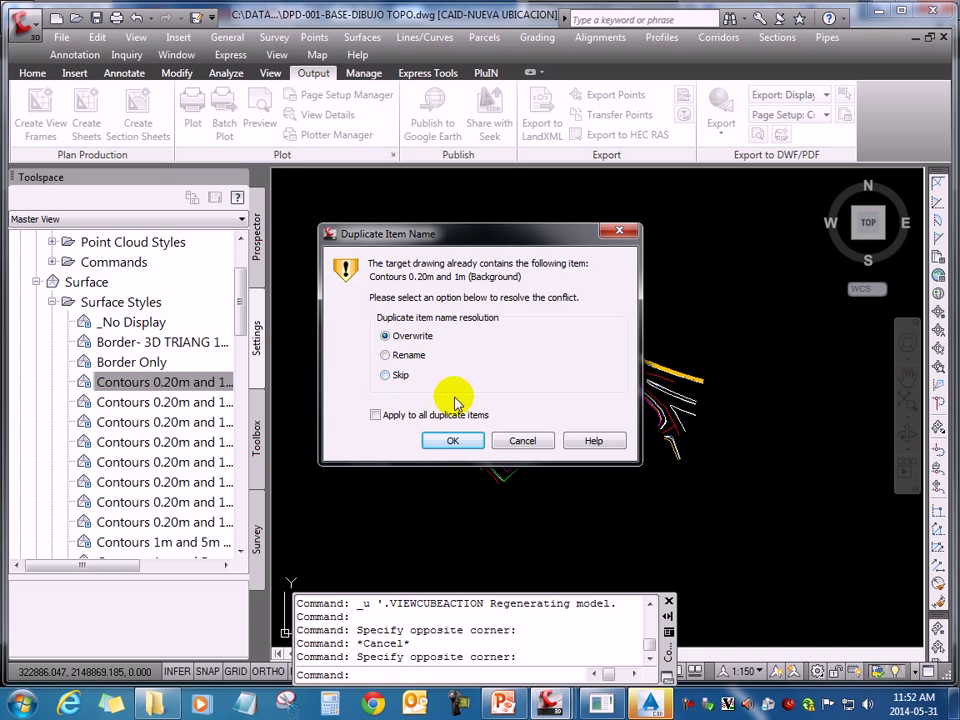
left_click(453, 441)
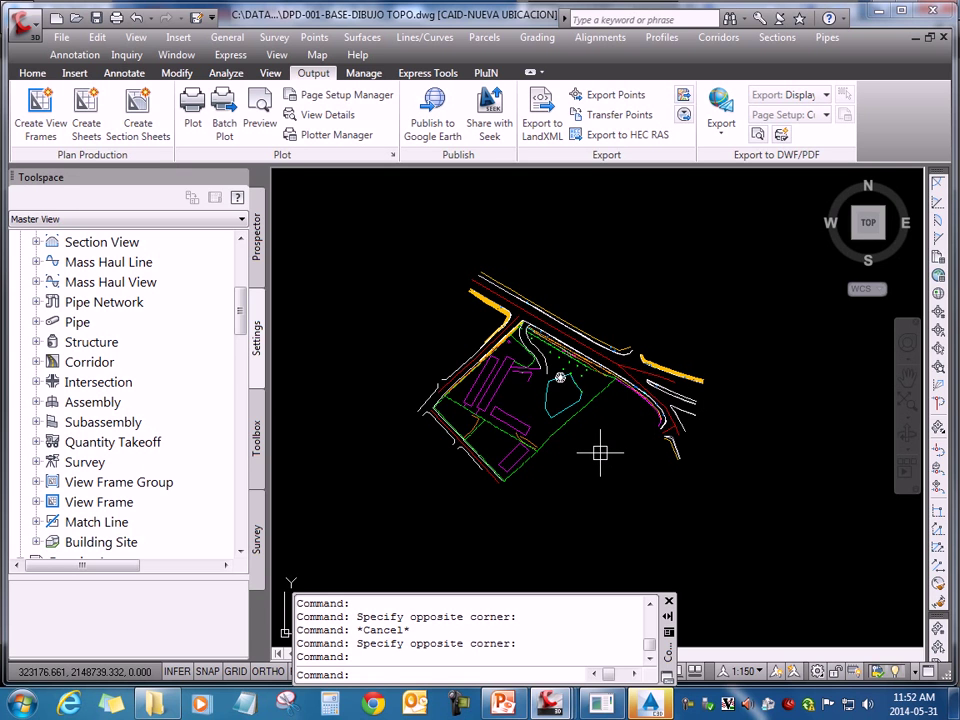
- Switch to Civil 3D 2015 and start a new blank drawing, Drawing1
left_click(652, 708)
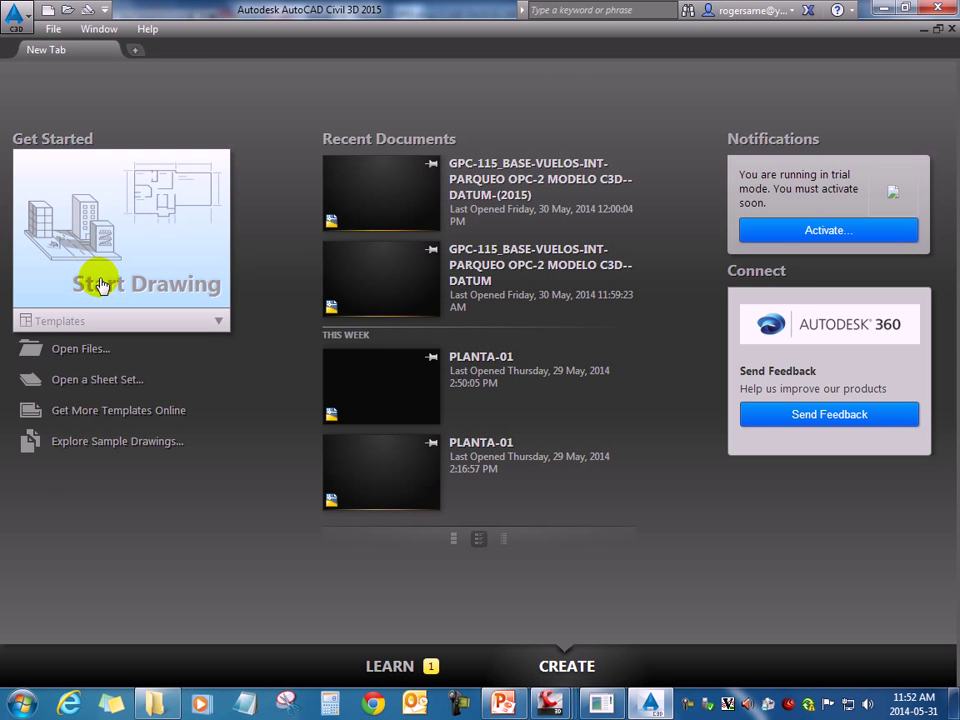
left_click(168, 234)
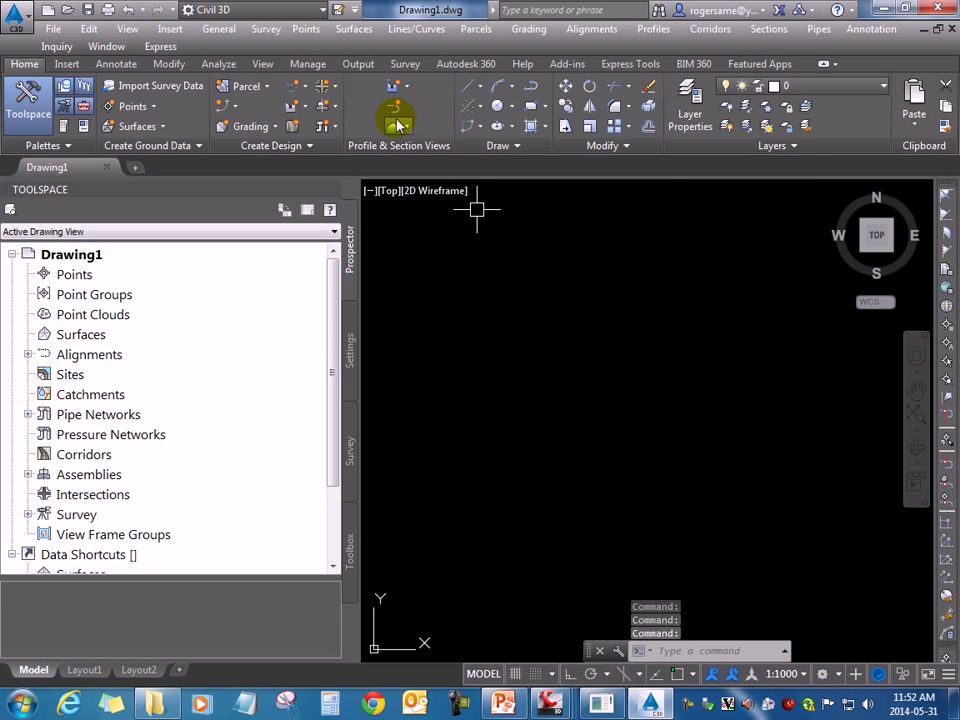
left_click(312, 65)
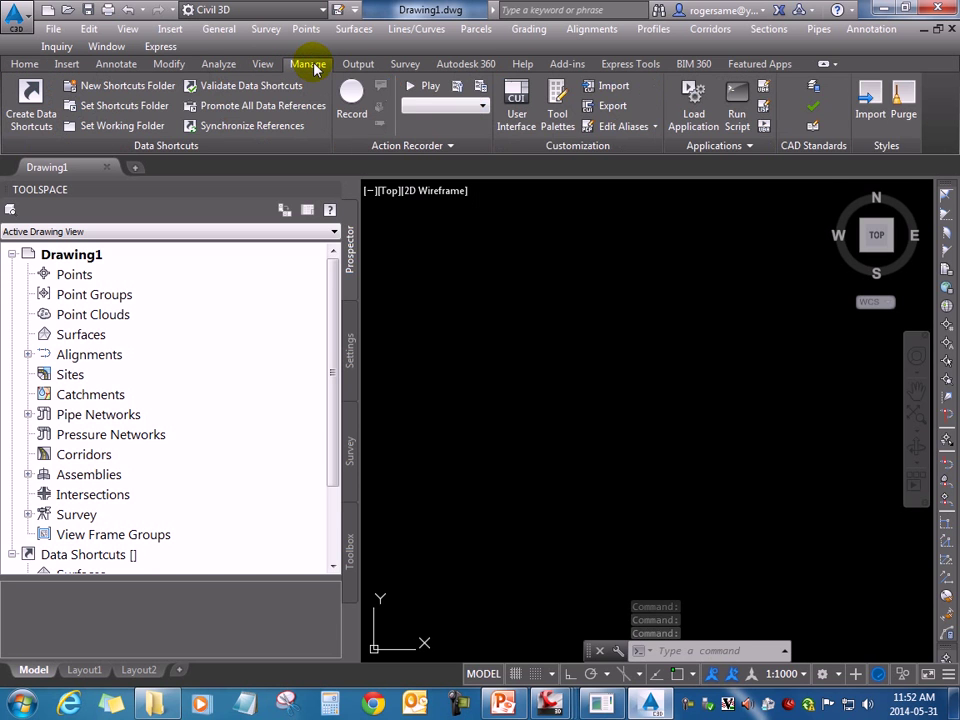
mouse_move(876, 235)
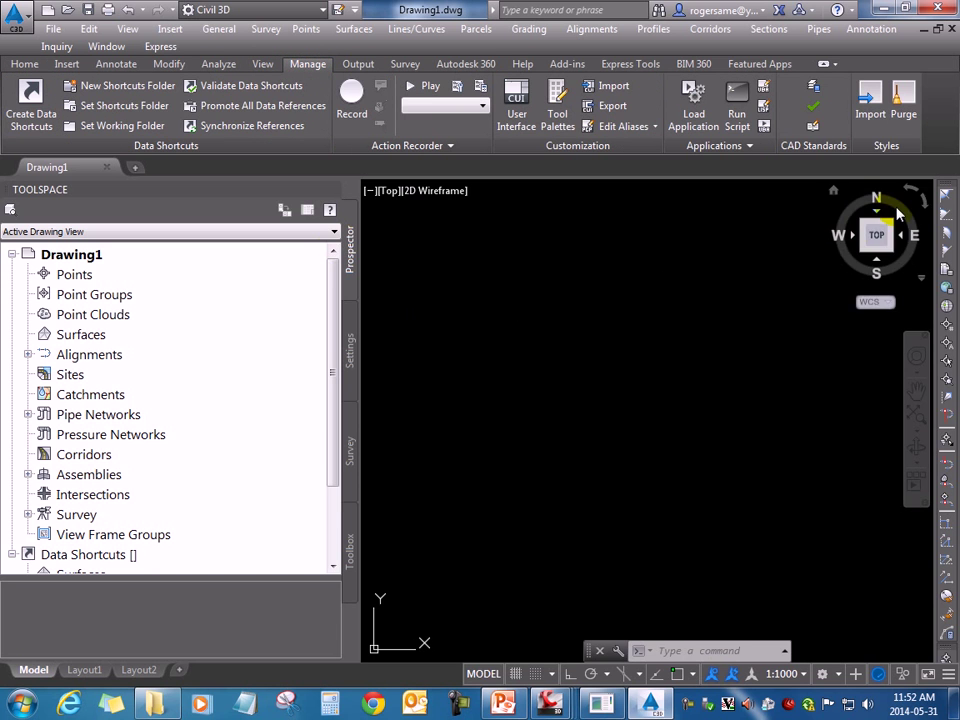
- Import styles from C3D Survey 2013 - CTC.dwt in CIVIL DATOS > CI-3580-Data
left_click(873, 95)
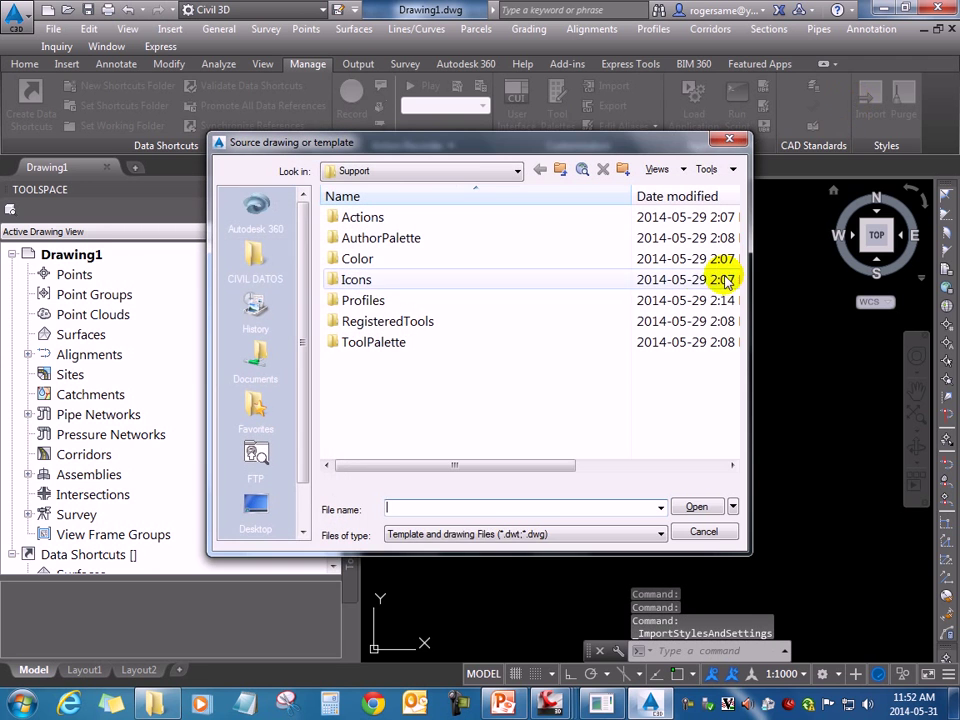
left_click(516, 534)
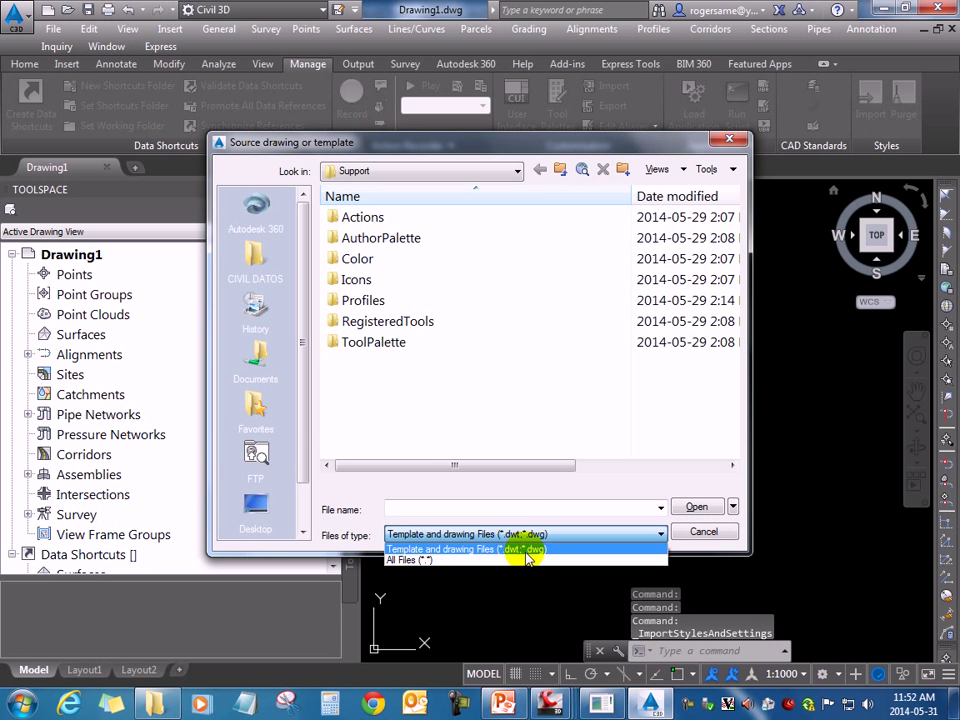
left_click(543, 546)
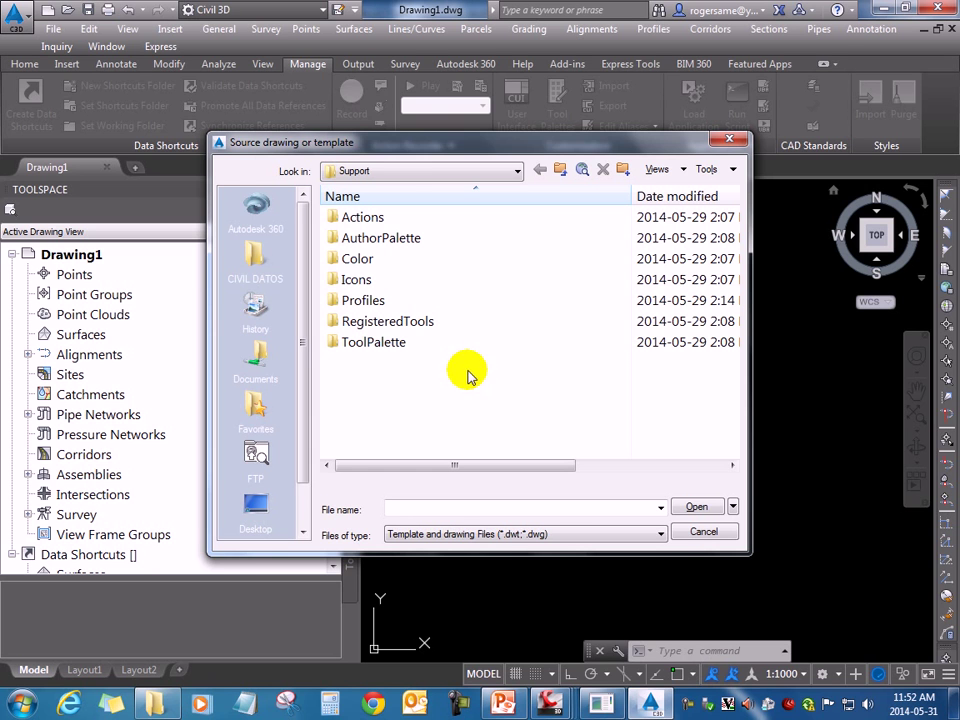
left_click_drag(478, 142, 491, 122)
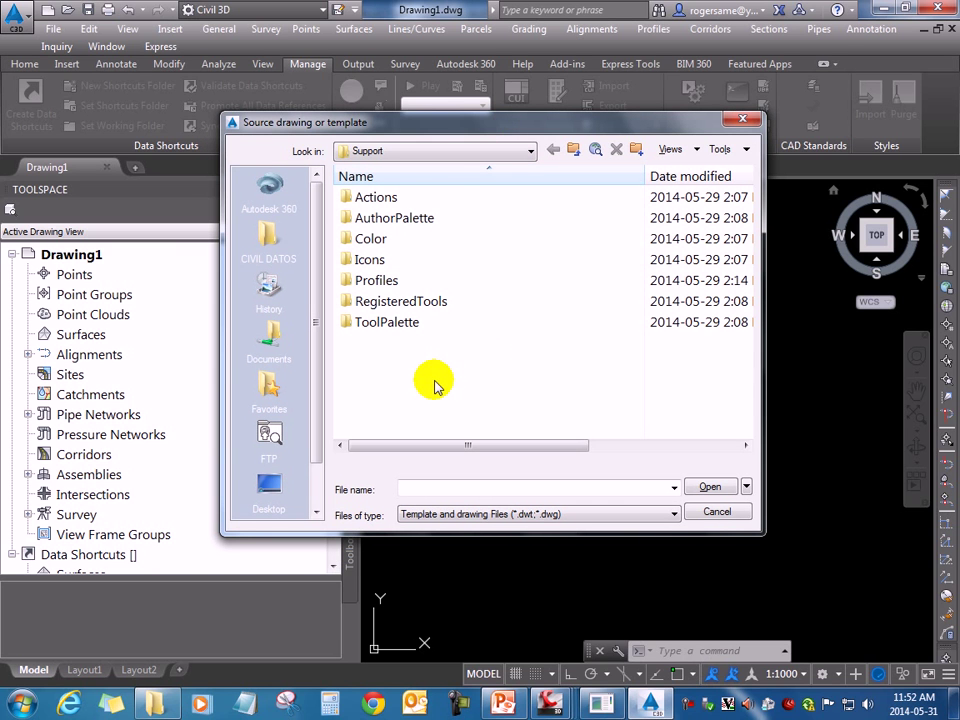
left_click(276, 242)
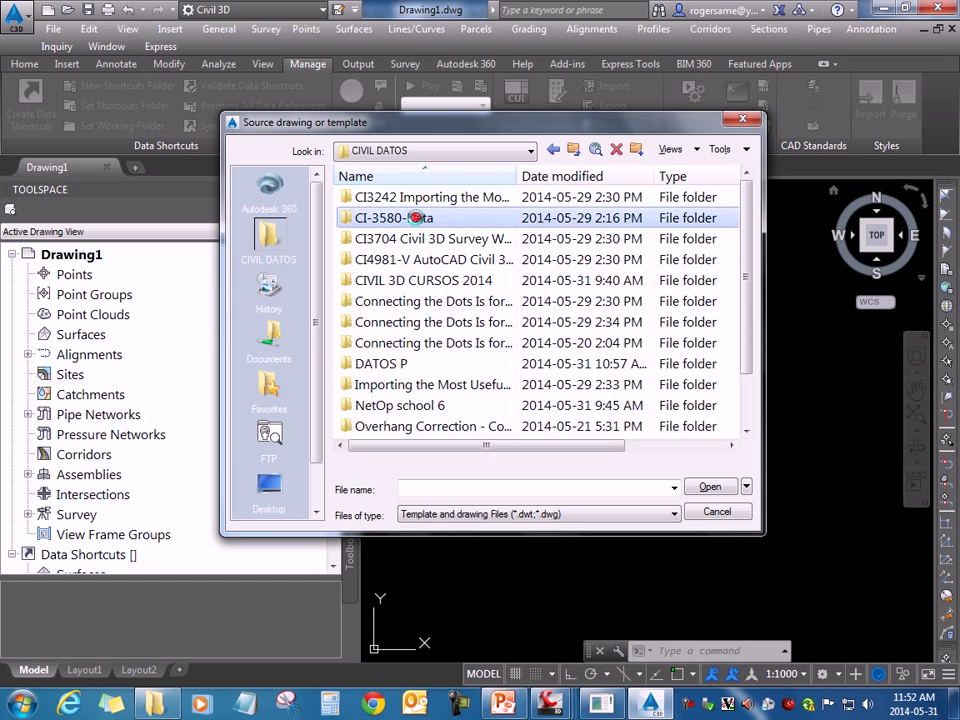
double_click(401, 216)
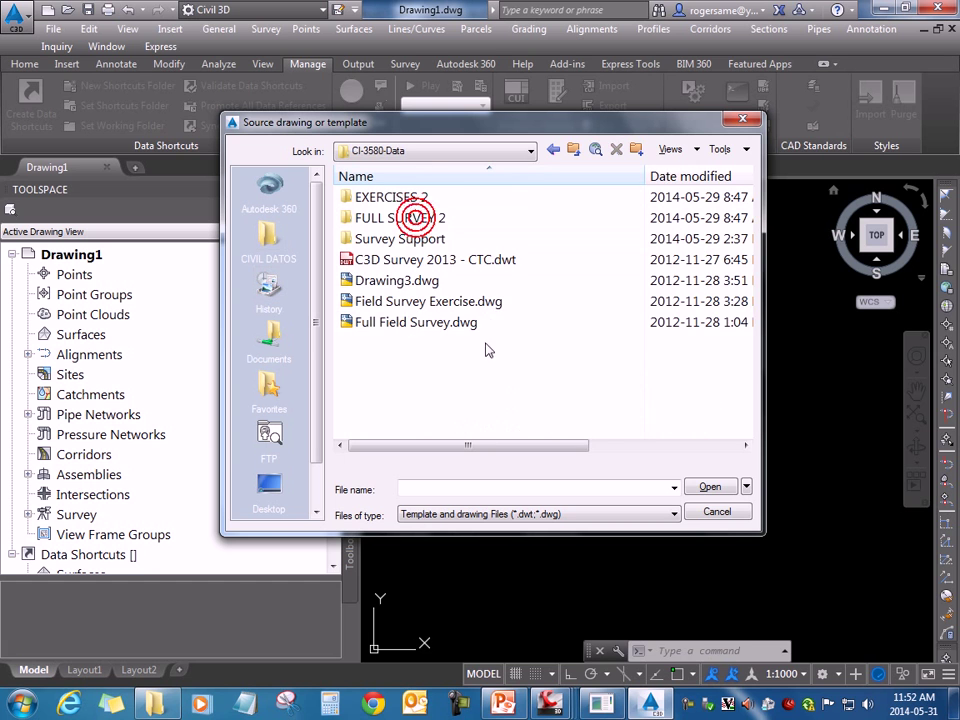
left_click(474, 260)
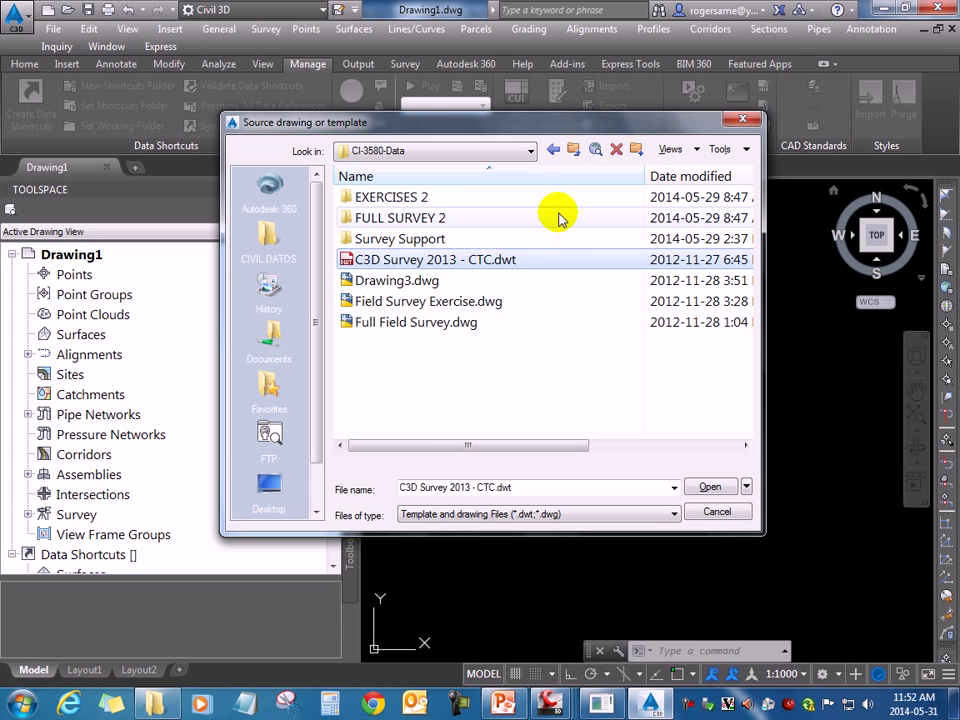
left_click(420, 281)
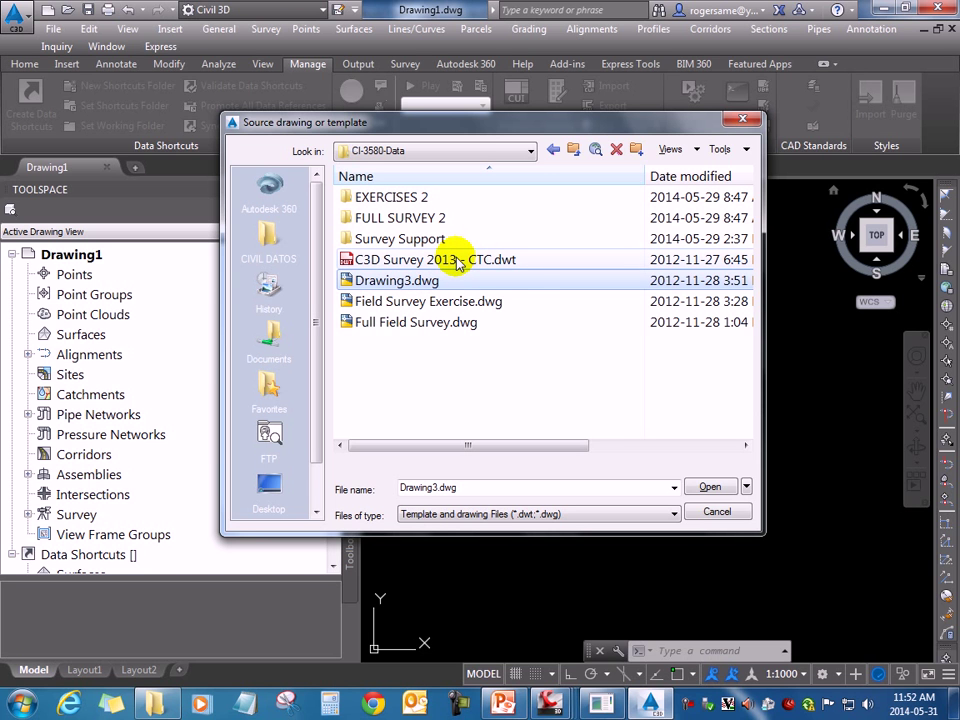
left_click(458, 262)
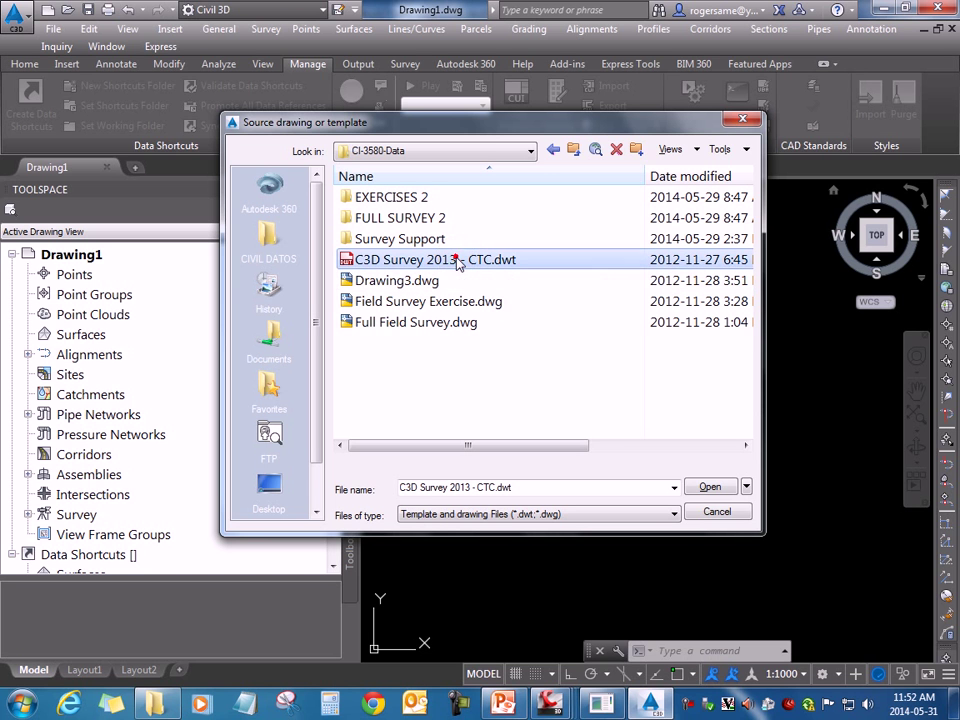
left_click(712, 489)
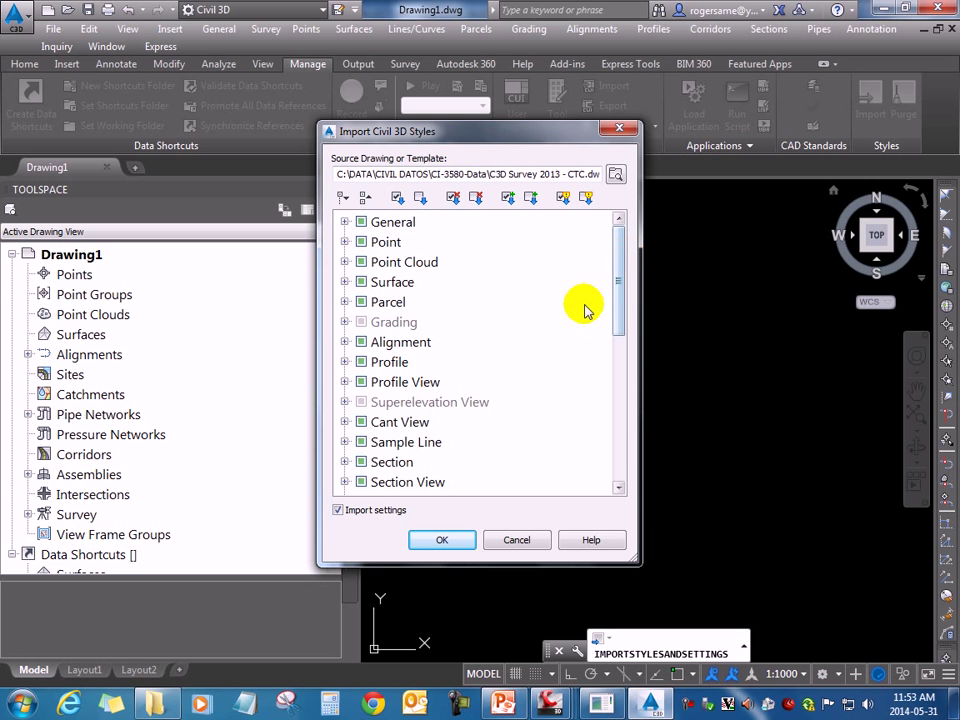
- Review the CTC surface styles to be added, uncheck deleted styles, and confirm the import
left_click(362, 241)
left_click(361, 242)
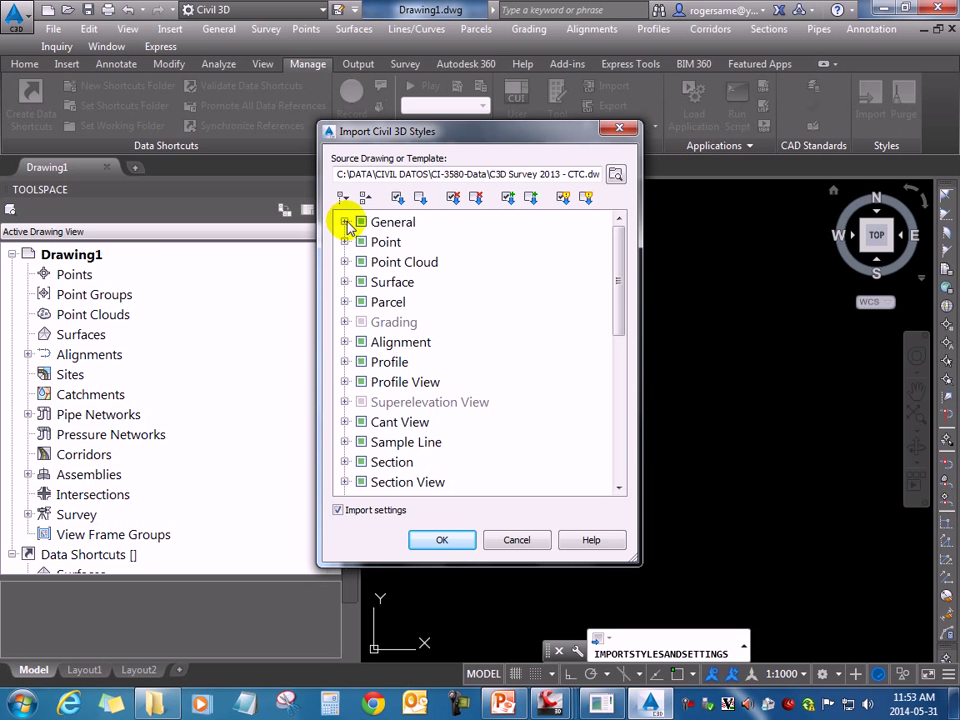
left_click(344, 281)
left_click(360, 302)
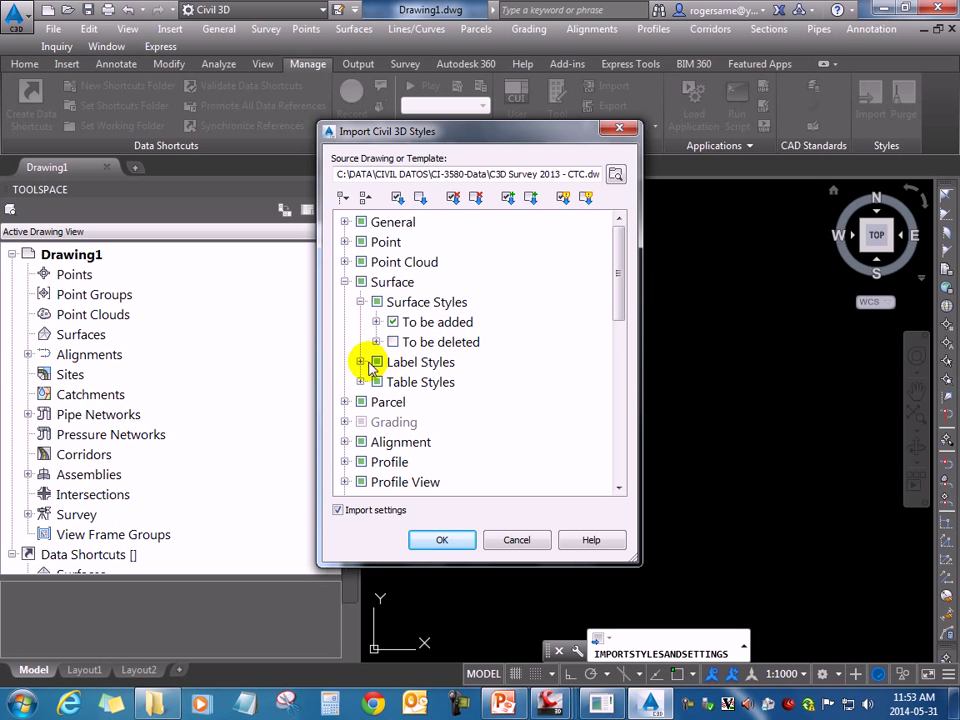
left_click(377, 321)
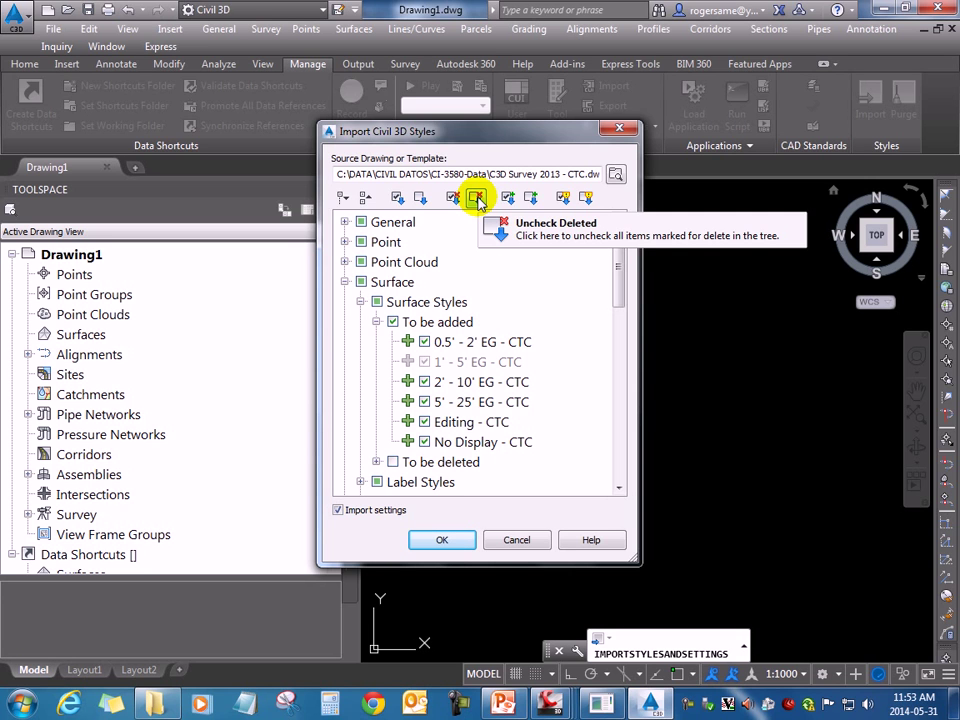
left_click(473, 199)
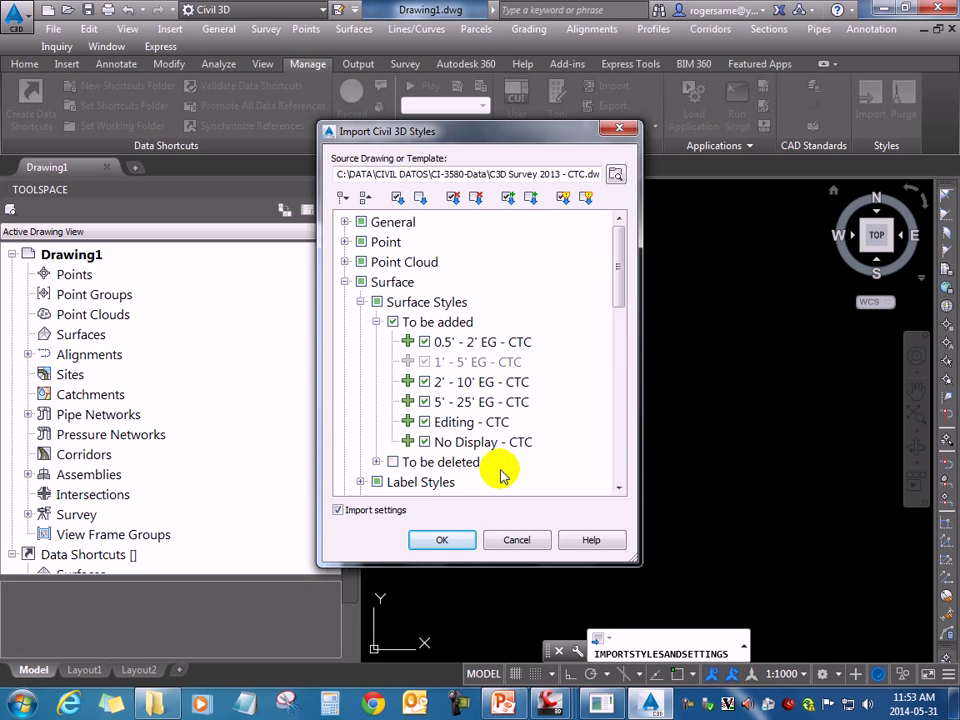
left_click(437, 541)
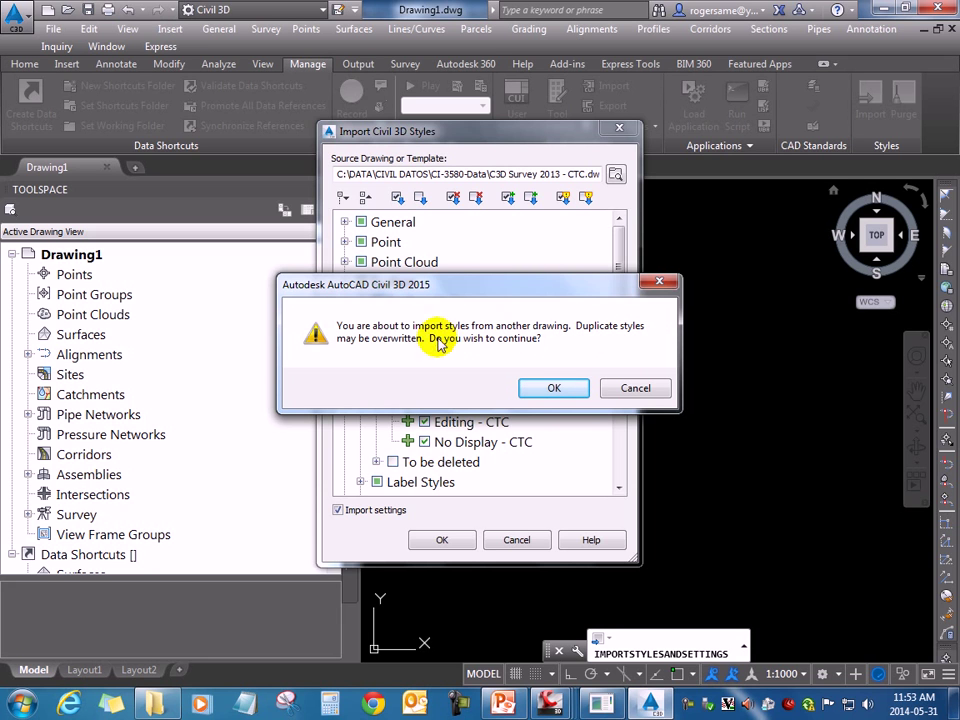
- Accept overwriting to import 169 styles and 1175 settings, then narrow the Toolspace panel
left_click(553, 388)
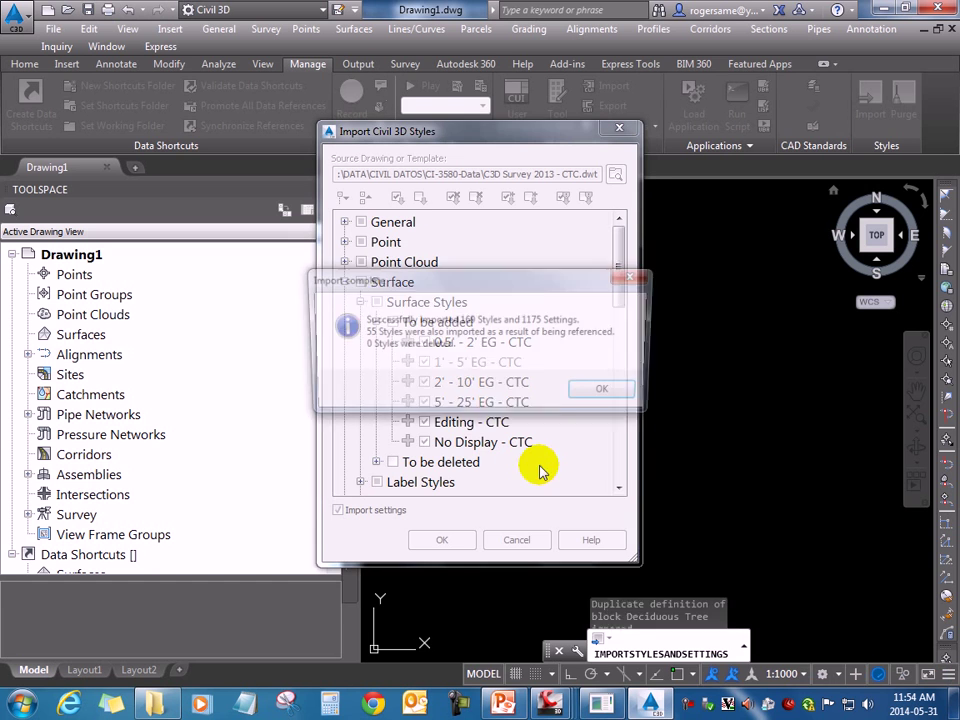
left_click(603, 390)
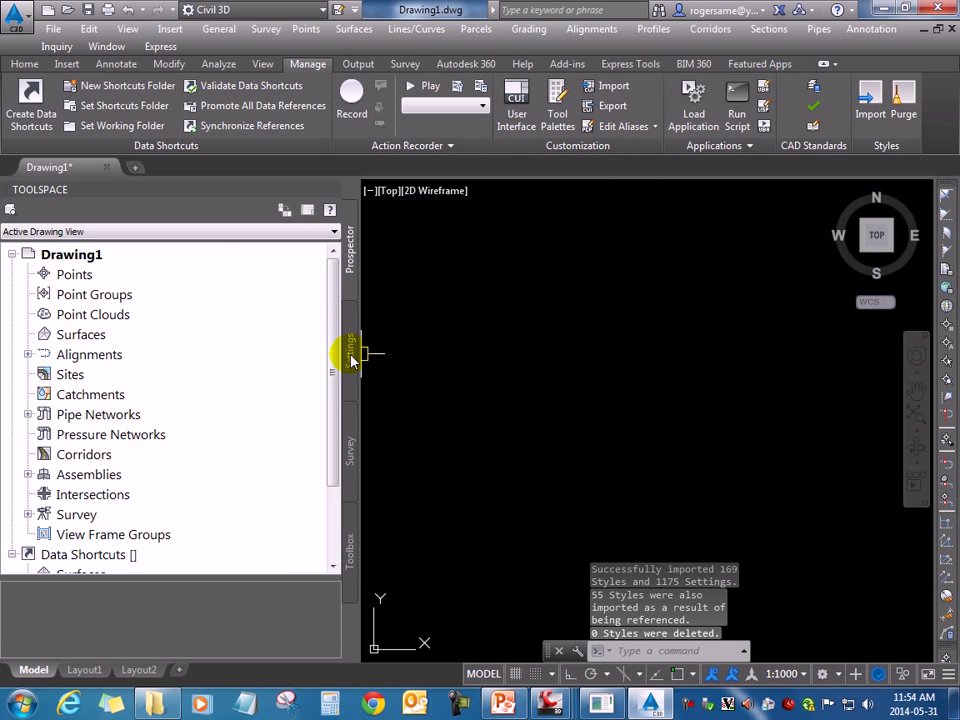
left_click_drag(361, 353, 222, 360)
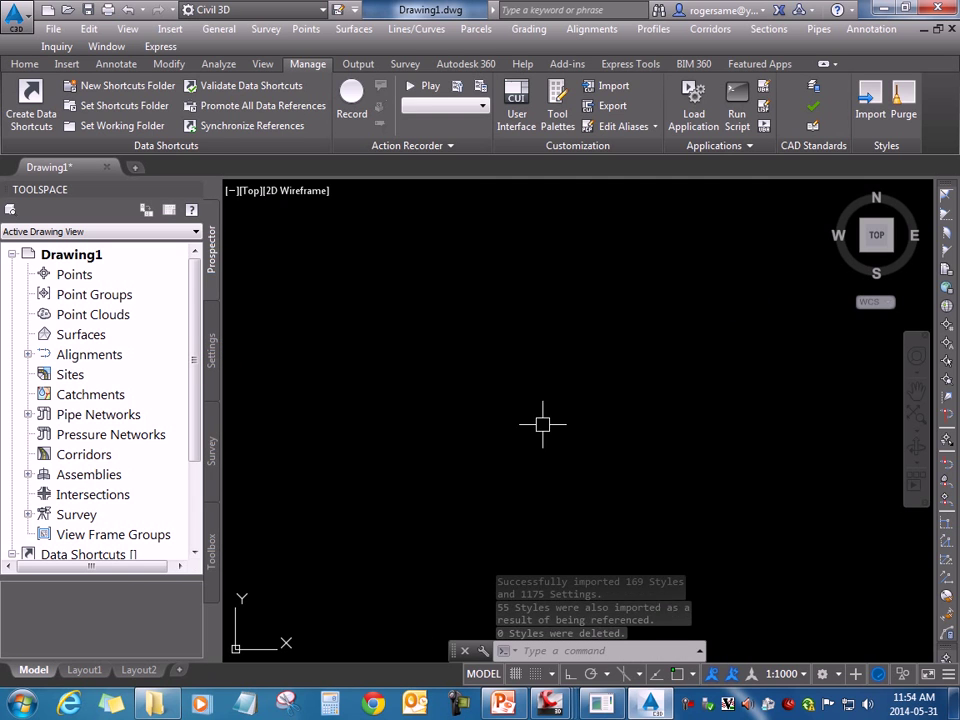
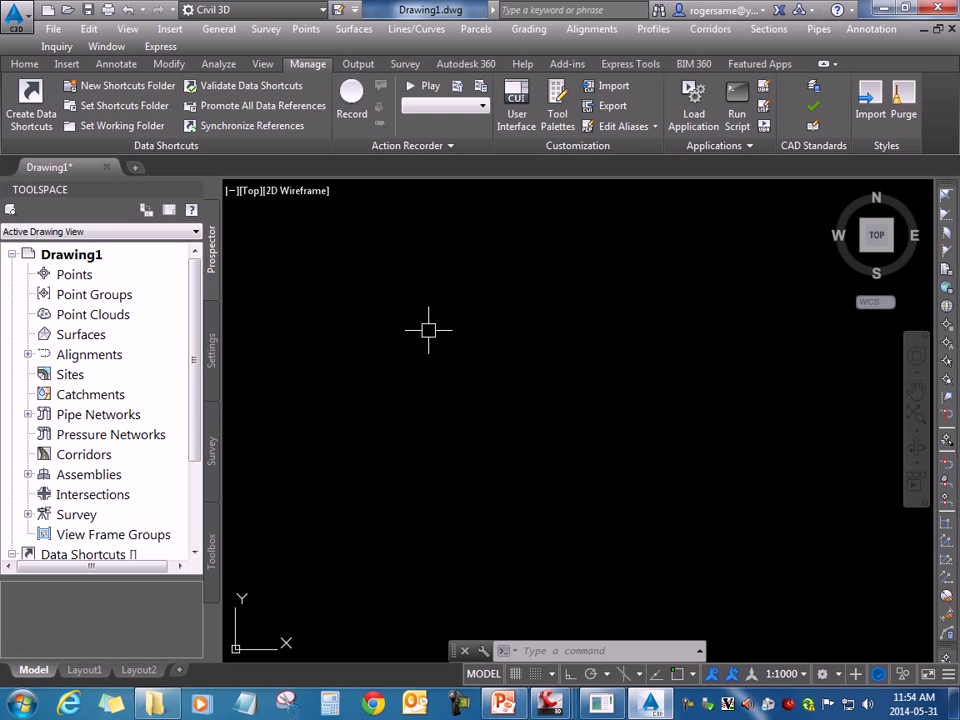
- Leave the empty Drawing1 and bring the Google Earth window forward from the taskbar
left_click(691, 705)
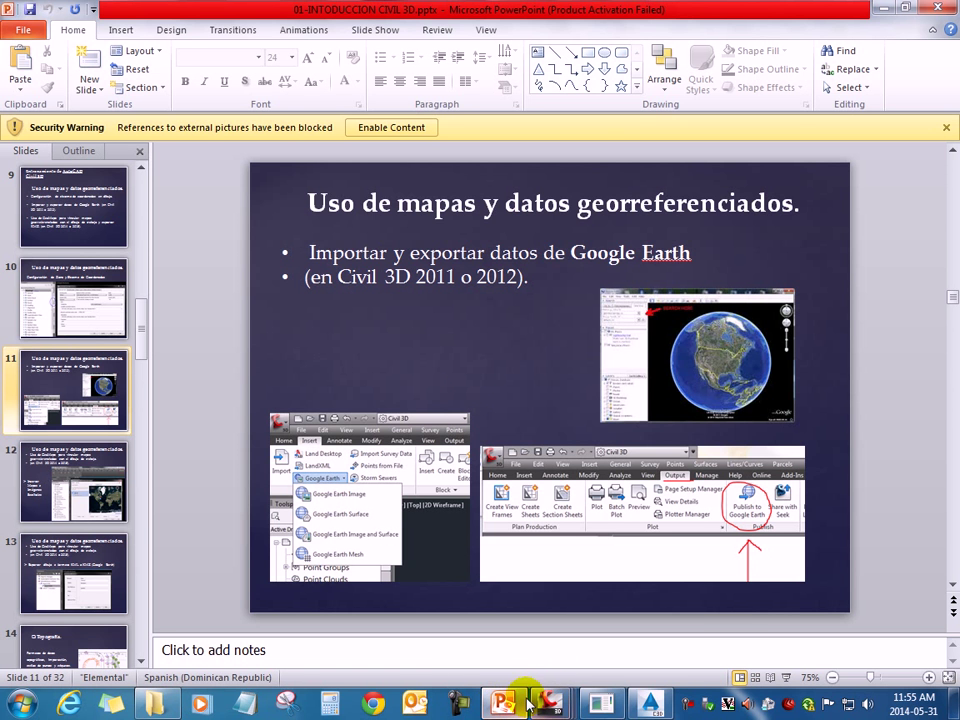
left_click(605, 705)
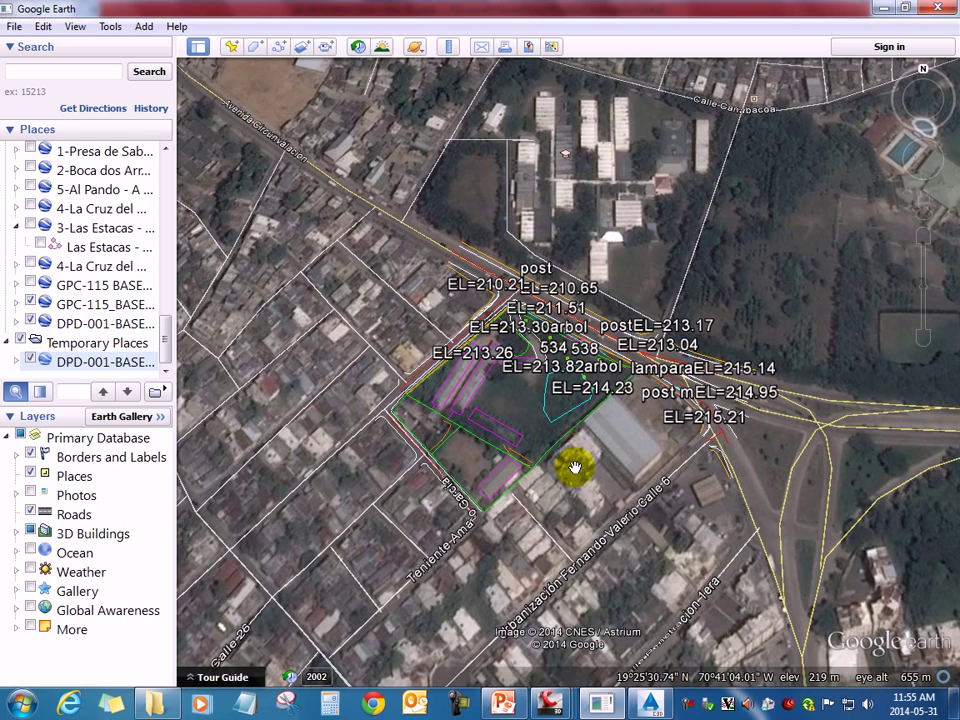
- Pan, tilt and rotate around the DPD-001-BASE linework and labels, then return to Civil 3D
left_click_drag(575, 466, 615, 414)
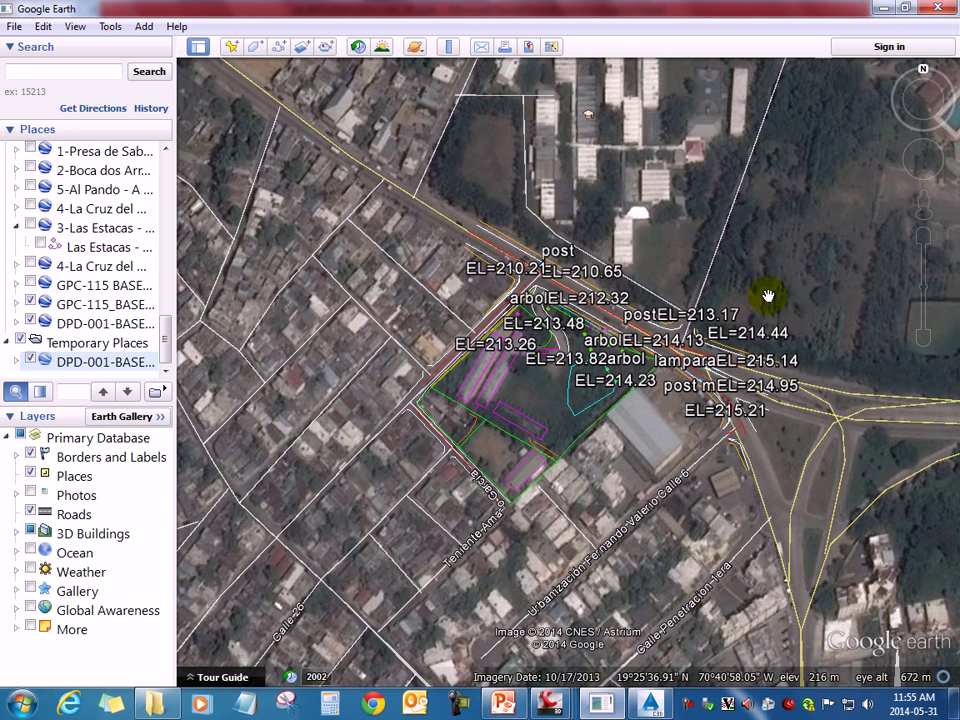
left_click_drag(698, 289, 686, 323)
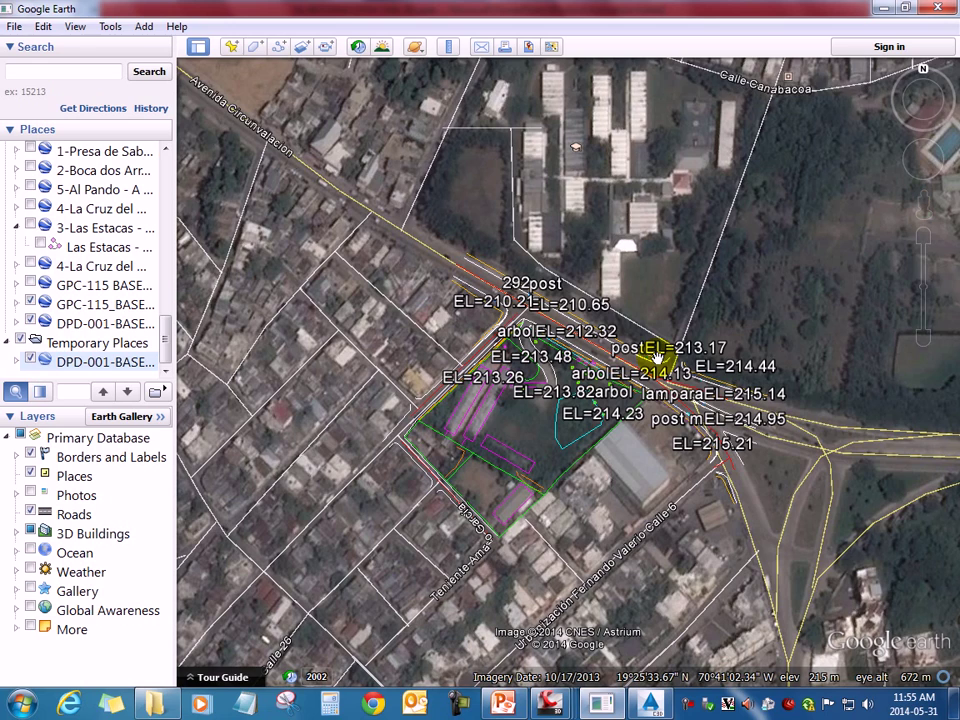
left_click_drag(597, 552, 551, 560)
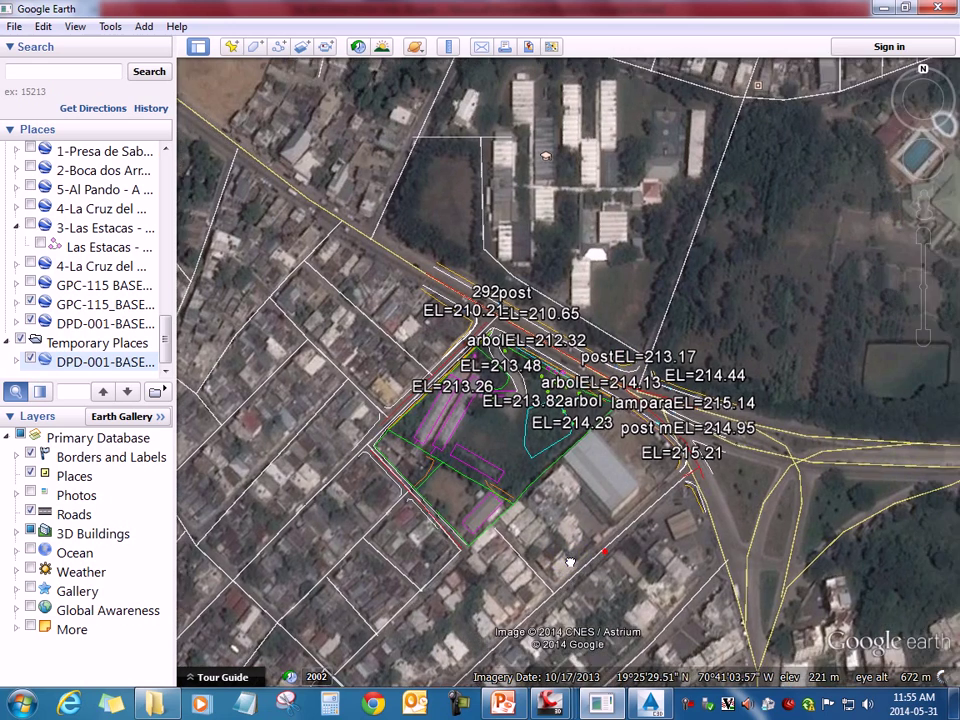
mouse_move(551, 560)
middle_mouse_down()
mouse_move(583, 525)
mouse_move(613, 446)
mouse_move(606, 377)
mouse_move(675, 407)
mouse_move(548, 497)
middle_mouse_up()
left_click_drag(548, 497, 605, 491)
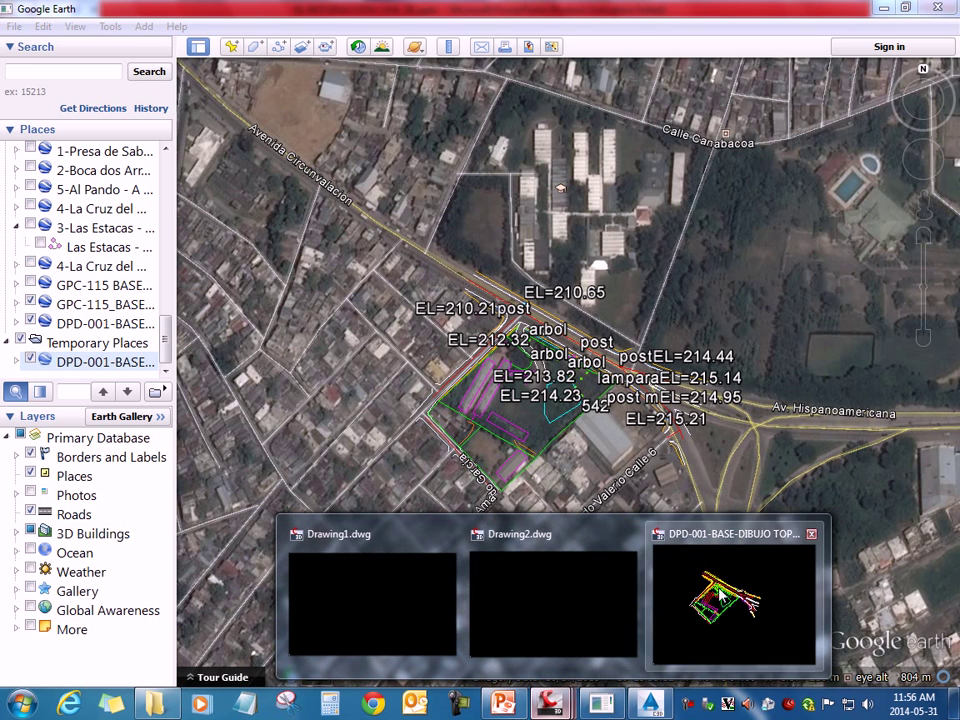
mouse_move(549, 704)
left_click(718, 588)
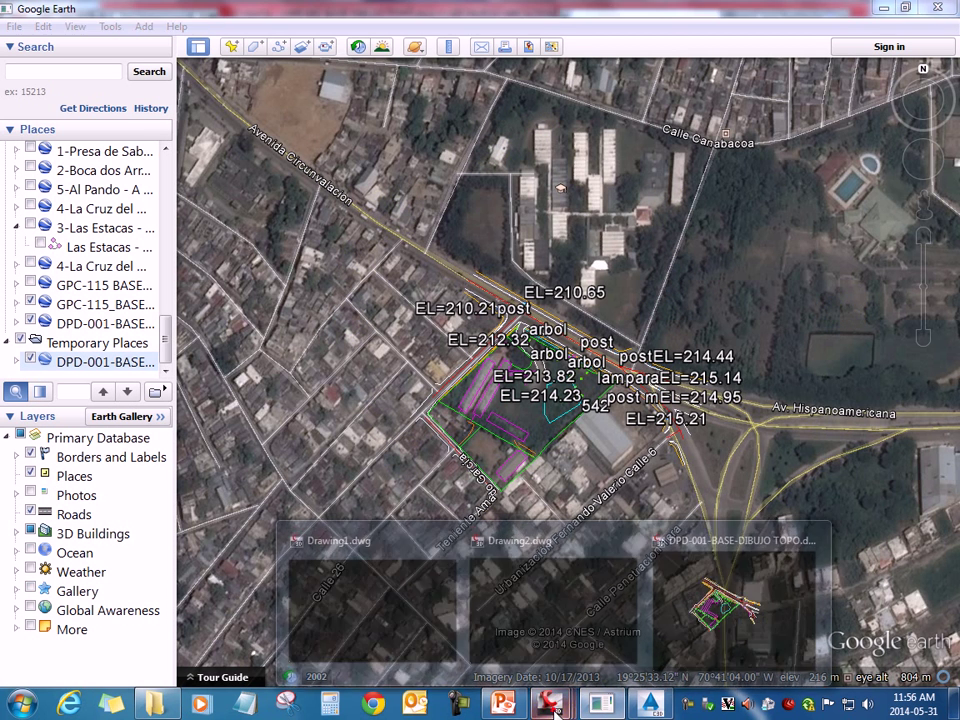
left_click(740, 600)
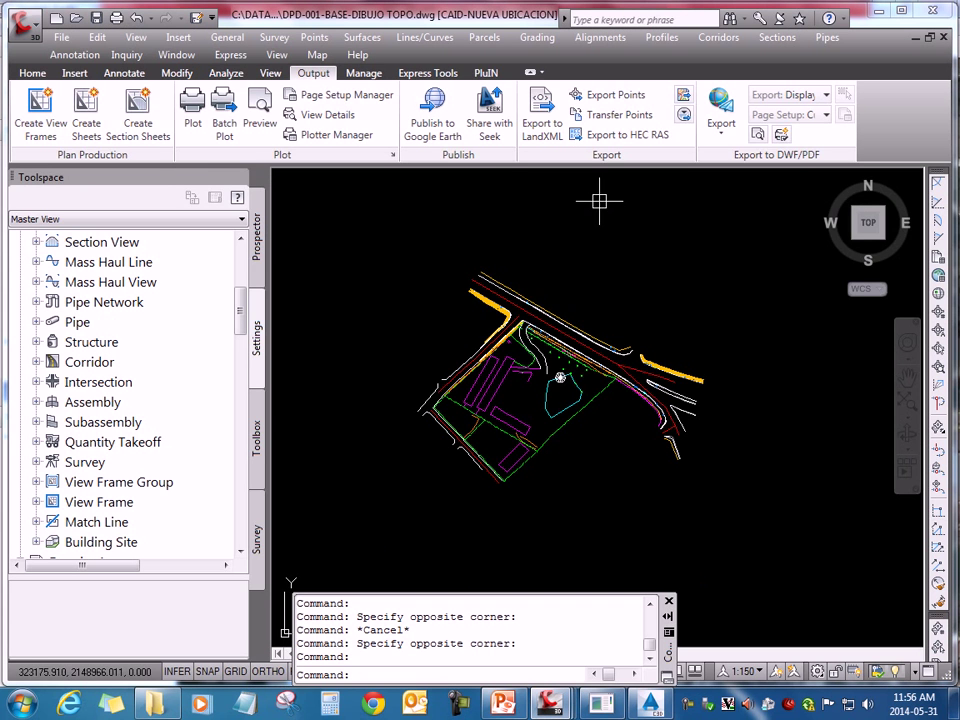
left_click(75, 74)
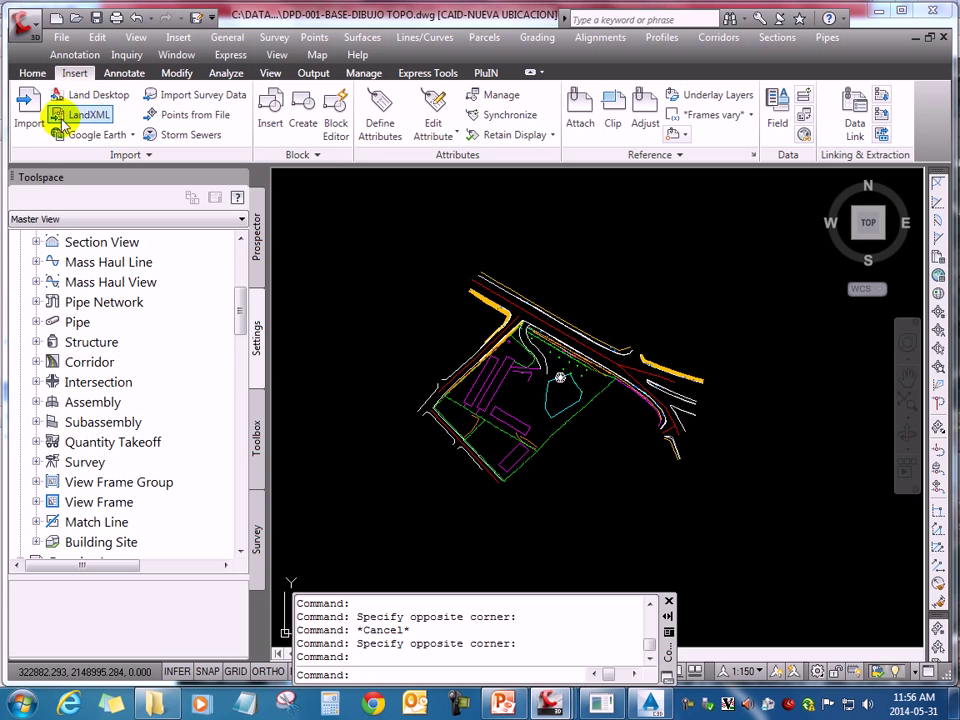
left_click(124, 136)
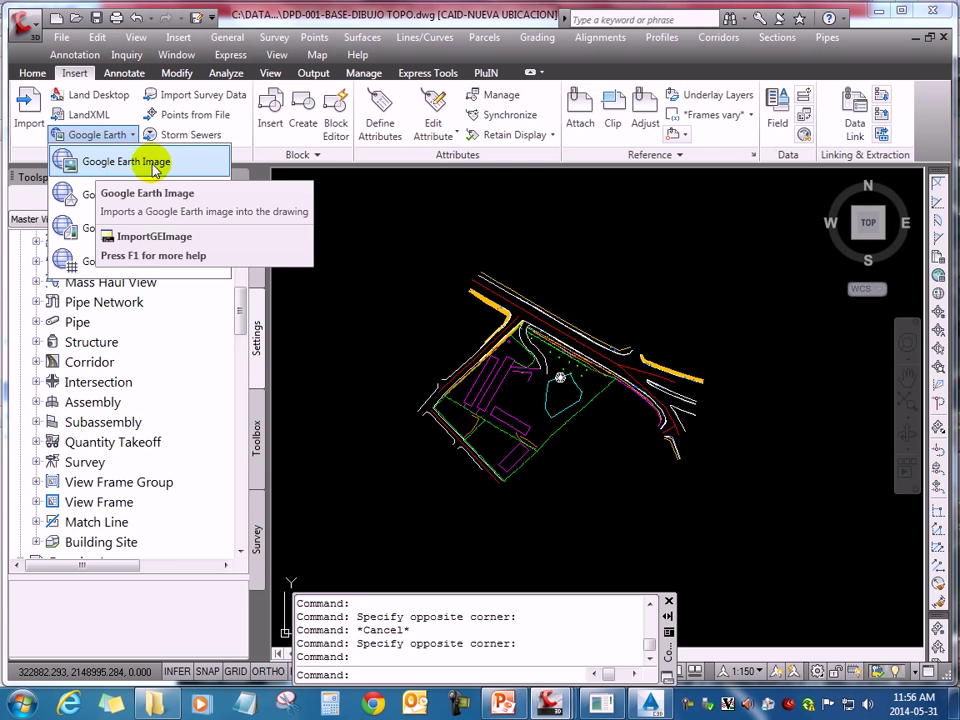
left_click(158, 164)
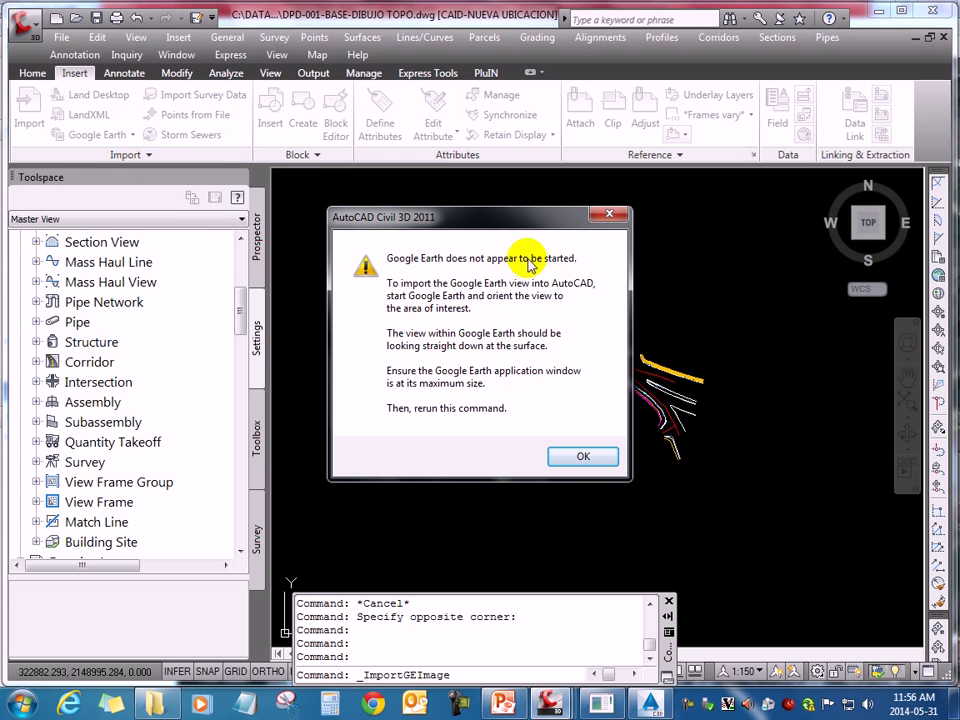
left_click(589, 460)
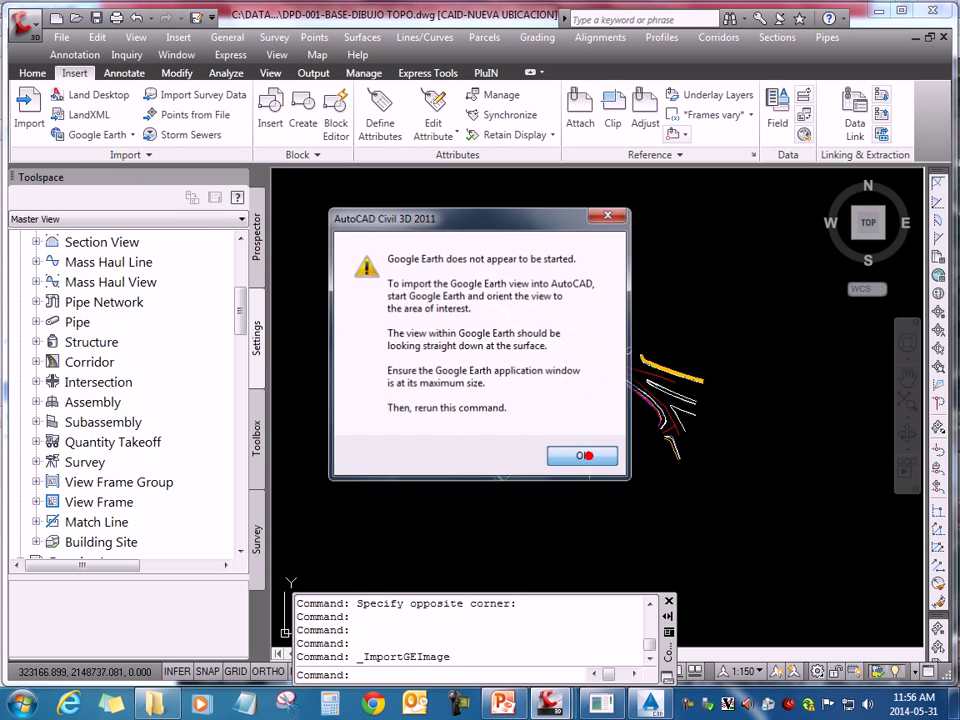
left_click(688, 703)
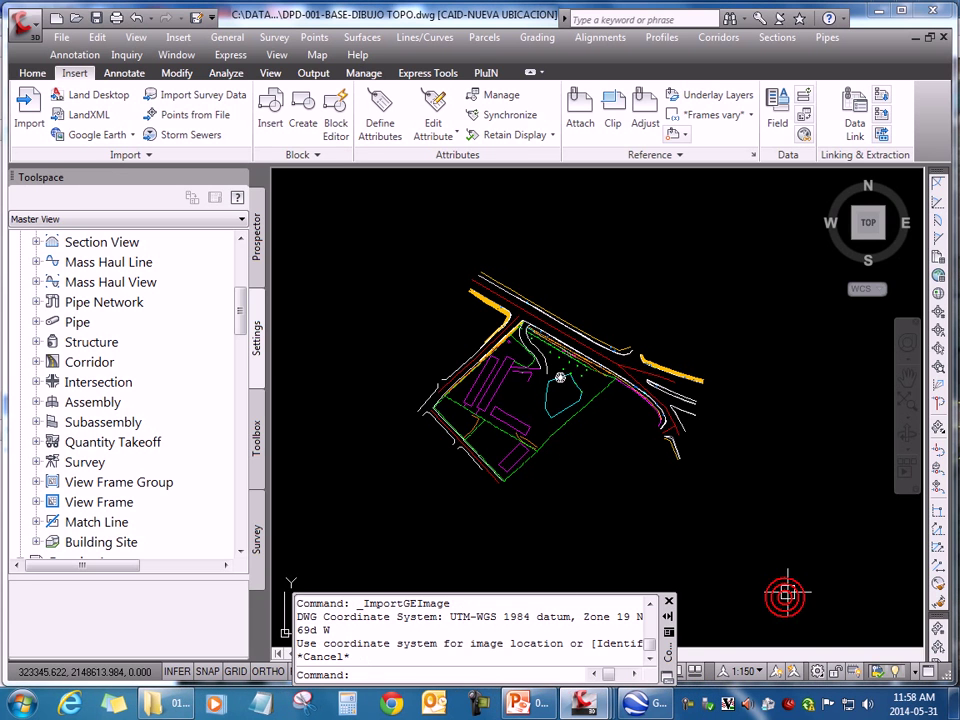
- Import the Google Earth image into the drawing, accepting the drawing's coordinate system
left_click(95, 134)
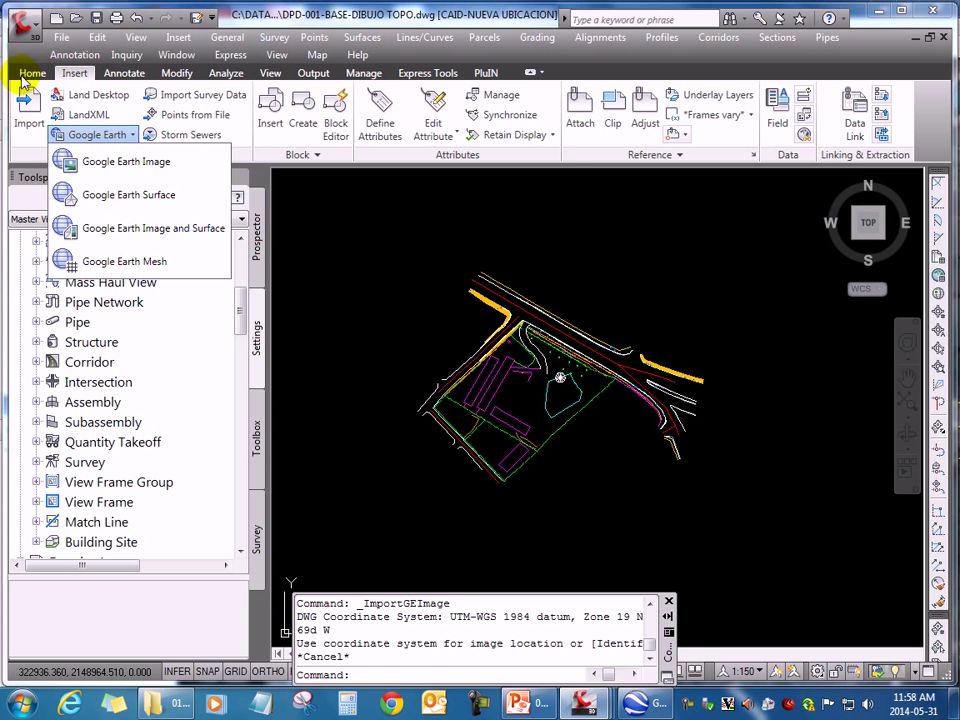
left_click(74, 78)
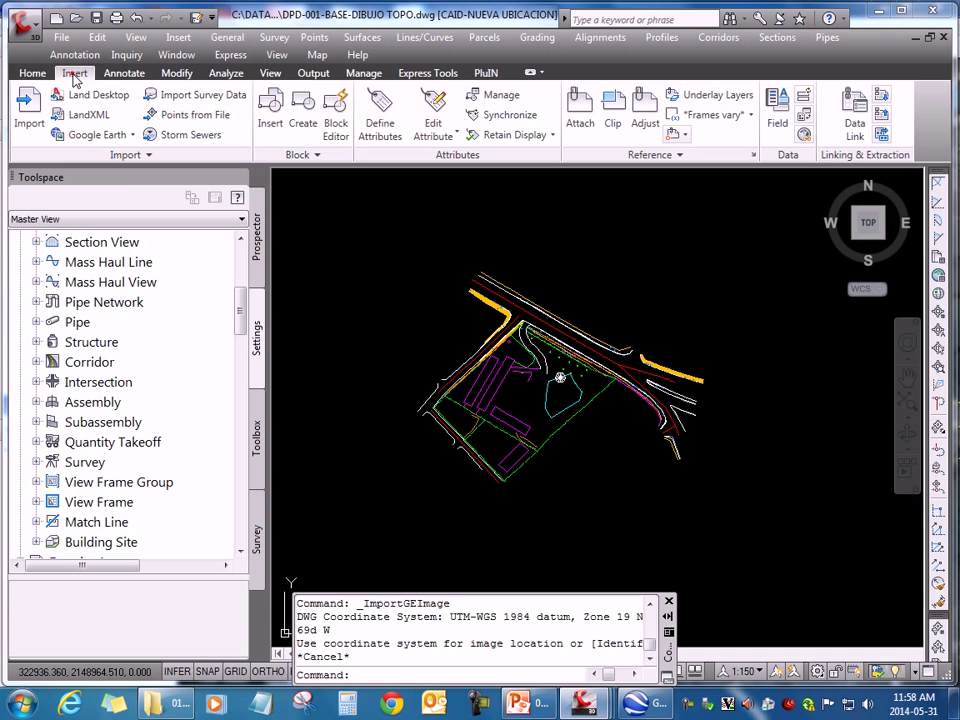
left_click(130, 135)
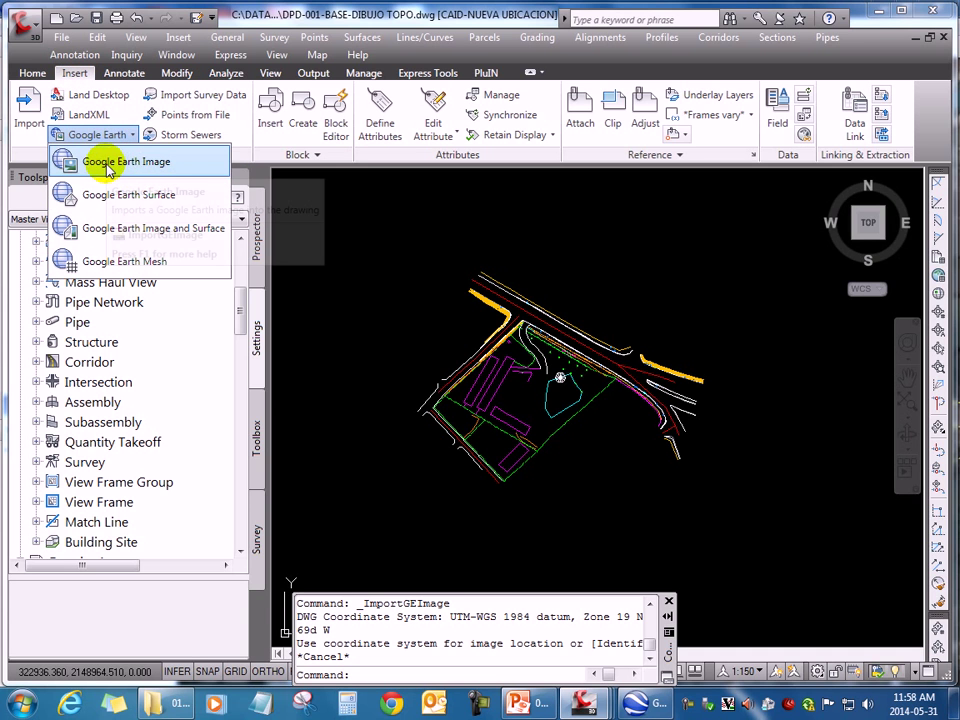
left_click(110, 163)
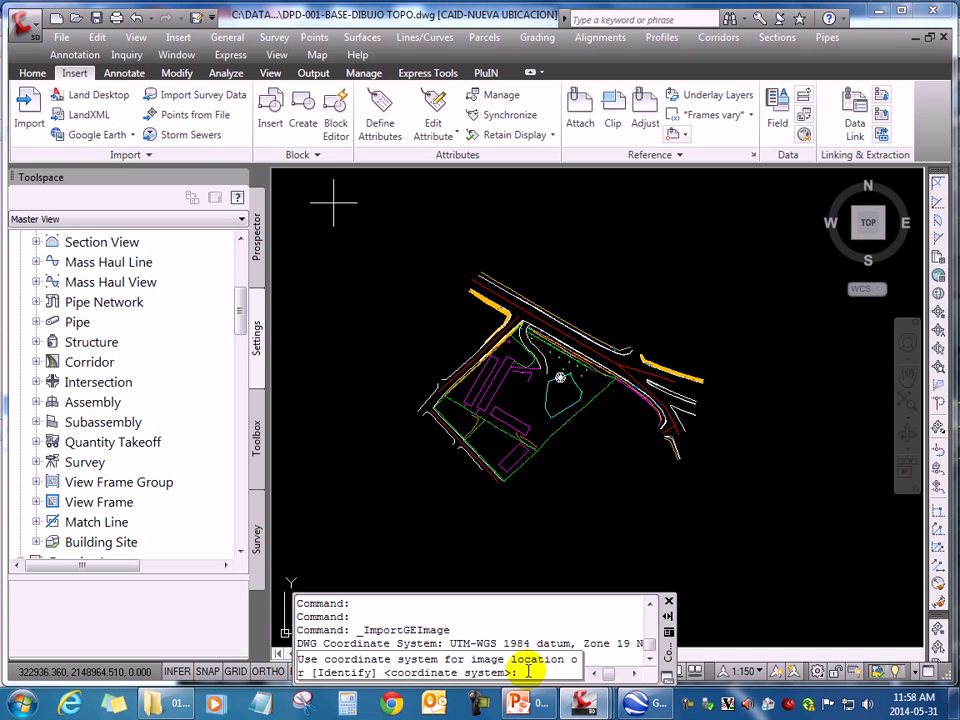
key("Return")
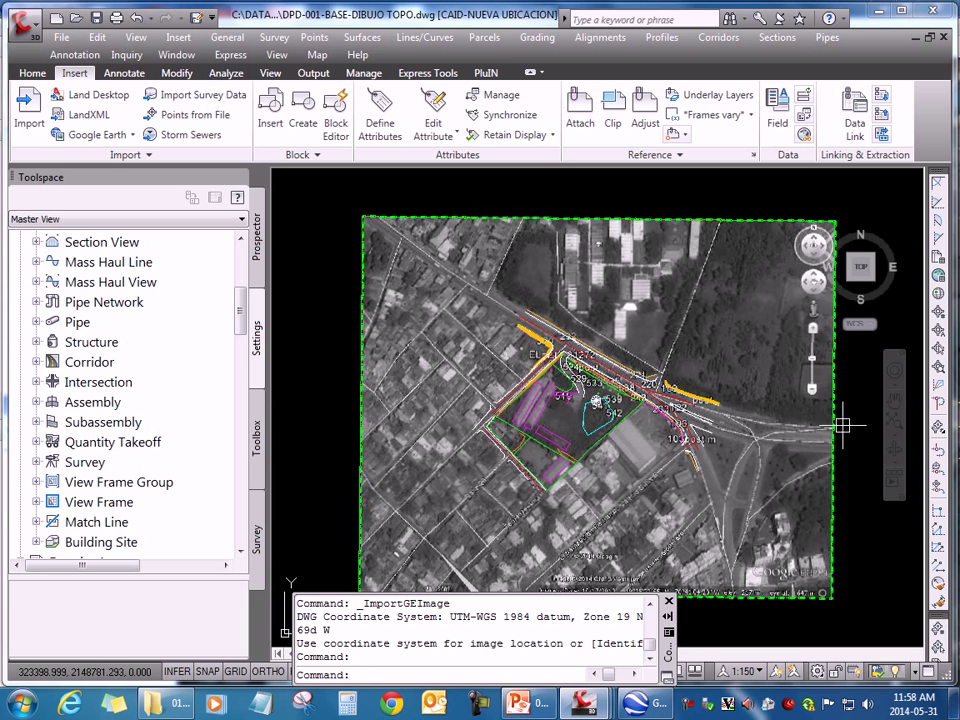
- Check the greyscale aerial image beneath the site linework, then switch back to Google Earth
middle_click_drag(850, 422, 751, 441)
scroll(603, 421, "up", 2)
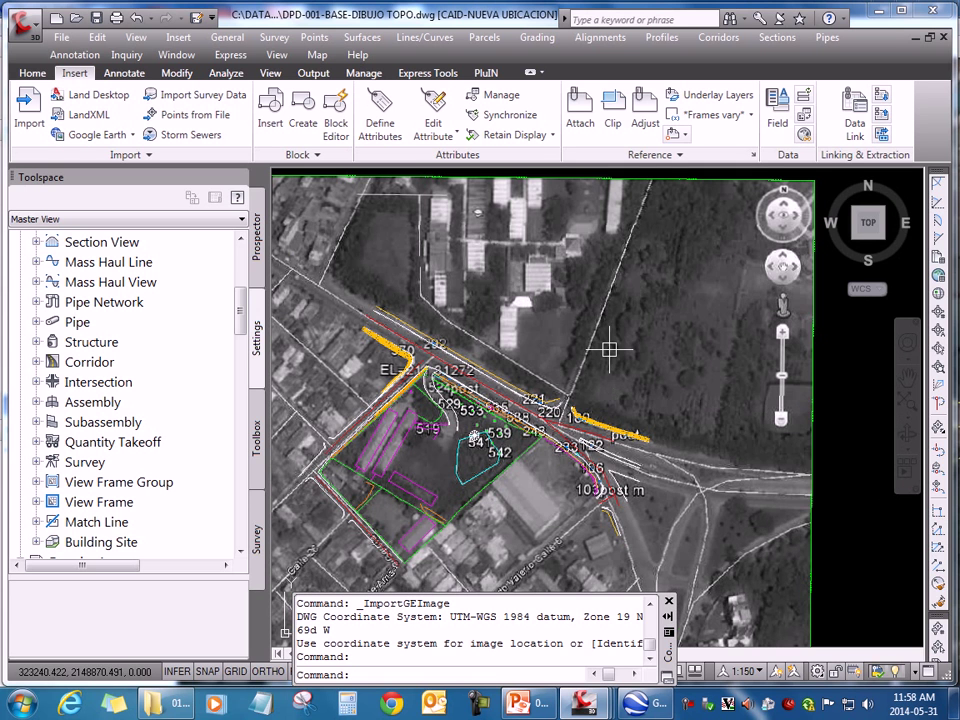
scroll(588, 408, "down", 5)
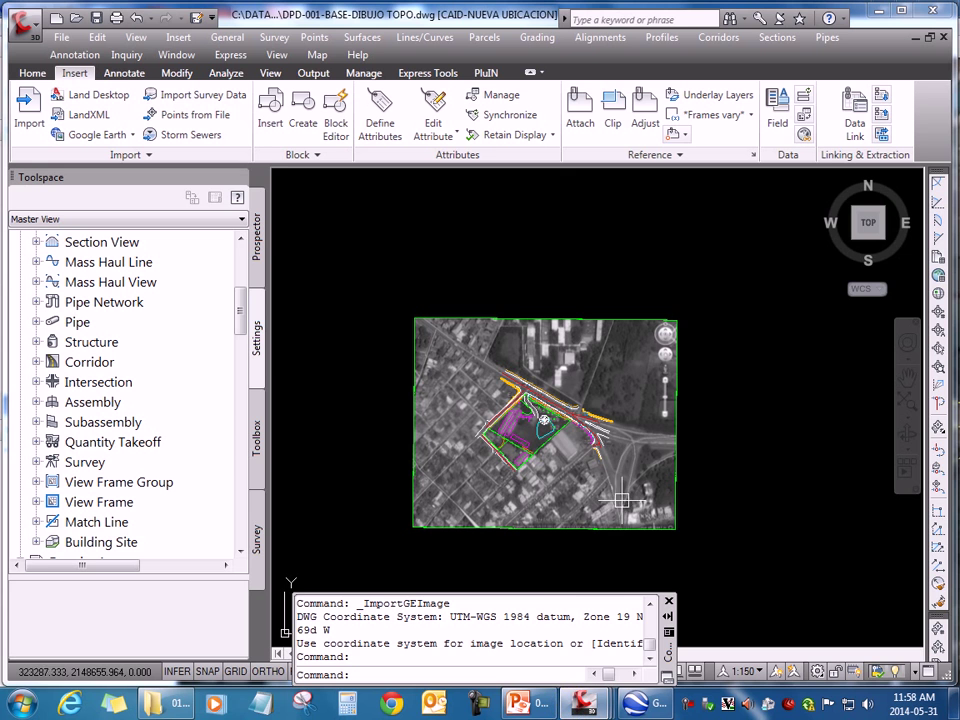
scroll(572, 447, "up", 2)
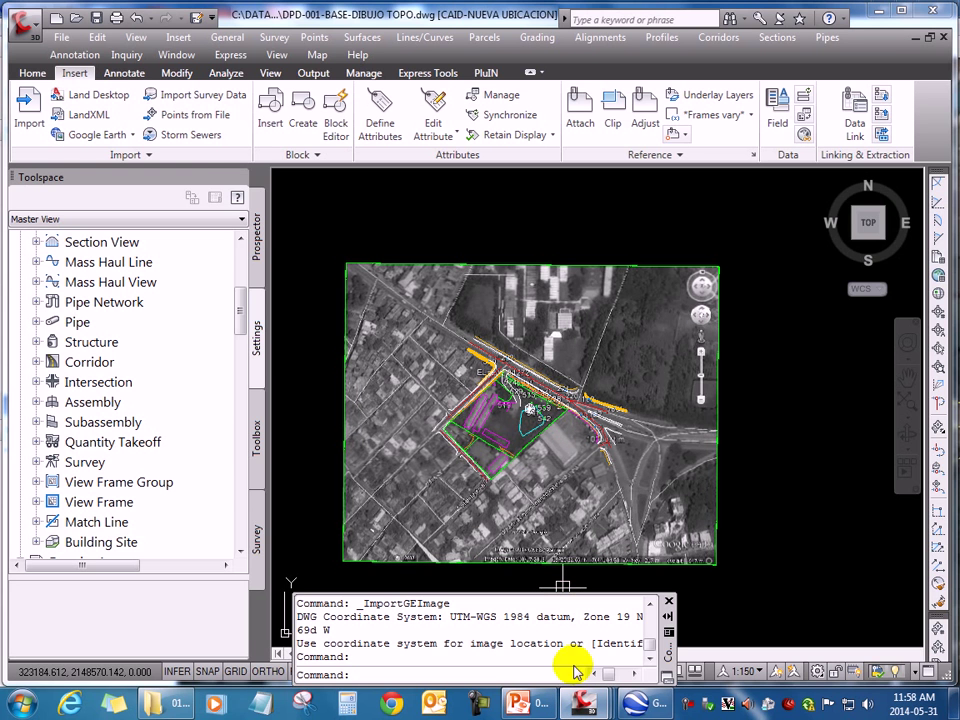
left_click(649, 709)
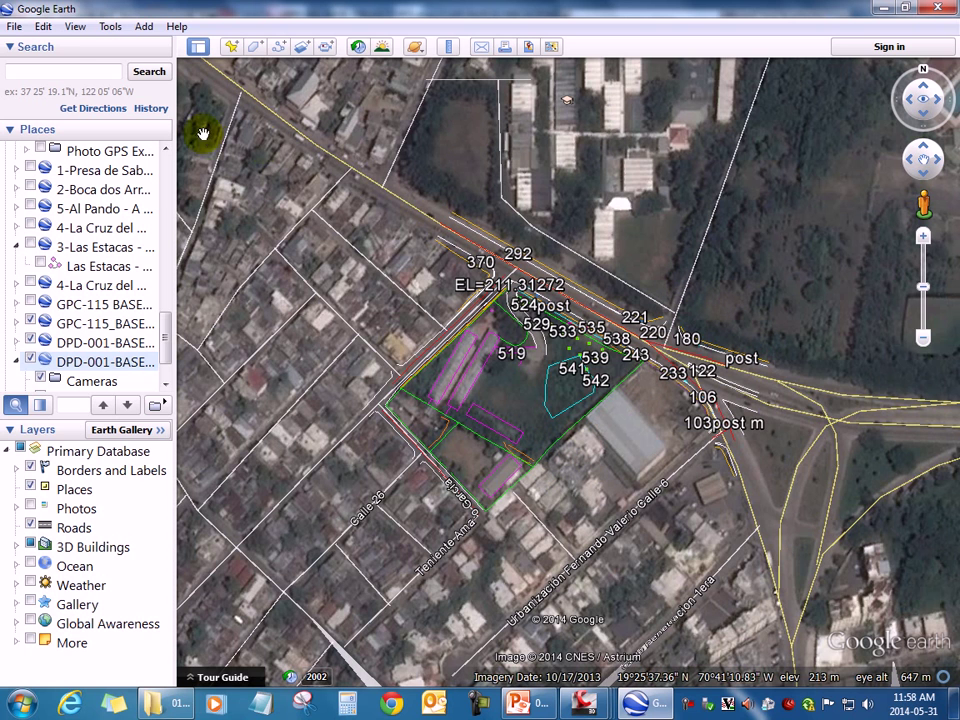
- Start saving the place as DPD-001-BASE-DIBUJO TOPO.kmz and bring up the 01-CD folder window
left_click(12, 28)
mouse_move(40, 65)
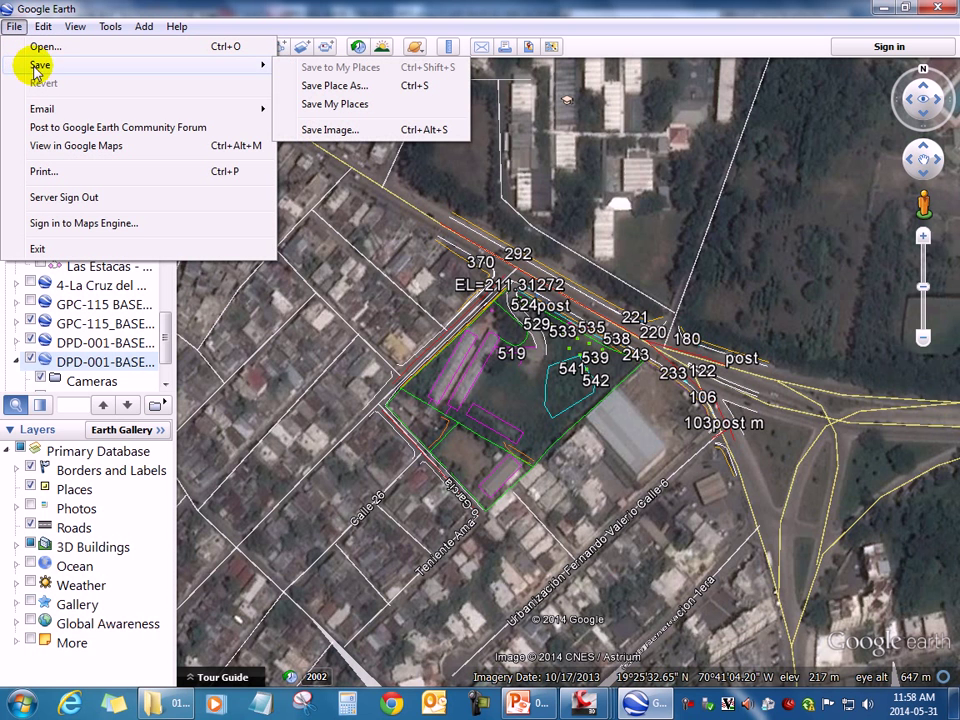
left_click(362, 87)
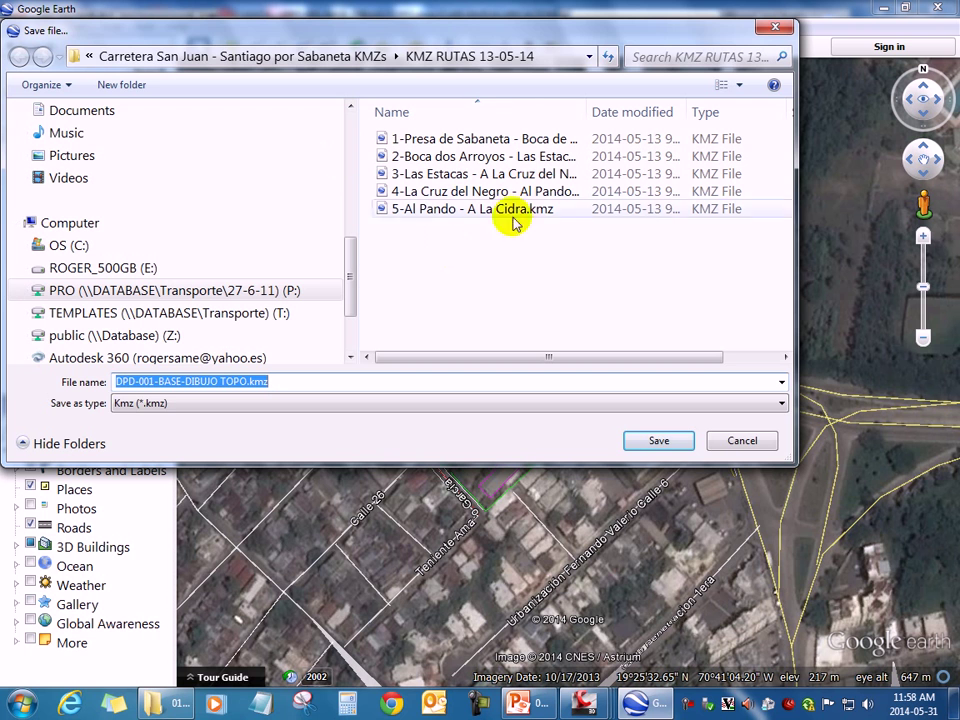
left_click(175, 705)
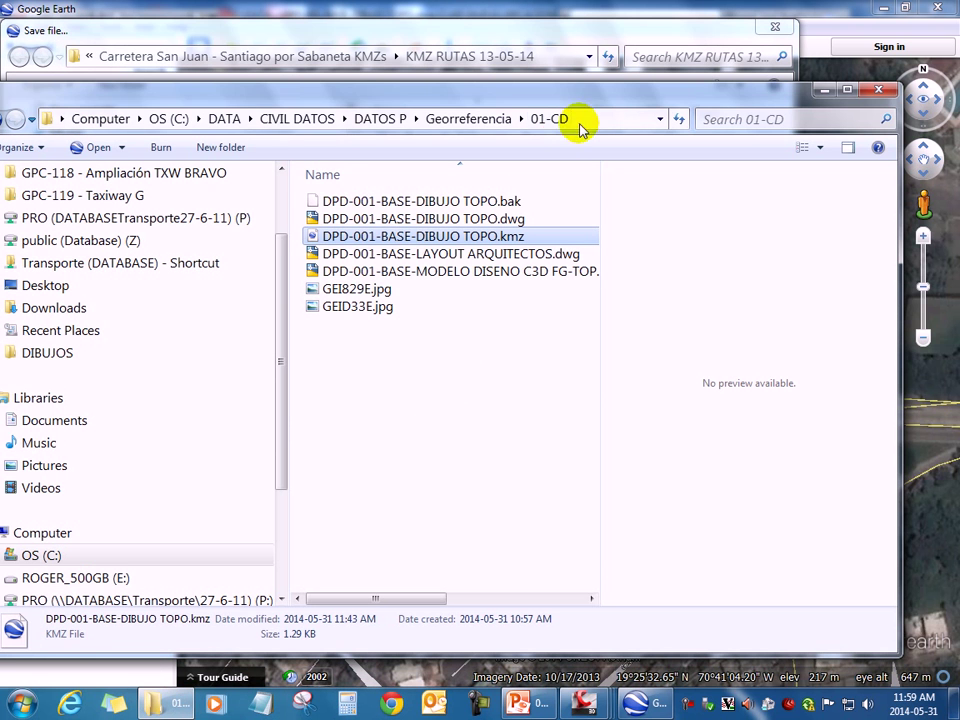
- Copy the 01-CD folder path from the Explorer address bar and close that window
left_click(560, 119)
right_click(322, 119)
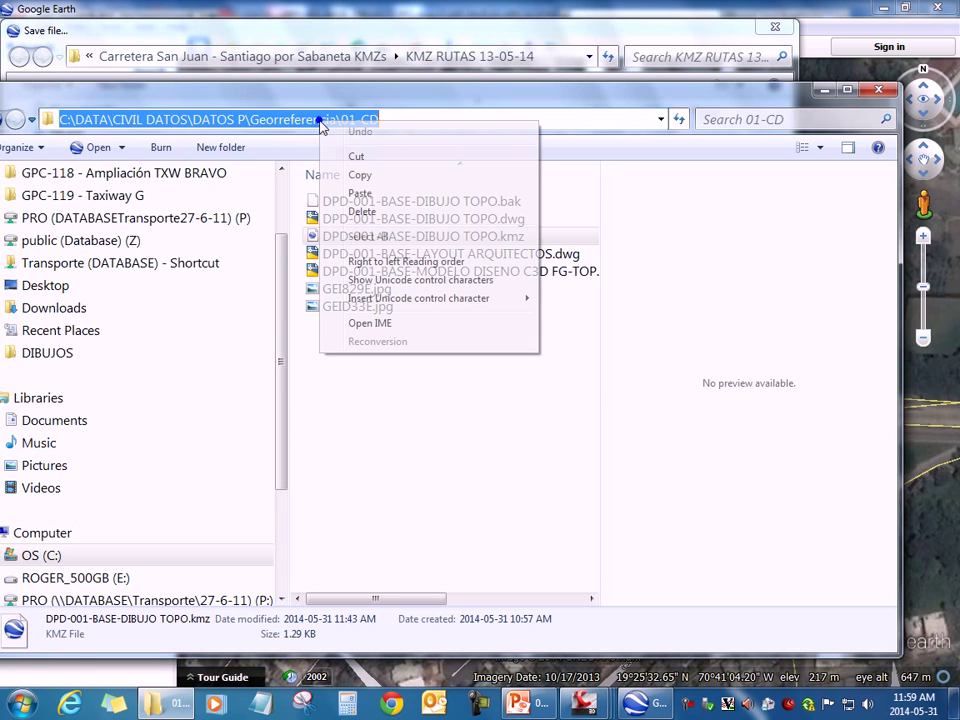
left_click(360, 176)
left_click(360, 176)
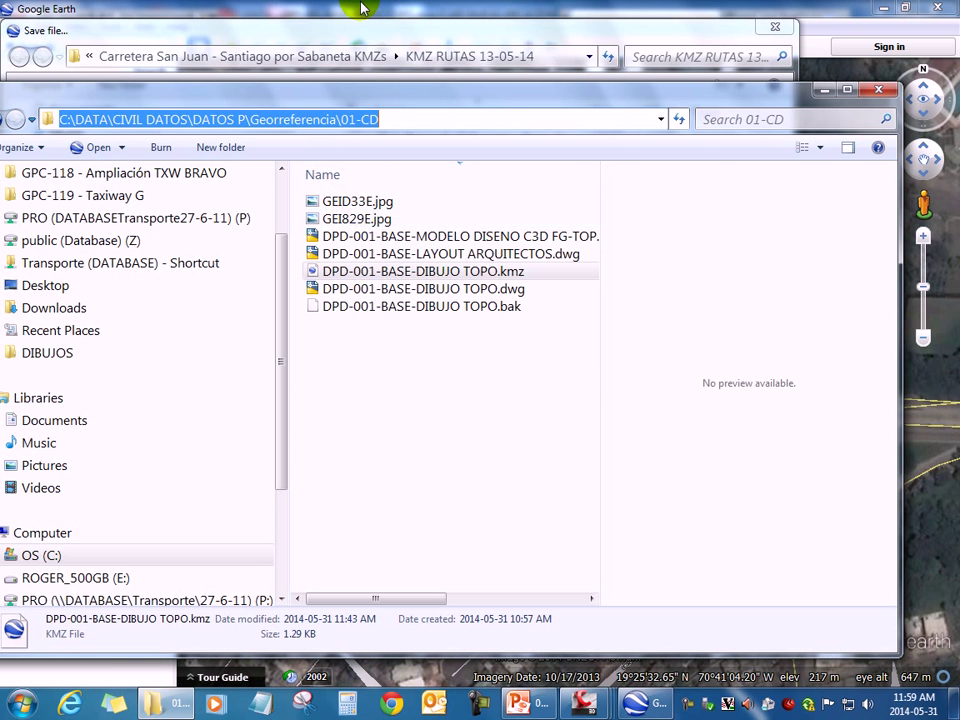
key("alt+F4")
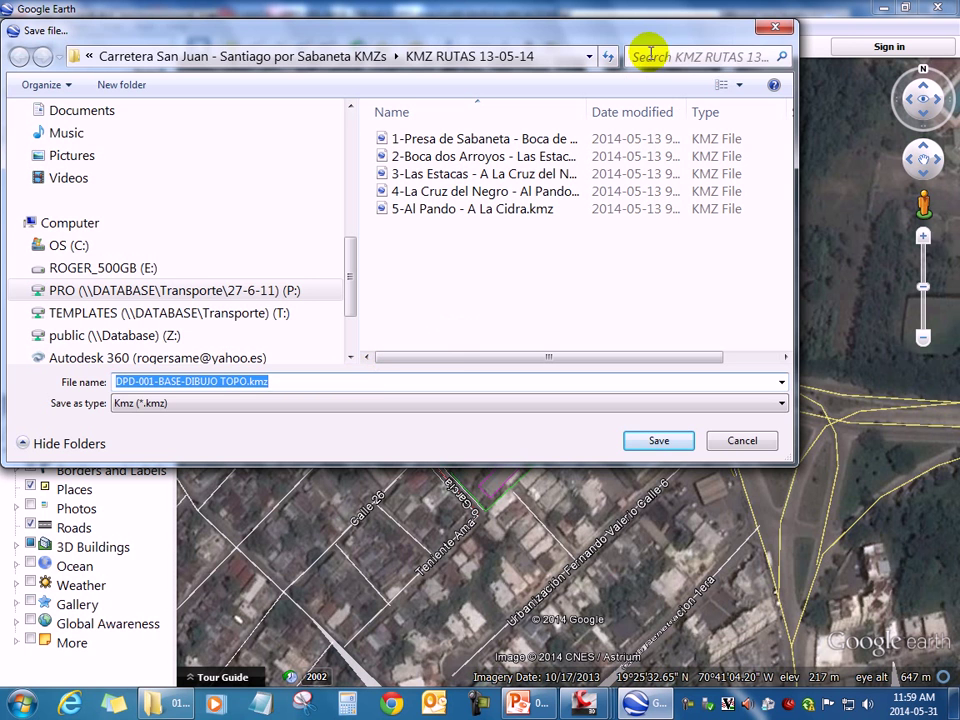
- Cancel the KMZ save and save the map view as JPEG image COLOR-1 in 01-CD
left_click(770, 27)
left_click(12, 27)
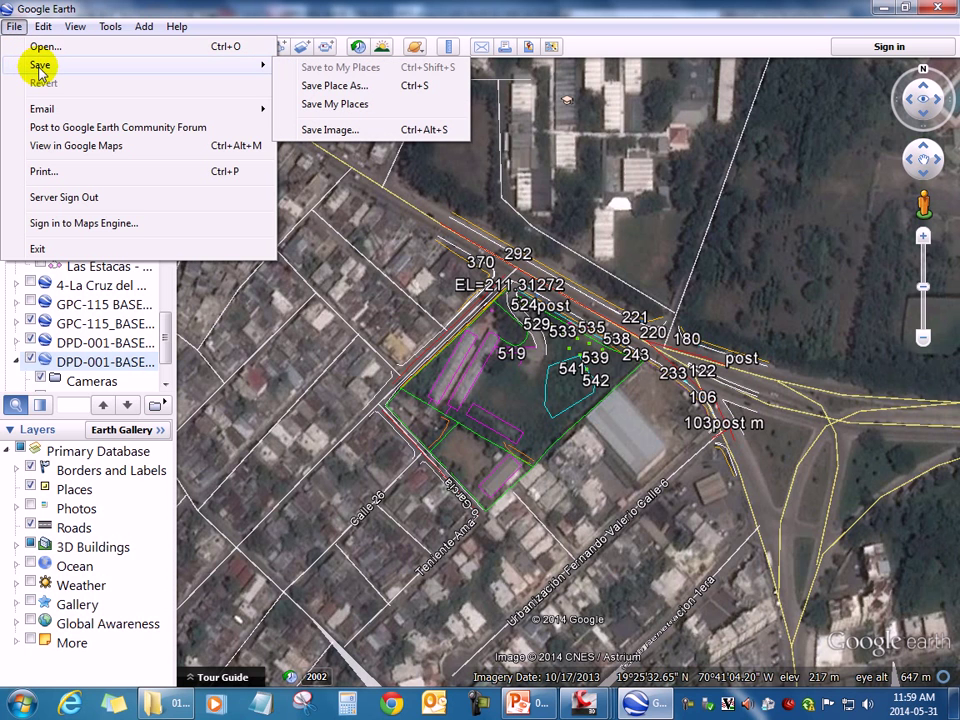
mouse_move(40, 64)
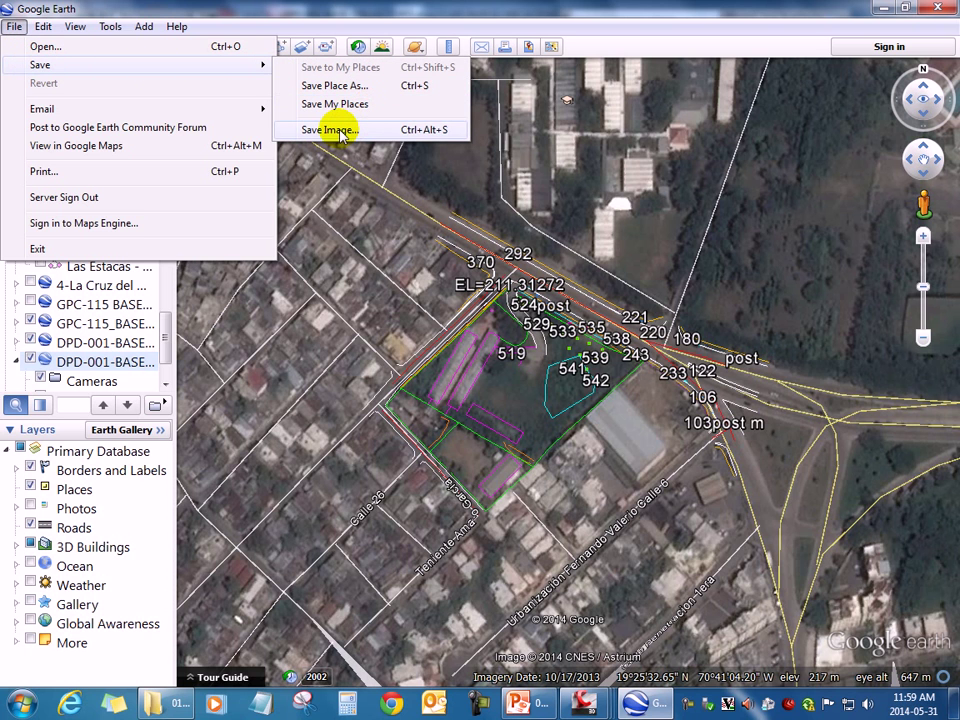
left_click(340, 131)
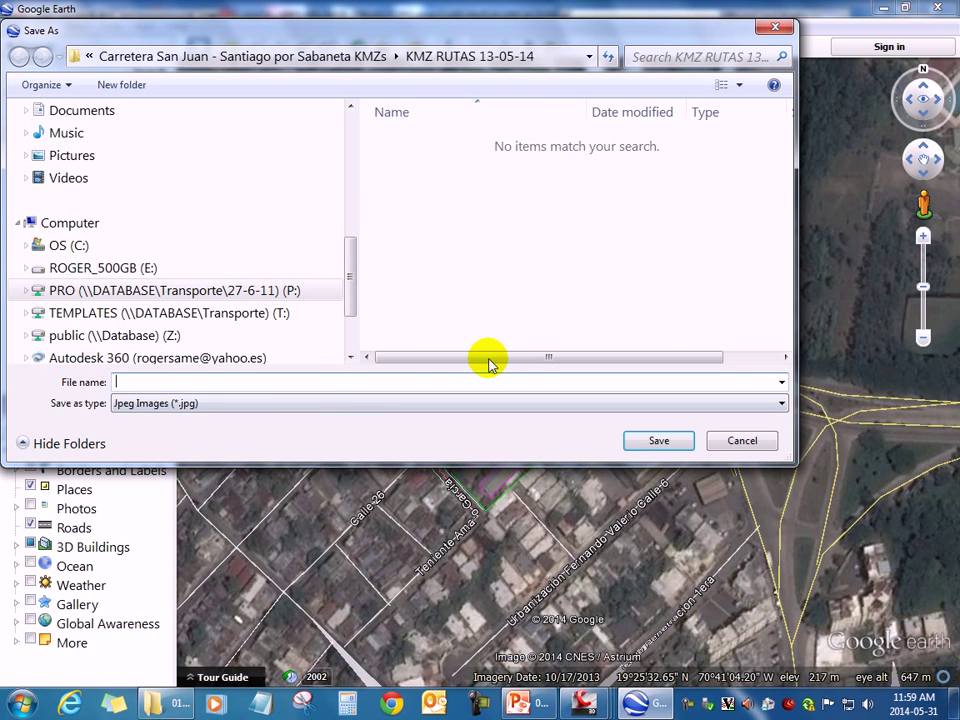
key("ctrl+v")
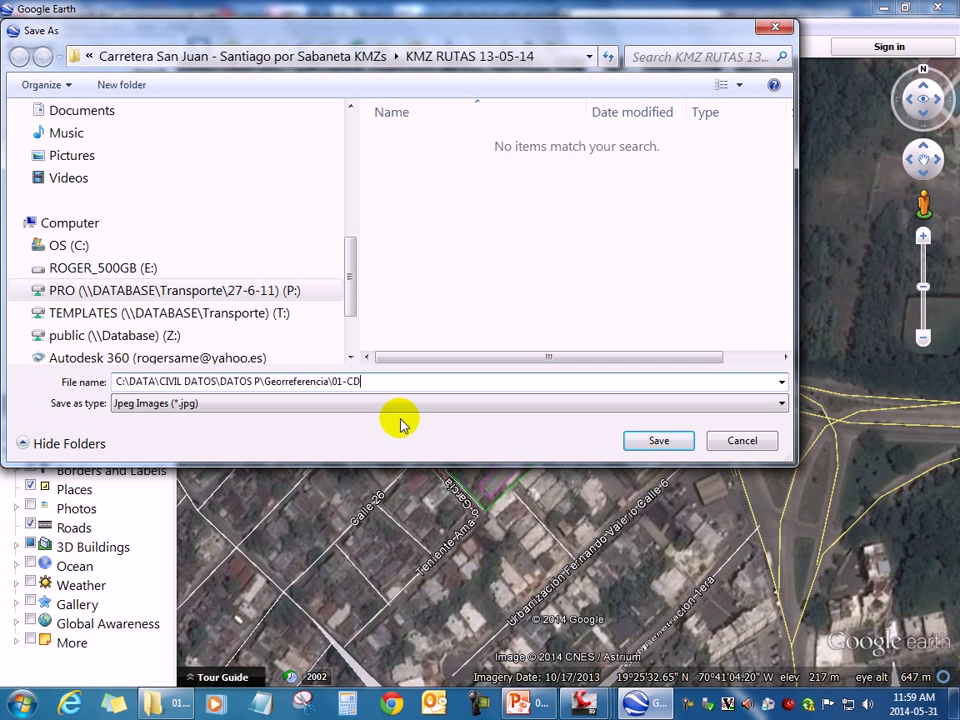
key("Return")
left_click(315, 383)
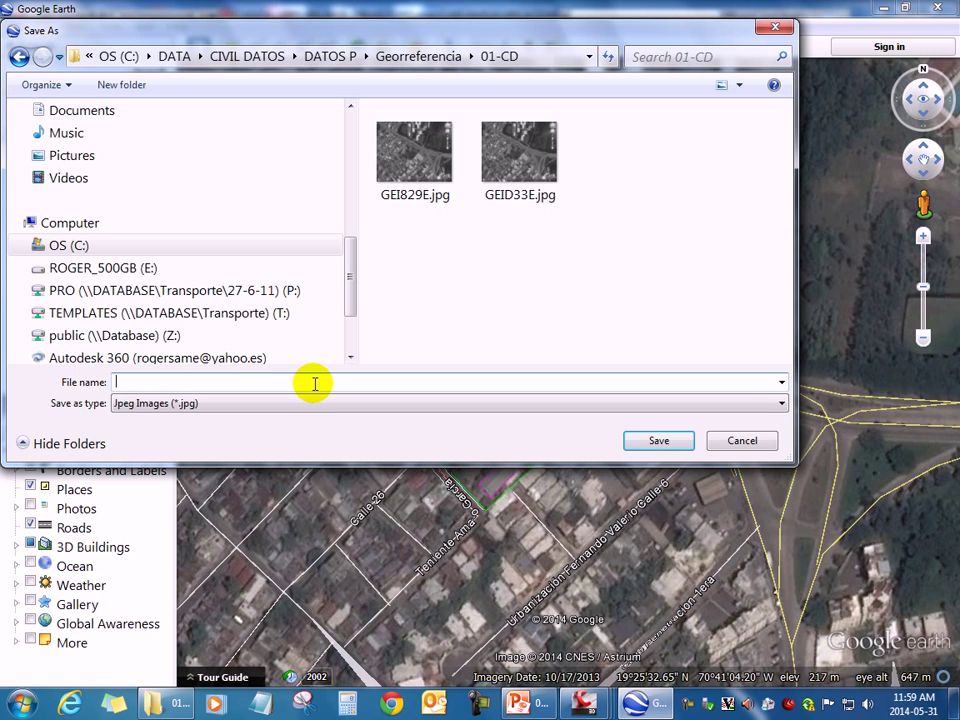
type("COLOR-1")
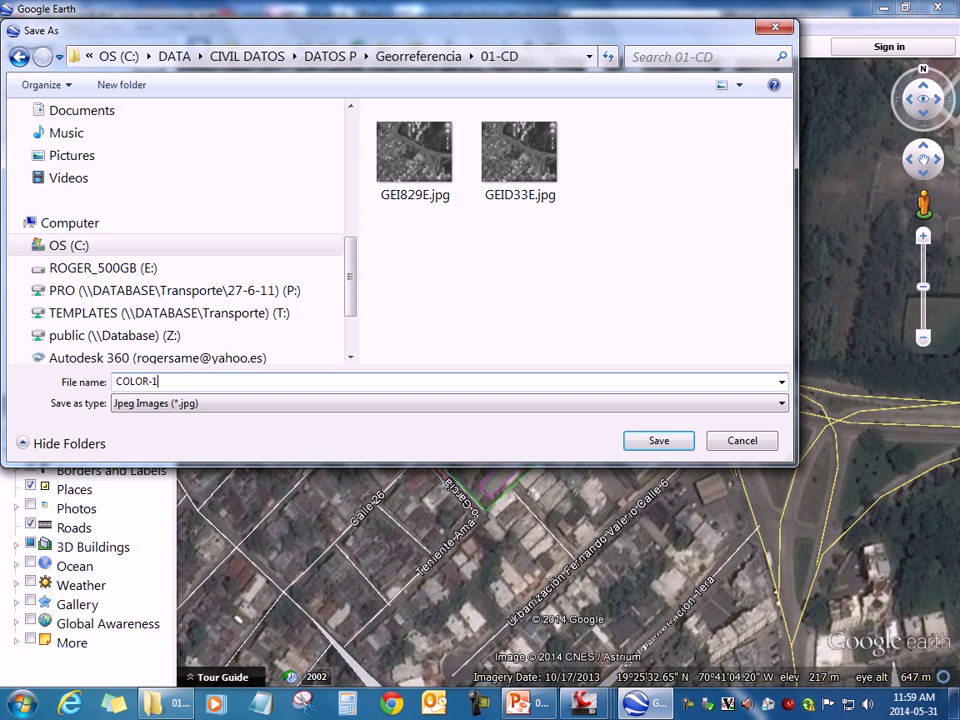
key("Return")
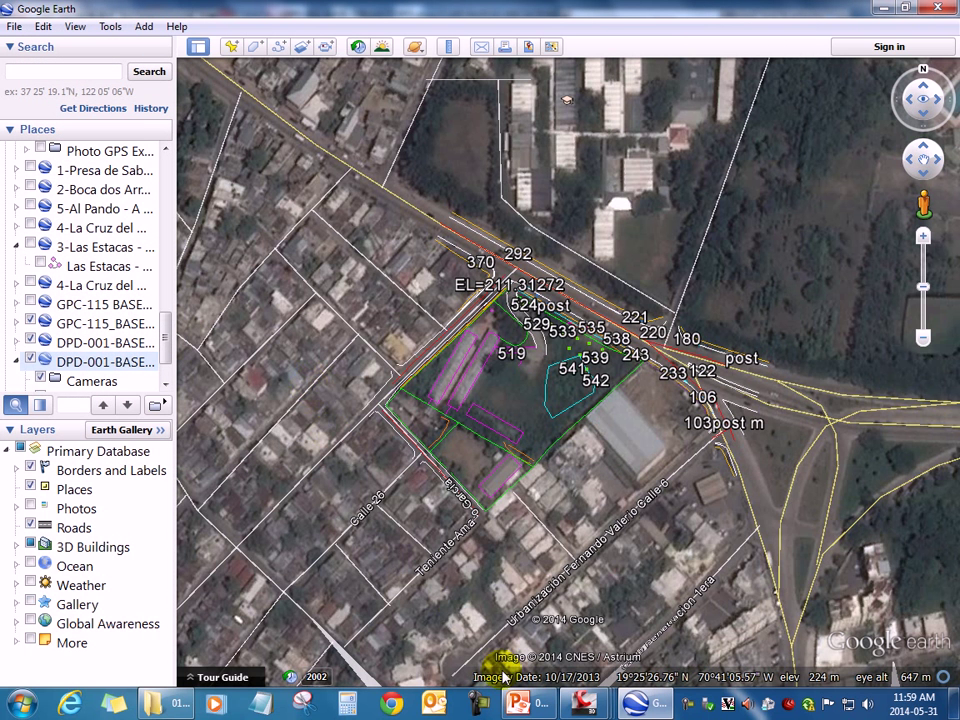
- Switch to the DPD-001 site drawing and select the GEID33E image in External References
left_click(584, 703)
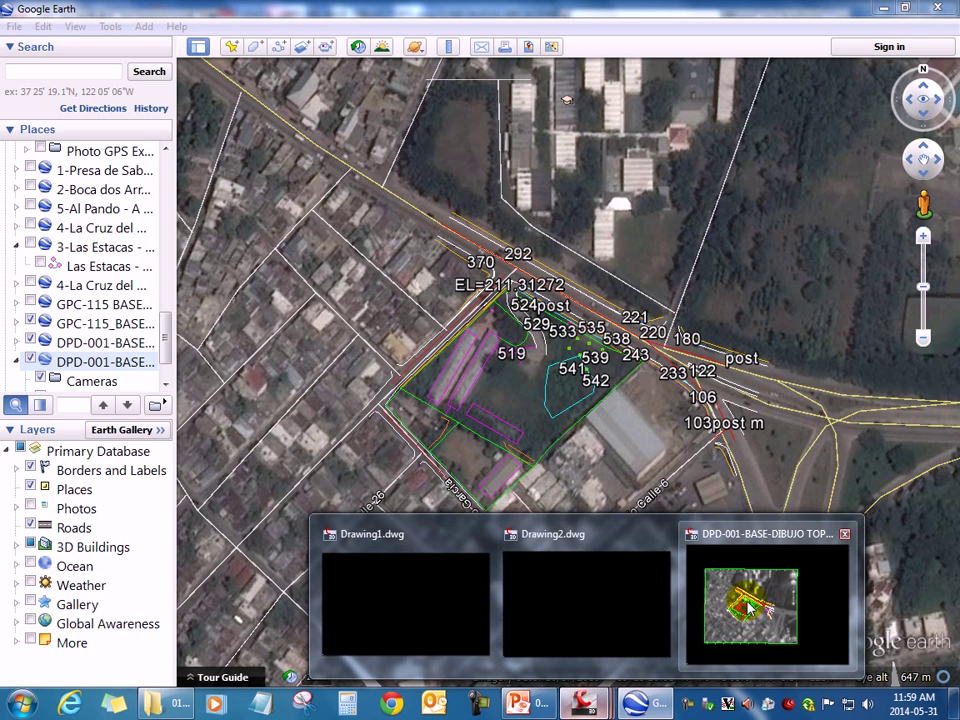
left_click(720, 600)
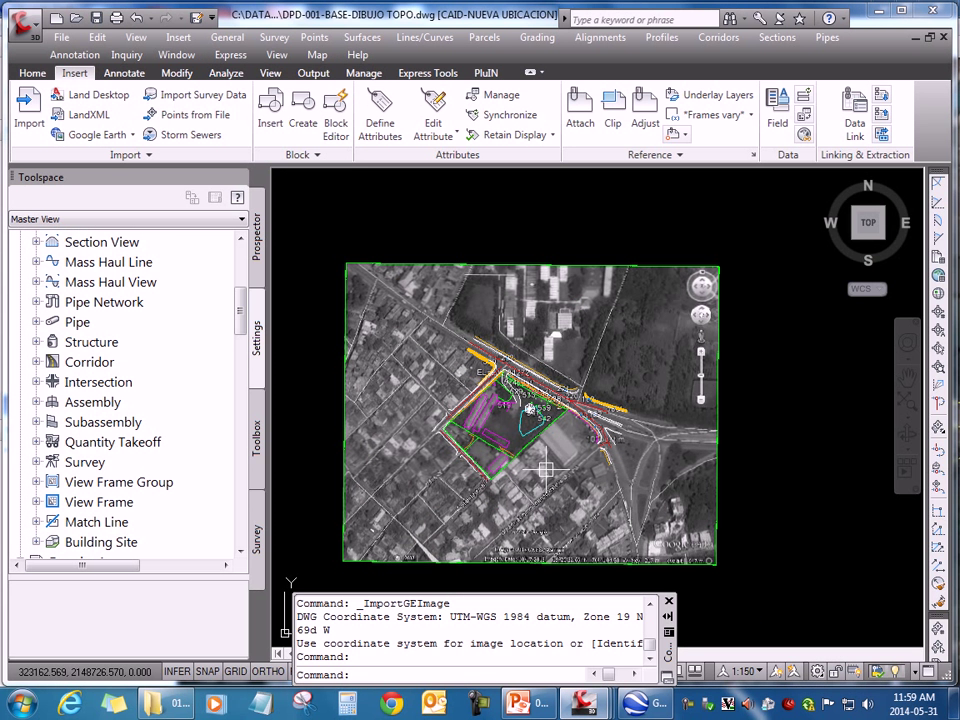
type("XR")
key("Return")
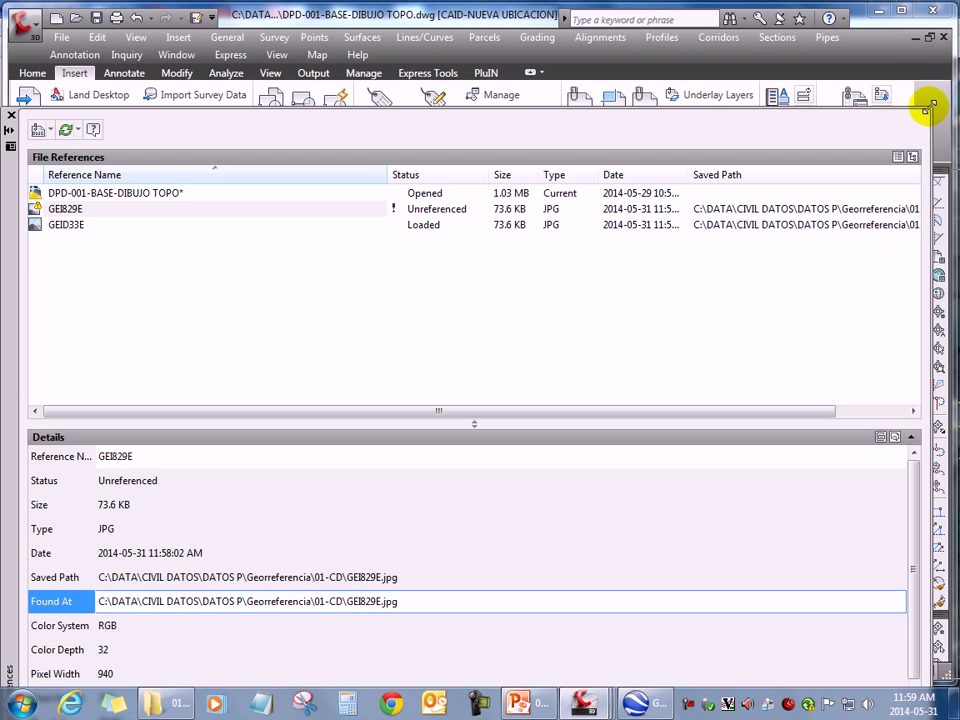
left_click_drag(925, 105, 795, 323)
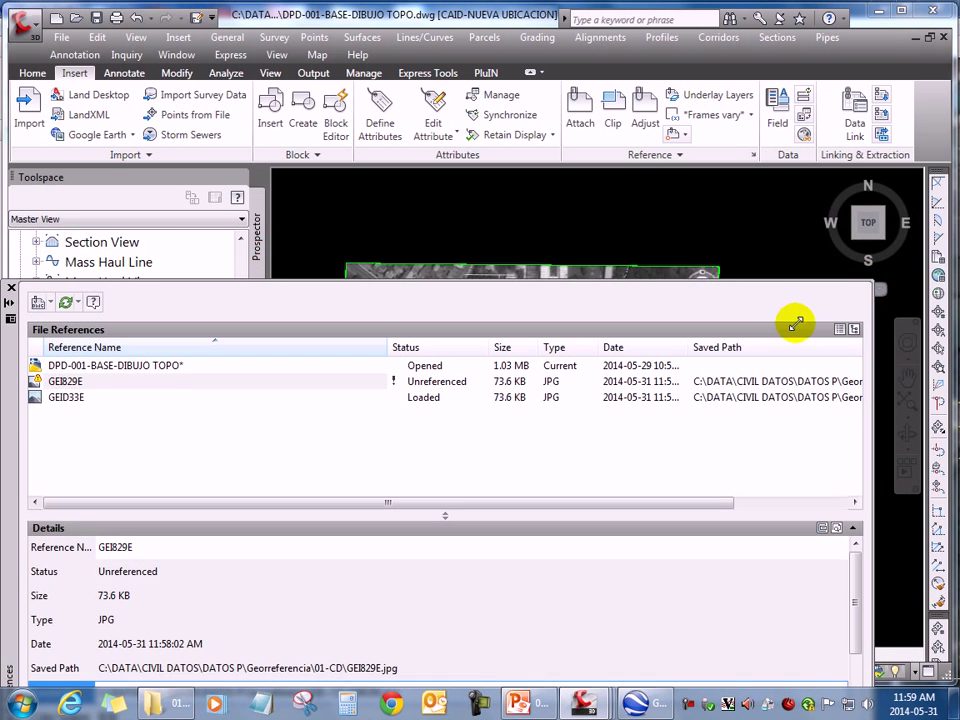
left_click(60, 397)
mouse_move(15, 420)
left_mouse_down()
mouse_move(28, 369)
mouse_move(50, 388)
mouse_move(28, 276)
left_mouse_up()
- Repoint GEID33E's Found At path to COLOR-1.jpg and view the colour aerial backdrop
left_click(428, 560)
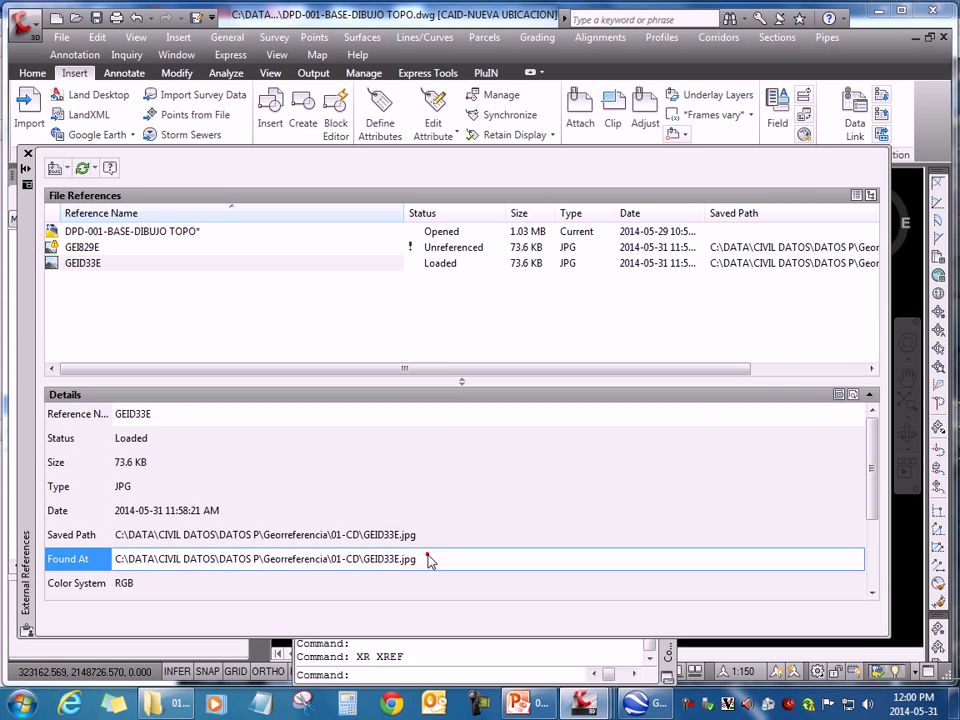
left_click(852, 559)
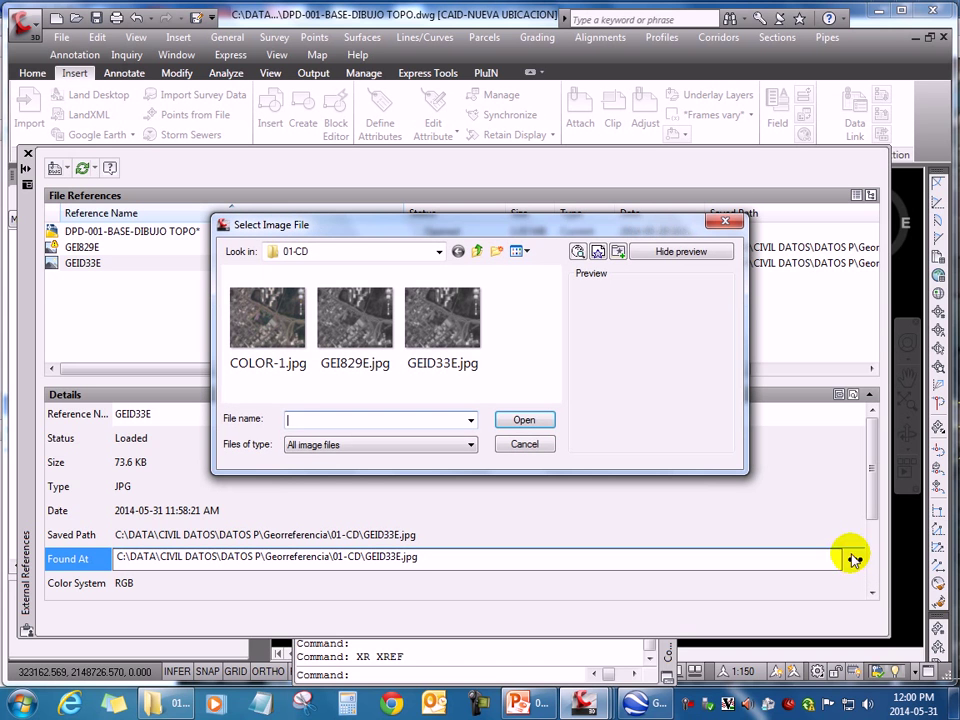
left_click(253, 316)
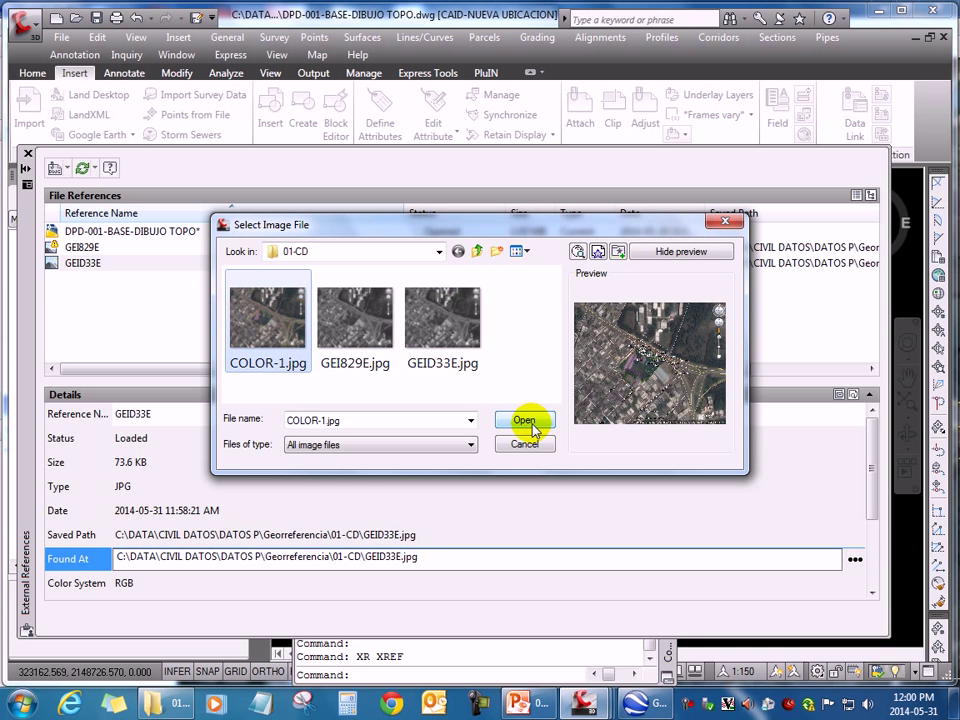
left_click(524, 420)
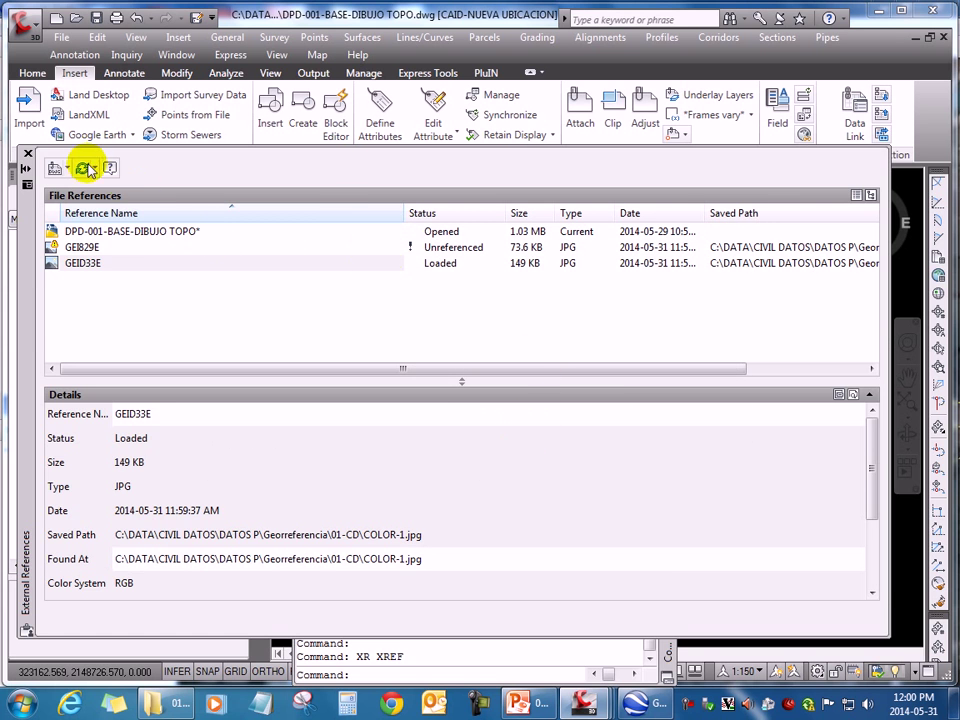
left_click(28, 155)
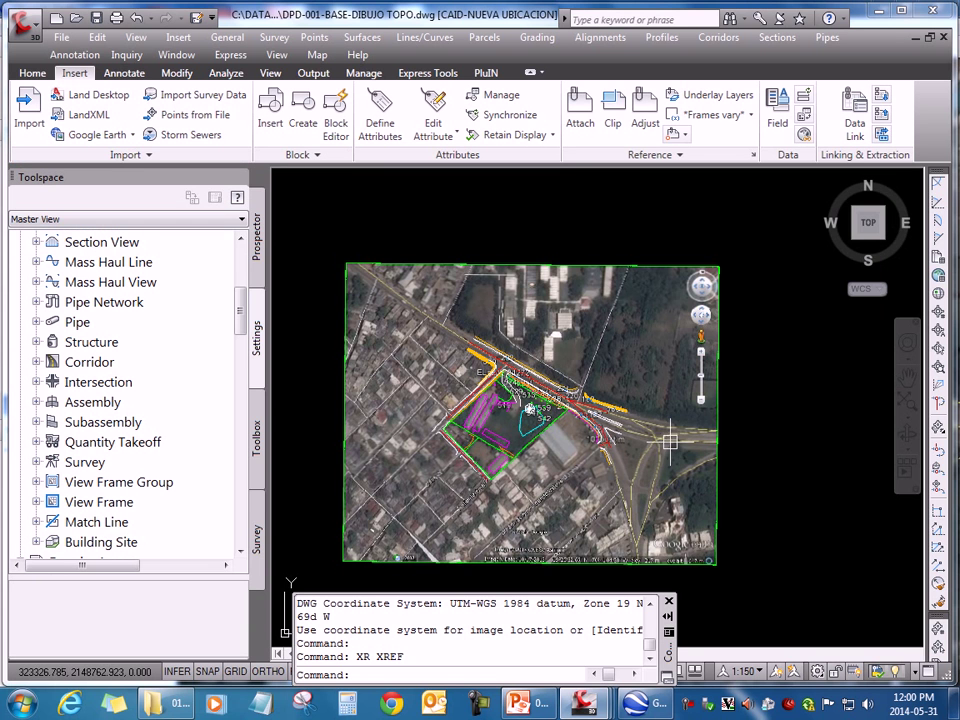
scroll(670, 441, "up", 3)
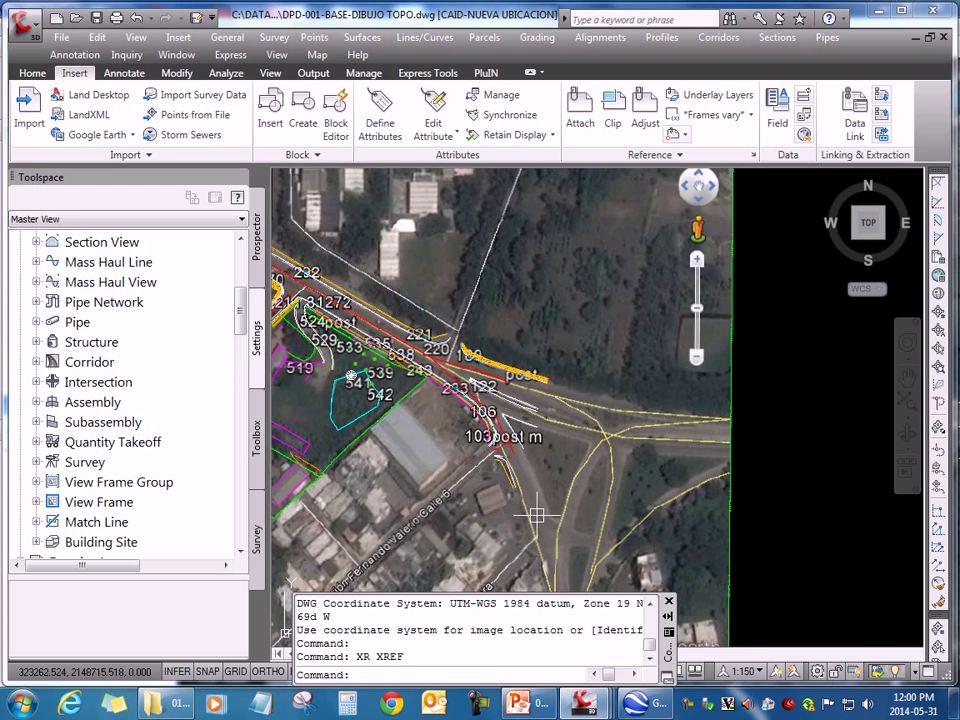
middle_click_drag(537, 515, 702, 423)
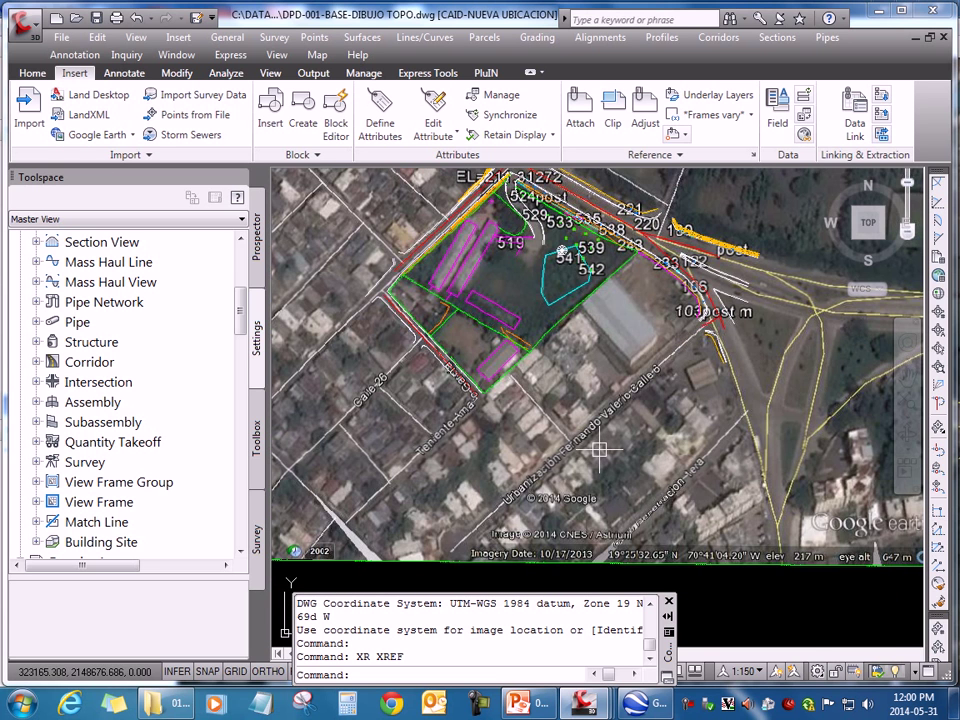
scroll(588, 452, "down", 4)
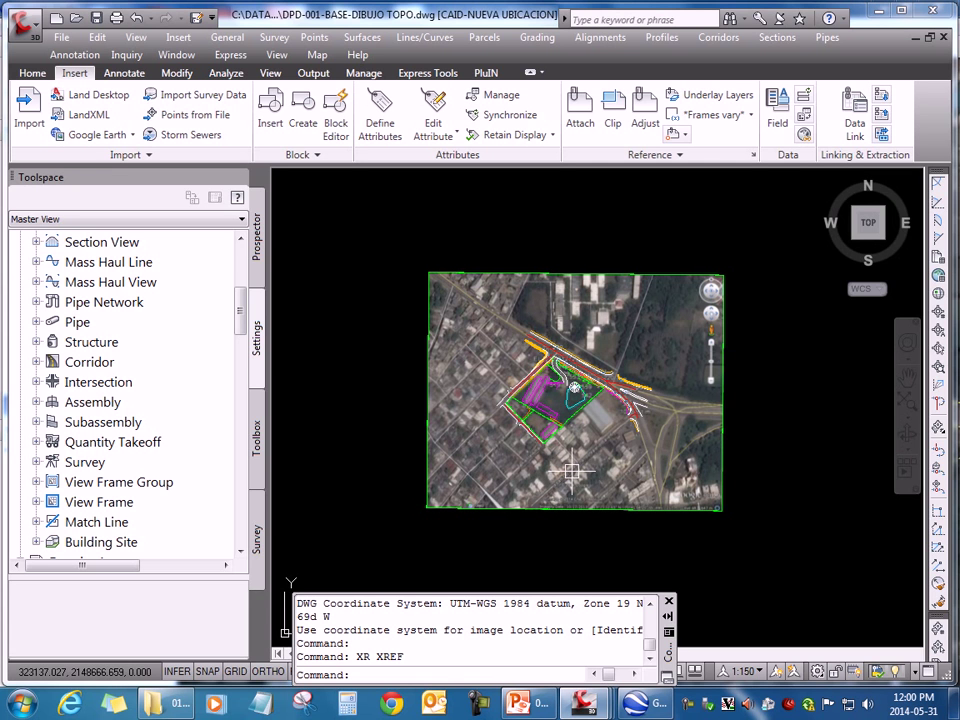
scroll(537, 403, "up", 2)
middle_click_drag(662, 438, 595, 468)
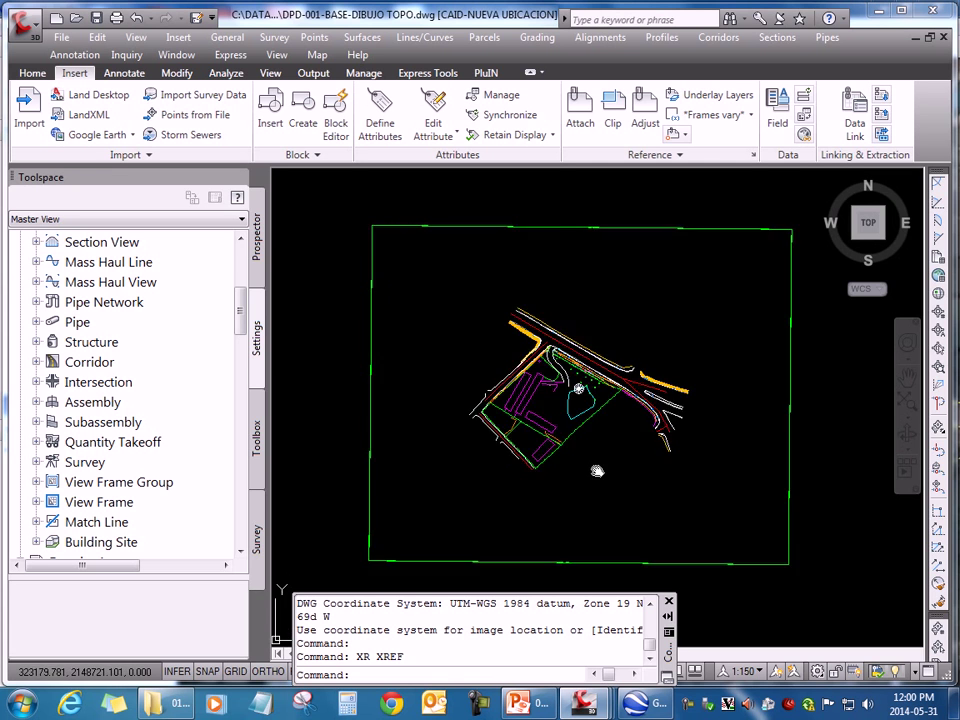
left_click(645, 706)
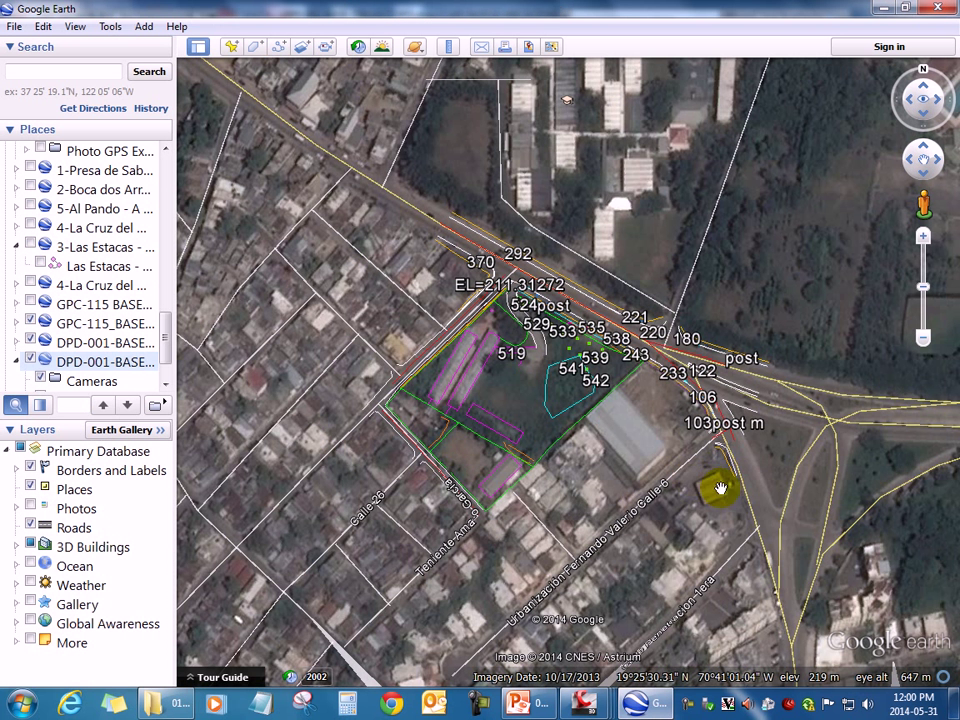
mouse_move(782, 512)
left_mouse_down()
mouse_move(316, 497)
mouse_move(234, 485)
left_mouse_up()
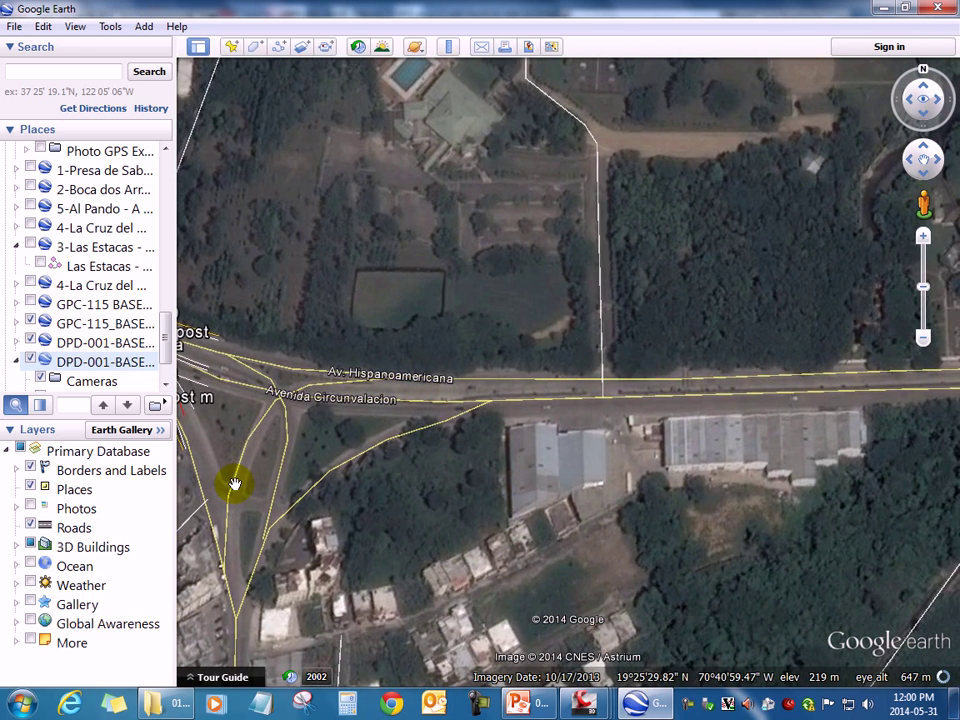
left_click_drag(317, 508, 323, 475)
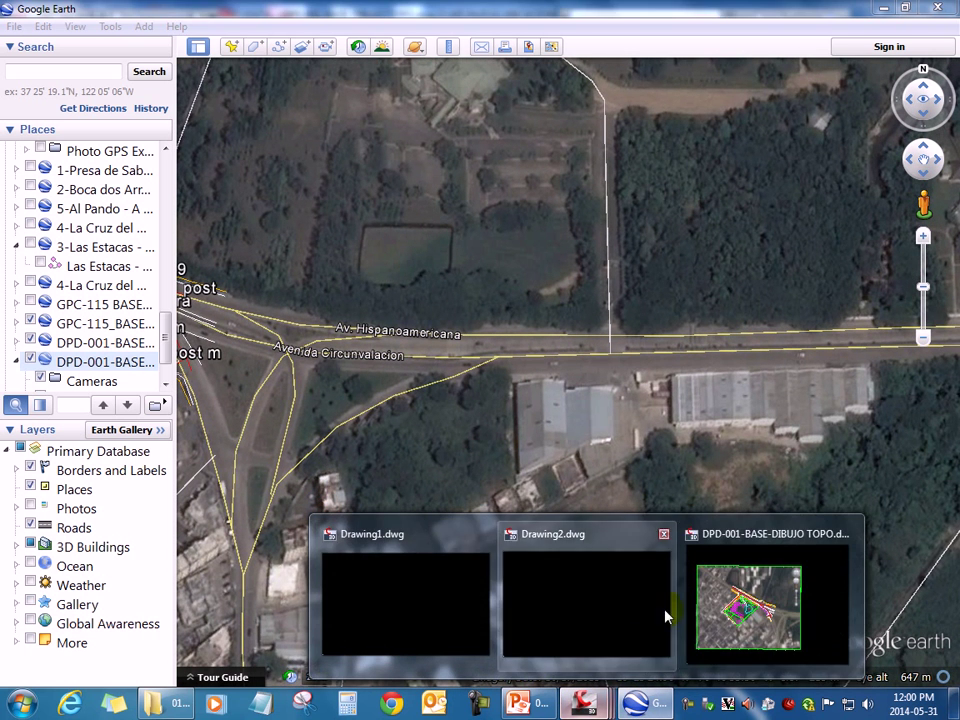
left_click(611, 307)
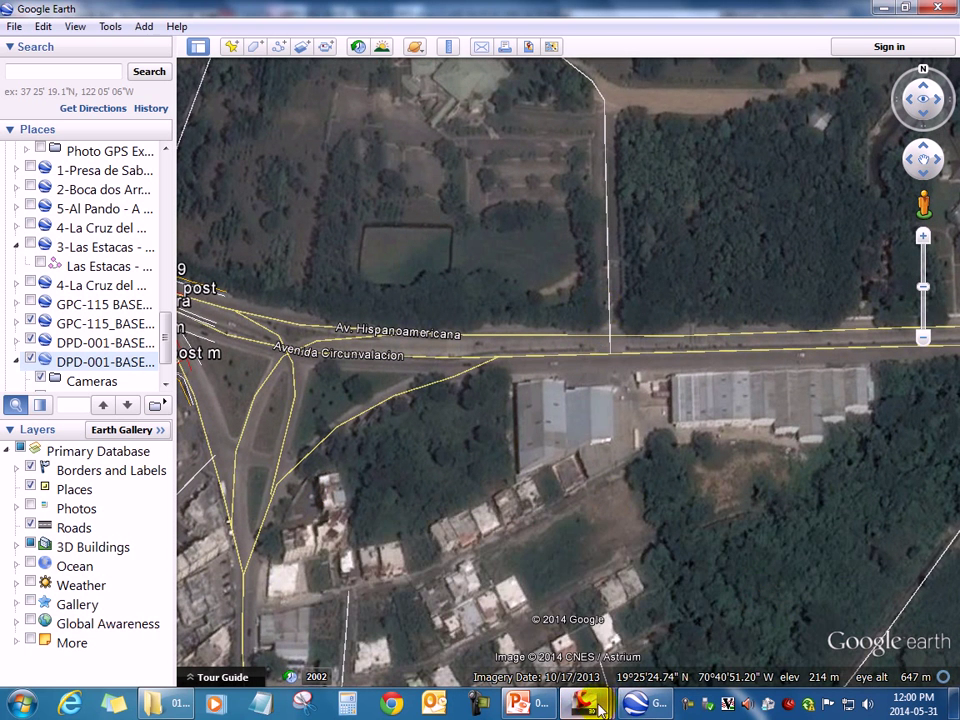
mouse_move(582, 703)
left_click(786, 608)
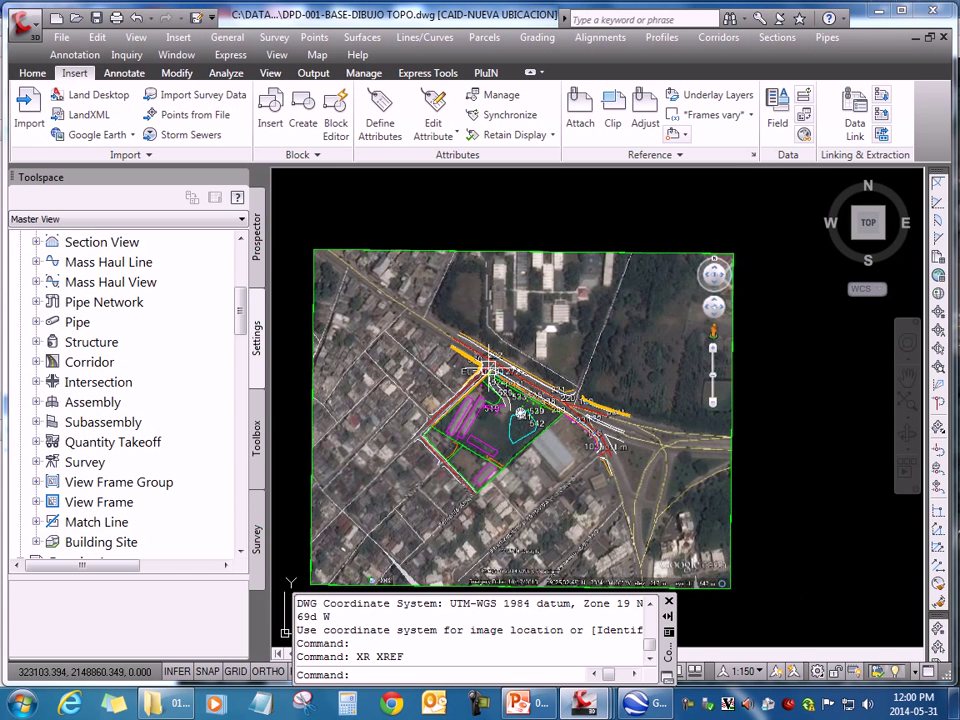
- Import another Google Earth image, accepting the drawing's coordinate system
scroll(520, 412, "down", 2)
scroll(560, 435, "down", 1)
scroll(602, 458, "up", 1)
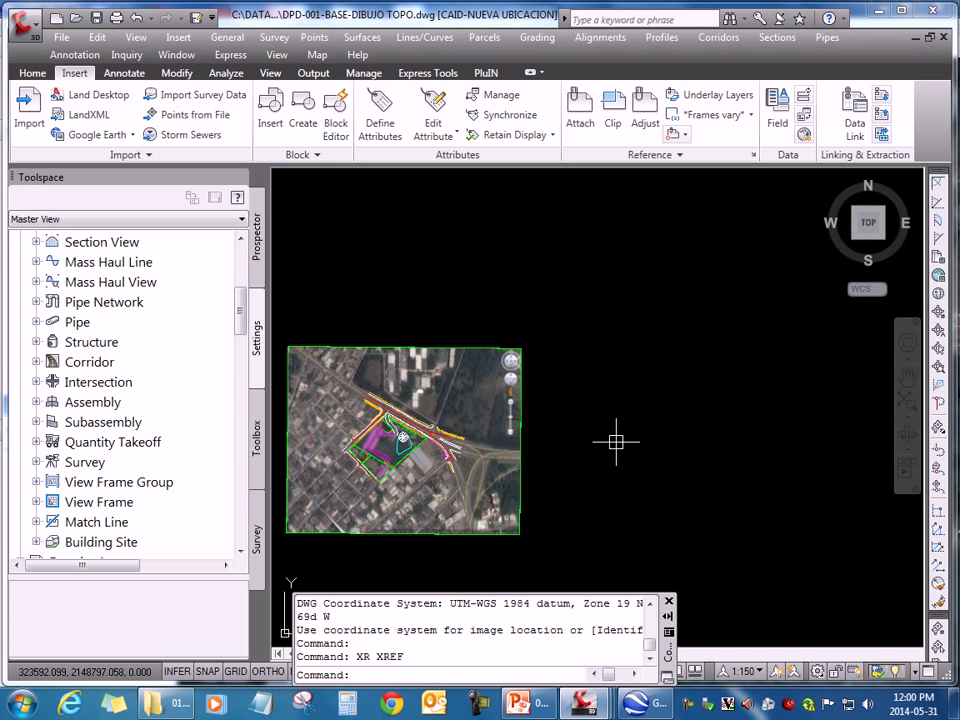
left_click(106, 137)
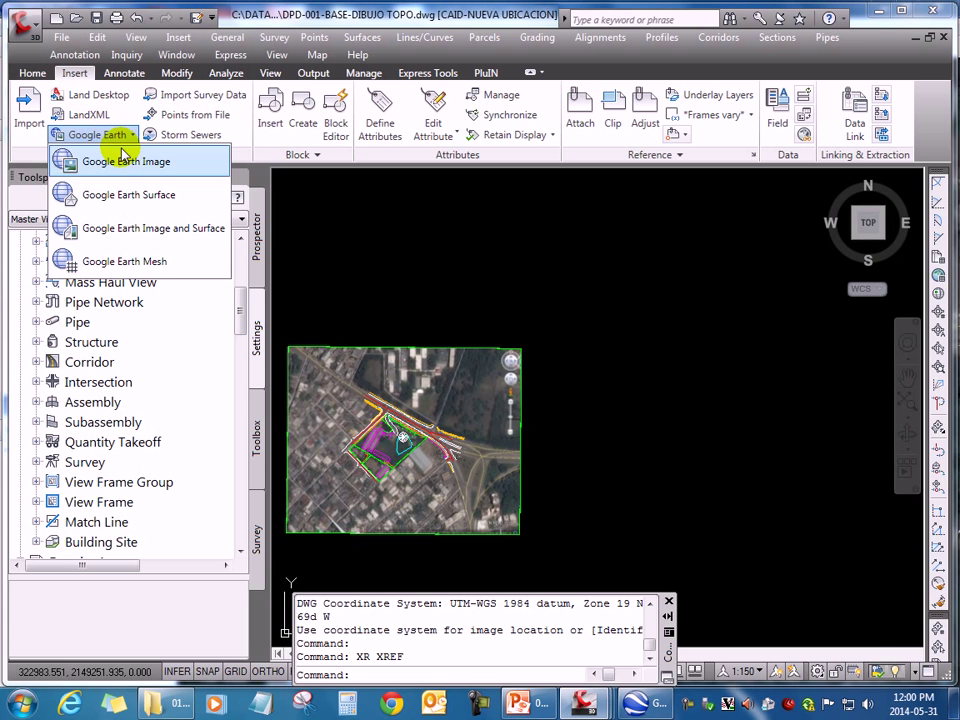
left_click(127, 163)
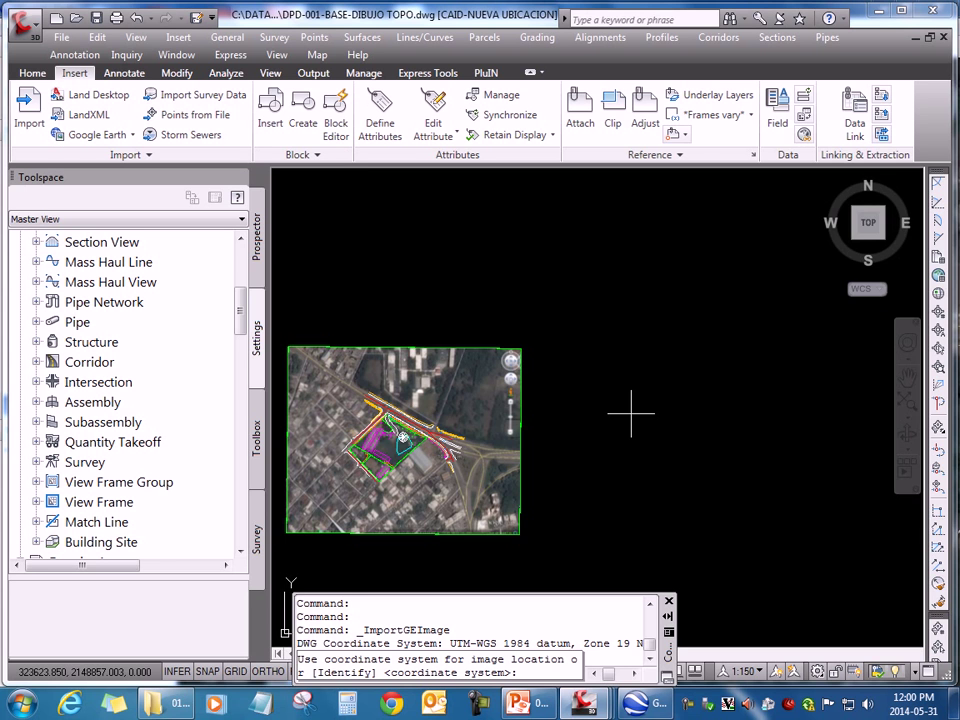
key("Return")
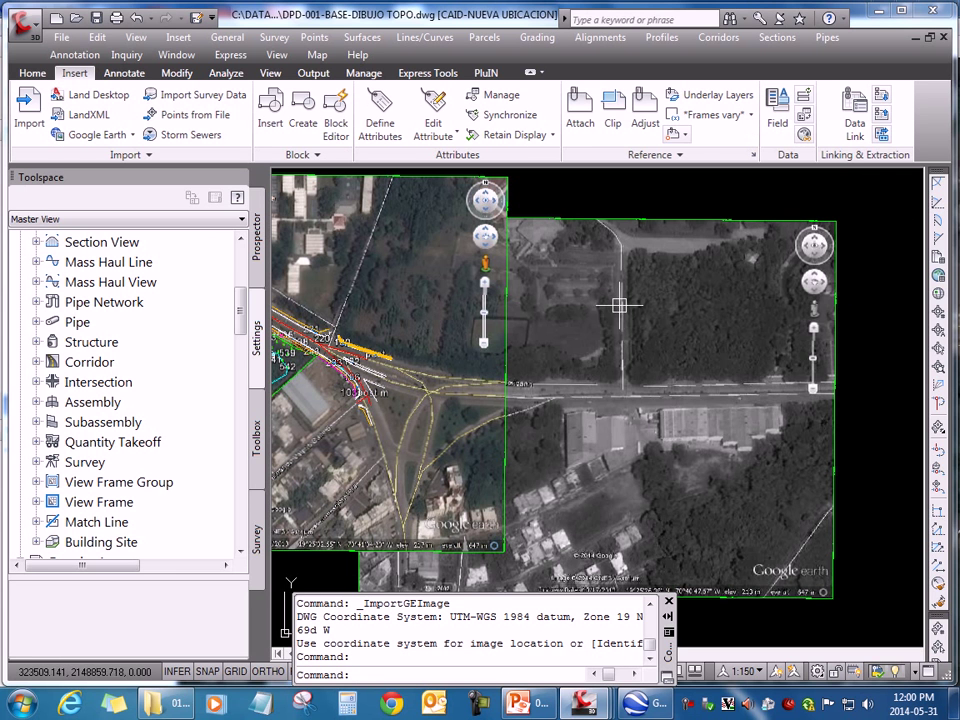
- Cancel the running import with Esc, compare both images around the site, then return to Google Earth
scroll(604, 262, "down", 2)
scroll(668, 396, "down", 2)
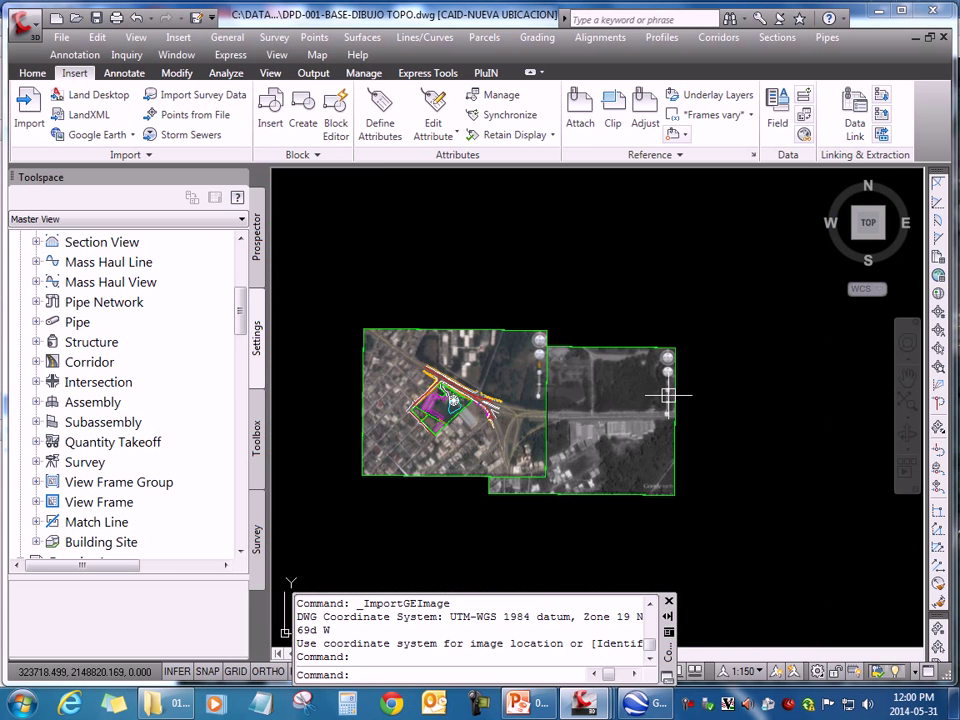
key("Escape")
scroll(600, 470, "up", 3)
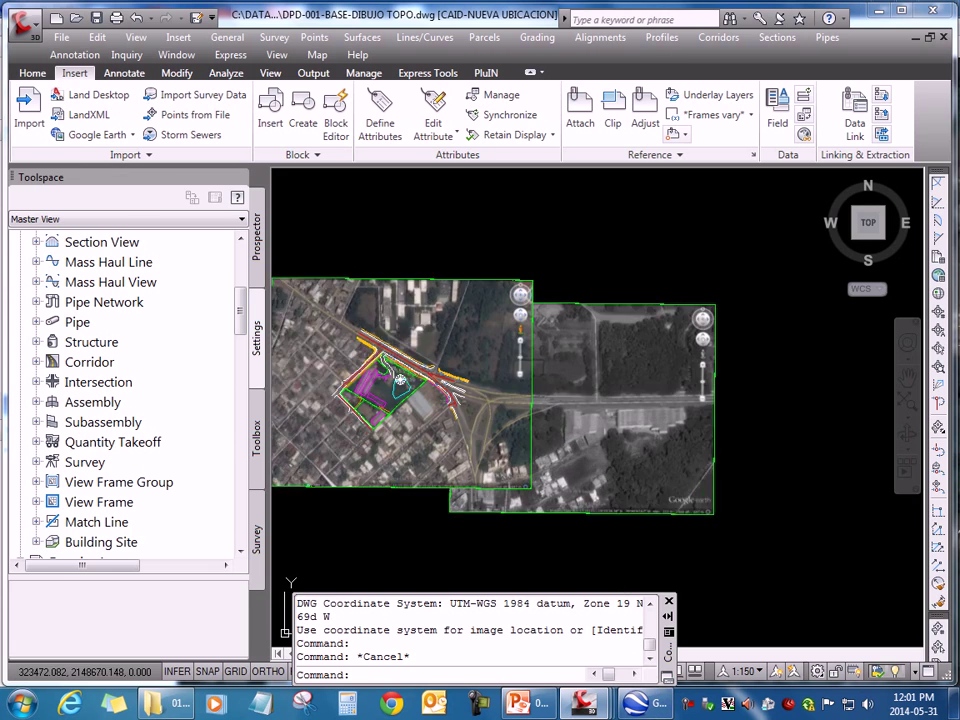
left_click(645, 703)
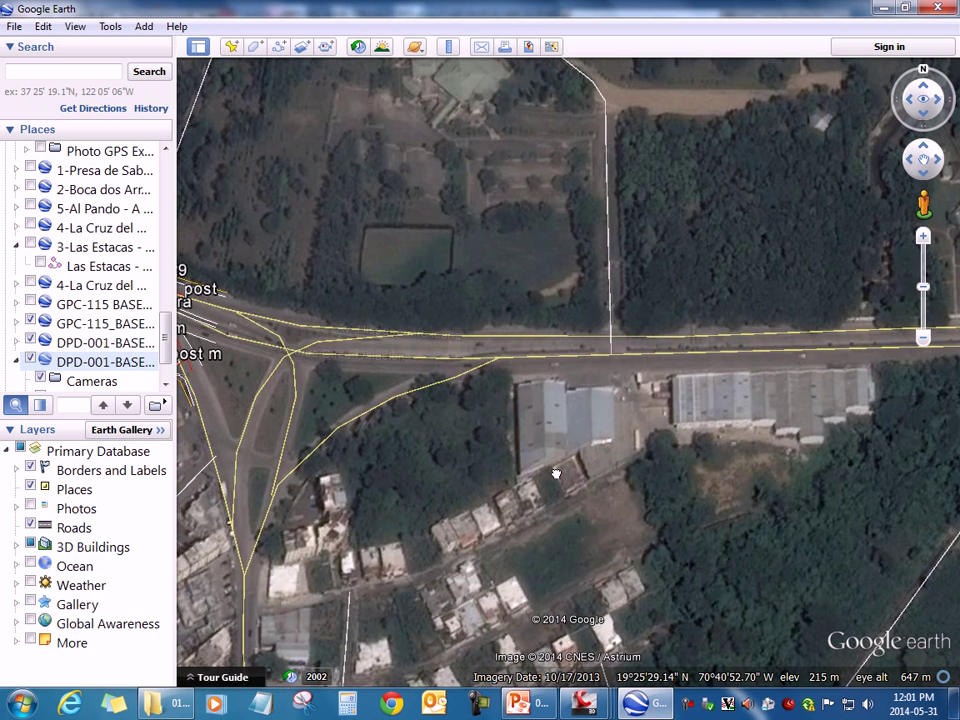
- Zoom out and back in on the site's EL elevation markers, then leave Google Earth
scroll(543, 466, "down", 4)
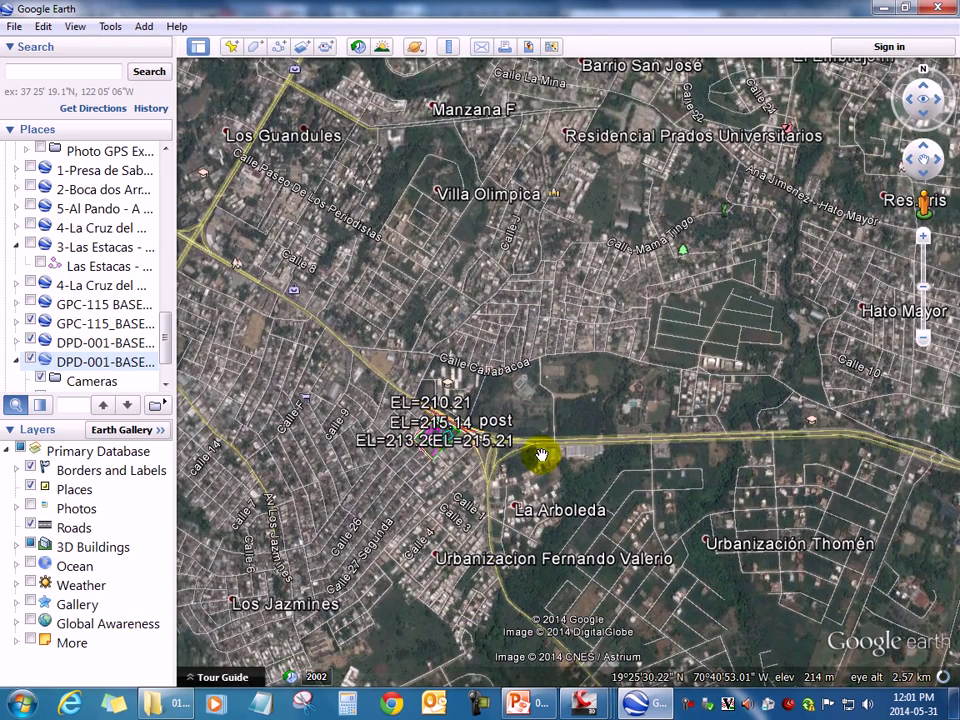
scroll(442, 440, "up", 3)
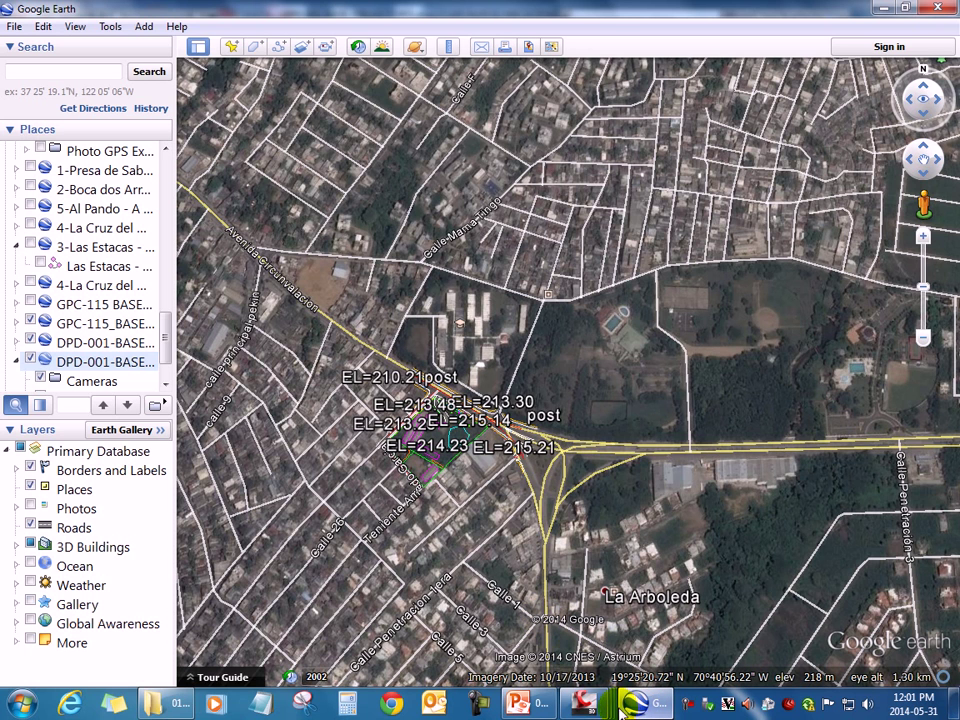
left_click(692, 707)
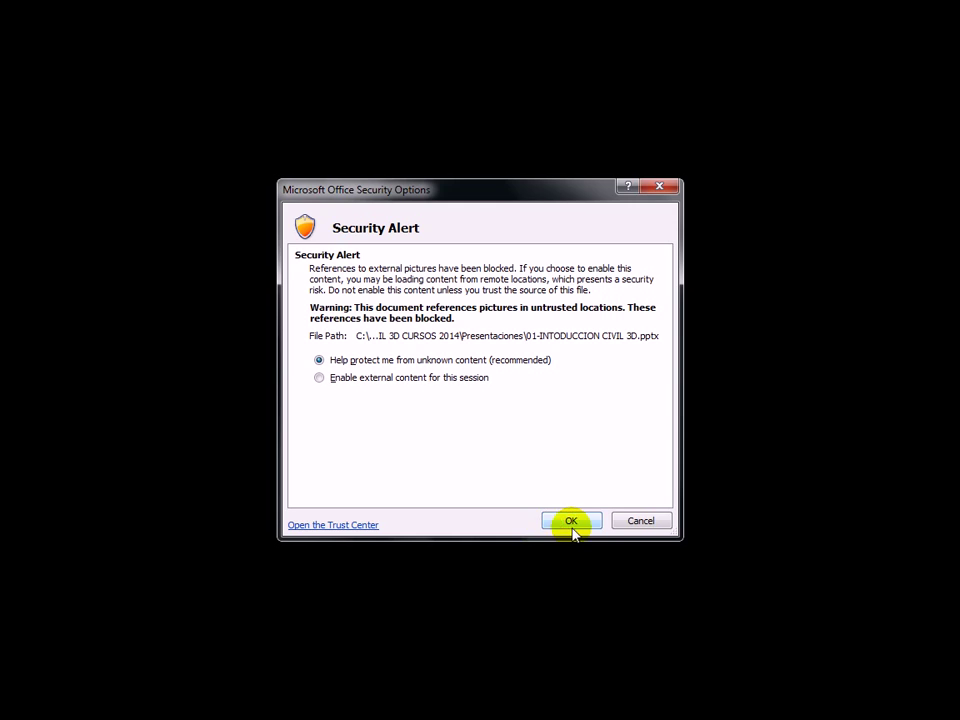
- Accept the Security Alert to show slide 12 on GeoMaps, then open the Start menu
left_click(630, 519)
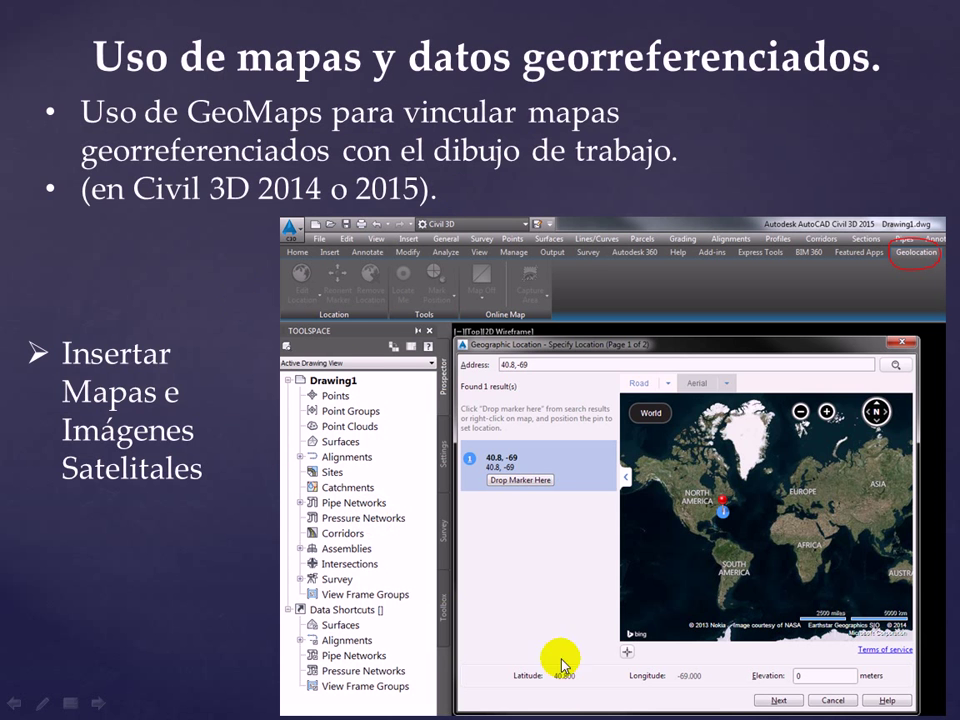
key("super")
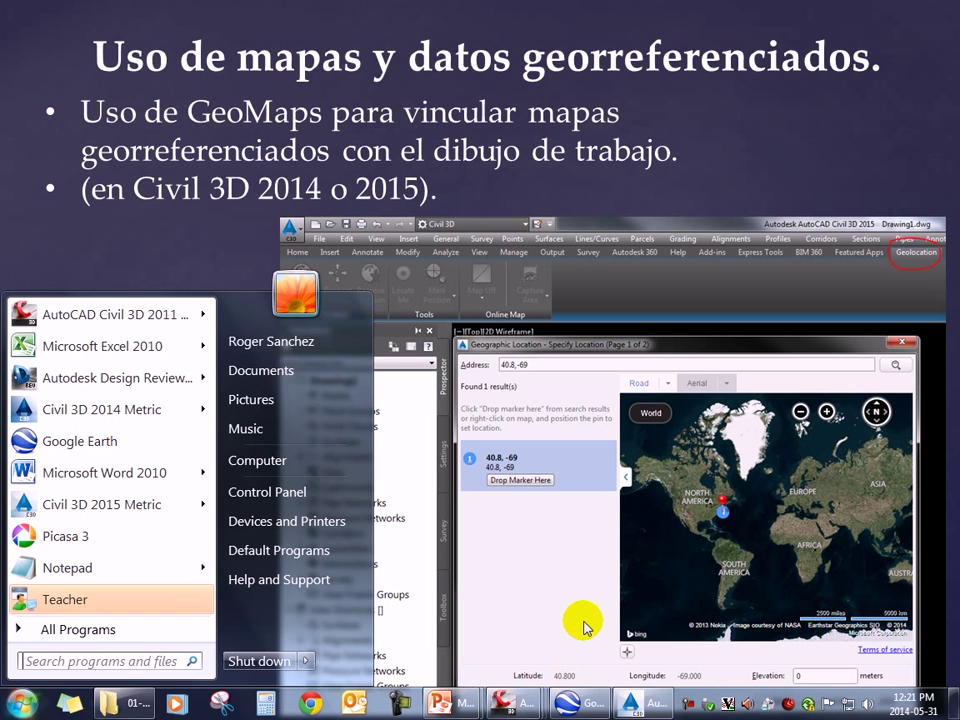
- In Civil 3D 2015, open GPC-115 BASE-FBO-LAYOUT.DWG from CIVIL DATOS\DATOS P\Georreferencia\02-PC
left_click(640, 710)
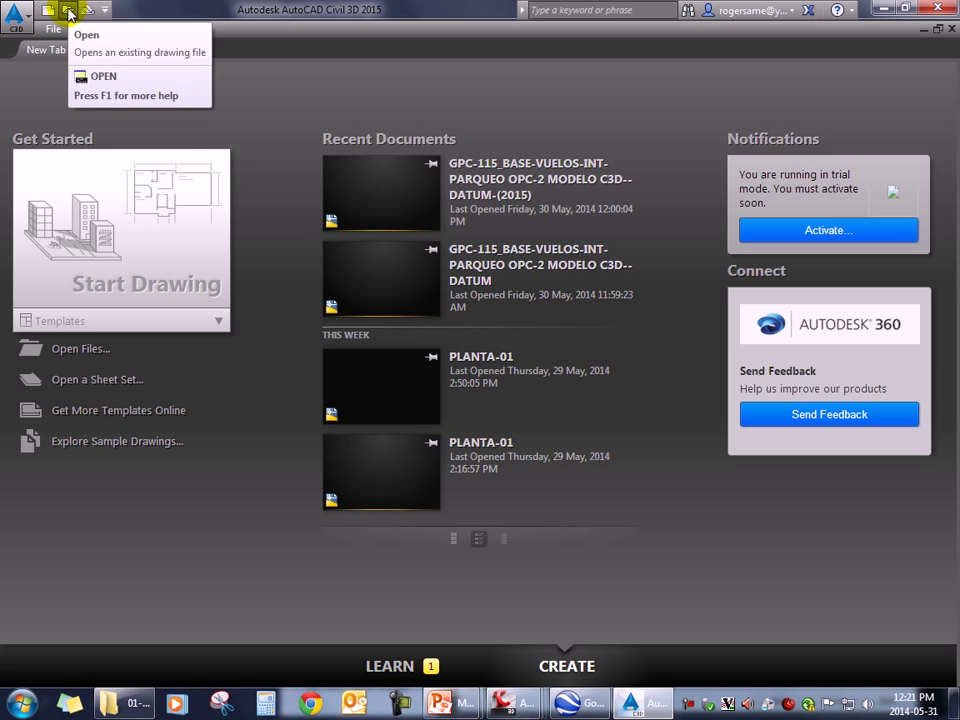
left_click(377, 272)
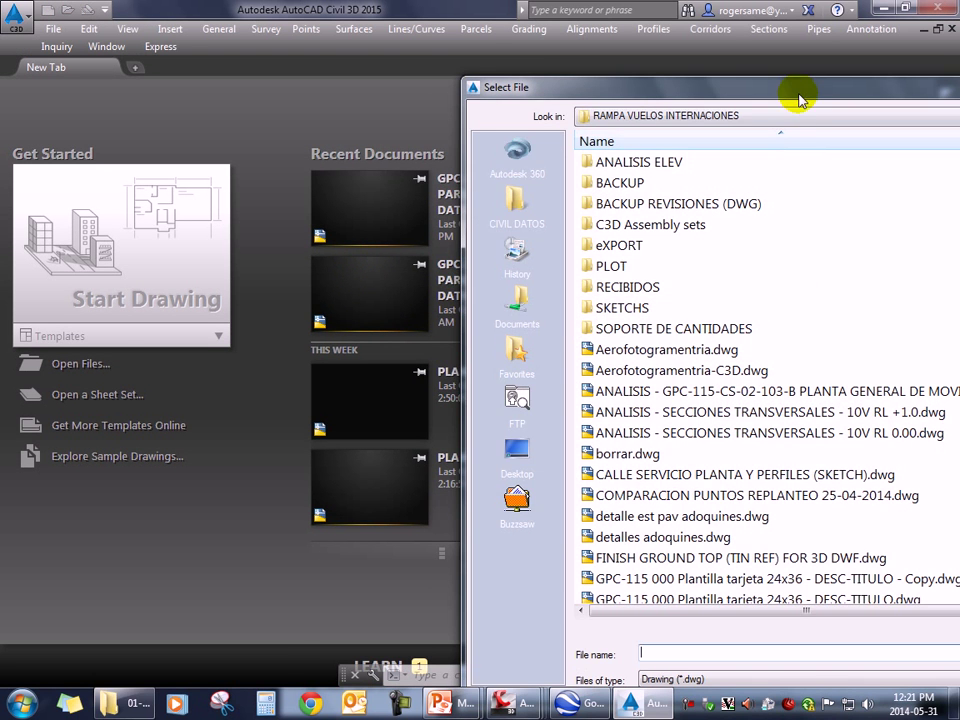
mouse_move(797, 87)
left_mouse_down()
mouse_move(647, 86)
mouse_move(422, 60)
left_mouse_up()
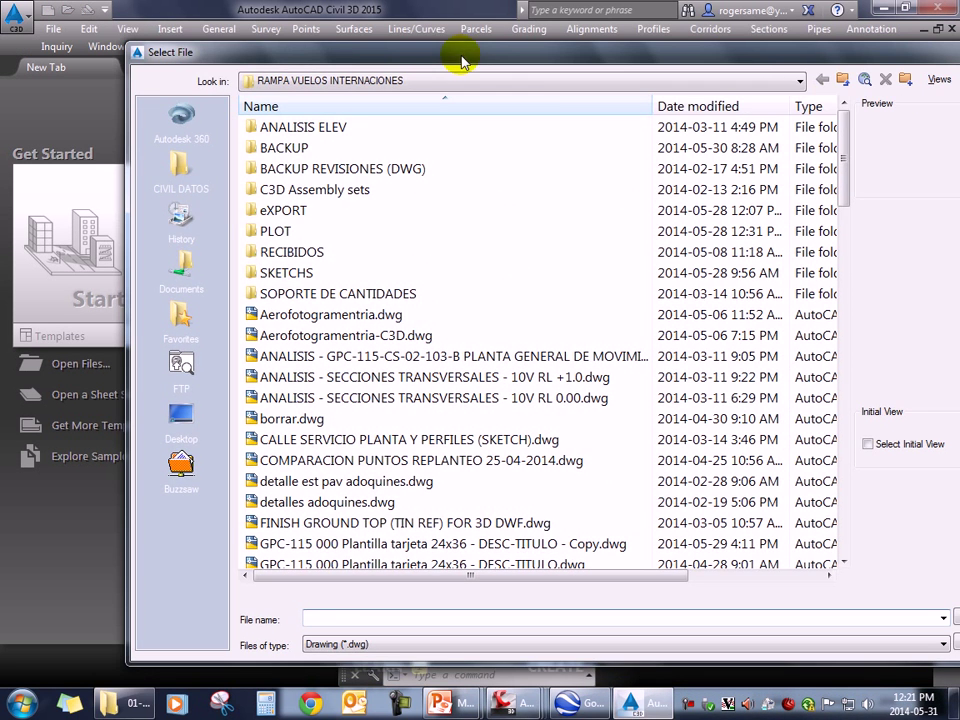
left_click(181, 165)
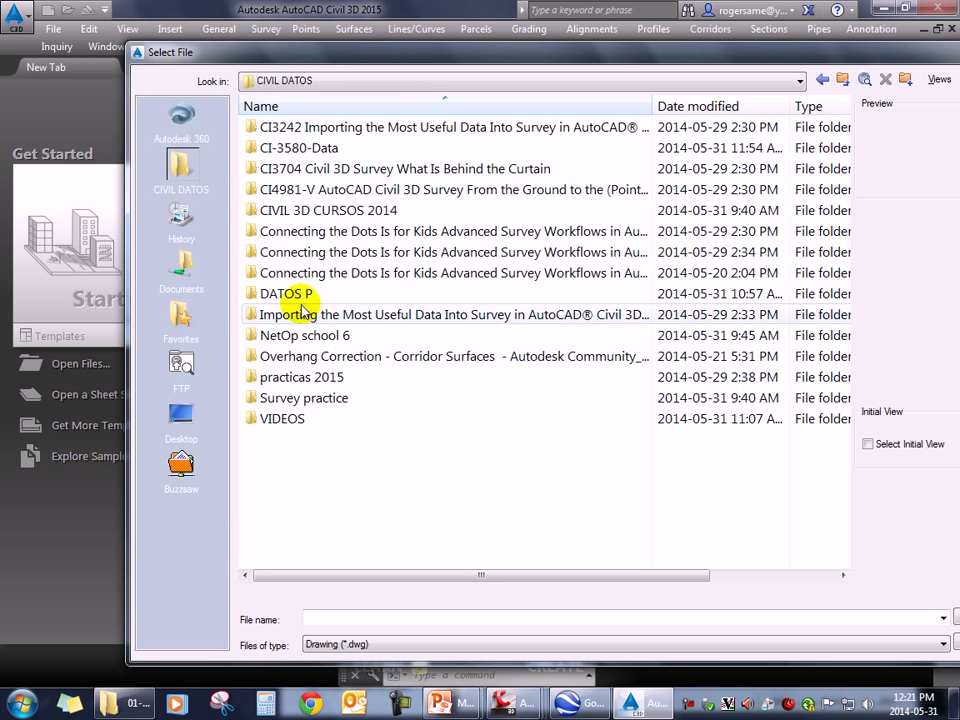
double_click(292, 294)
double_click(318, 148)
mouse_move(279, 148)
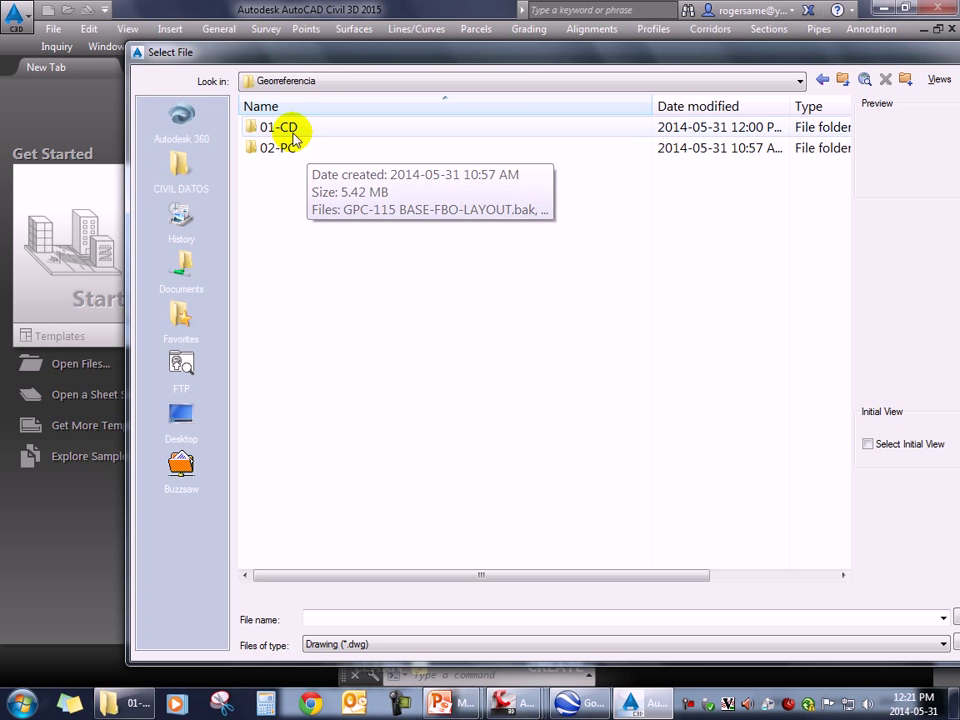
double_click(285, 147)
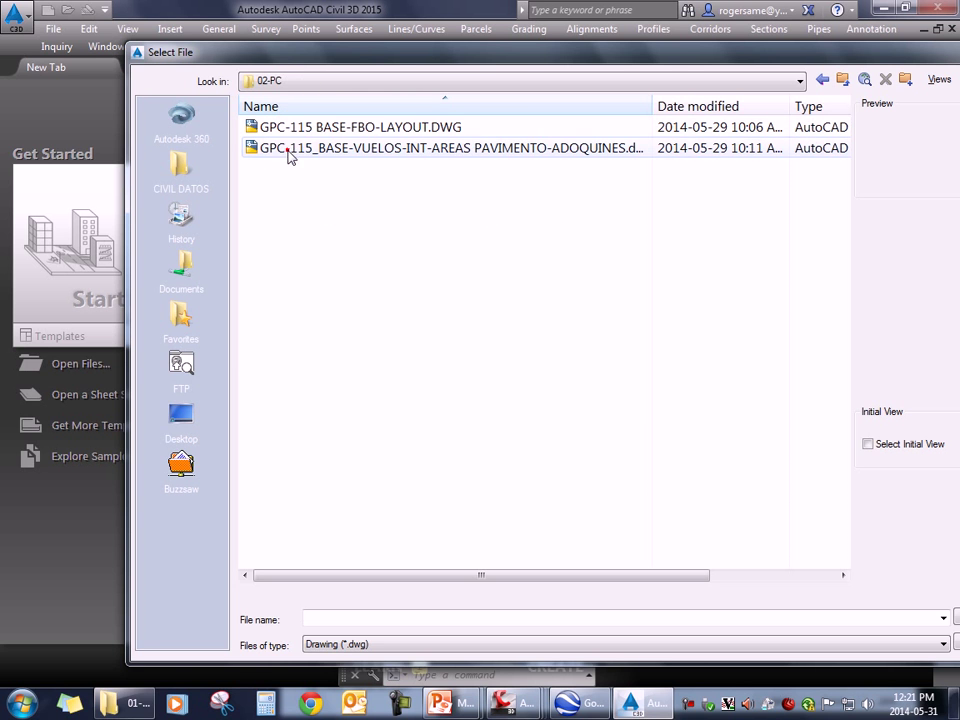
left_click(400, 132)
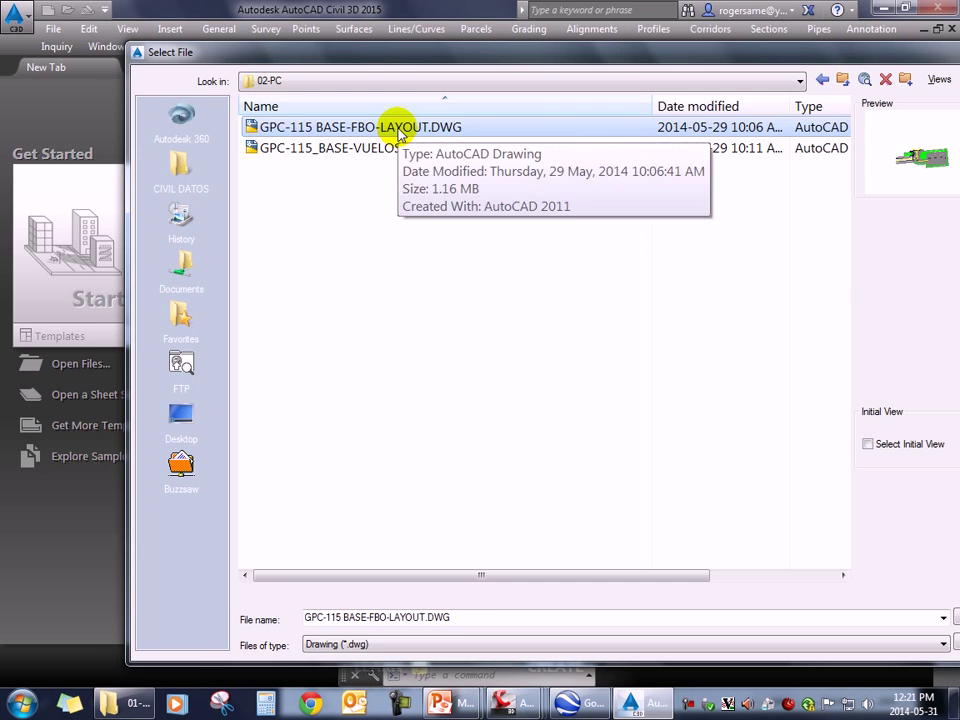
double_click(400, 132)
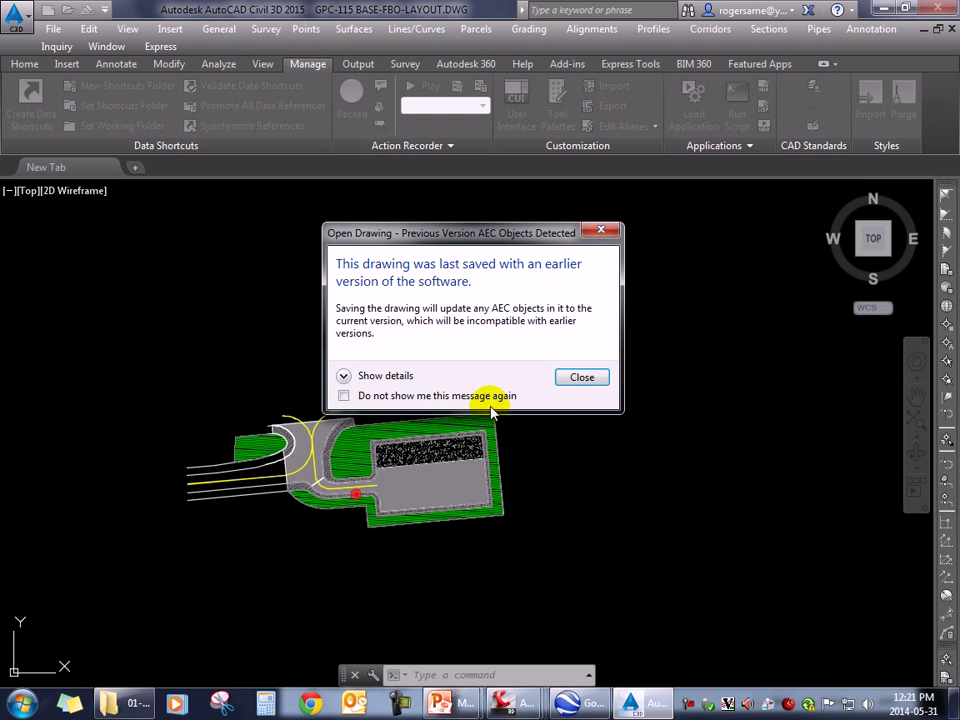
- Suppress the older-version warning and verify Drawing Settings show meters and UTM84-19N
left_click(425, 395)
left_click(581, 378)
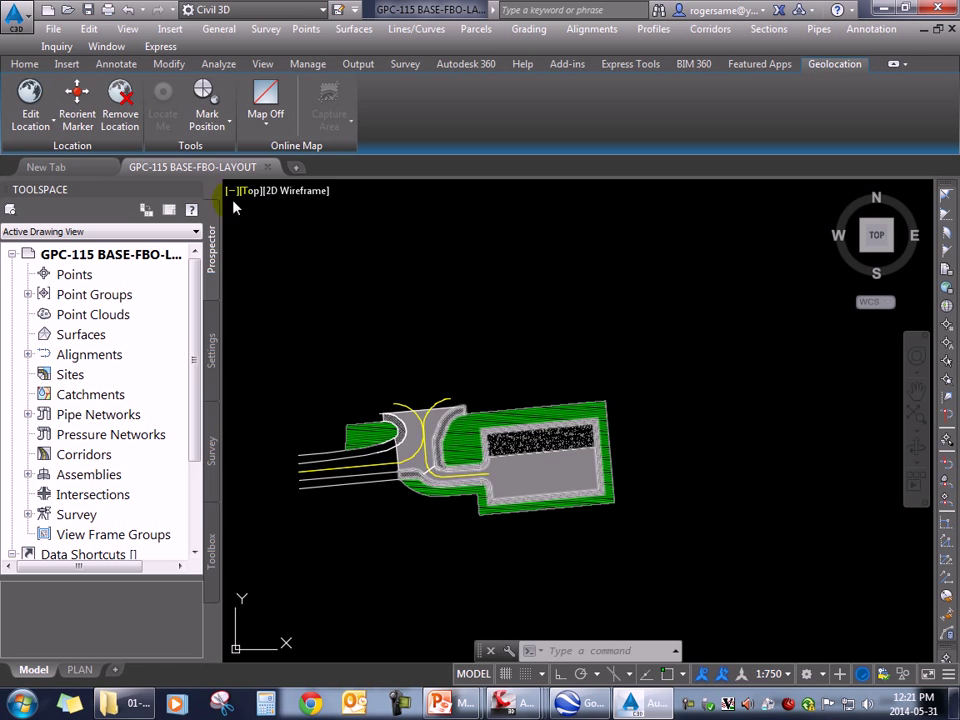
left_click(210, 350)
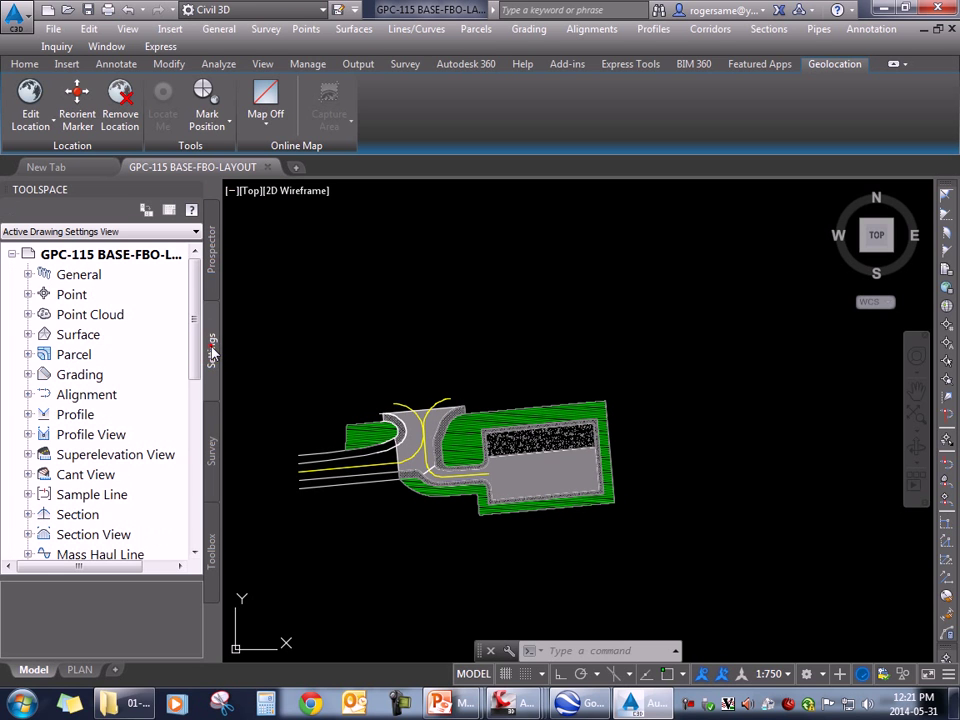
right_click(92, 258)
left_click(142, 261)
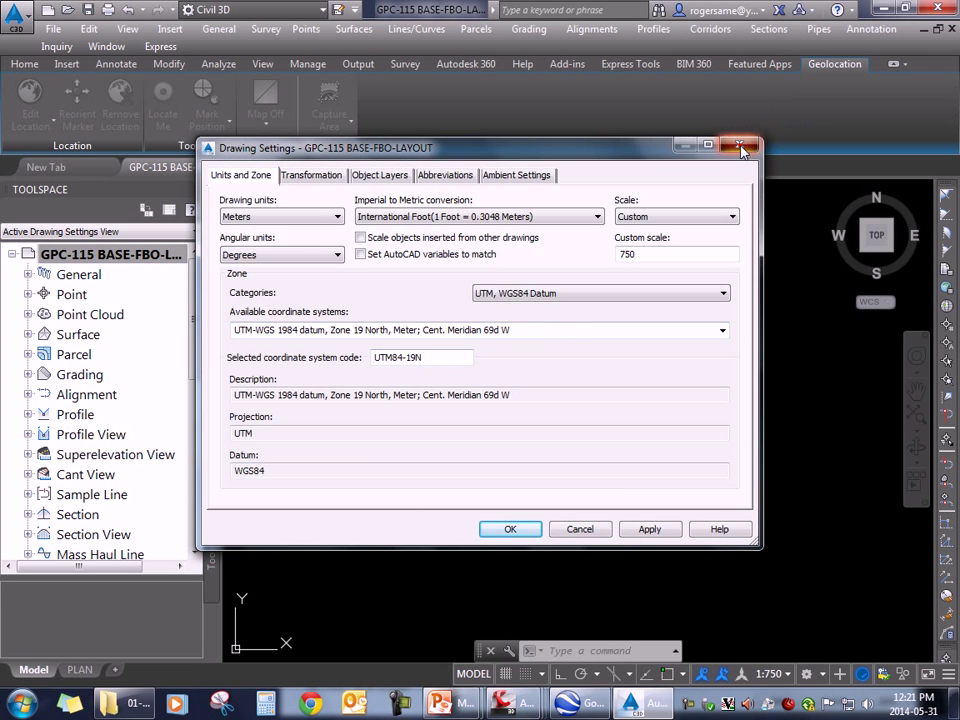
left_click(740, 147)
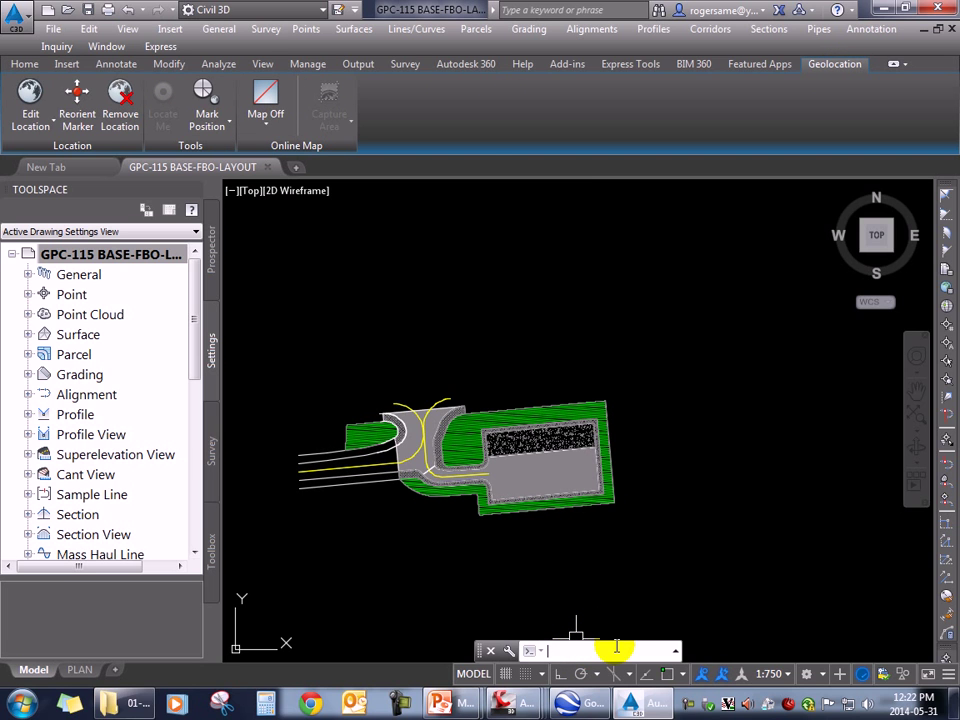
type("G")
- Run the EOMA online map command, list its map types, then cancel it
type("E")
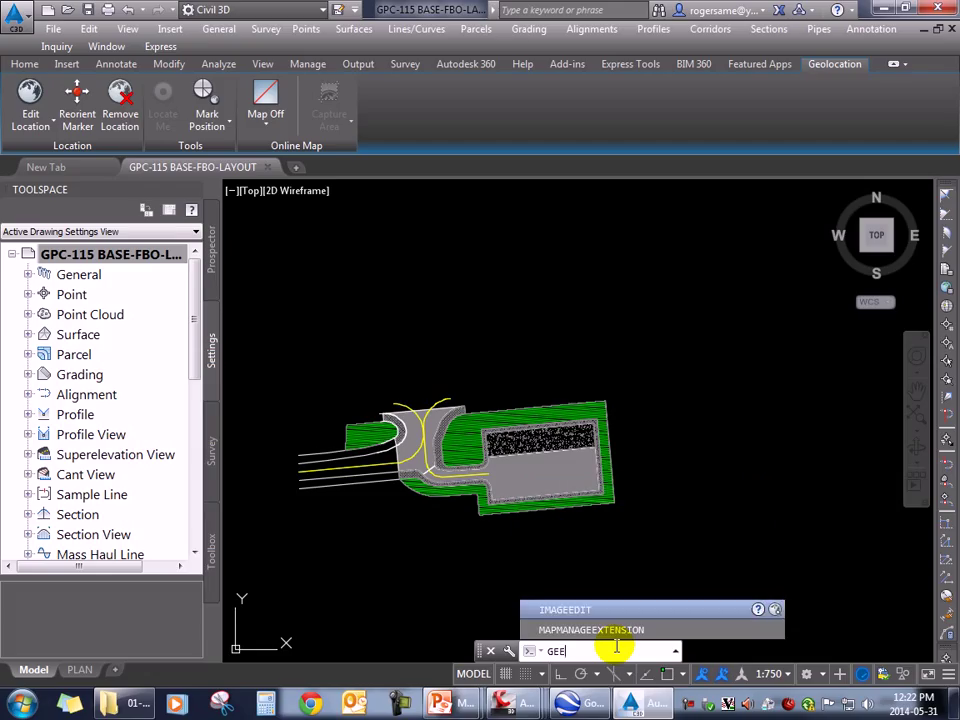
type("OMAP")
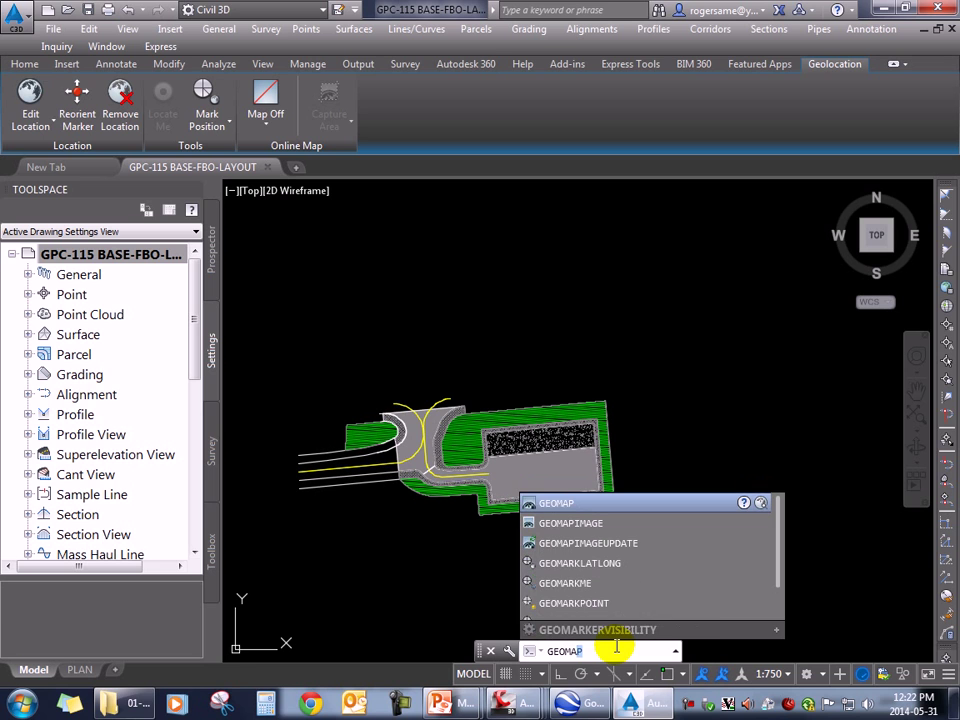
key("Return")
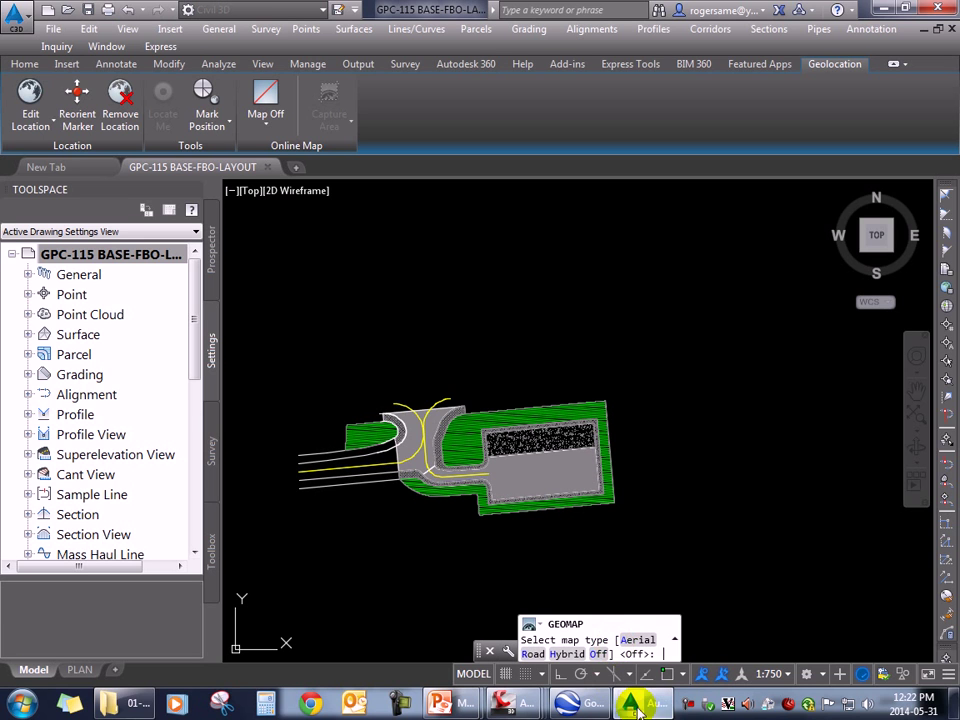
key("Down")
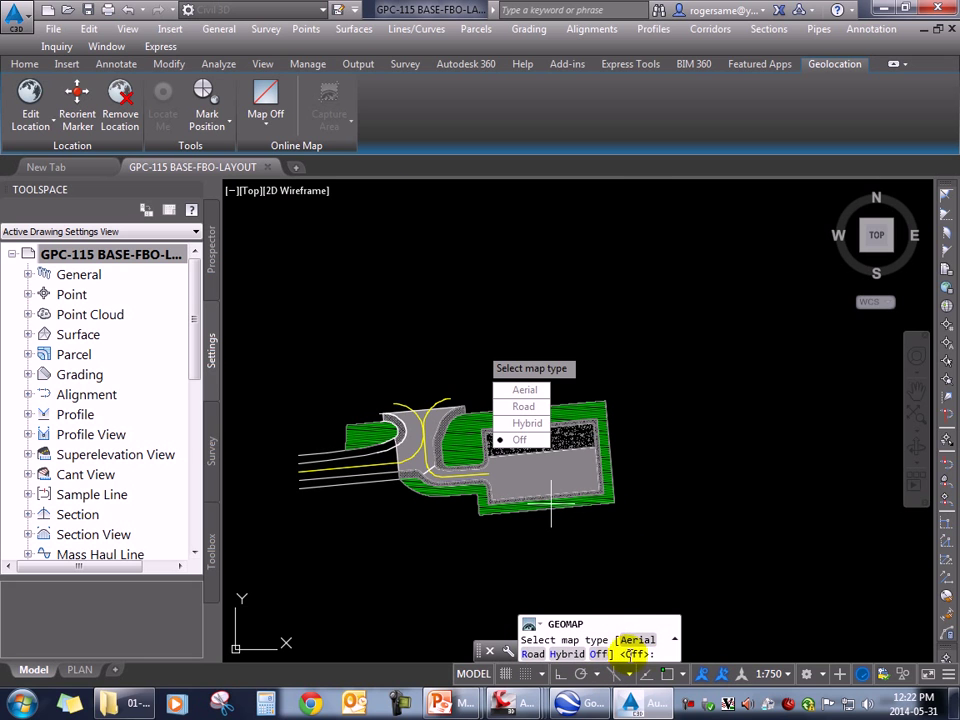
key("Escape")
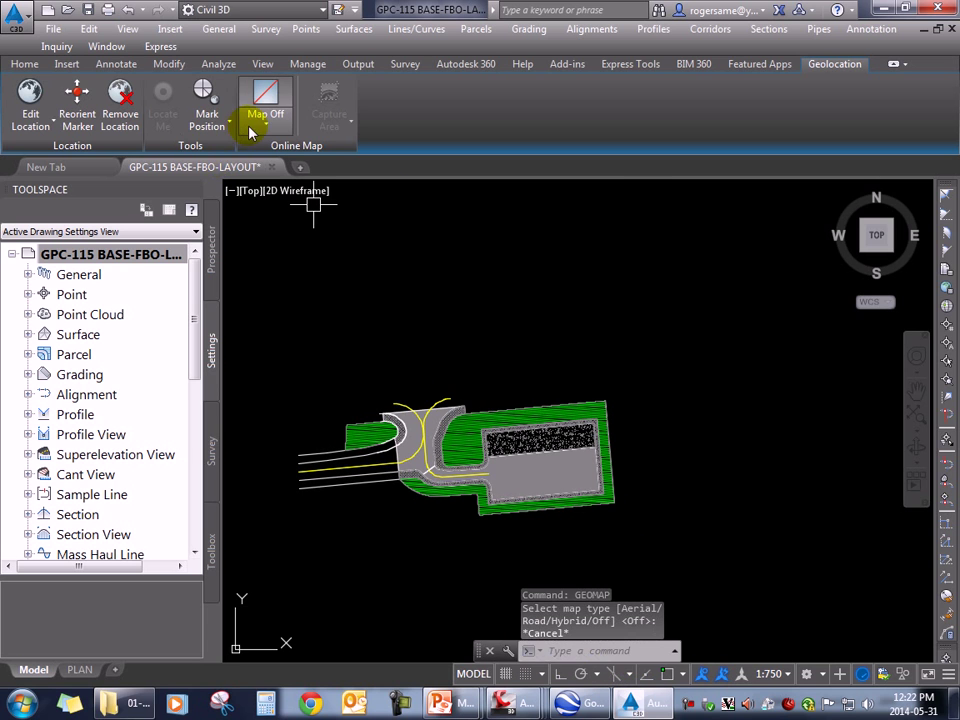
- Choose Map Aerial and accept online map data, remembering the choice
left_click(264, 119)
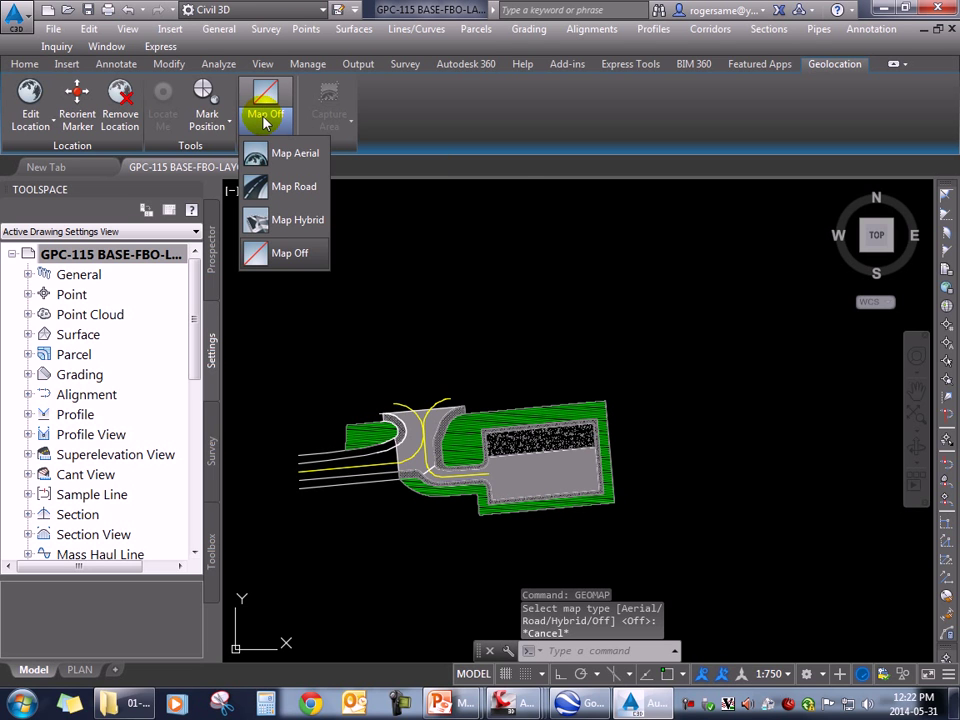
left_click(306, 160)
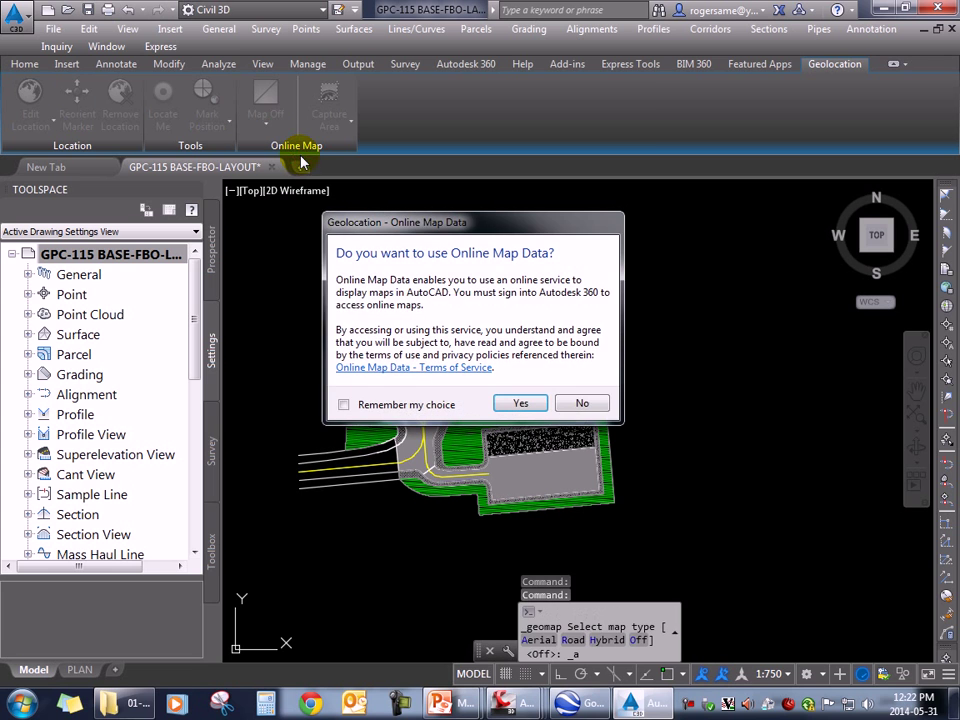
left_click(343, 404)
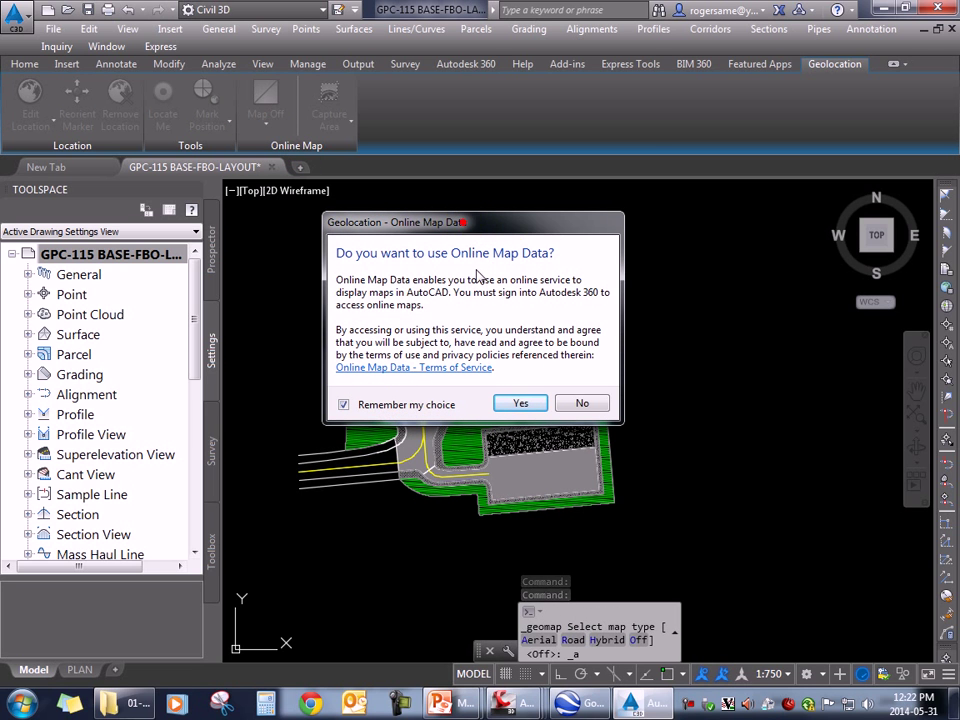
left_click(516, 402)
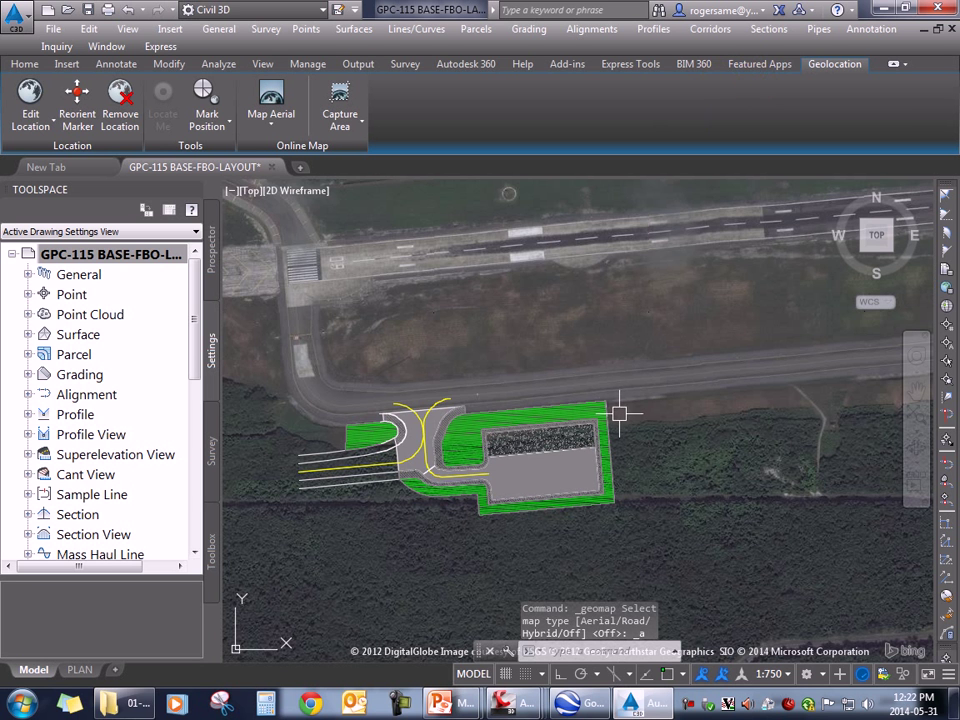
scroll(621, 455, "down", 2)
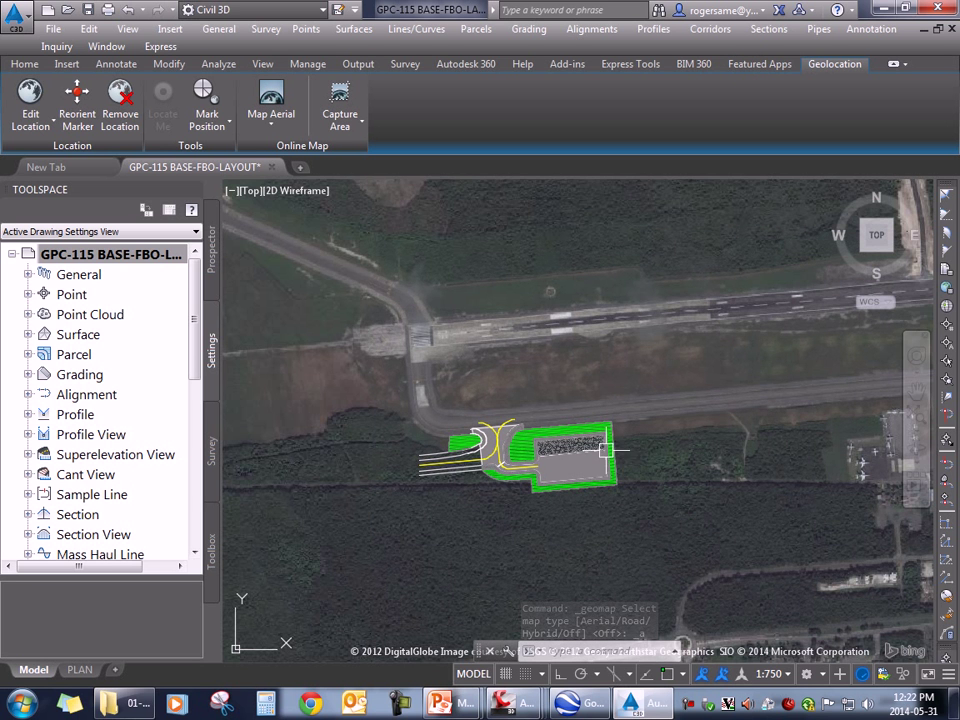
scroll(590, 452, "down", 2)
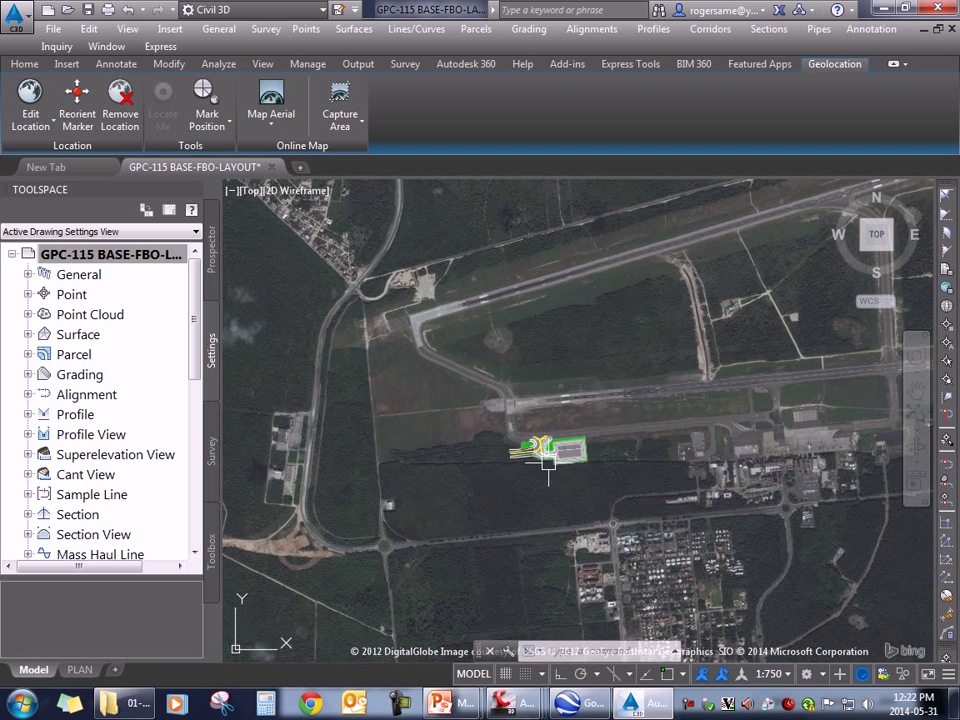
scroll(548, 462, "down", 1)
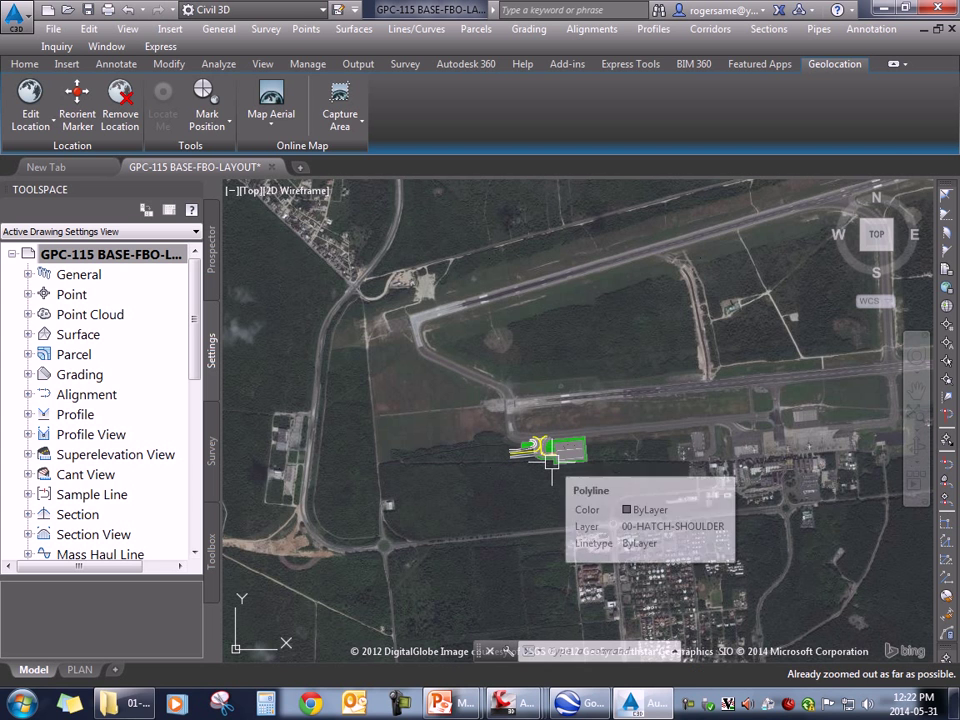
middle_click_drag(549, 456, 613, 352)
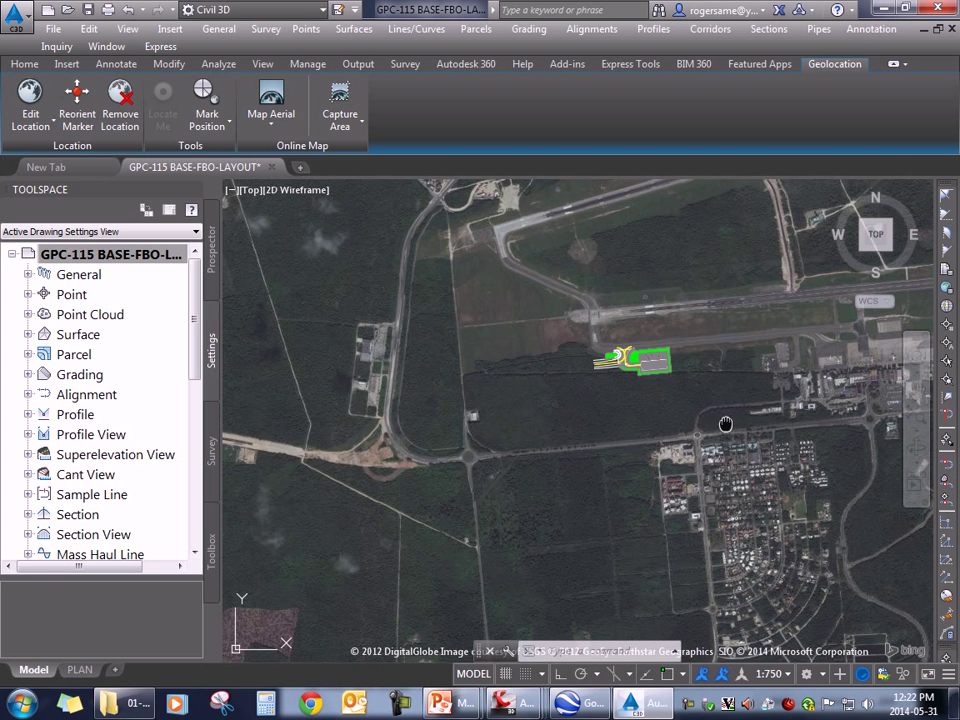
middle_click_drag(725, 424, 604, 424)
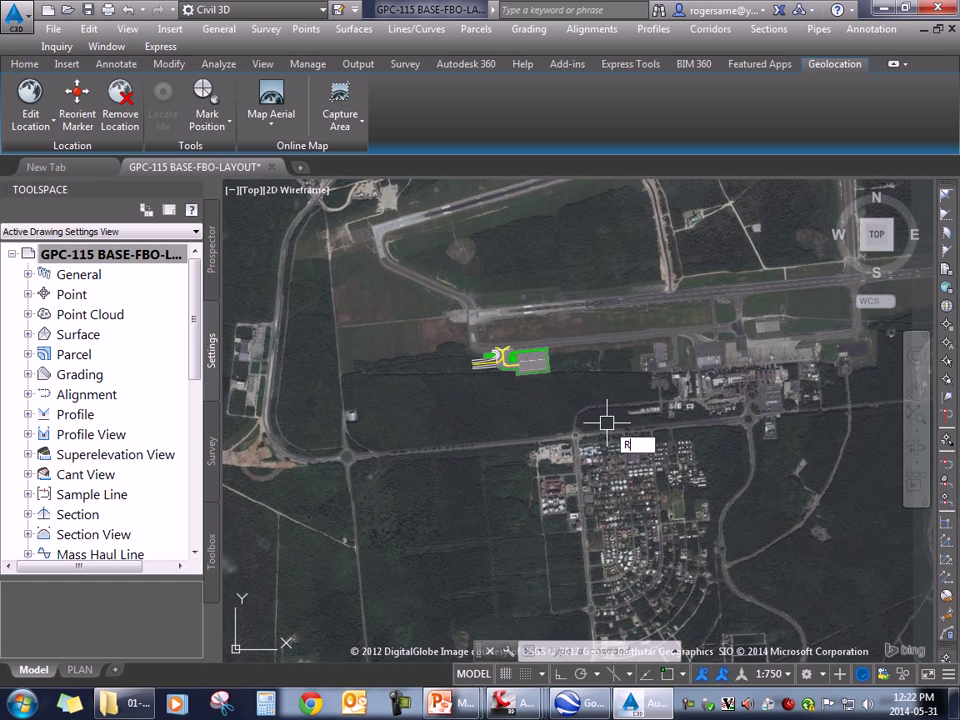
type("E")
key("Return")
scroll(586, 449, "down", 5)
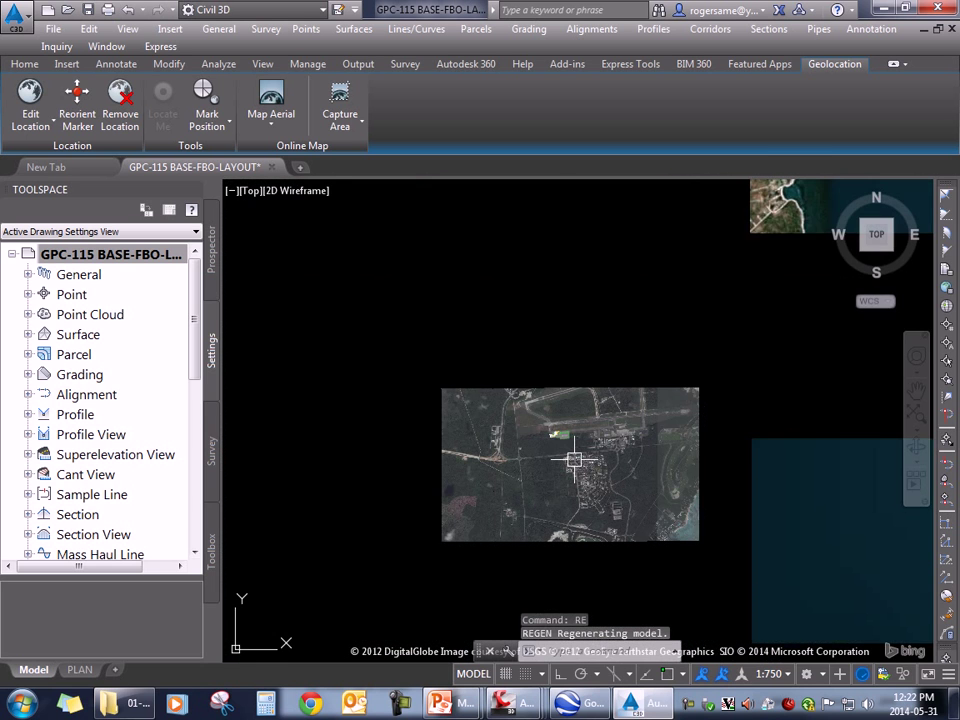
scroll(626, 421, "down", 2)
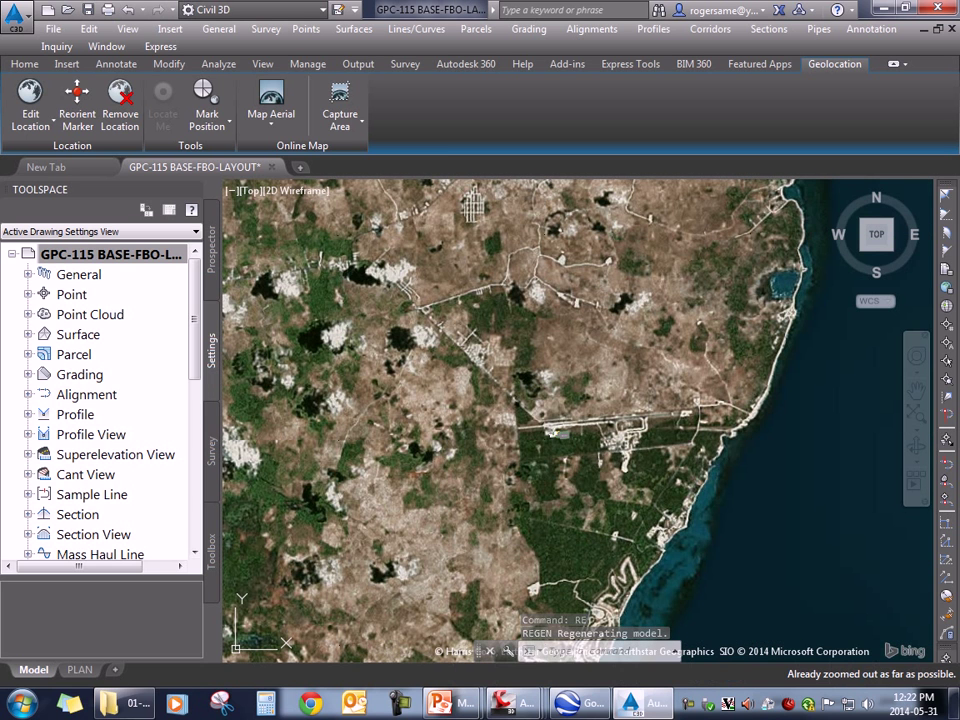
scroll(572, 439, "down", 2)
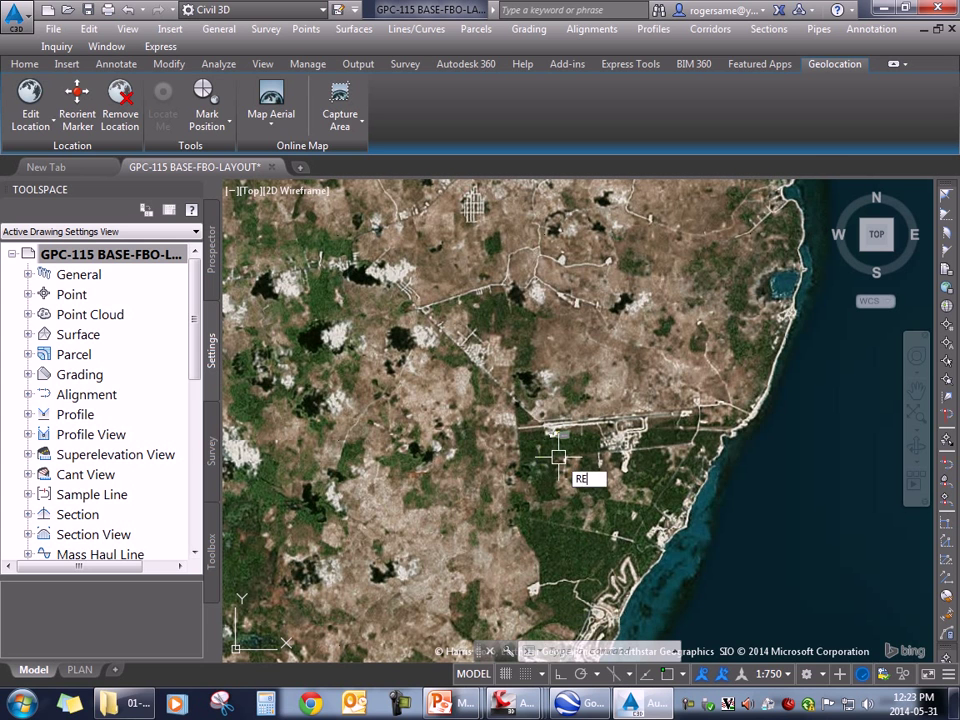
key("Return")
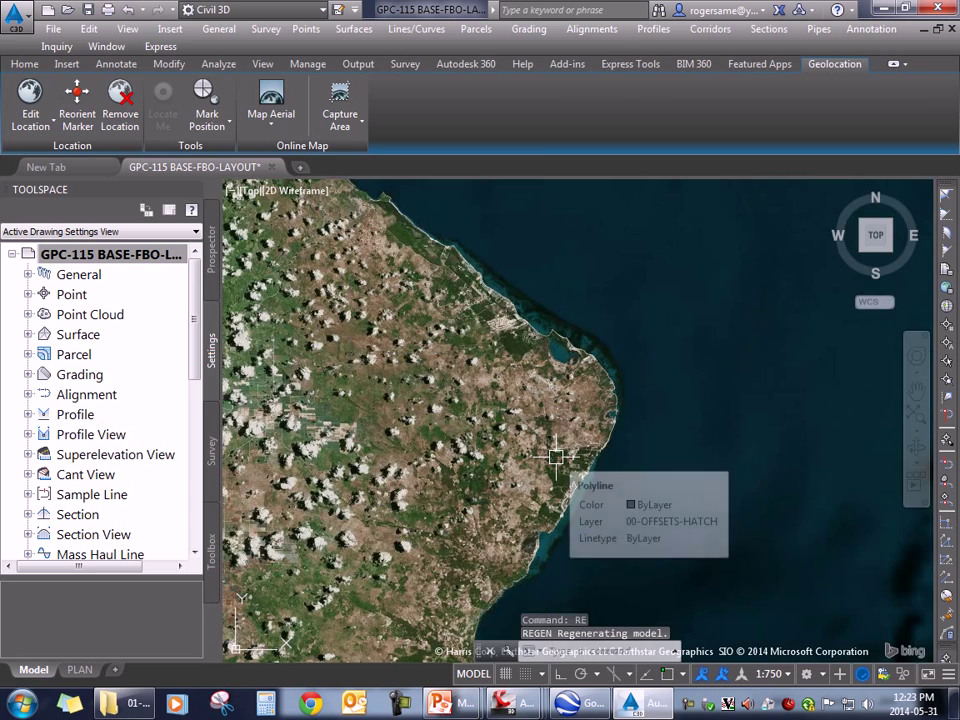
scroll(556, 457, "up", 5)
scroll(557, 450, "up", 5)
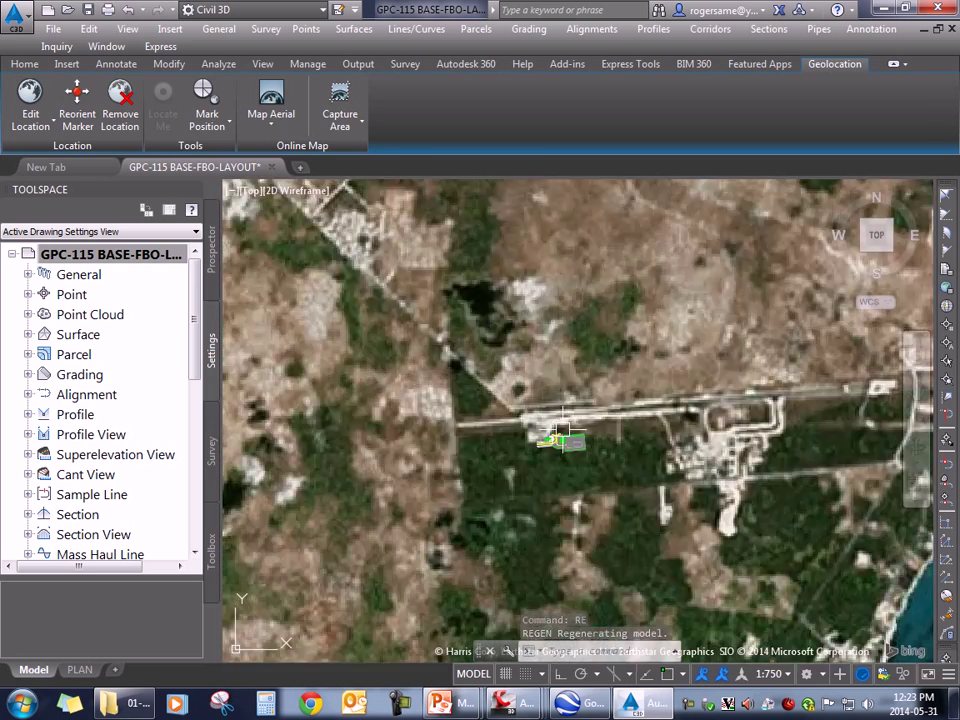
scroll(557, 440, "up", 5)
scroll(571, 447, "up", 5)
scroll(571, 447, "up", 2)
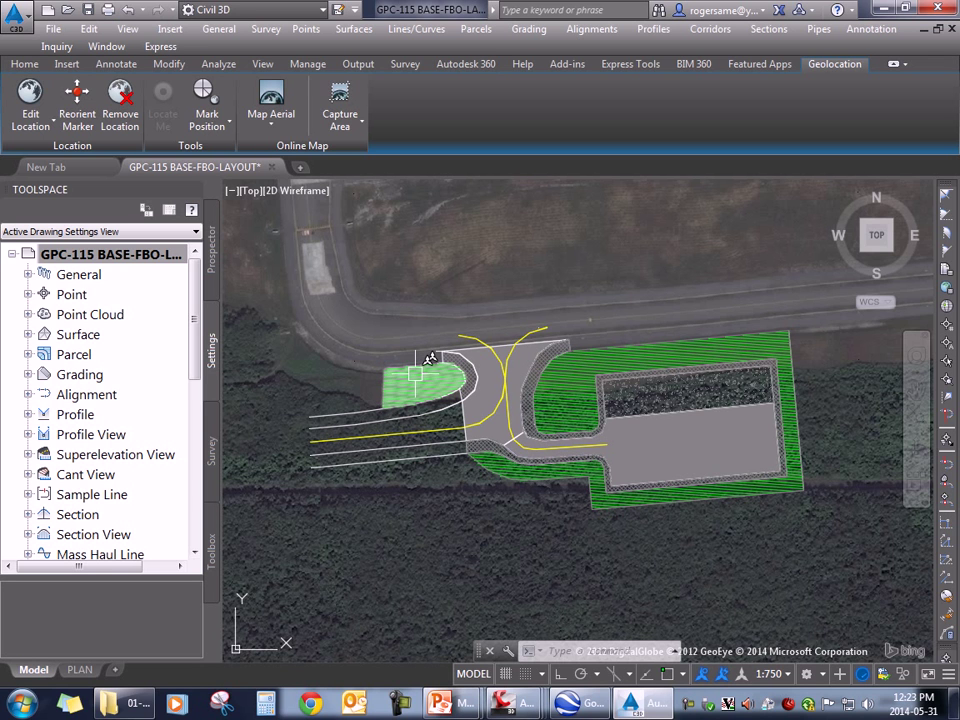
- Capture a rectangular area of the aerial map around the site
left_click(341, 125)
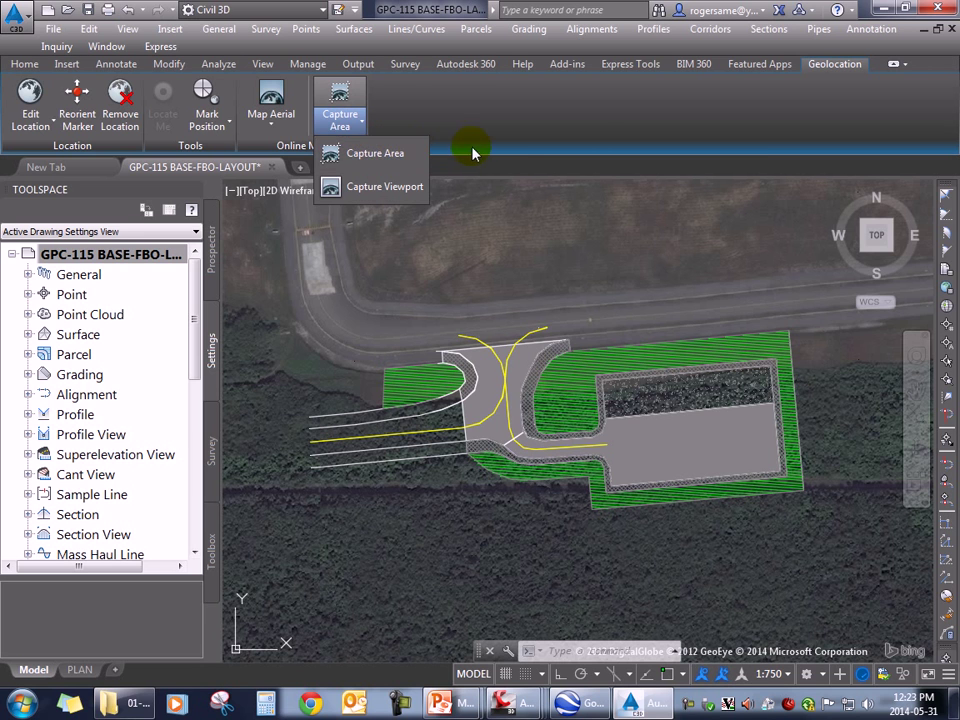
left_click(392, 153)
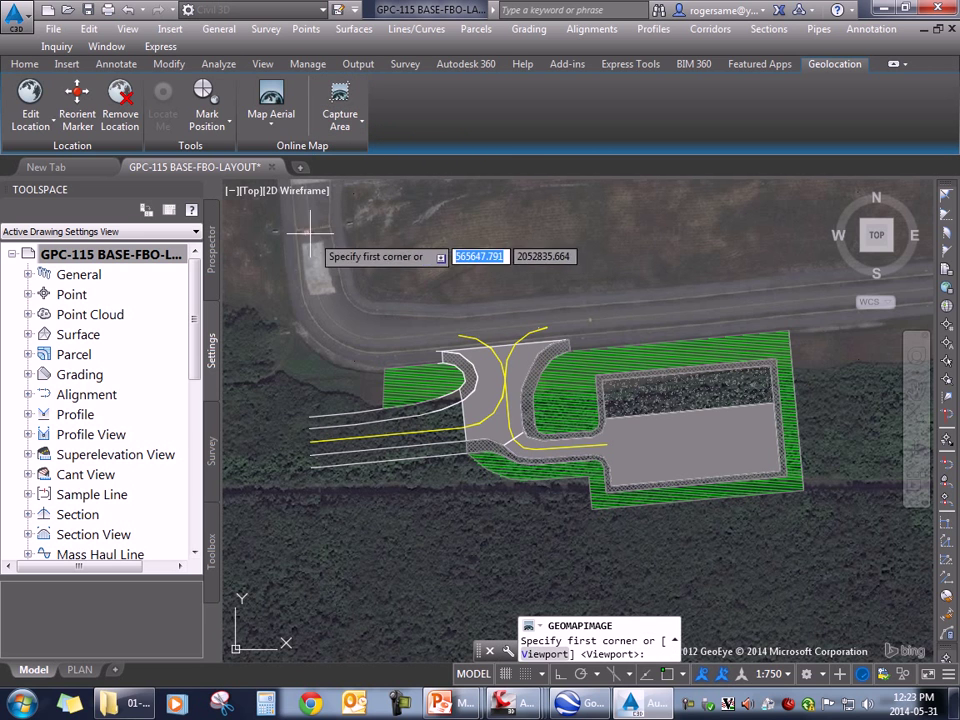
scroll(366, 312, "down", 3)
scroll(362, 306, "down", 2)
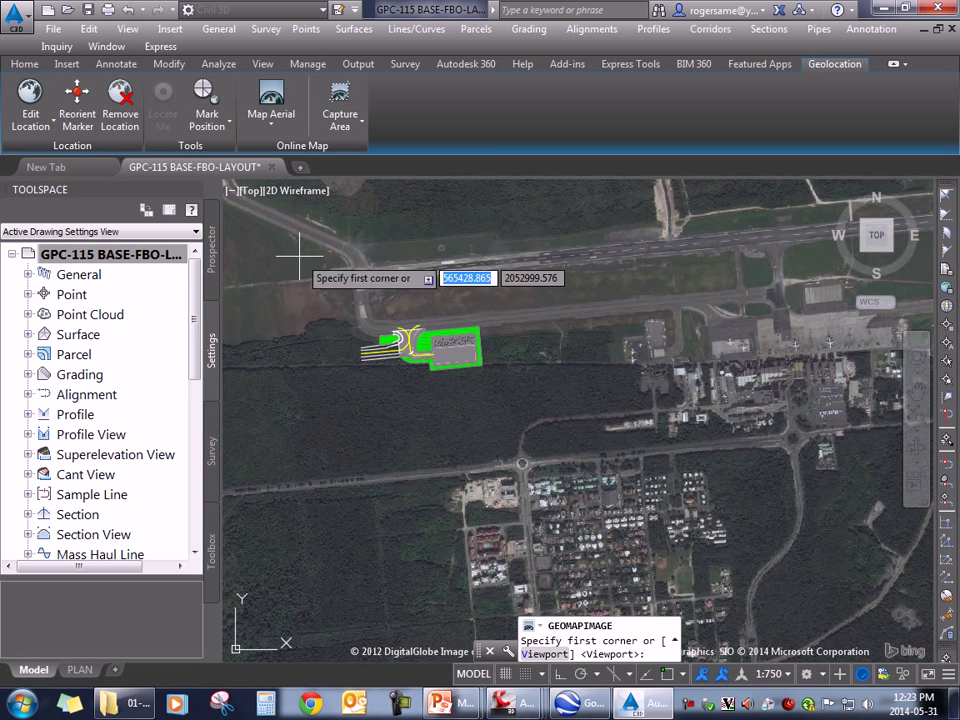
left_click(294, 257)
left_click(558, 410)
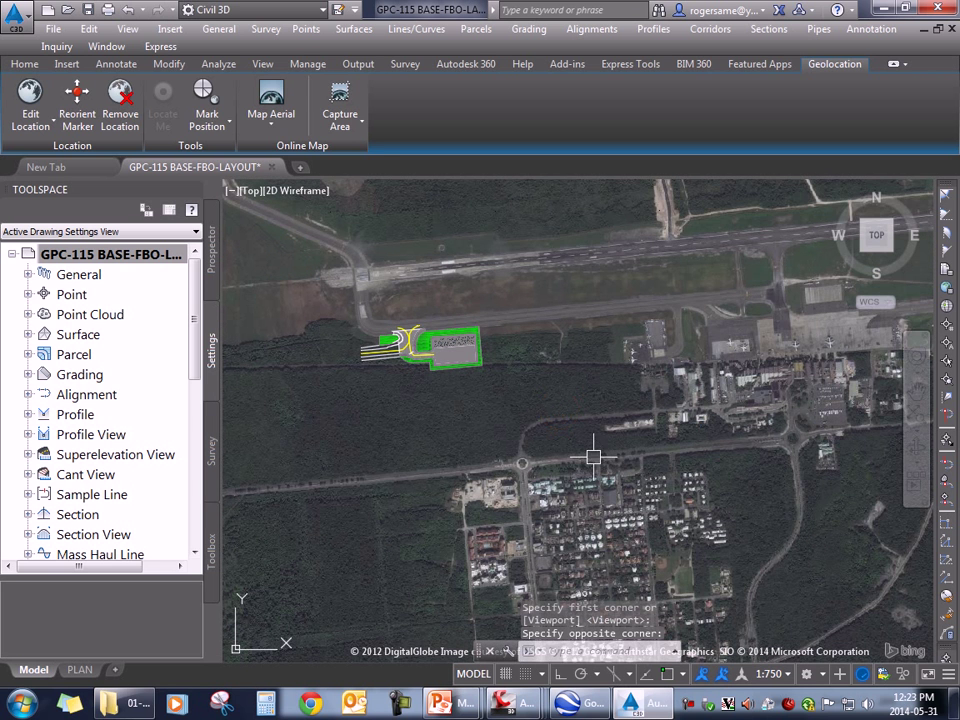
left_click(343, 124)
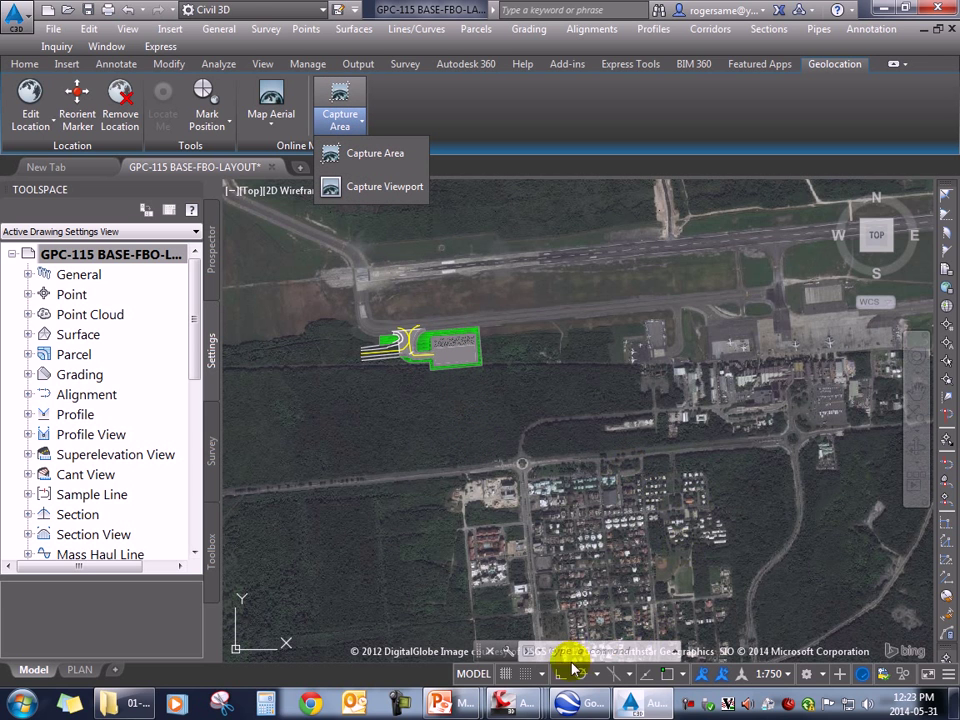
left_click(585, 520)
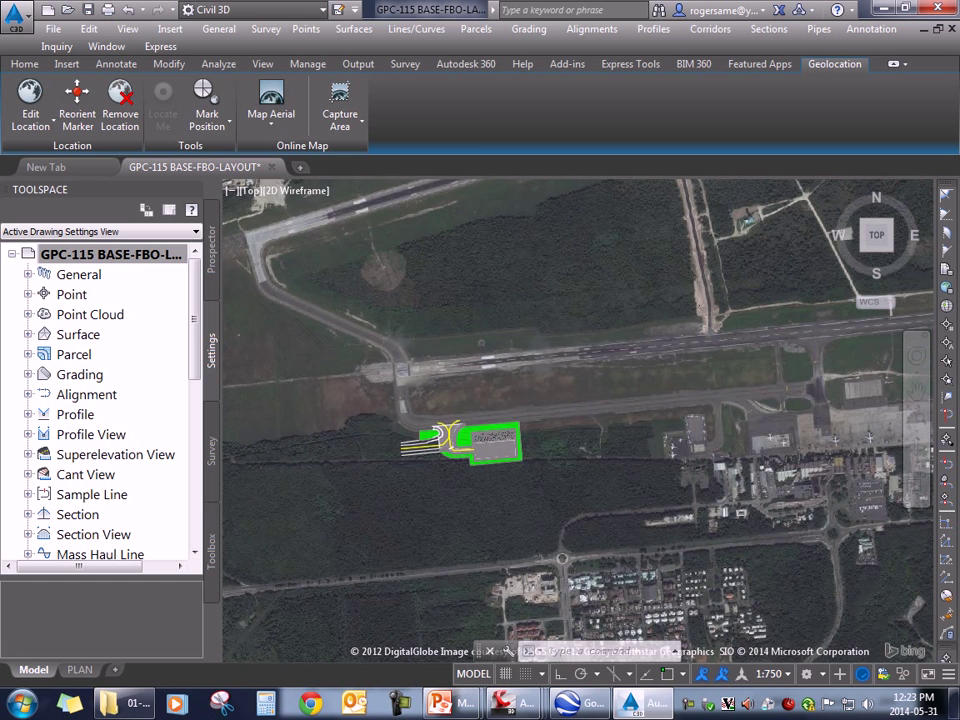
- Shrink the captured image by pulling its top-right grip inward, then start plotting
middle_click_drag(500, 416, 540, 508)
left_click(540, 506)
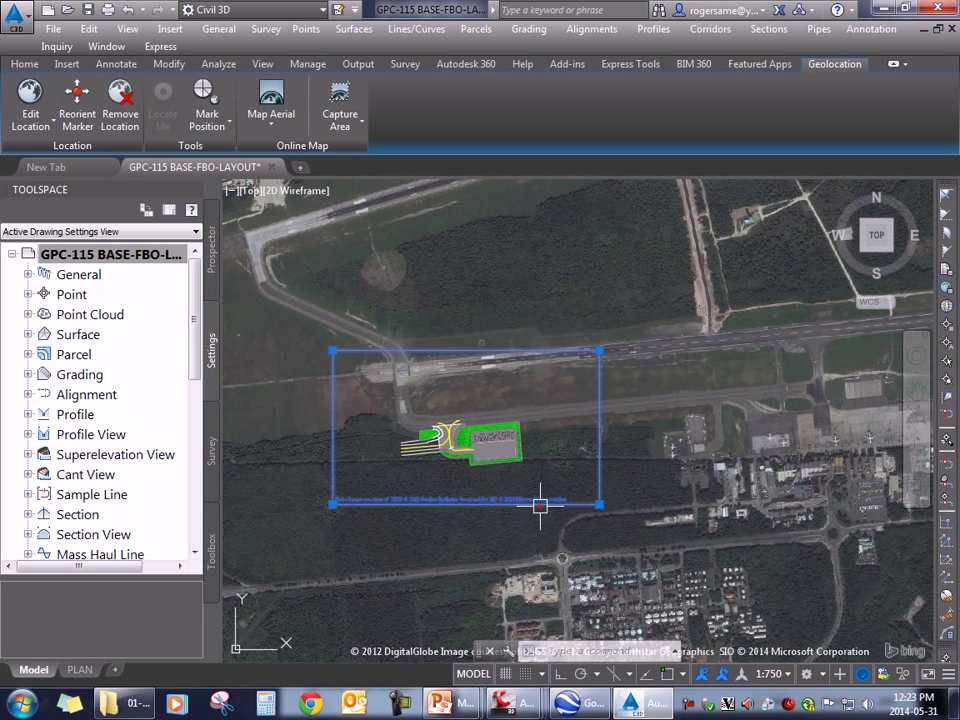
scroll(365, 403, "up", 2)
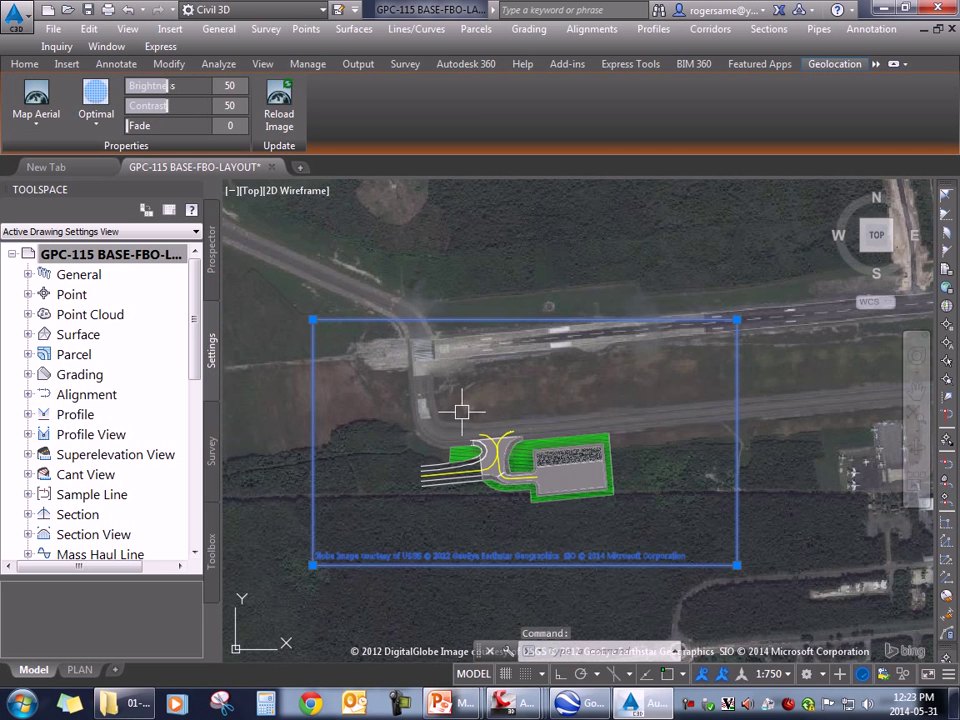
left_click(736, 319)
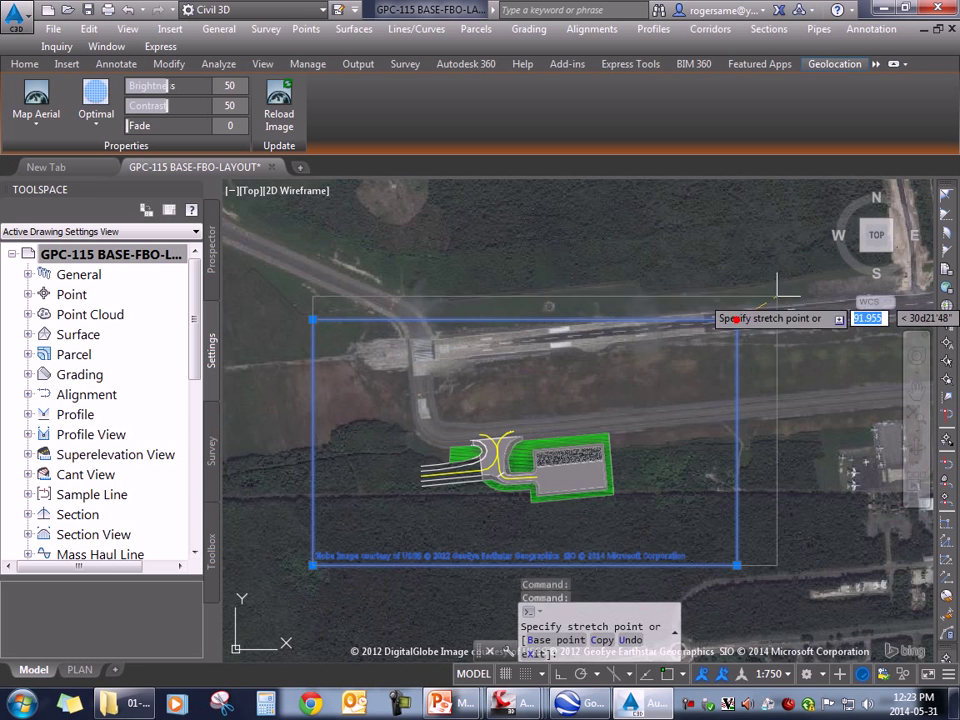
left_click(705, 345)
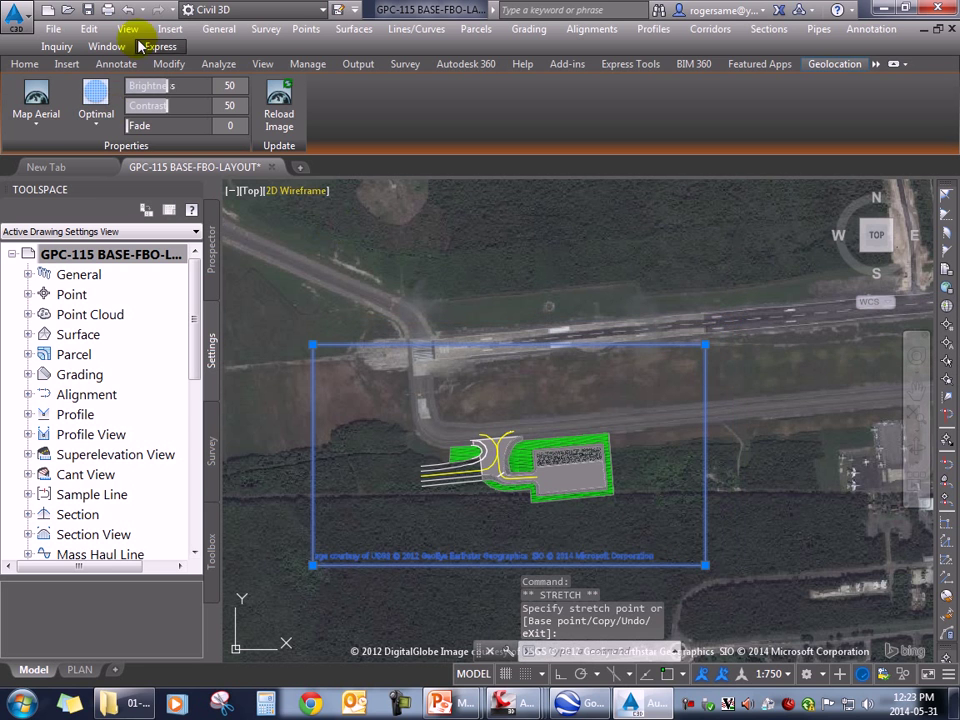
left_click(108, 9)
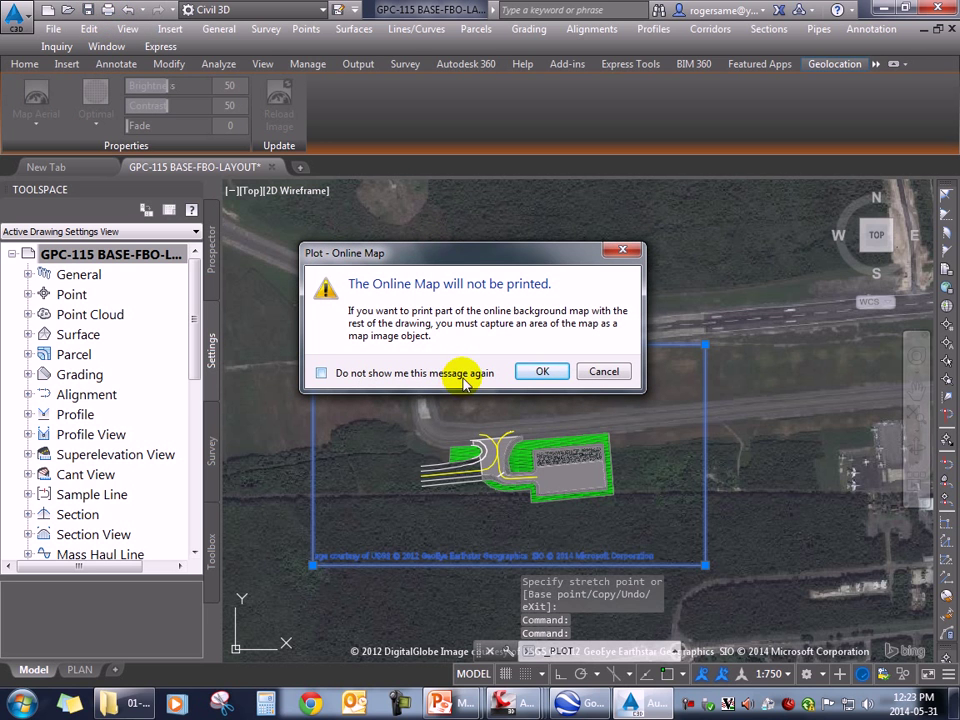
- Dismiss the online map plot warning and set the plot area to a picked window
left_click(322, 373)
left_click(538, 372)
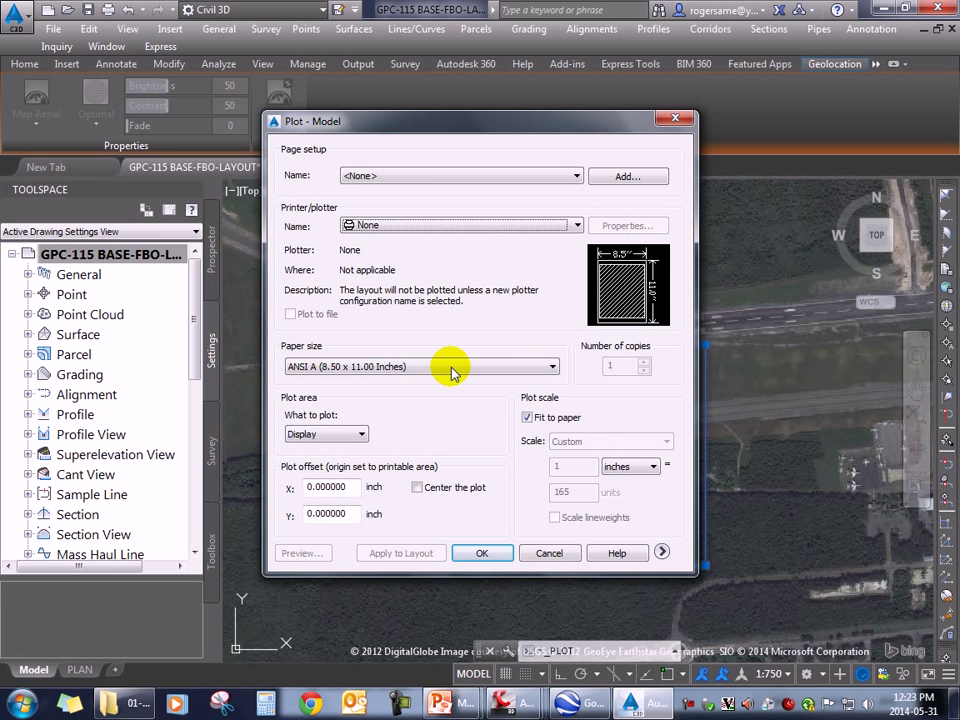
left_click(662, 552)
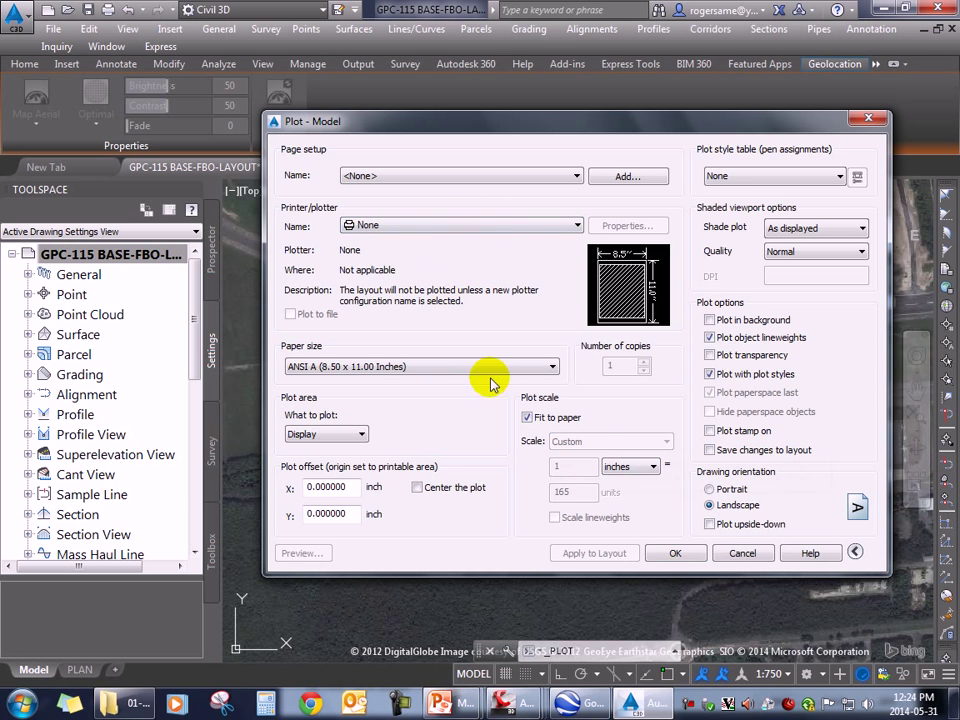
left_click(319, 436)
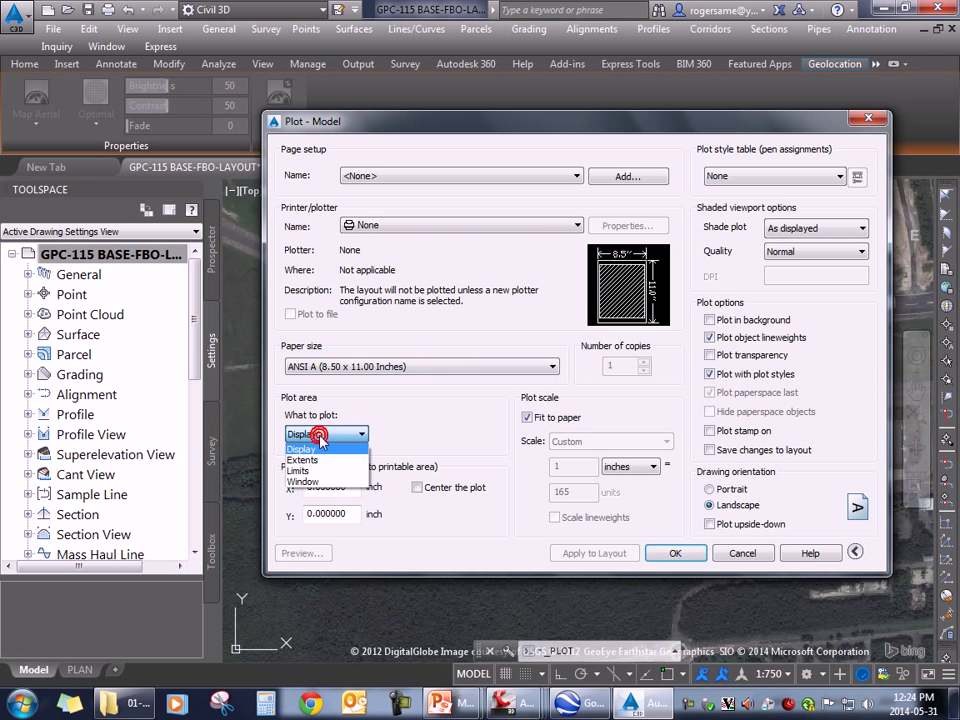
left_click(303, 481)
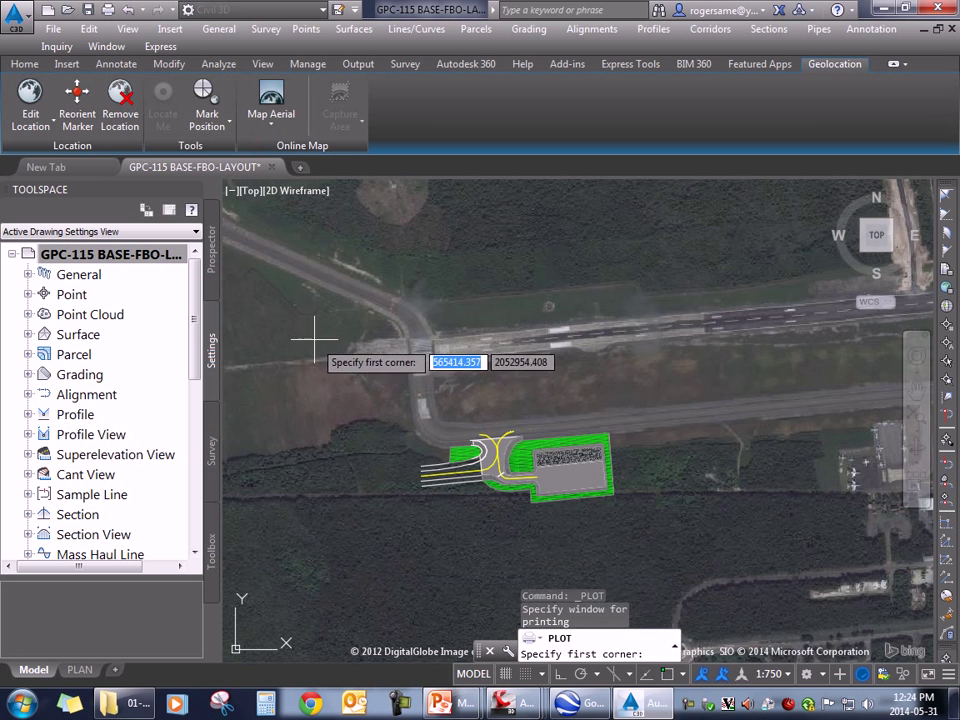
left_click(301, 332)
left_click(700, 579)
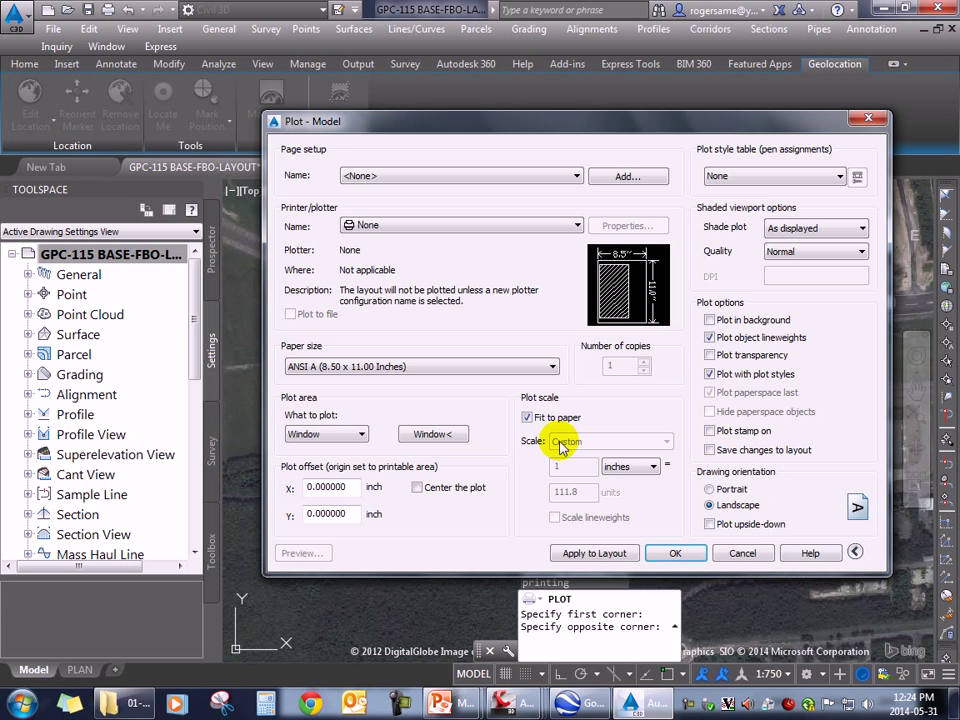
- Apply settings to the layout, choose PDF Report Writer, and preview the plot
left_click(587, 556)
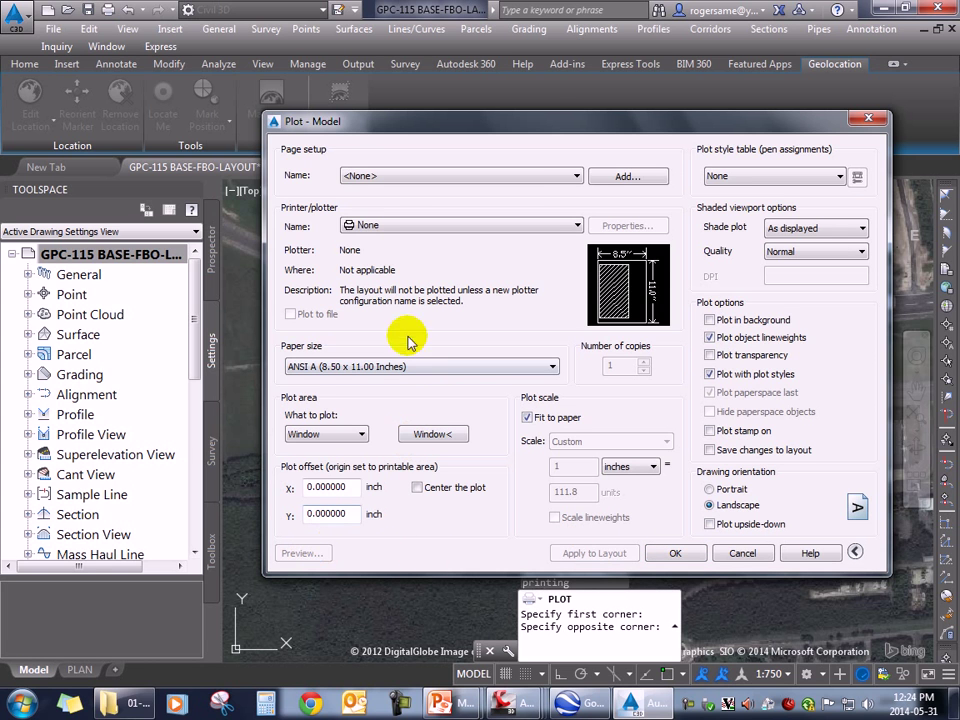
left_click(364, 224)
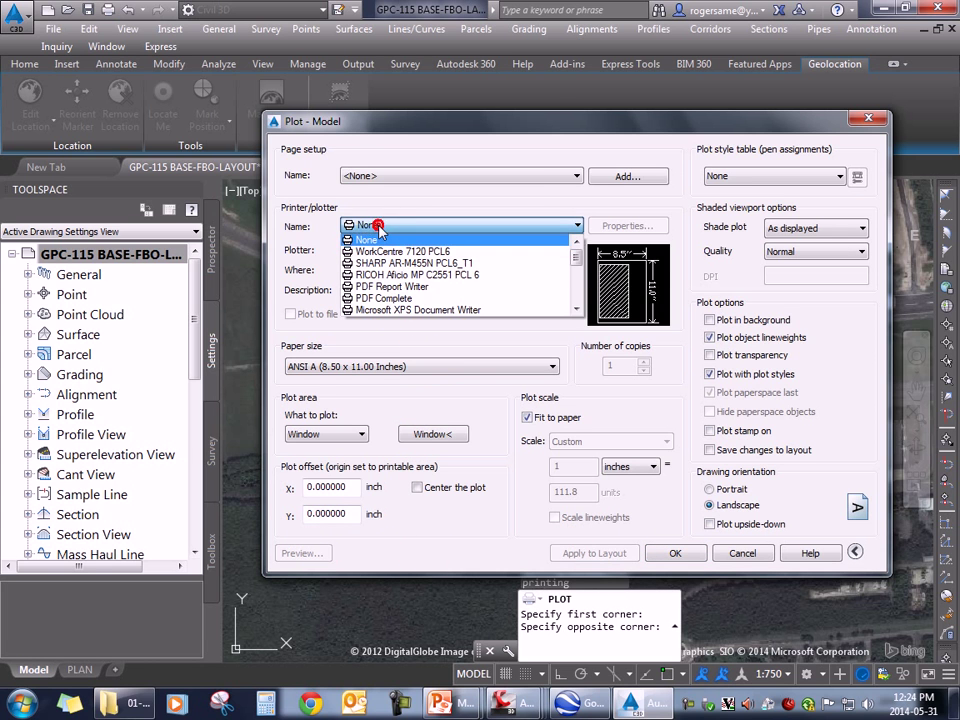
left_click(422, 289)
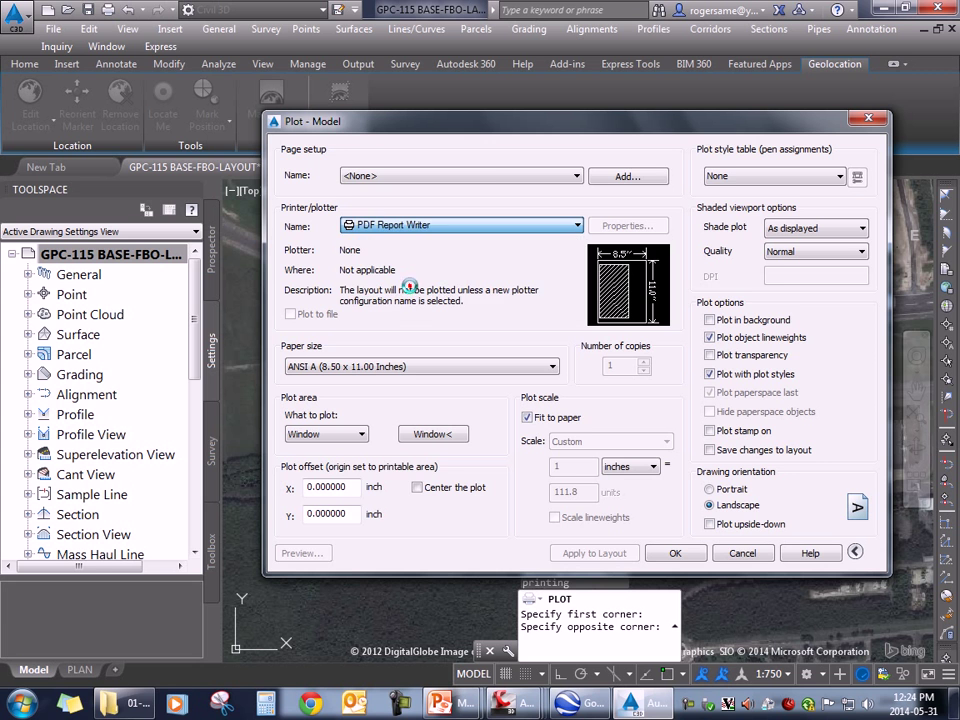
left_click(310, 553)
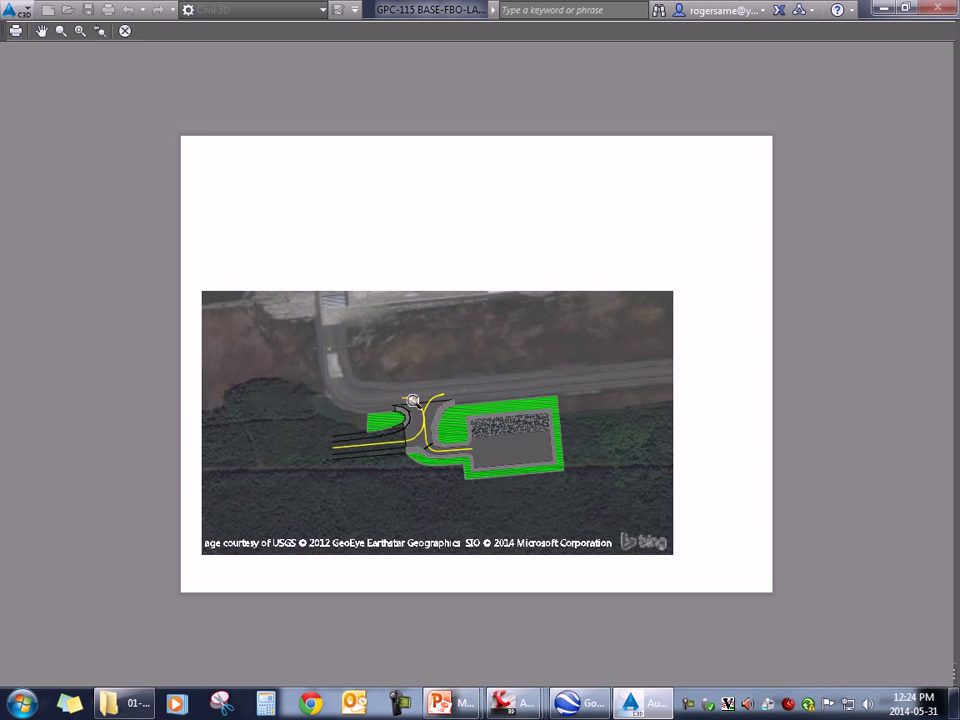
- Zoom into the plot preview, close it, and cancel the Plot - Model dialog
scroll(373, 414, "up", 2)
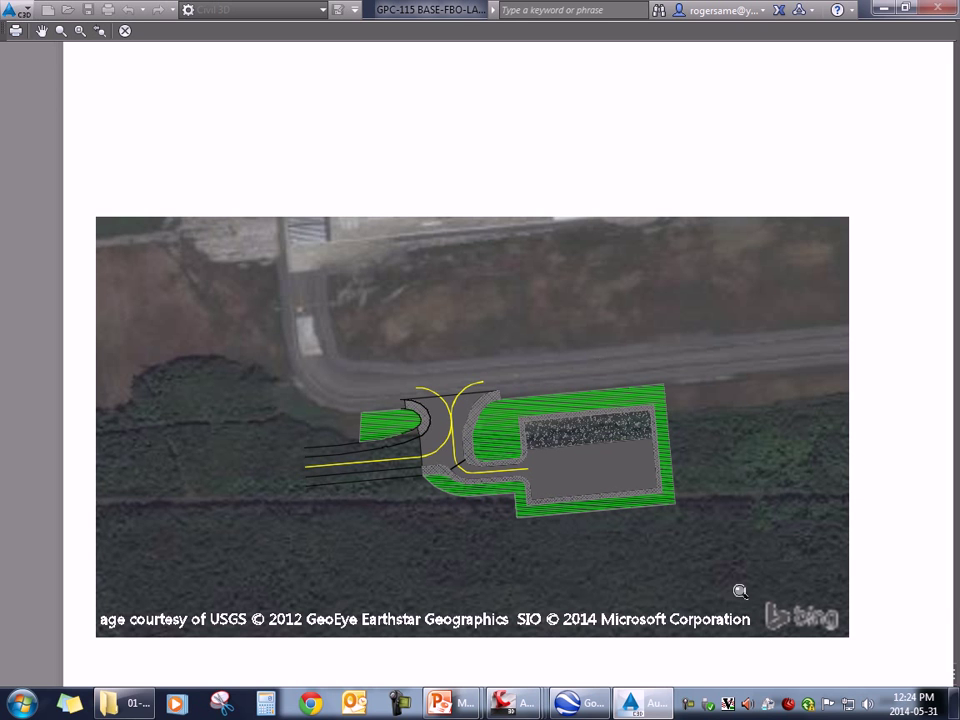
key("Escape")
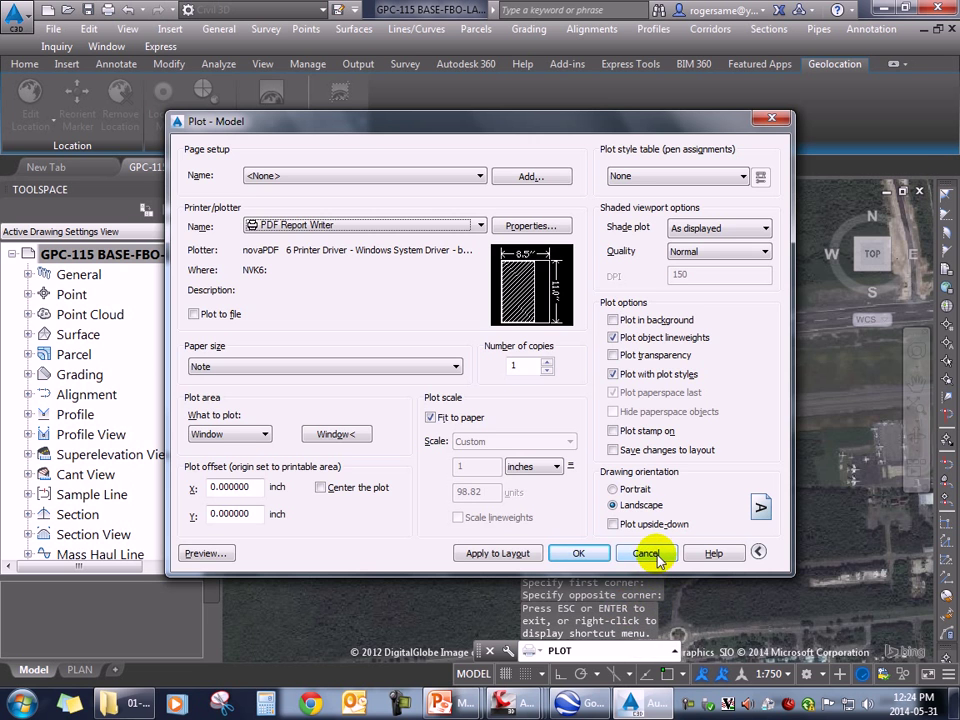
left_click(648, 554)
scroll(500, 478, "up", 2)
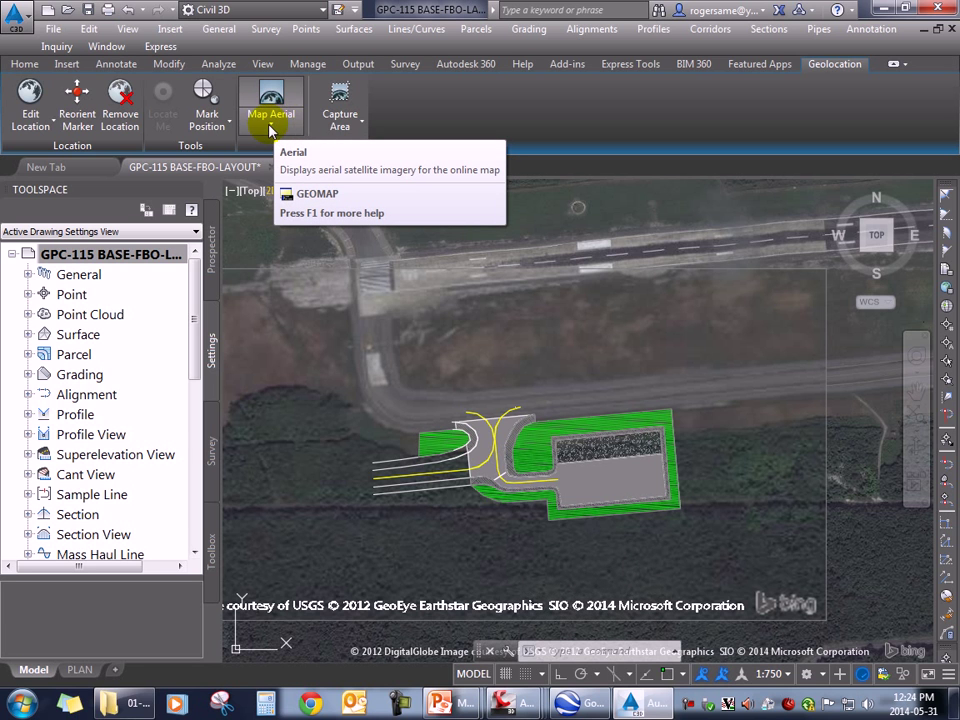
- Switch the online map to Map Road and zoom out to show Punta Cana airport
left_click(269, 128)
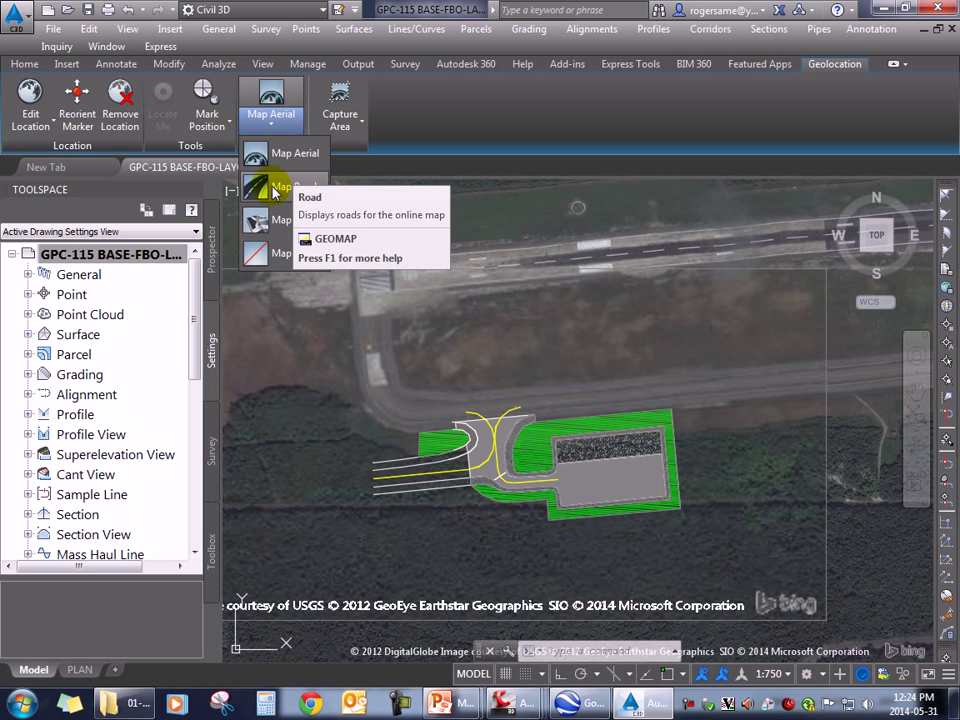
left_click(272, 188)
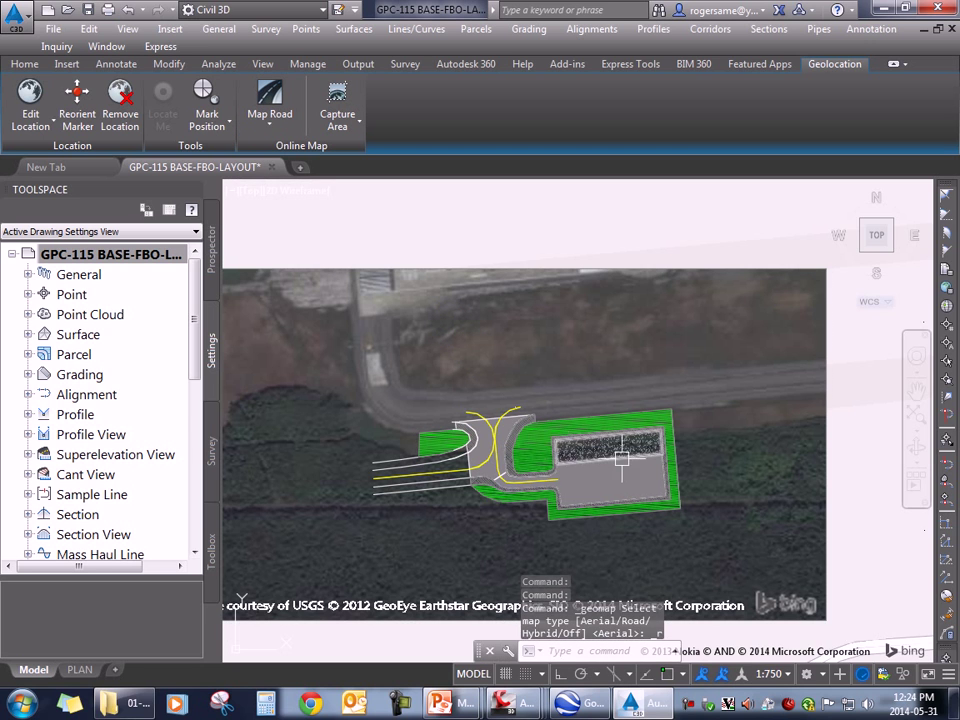
middle_click_drag(615, 463, 638, 408)
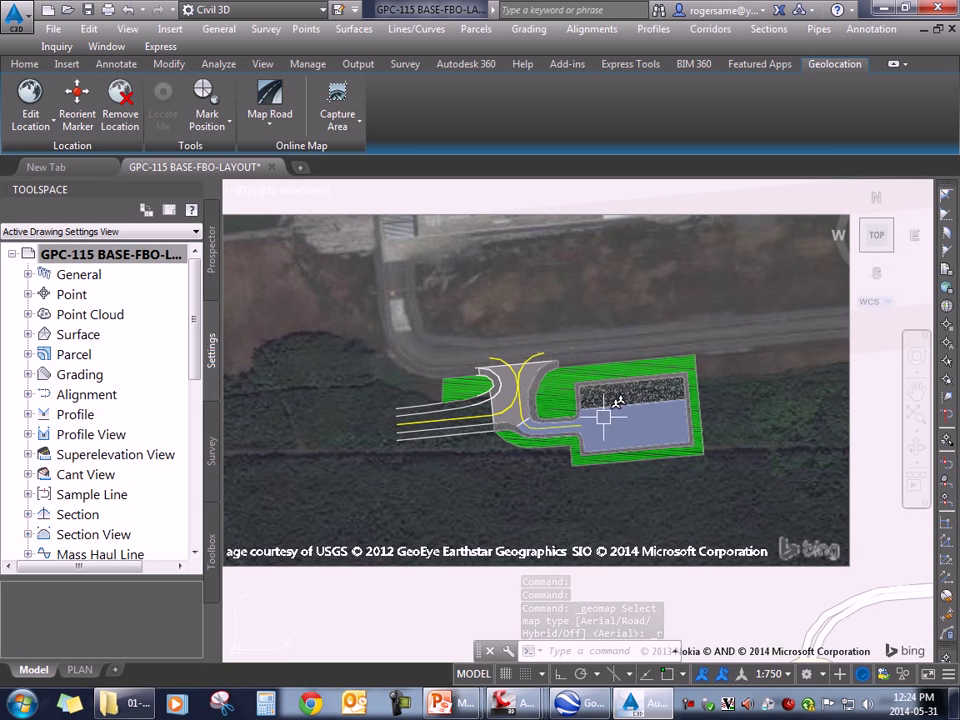
scroll(584, 423, "down", 4)
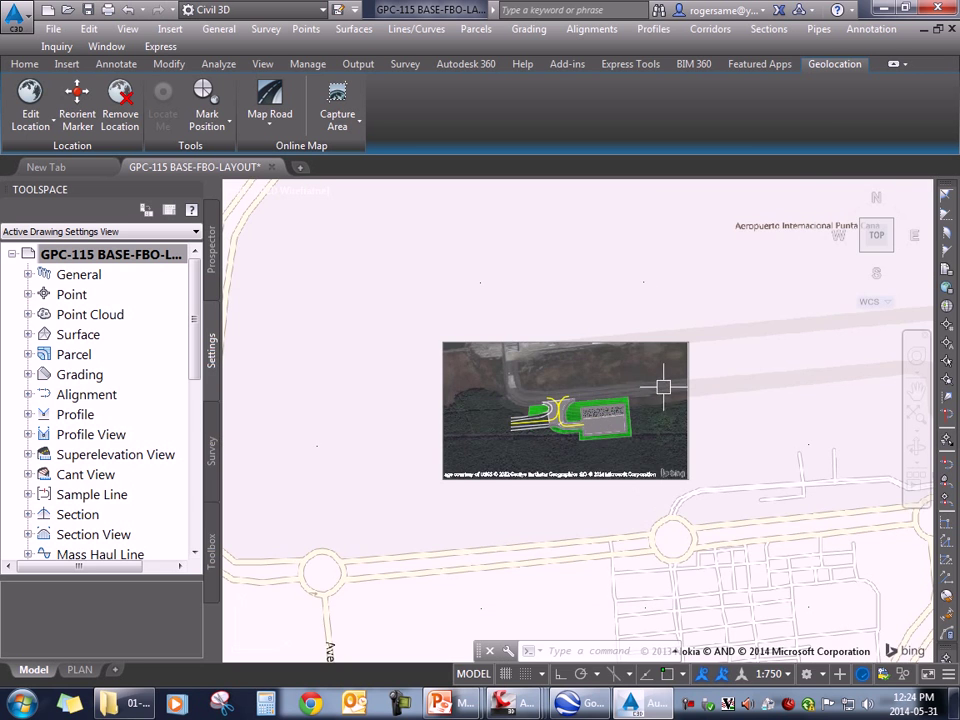
scroll(621, 418, "down", 4)
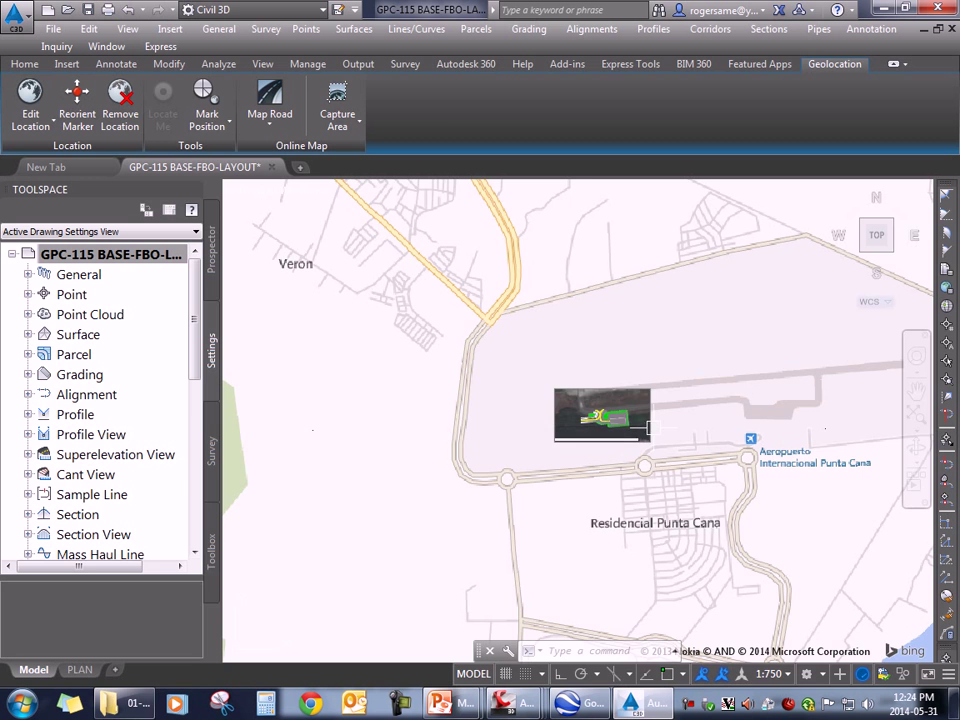
scroll(652, 428, "down", 3)
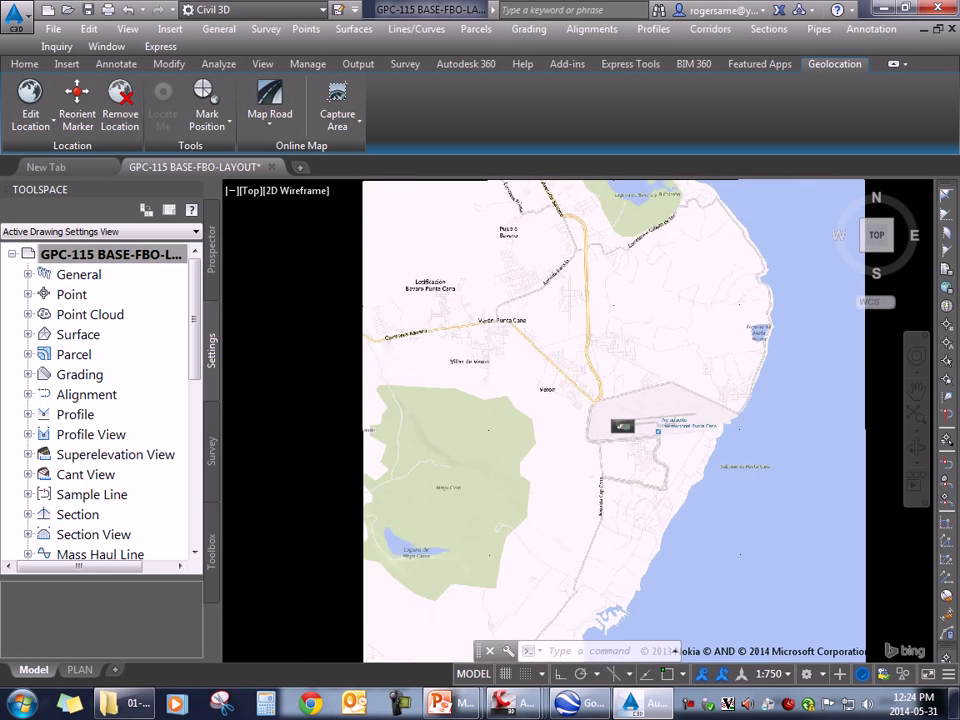
scroll(627, 428, "up", 2)
scroll(627, 428, "up", 3)
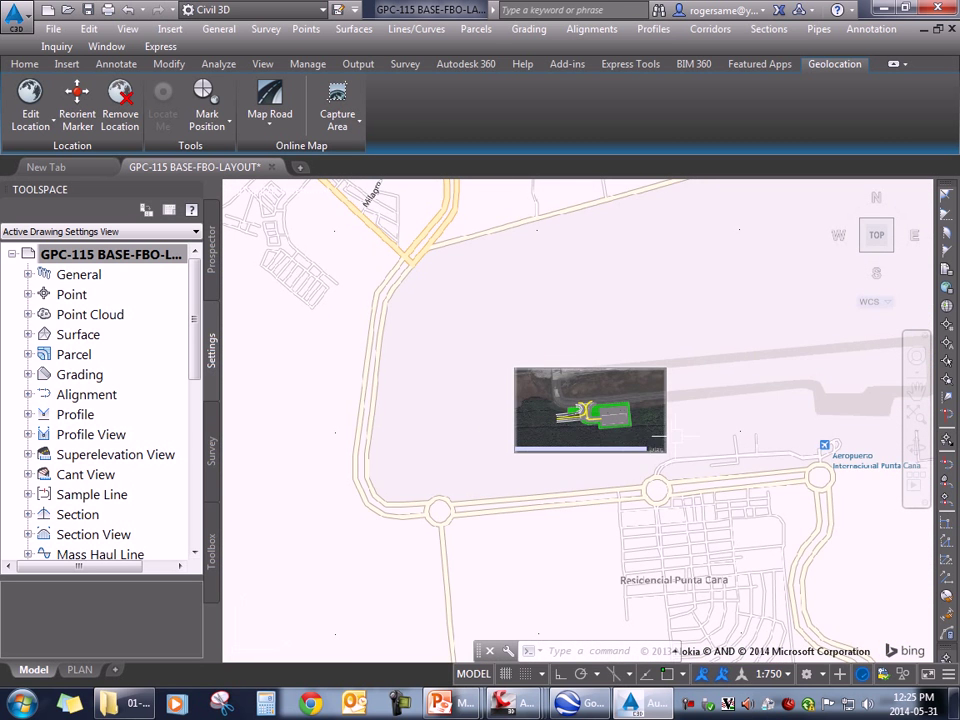
- Stretch the captured aerial image's top-left and bottom-right corners outward over the airport
left_click(662, 432)
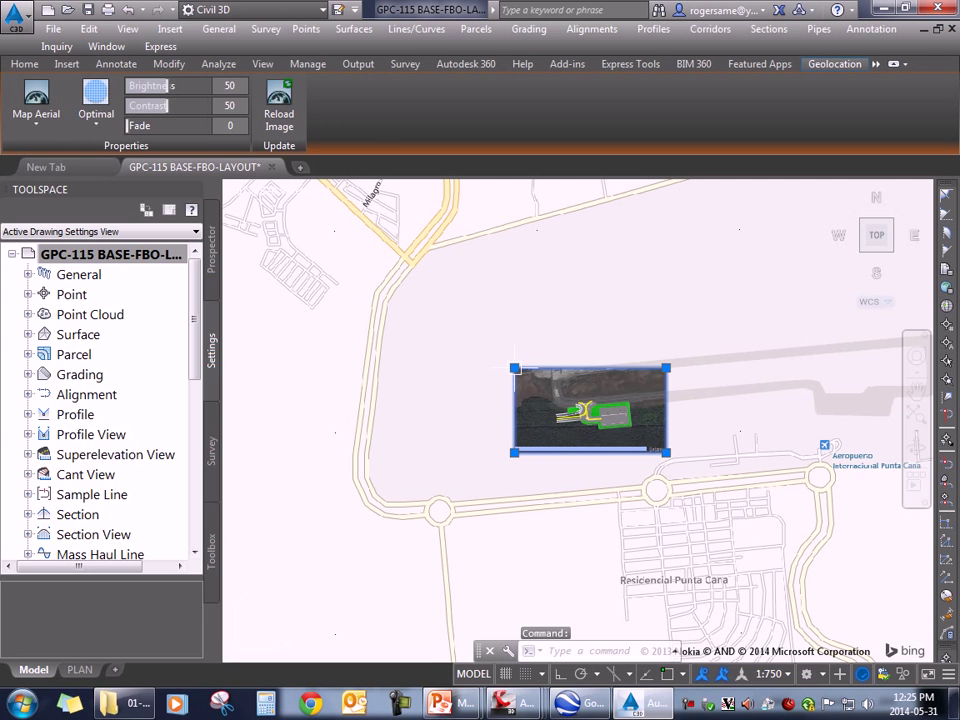
left_click(515, 368)
left_click(340, 242)
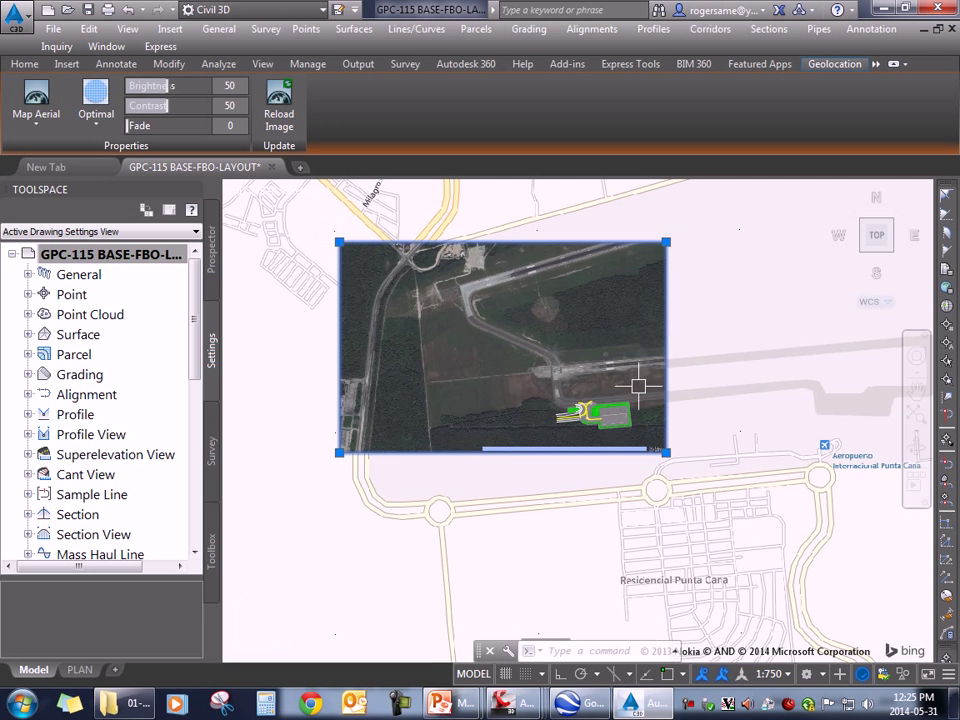
left_click(665, 452)
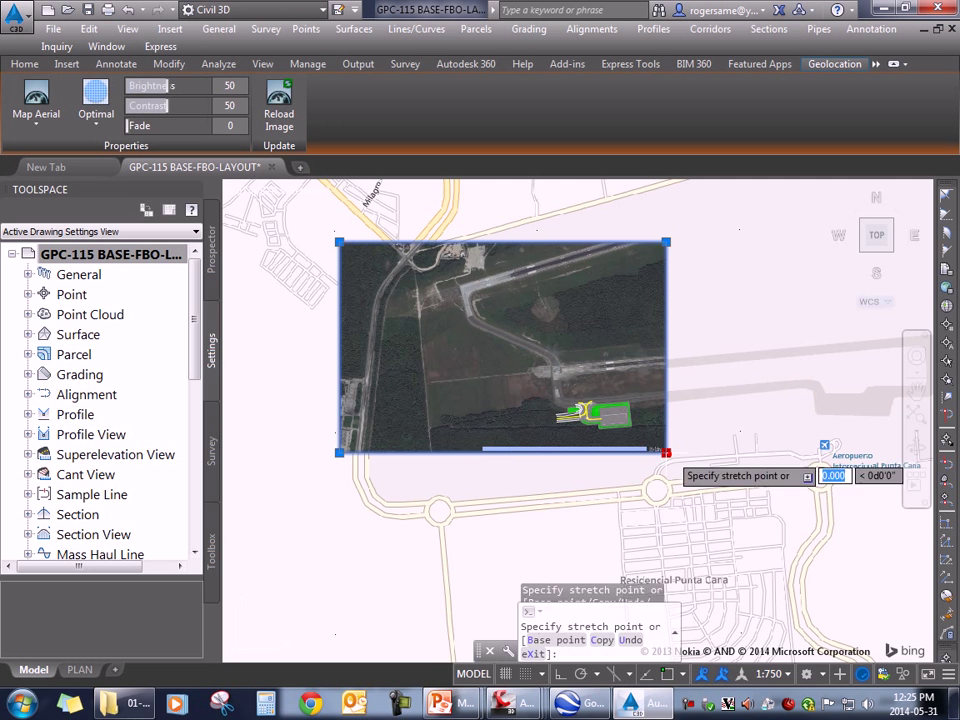
left_click(887, 564)
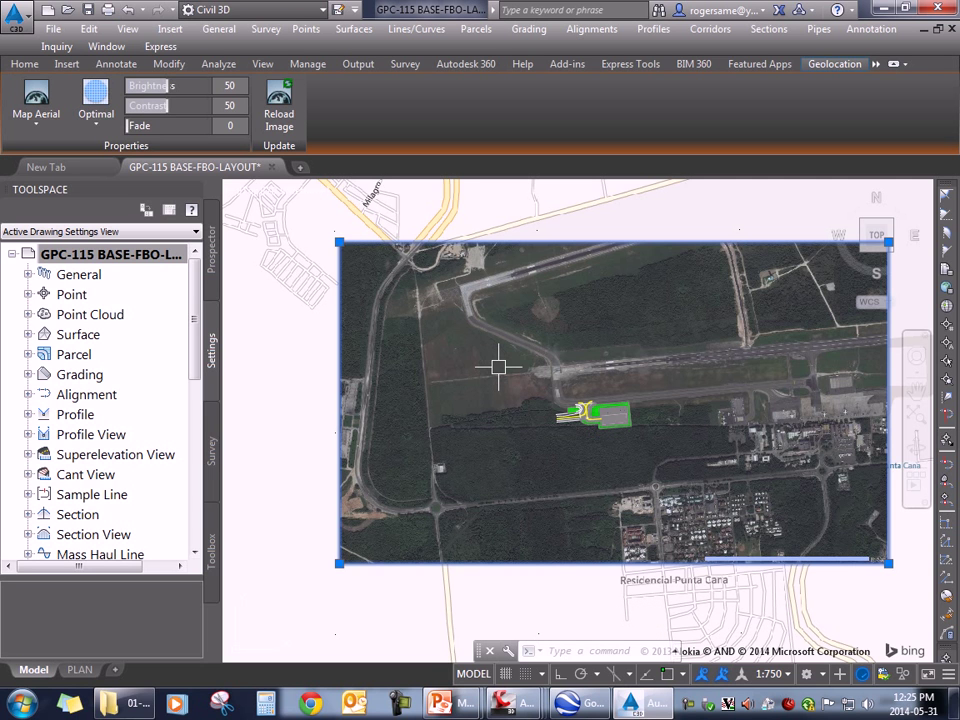
scroll(489, 460, "down", 4)
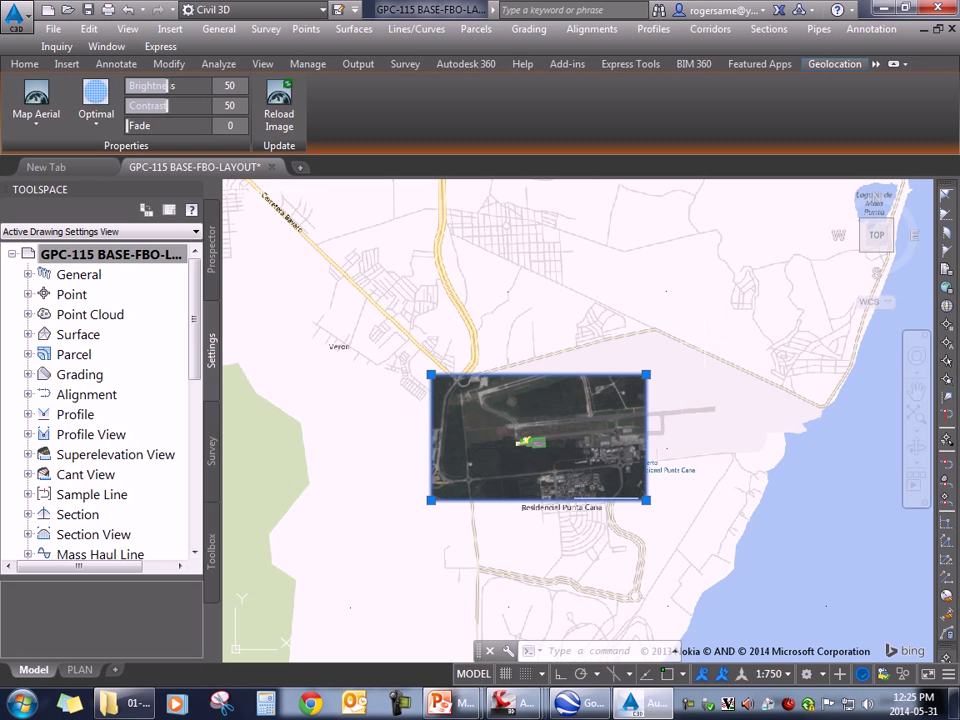
scroll(548, 446, "up", 4)
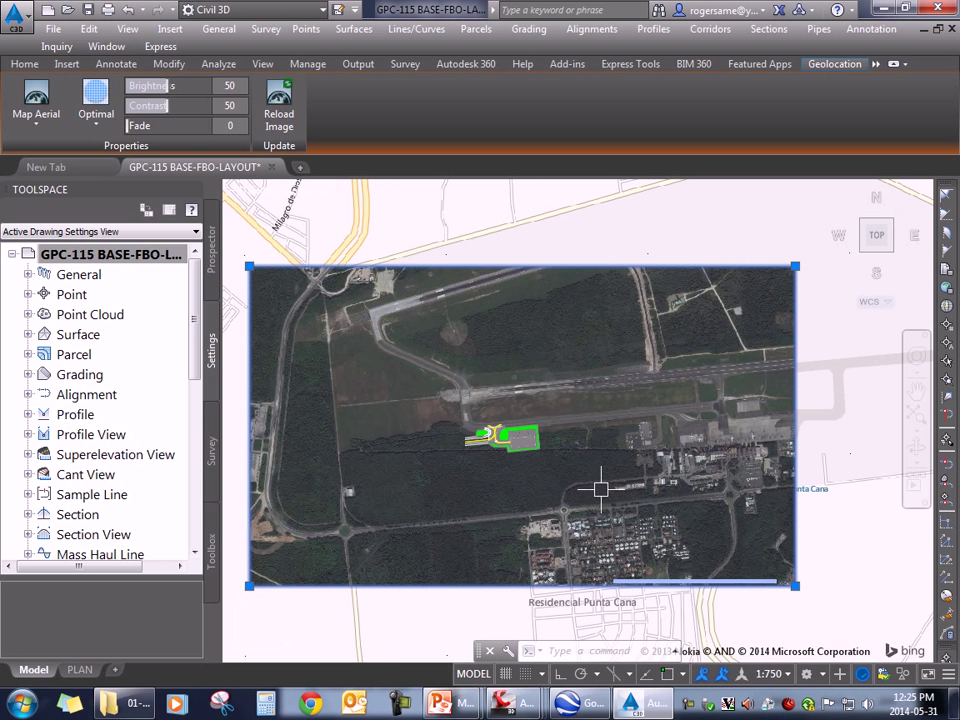
middle_click_drag(600, 489, 637, 490)
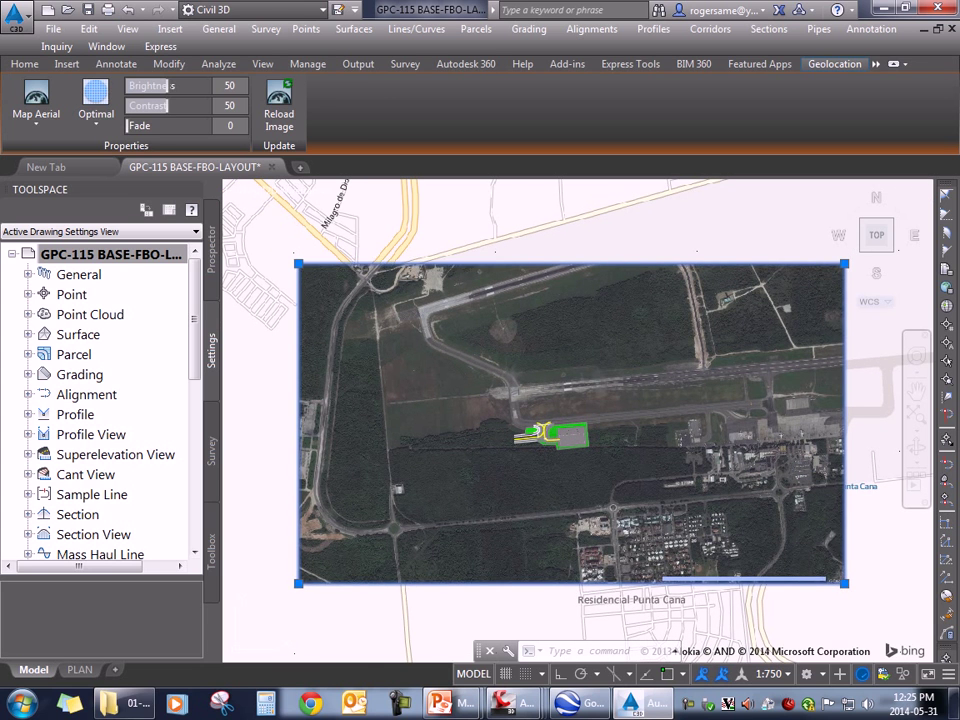
key("Escape")
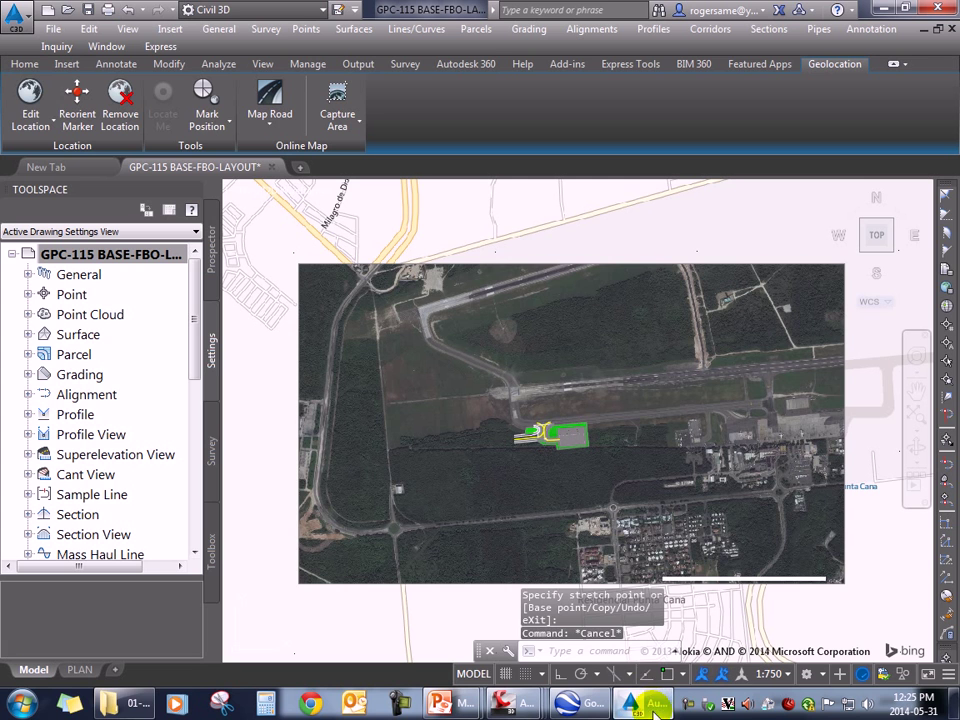
mouse_move(650, 703)
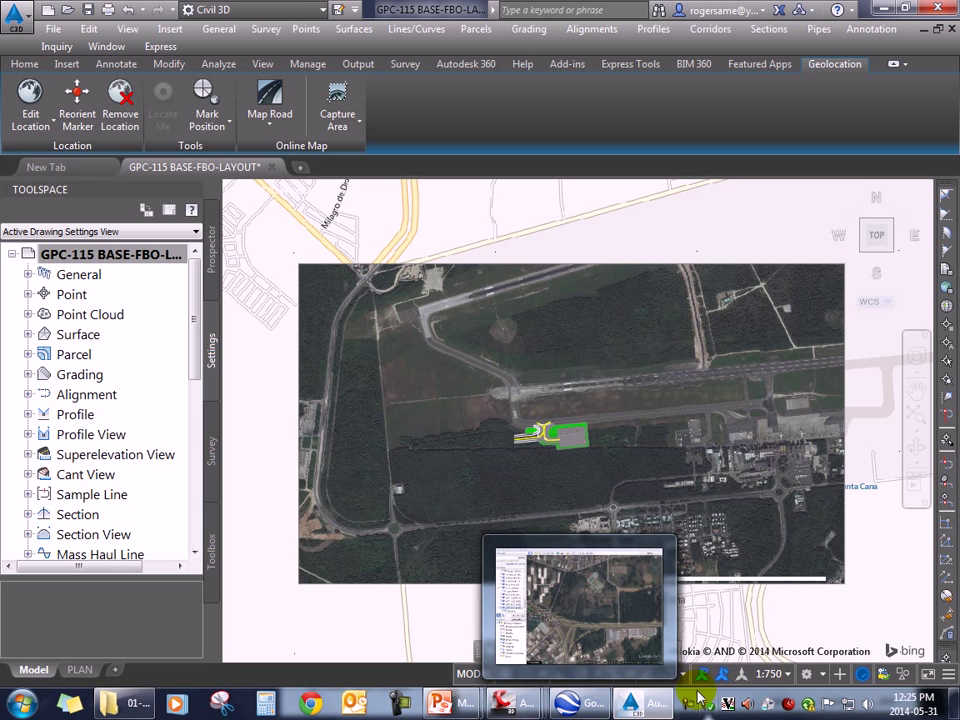
left_click(687, 705)
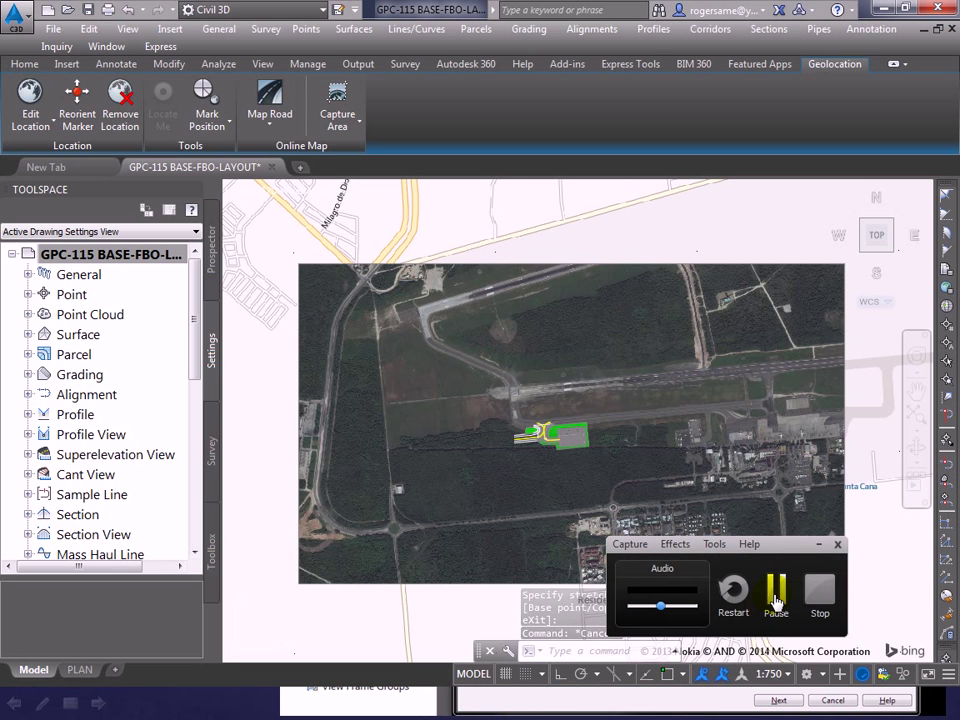
left_click(778, 598)
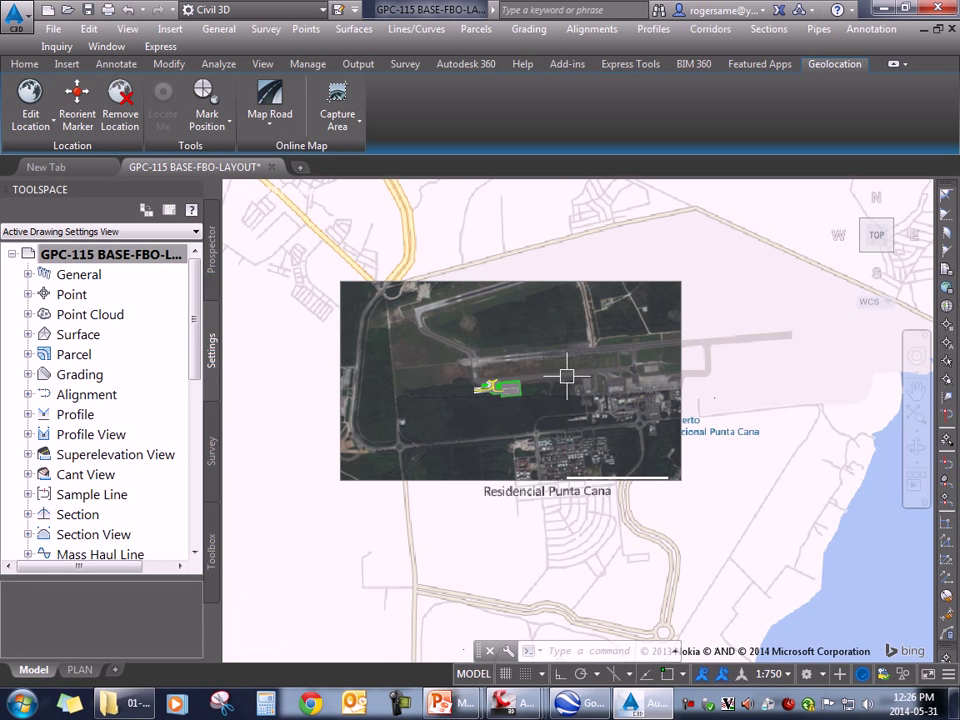
- Execute Export KML from Toolbox > Miscellaneous Utilities to open its wizard
scroll(477, 392, "up", 8)
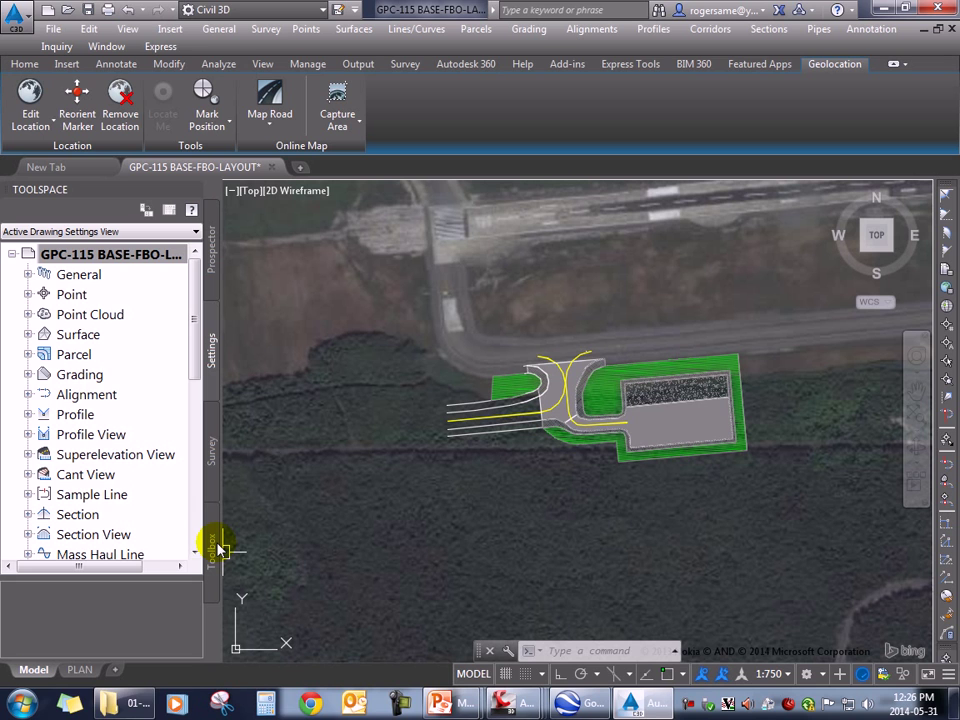
left_click(212, 548)
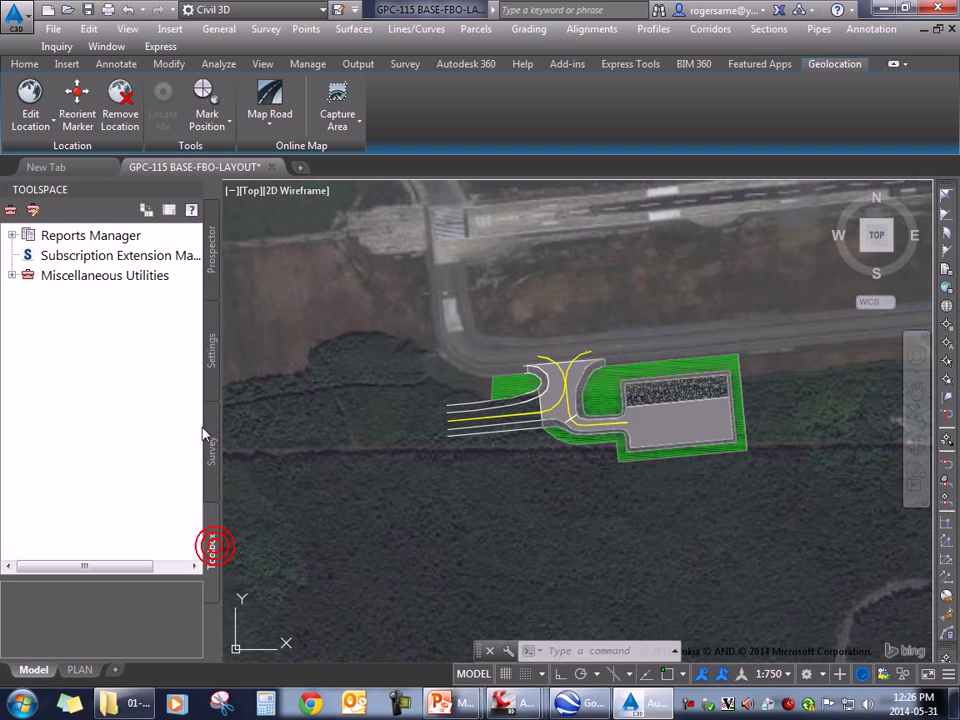
left_click(14, 275)
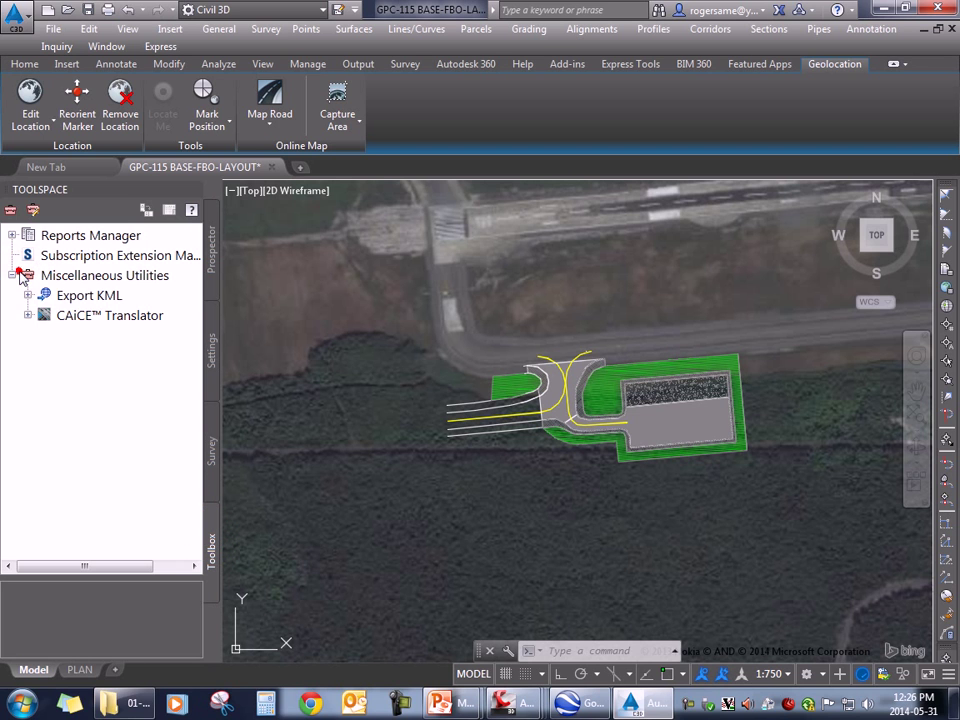
left_click(76, 296)
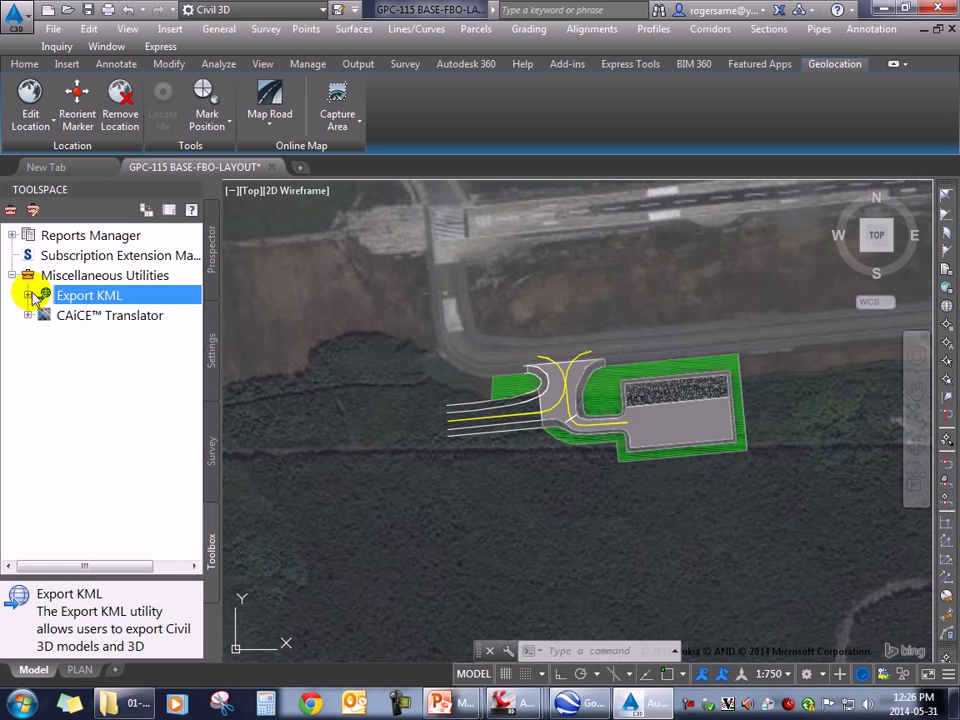
left_click(29, 295)
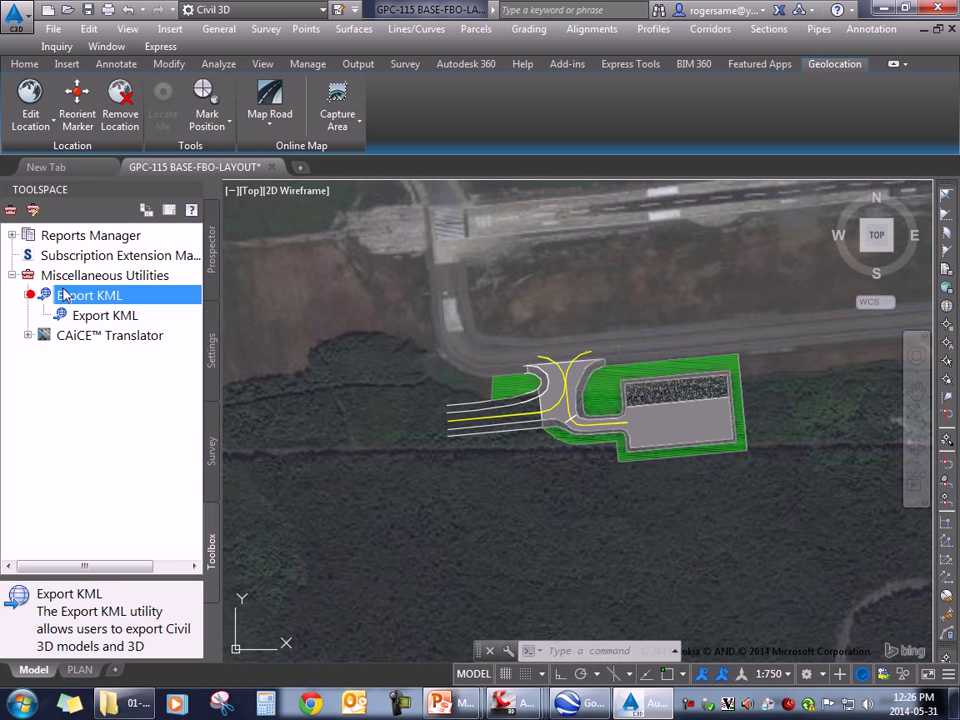
left_click(94, 318)
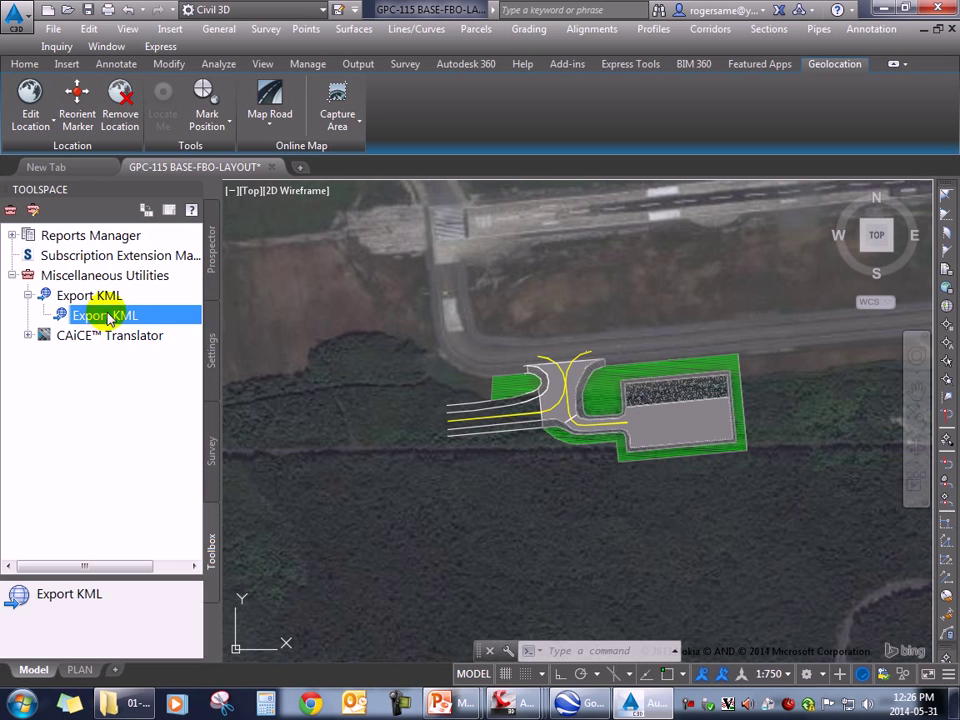
right_click(108, 318)
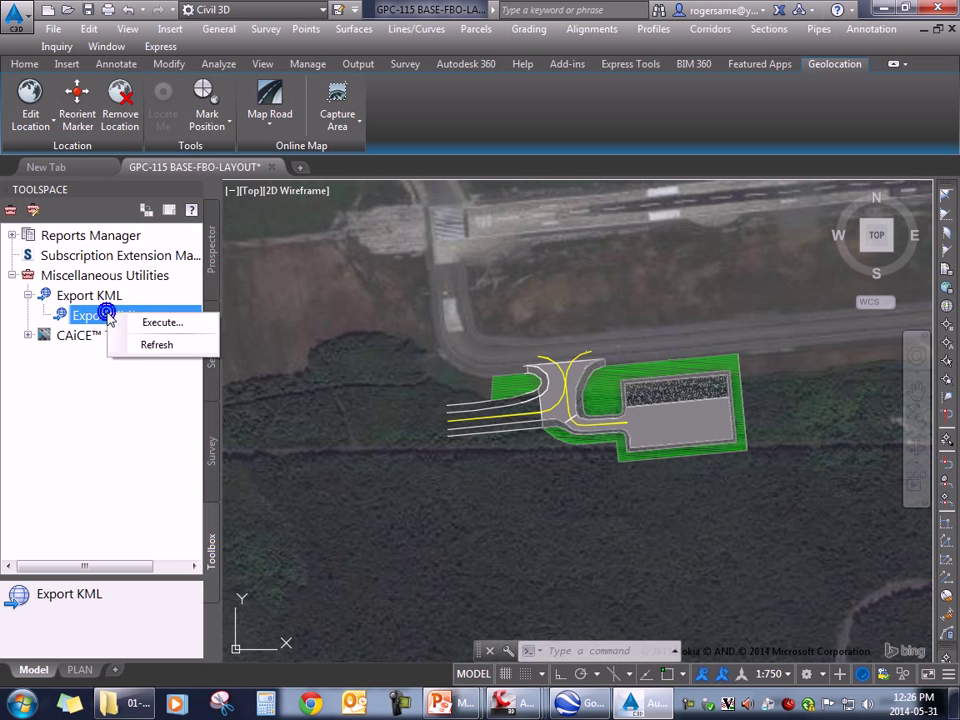
left_click(156, 324)
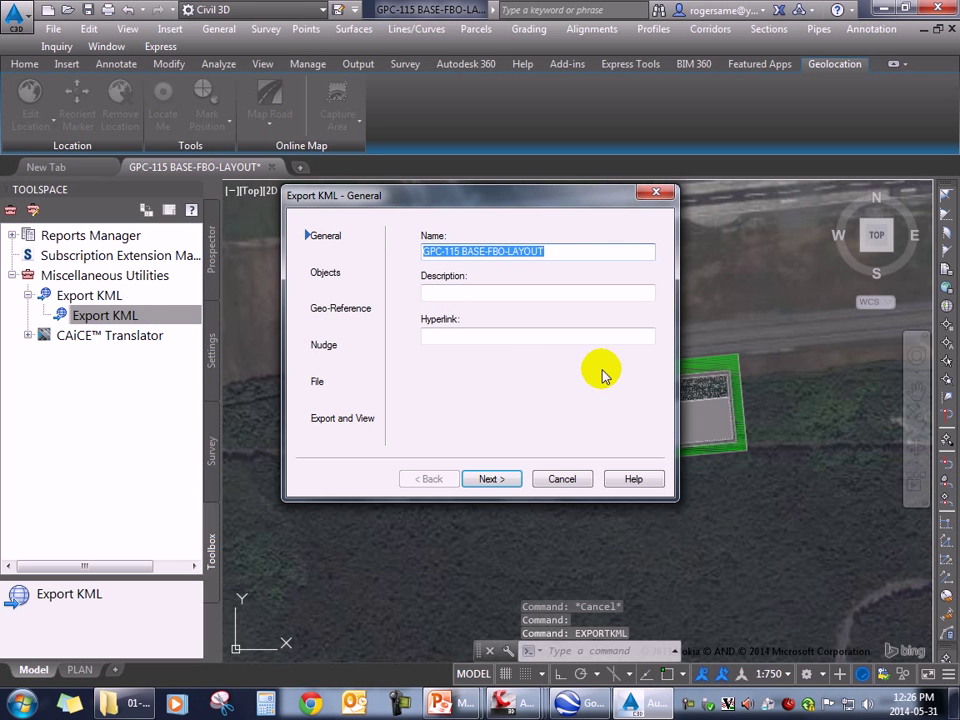
- Export all objects draped on ground to GPC-115 BASE-FBO-LAYOUT.kmz, overwriting it, and view in Google Earth
left_click(493, 480)
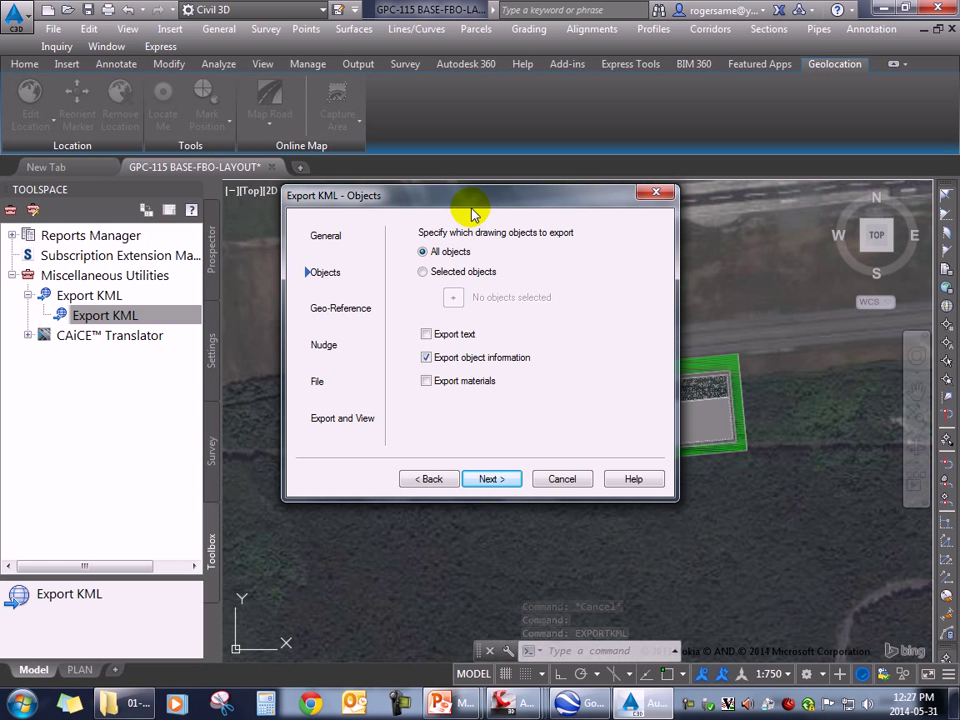
left_click_drag(475, 207, 472, 227)
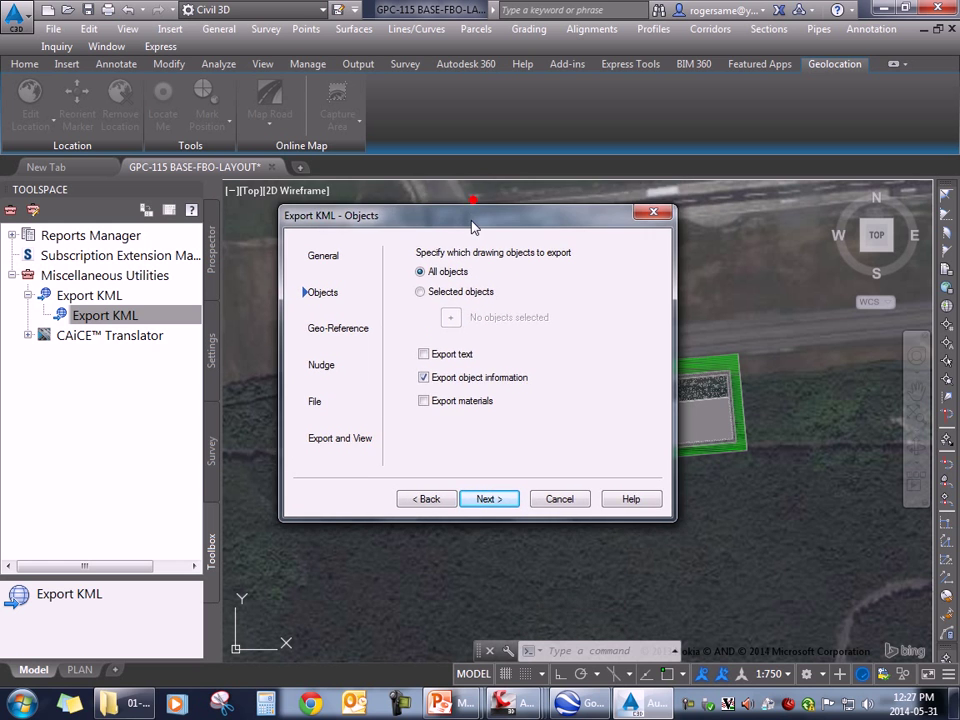
left_click(490, 500)
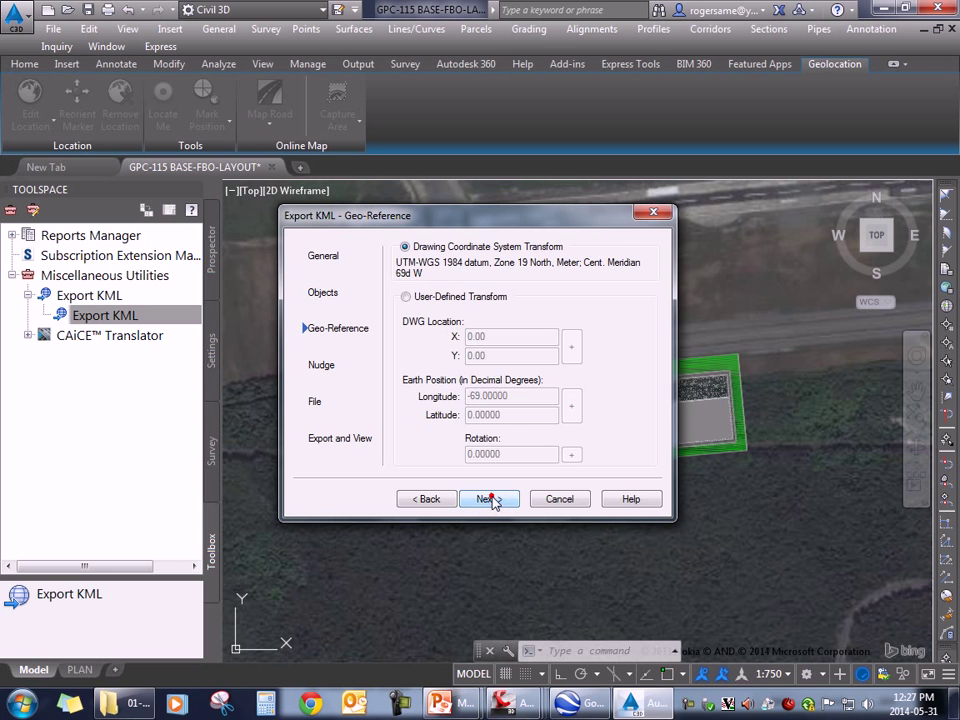
left_click(489, 499)
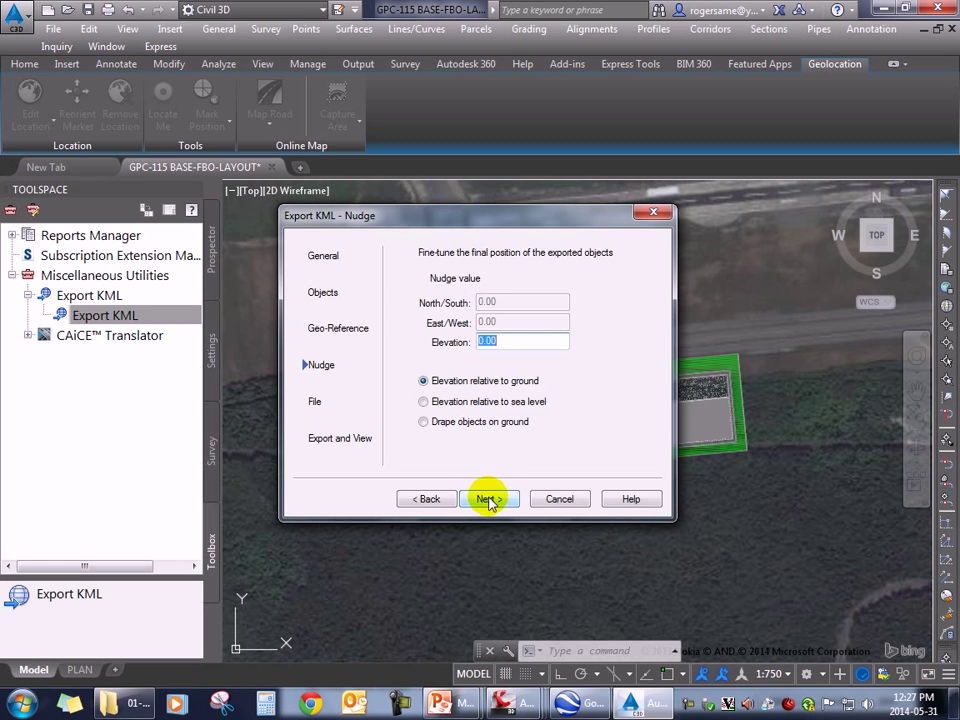
left_click(491, 422)
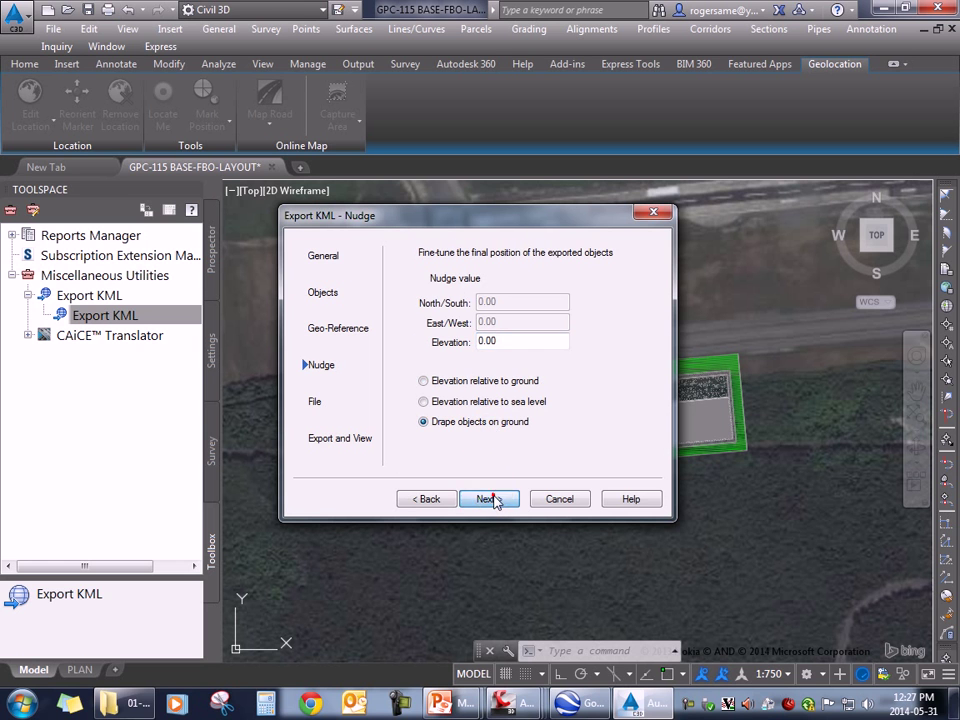
left_click(490, 500)
left_click(487, 500)
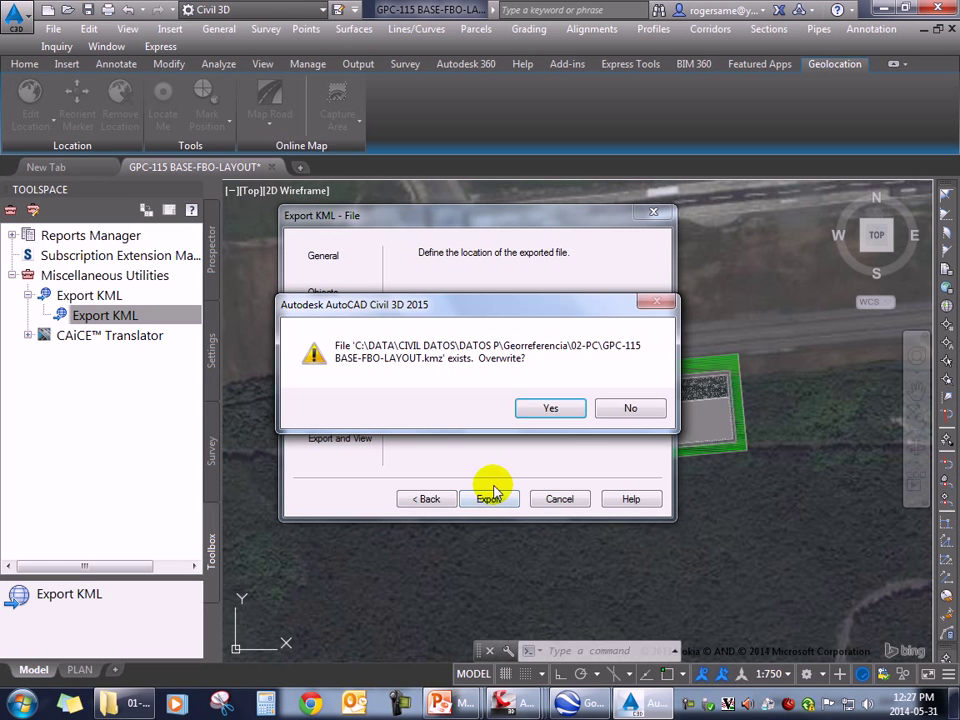
left_click(538, 409)
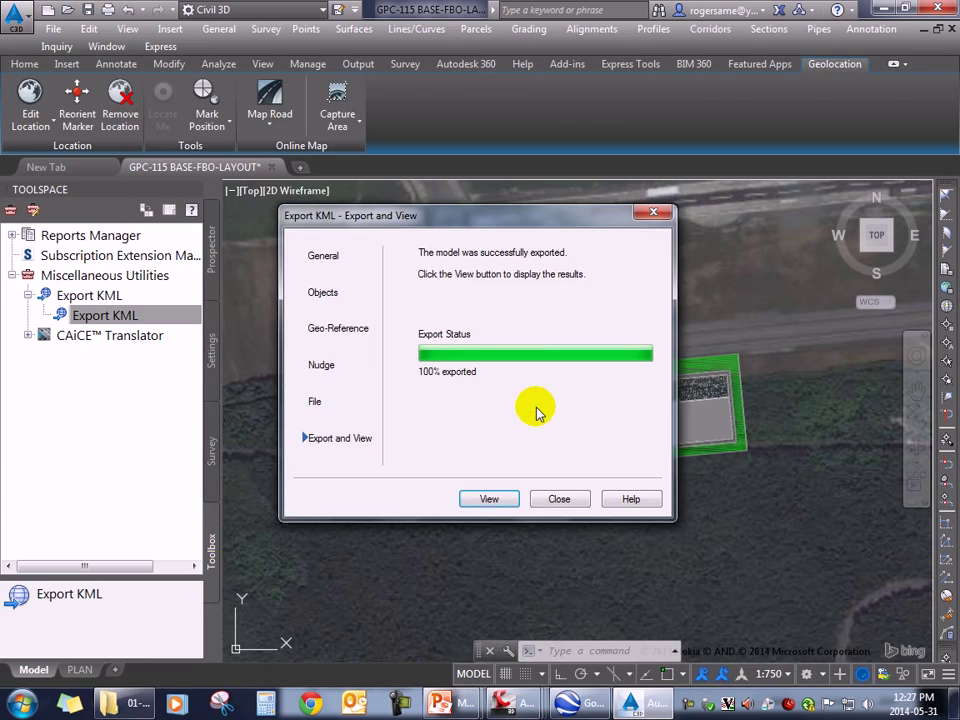
left_click(488, 499)
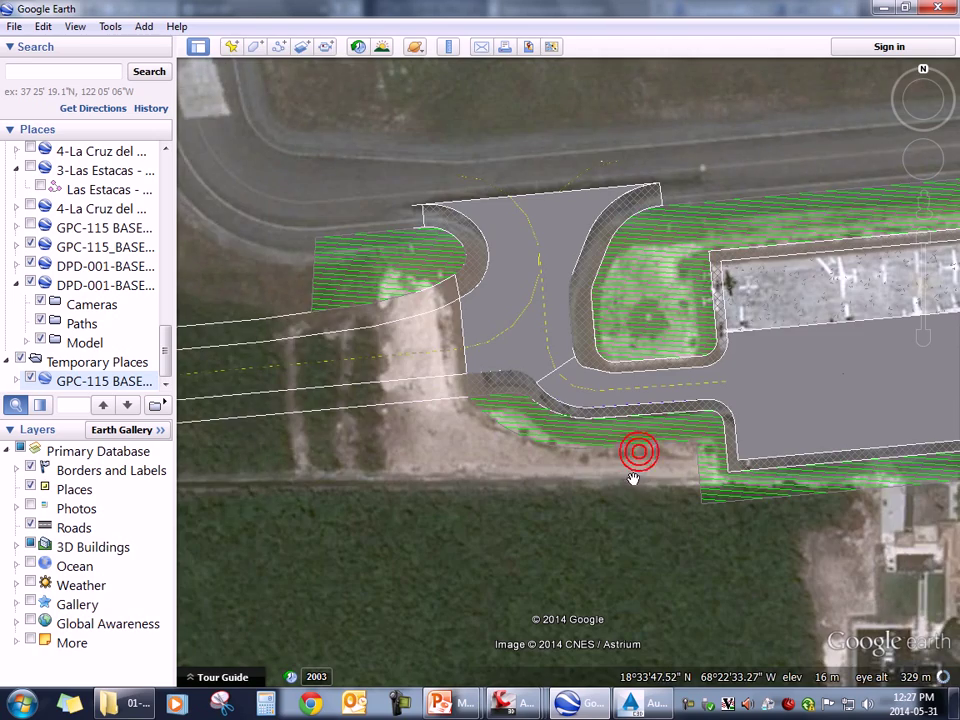
- Fly in to the draped GPC-115 site model, restore north-up, and zoom out
left_click_drag(634, 452, 535, 514)
key("n")
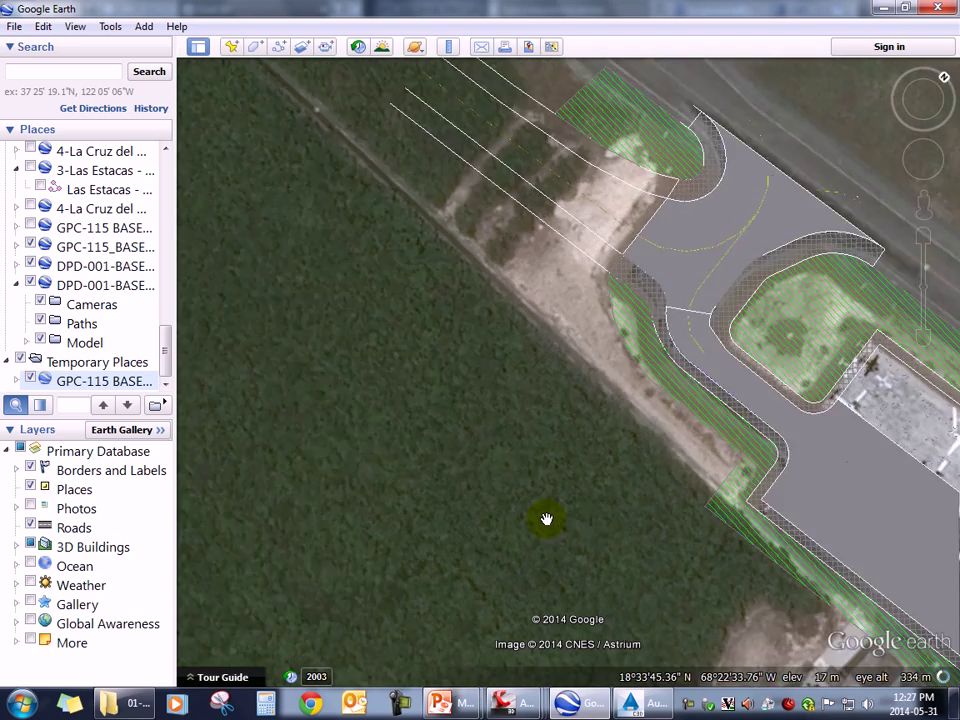
scroll(432, 555, "down", 1)
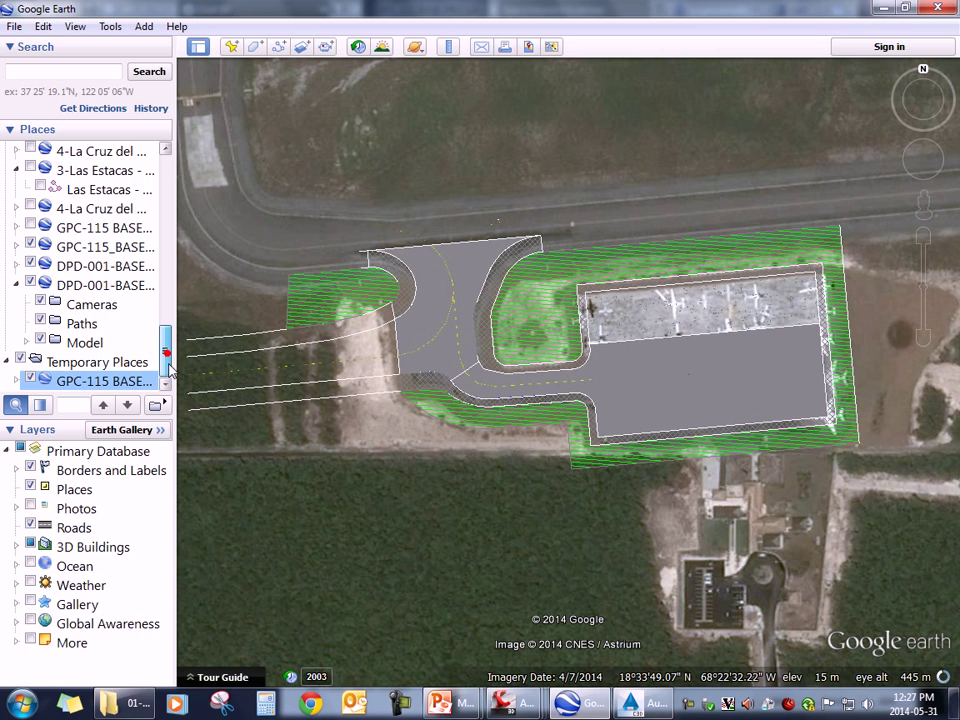
- Hide the exported site model overlay and pan across the existing airport apron
left_click(31, 378)
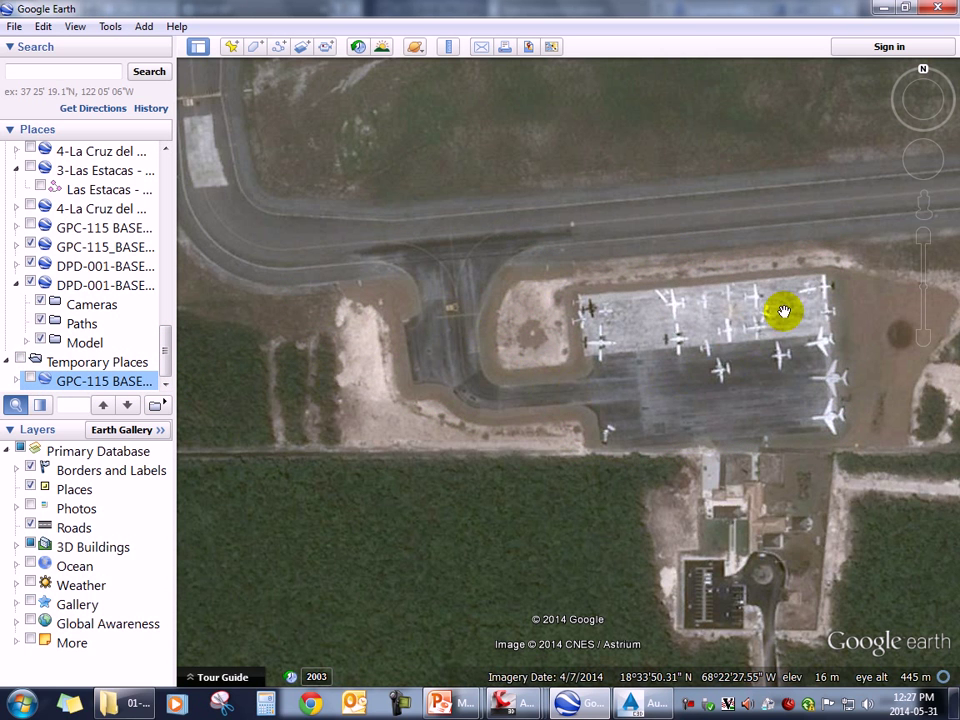
mouse_move(654, 478)
left_mouse_down()
mouse_move(591, 513)
mouse_move(585, 534)
left_mouse_up()
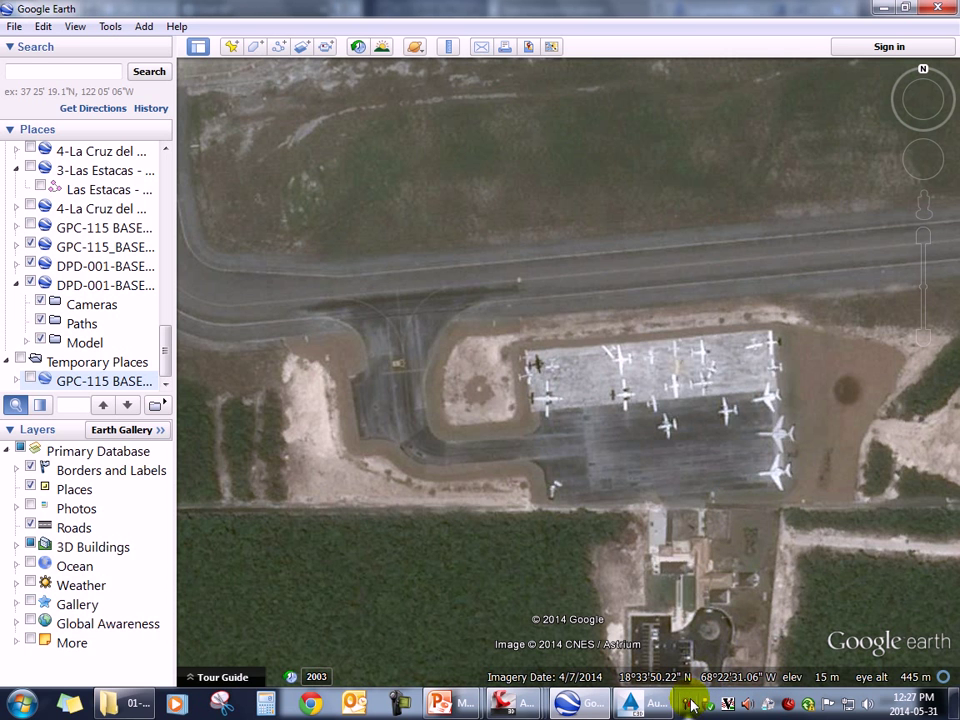
left_click_drag(709, 467, 526, 472)
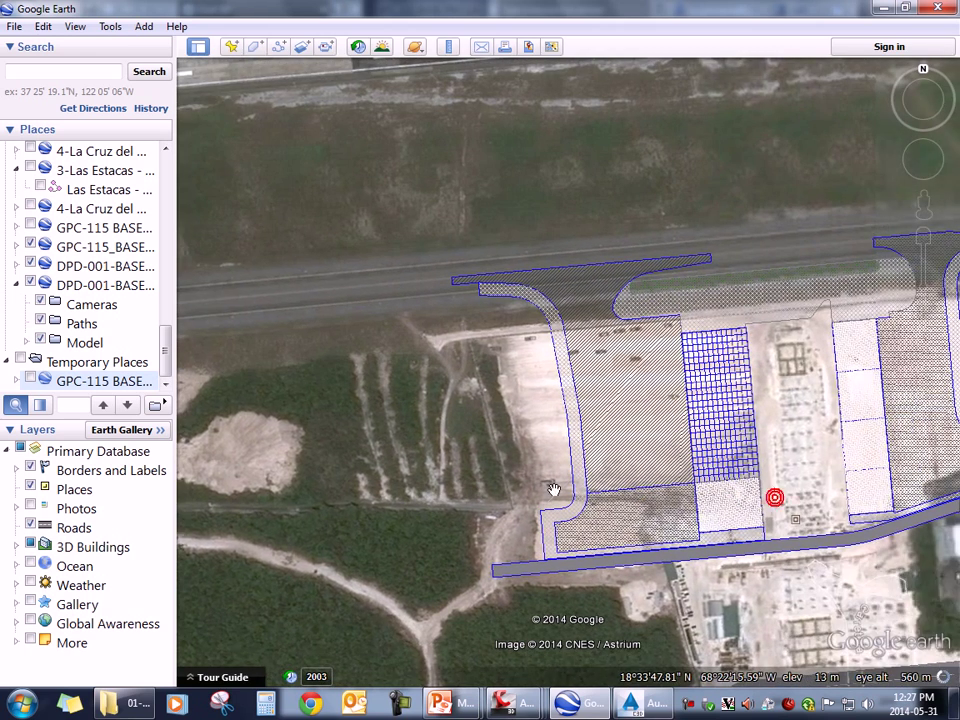
- Bring the blue hatched layout into view, then hide both DPD-001 overlays and the GPC-115 overlay
left_click_drag(553, 489, 400, 522)
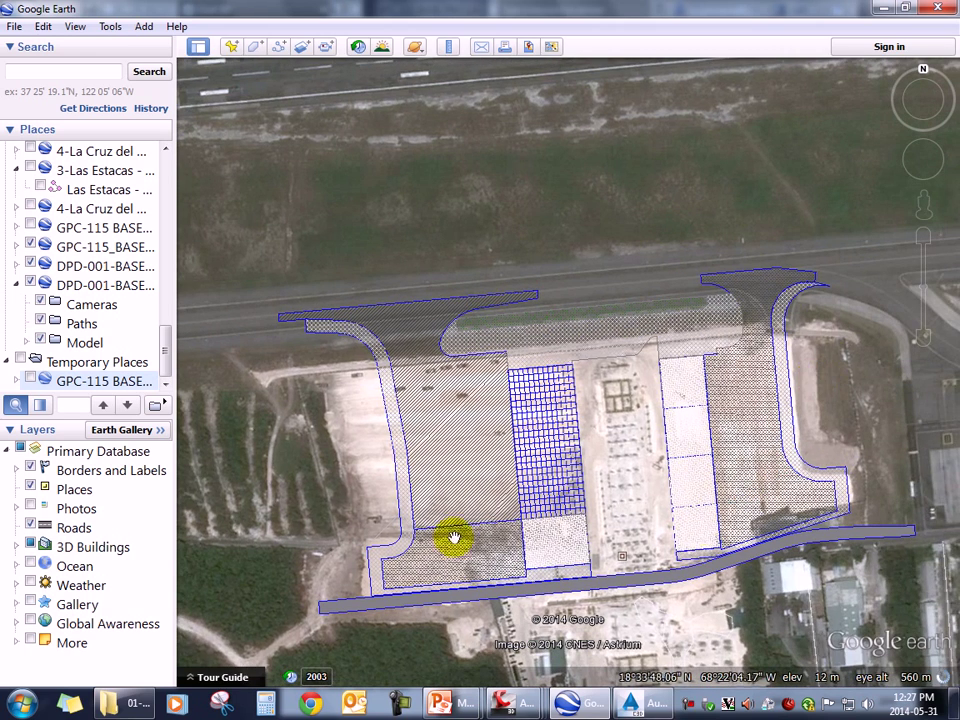
left_click(31, 284)
left_click(31, 266)
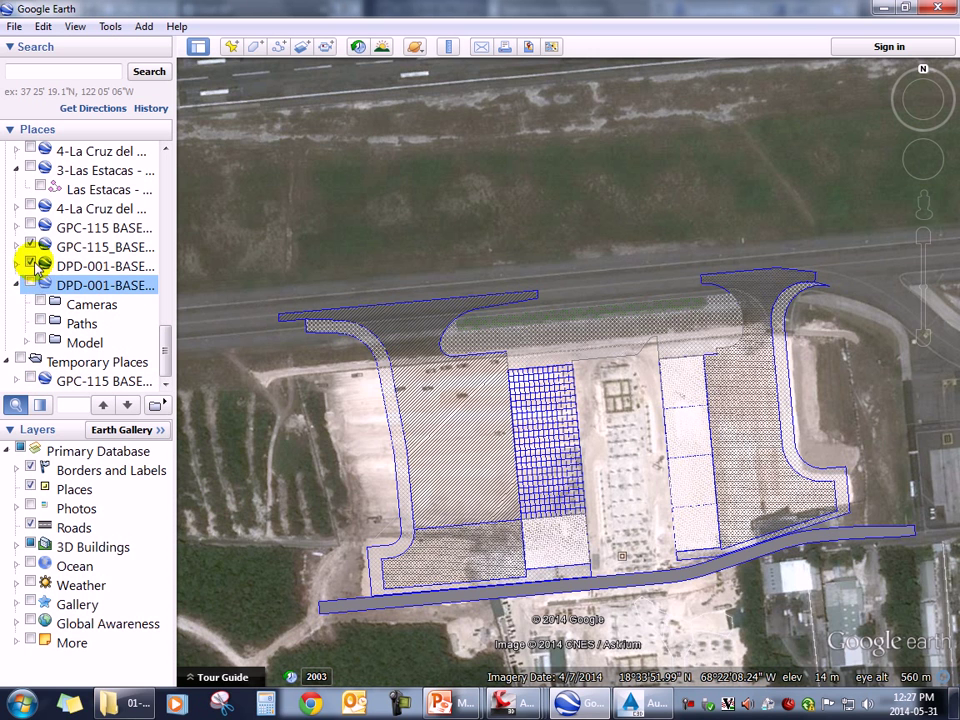
left_click(31, 247)
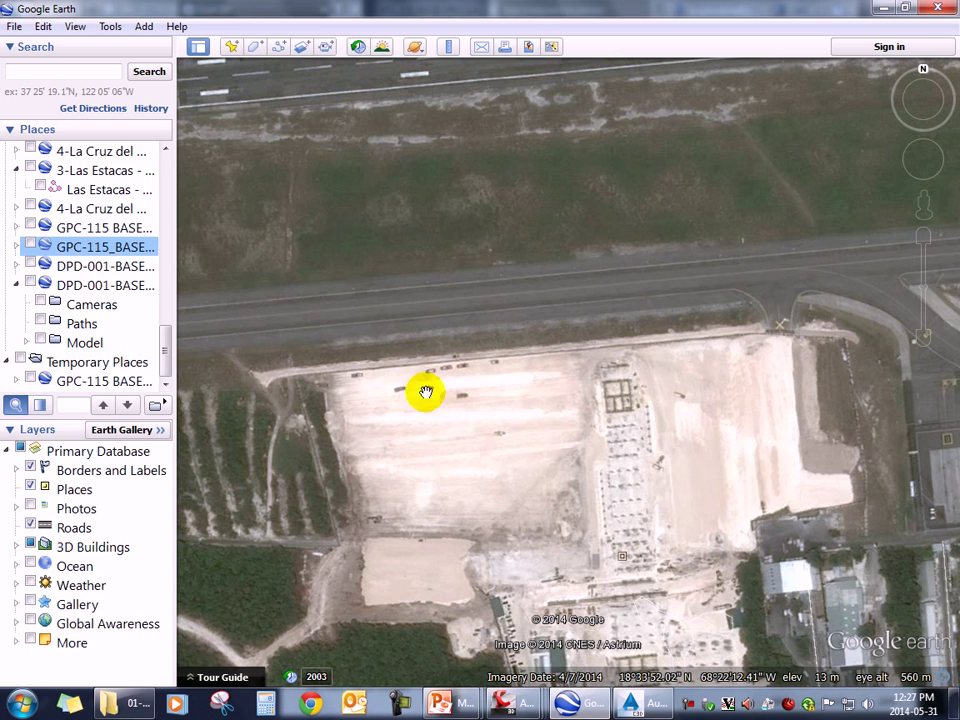
- Pan across the bare site imagery to show the runway and parked aircraft
mouse_move(460, 492)
left_mouse_down()
mouse_move(572, 421)
mouse_move(707, 407)
left_mouse_up()
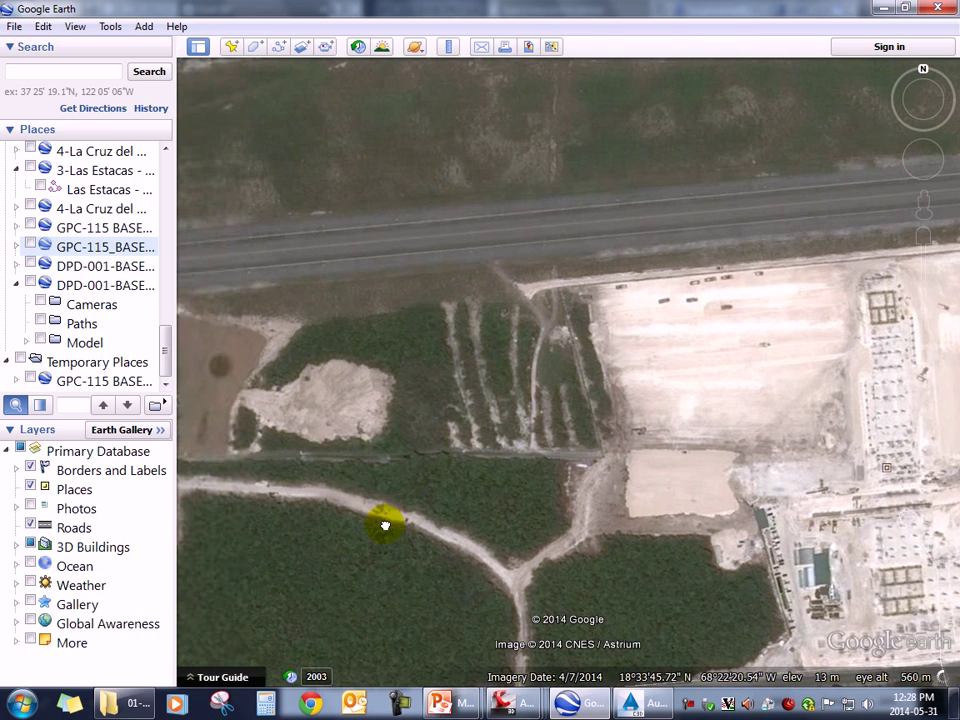
left_click_drag(386, 521, 762, 551)
left_click_drag(541, 554, 724, 561)
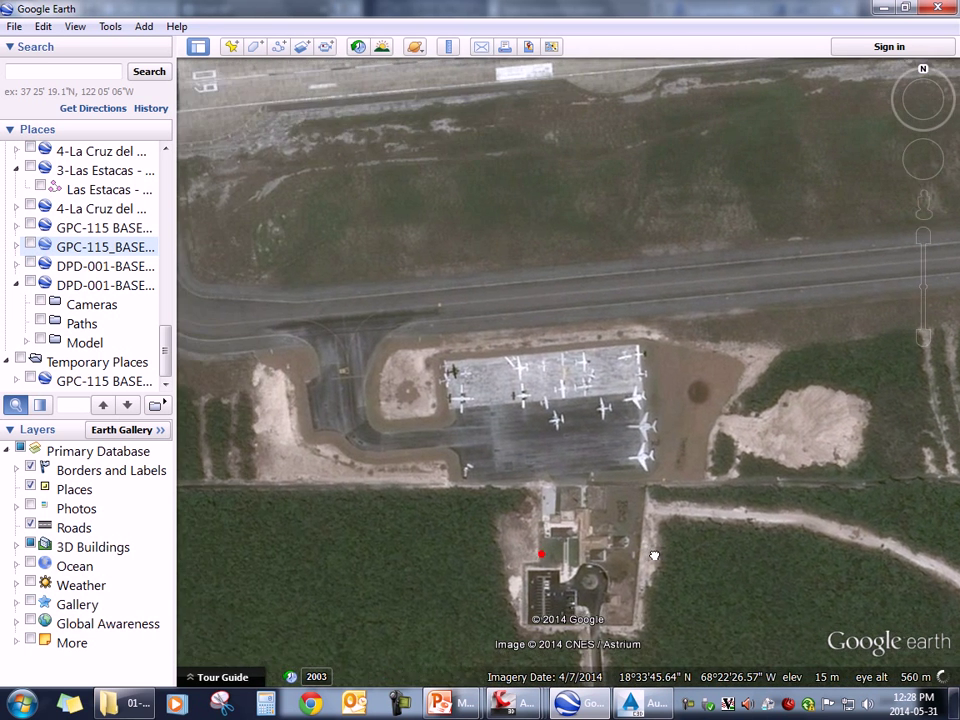
left_click(690, 707)
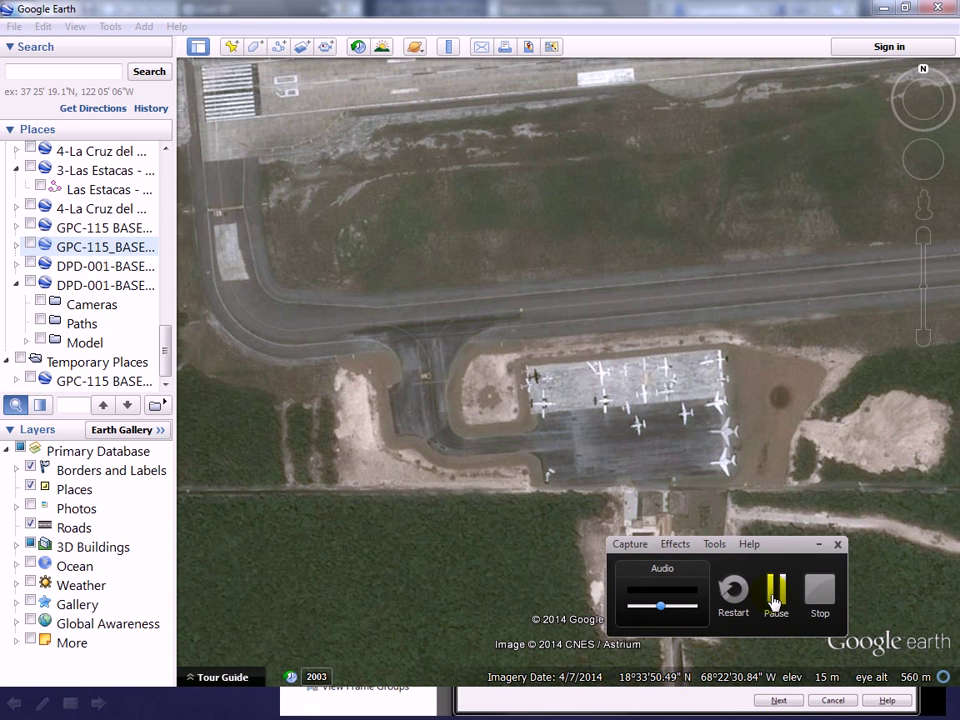